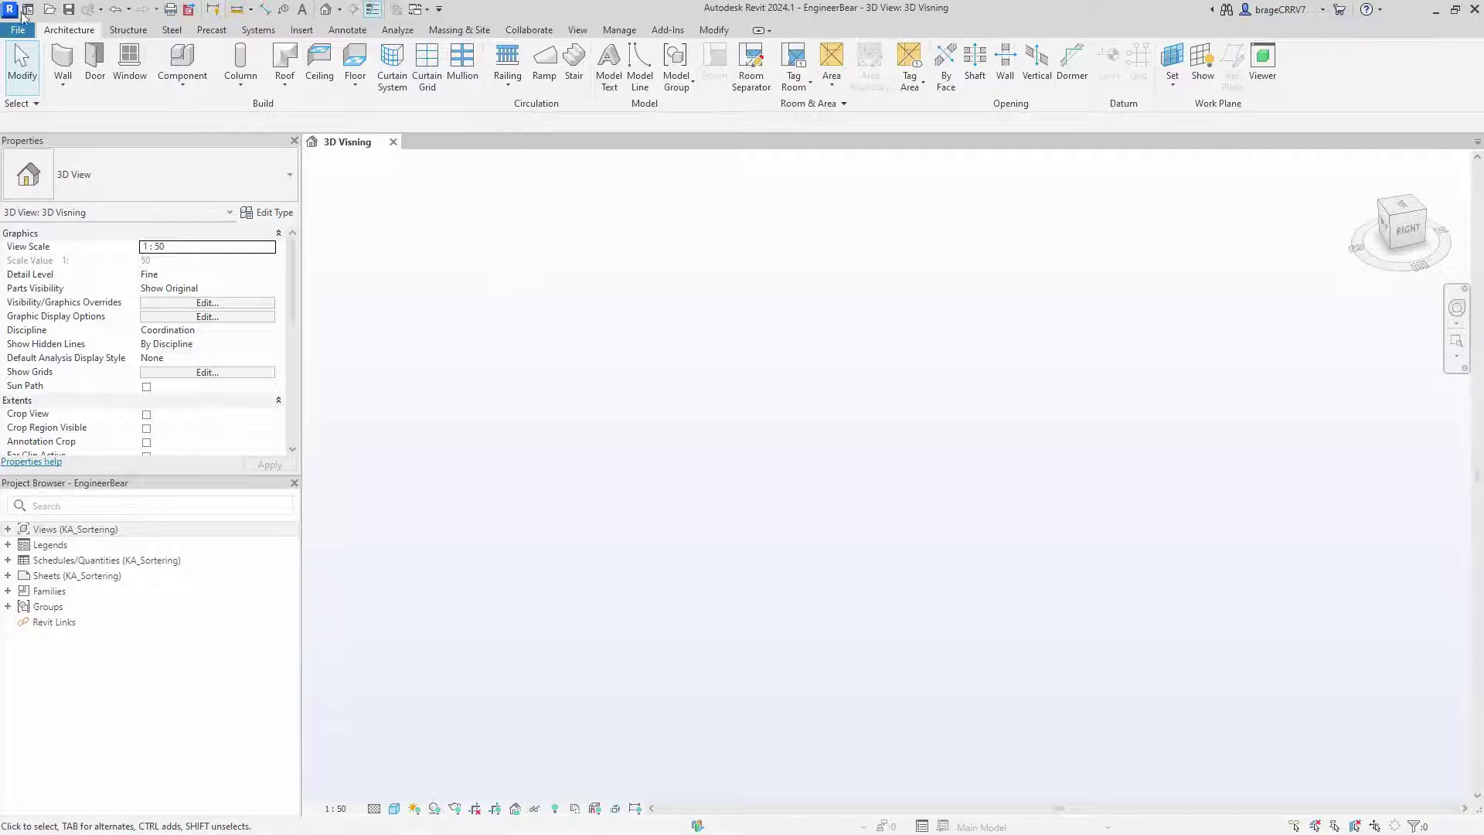
Create a new family from the Metric Profile template.
{"action": "left_click", "coordinate": [17, 28]}
{"action": "mouse_move", "coordinate": [52, 88]}
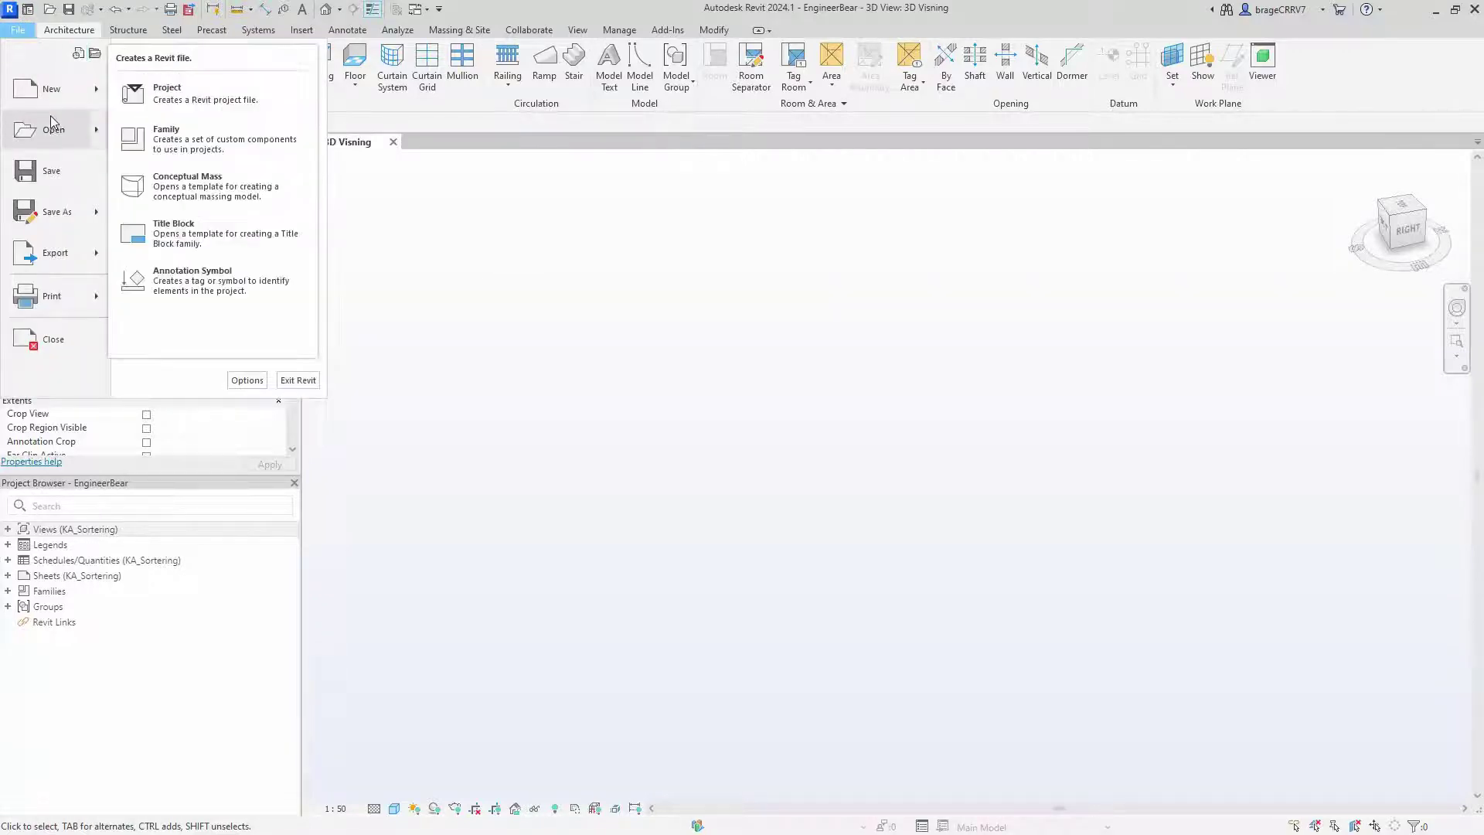
{"action": "left_click", "coordinate": [189, 130]}
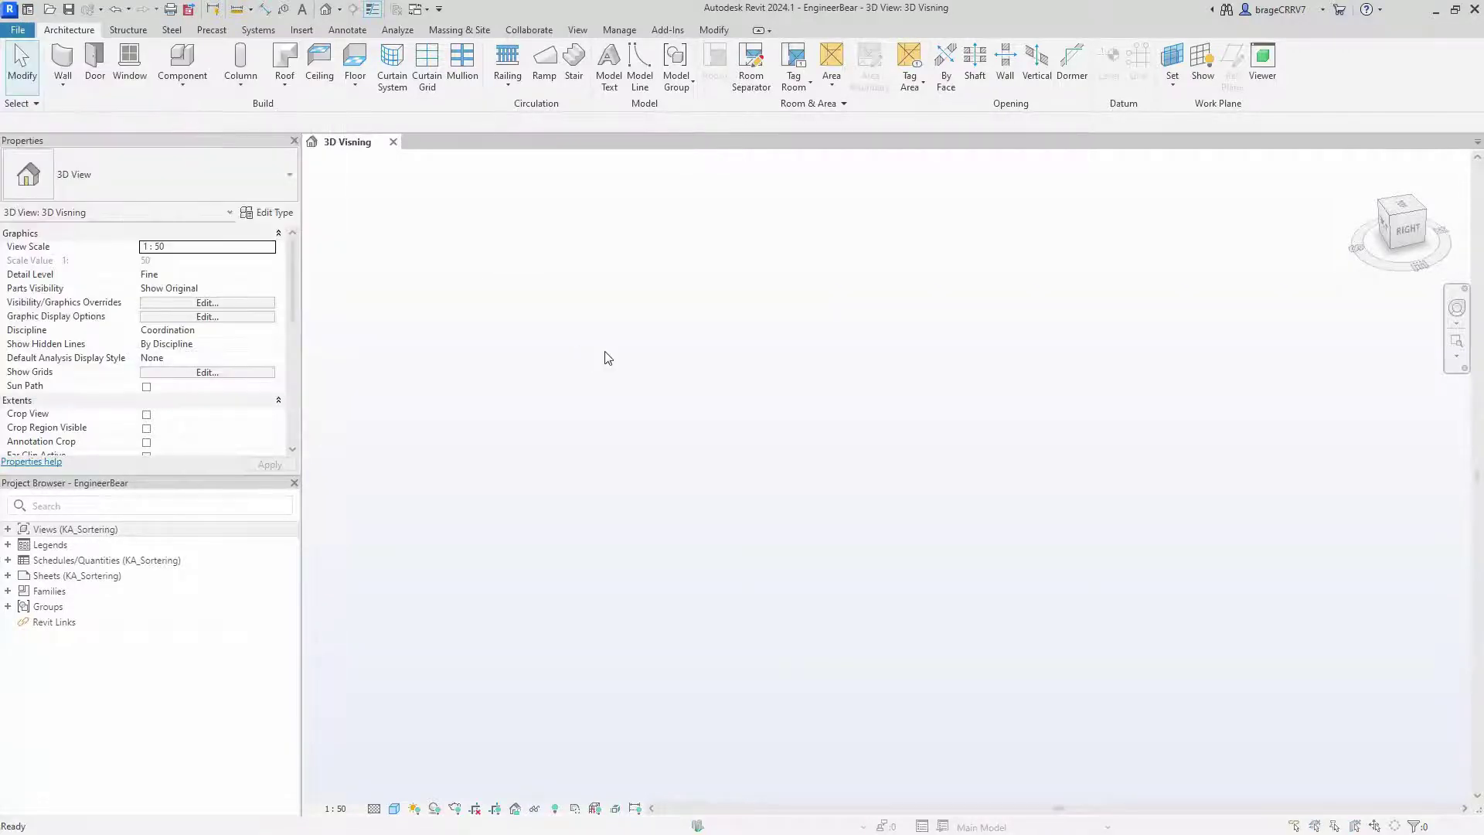
{"action": "left_click_drag", "start_coordinate": [890, 281], "coordinate": [890, 395]}
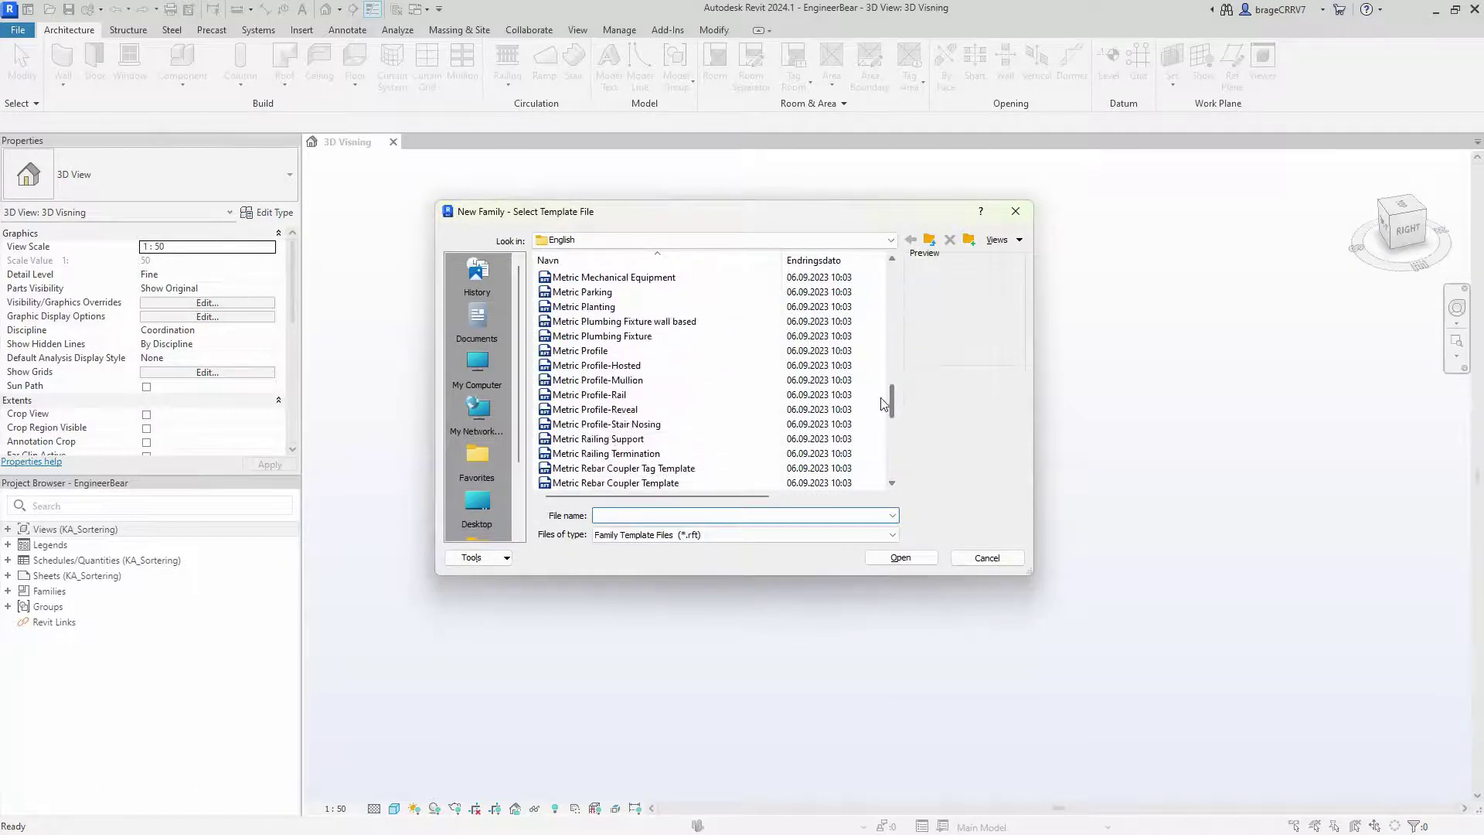
{"action": "left_click", "coordinate": [592, 351]}
{"action": "left_click", "coordinate": [888, 558]}
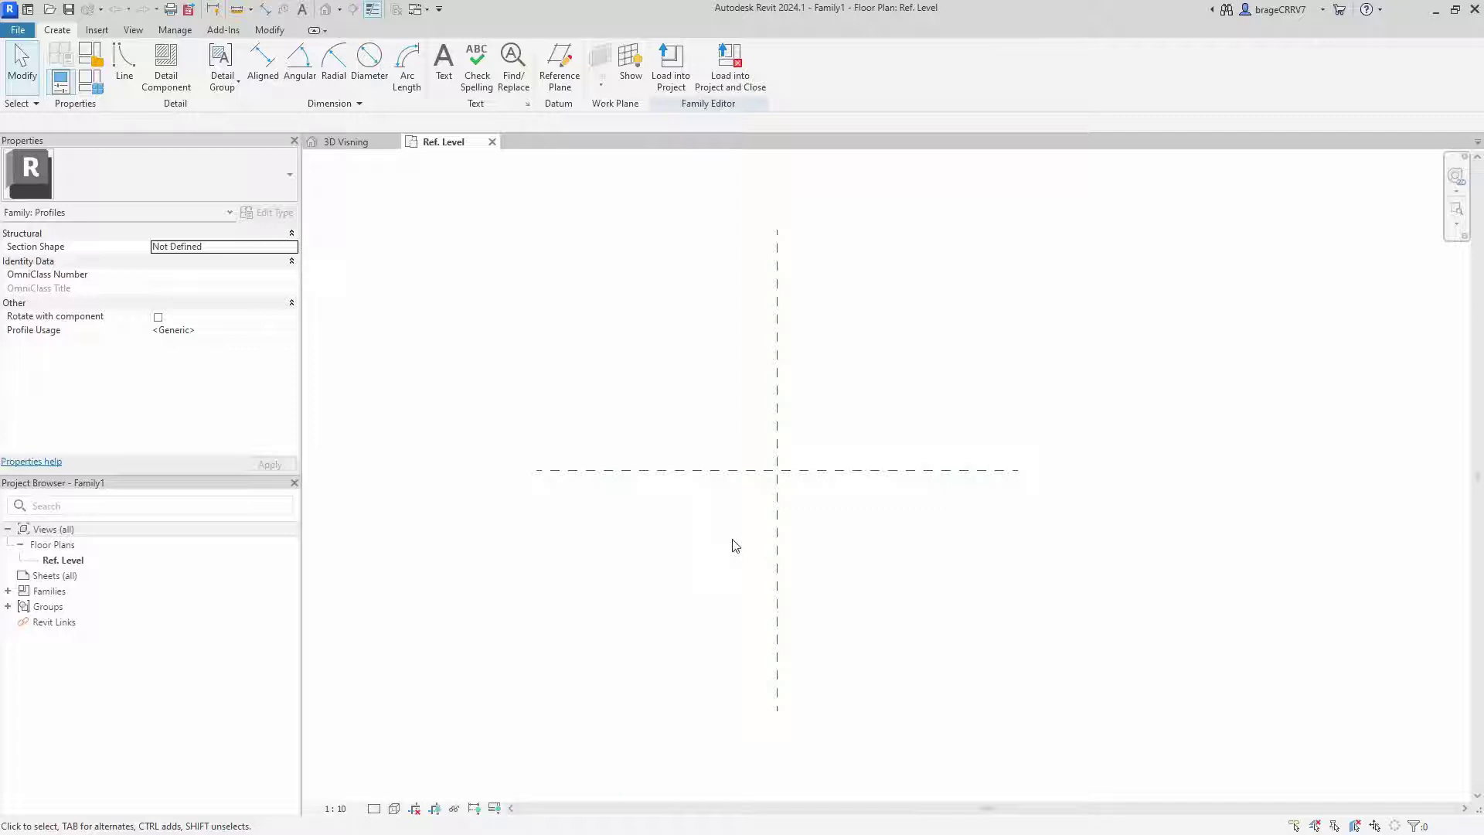
Draw horizontal reference planes above and below the centre with RP.
{"action": "key", "text": "r"}
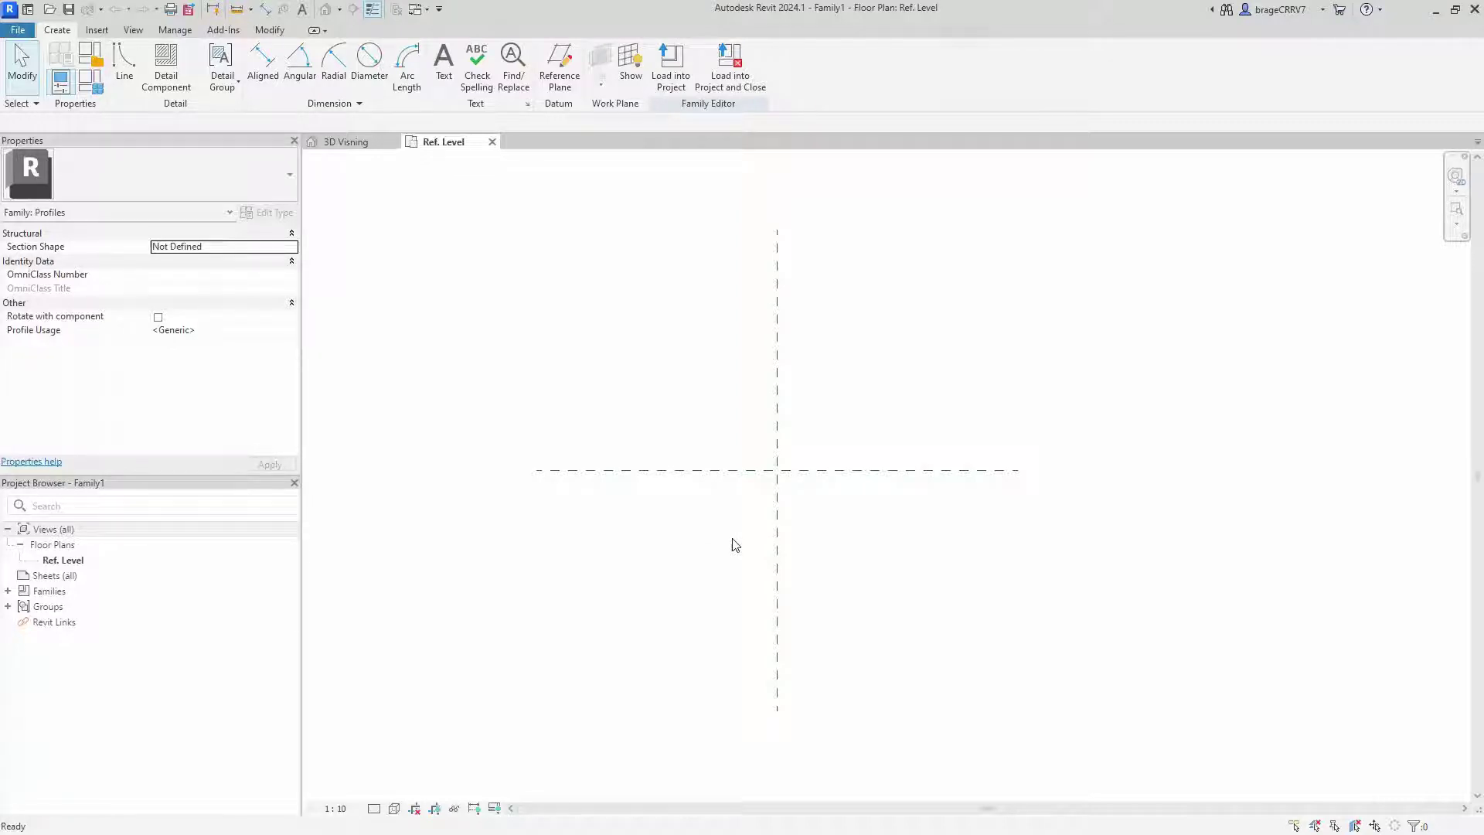
{"action": "key", "text": "r"}
{"action": "key", "text": "p"}
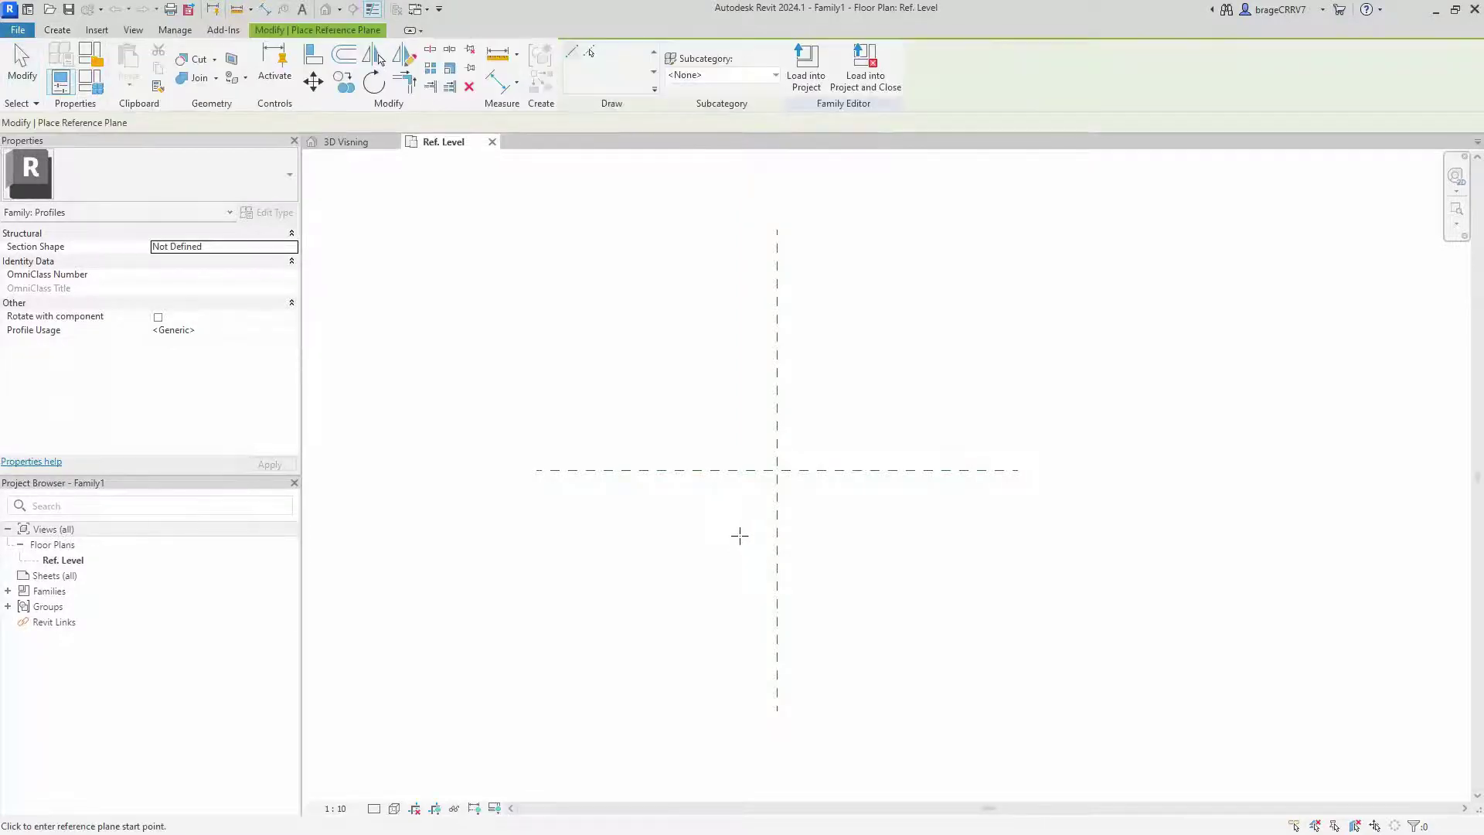
{"action": "left_click", "coordinate": [652, 534]}
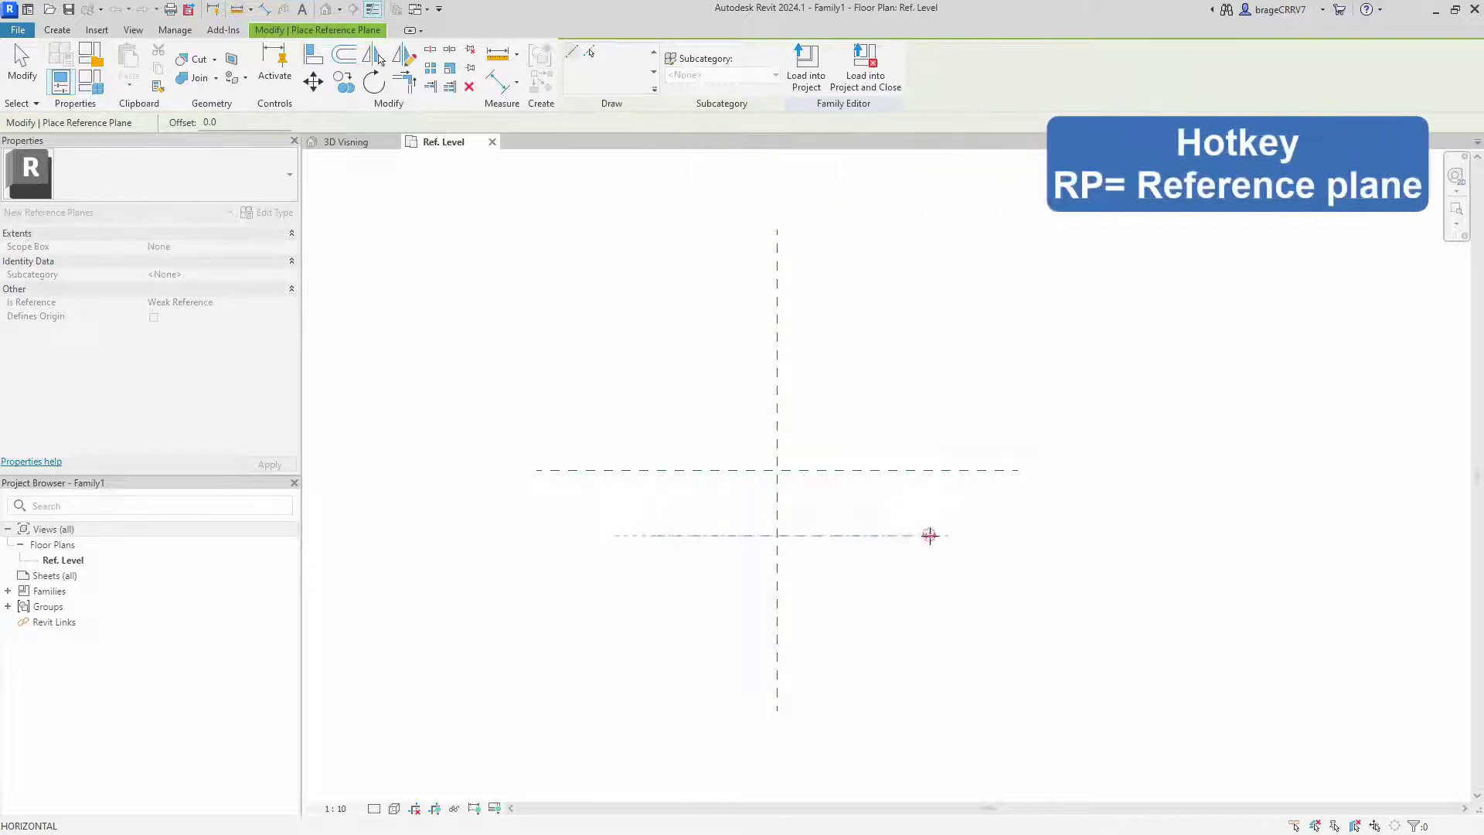
{"action": "left_click", "coordinate": [931, 535]}
{"action": "left_click", "coordinate": [646, 394]}
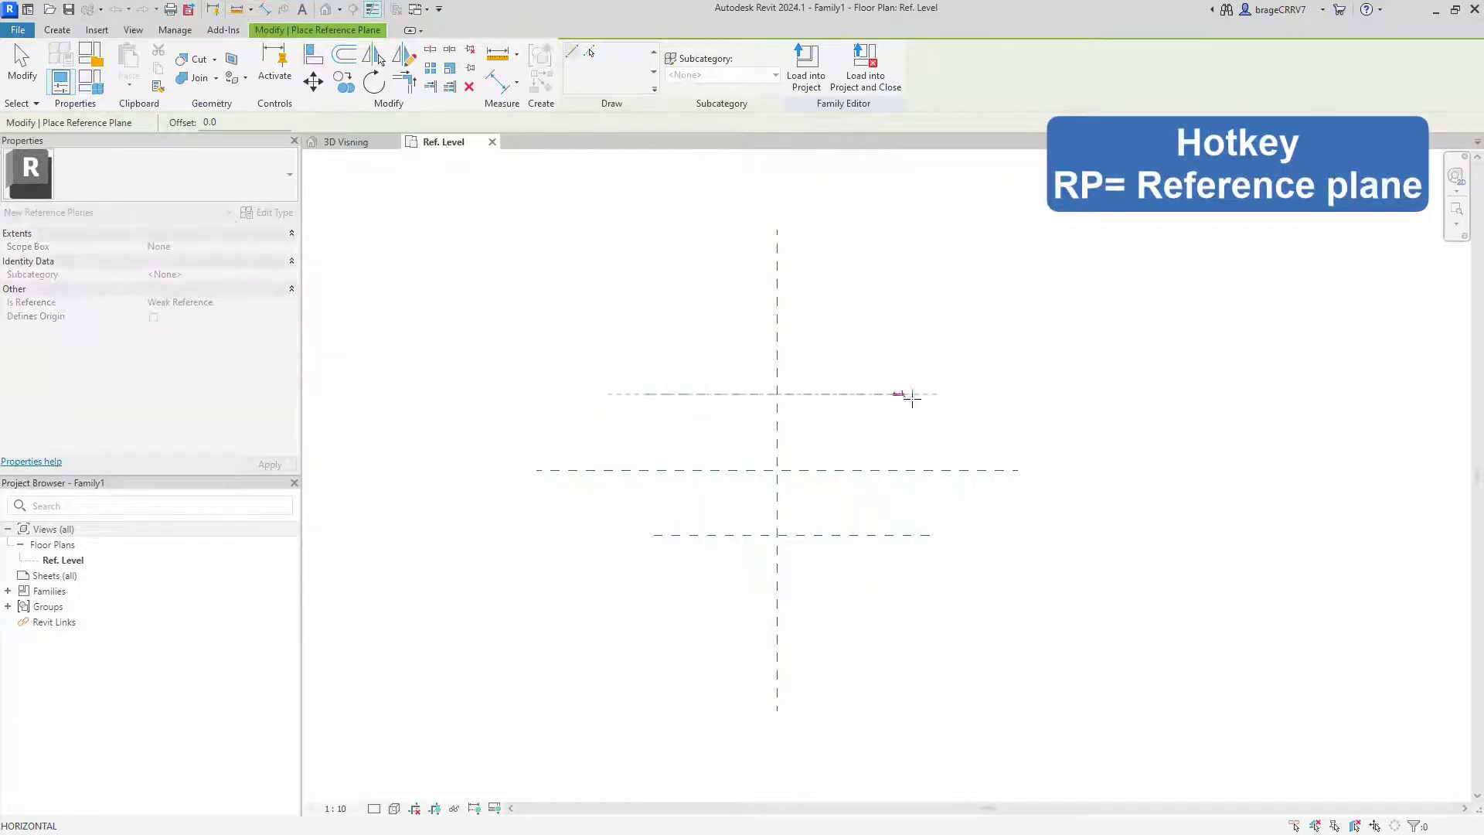
{"action": "left_click", "coordinate": [930, 393]}
Add a vertical plane right of centre, a second bottom horizontal plane, and a vertical plane beside centre.
{"action": "left_click", "coordinate": [898, 365]}
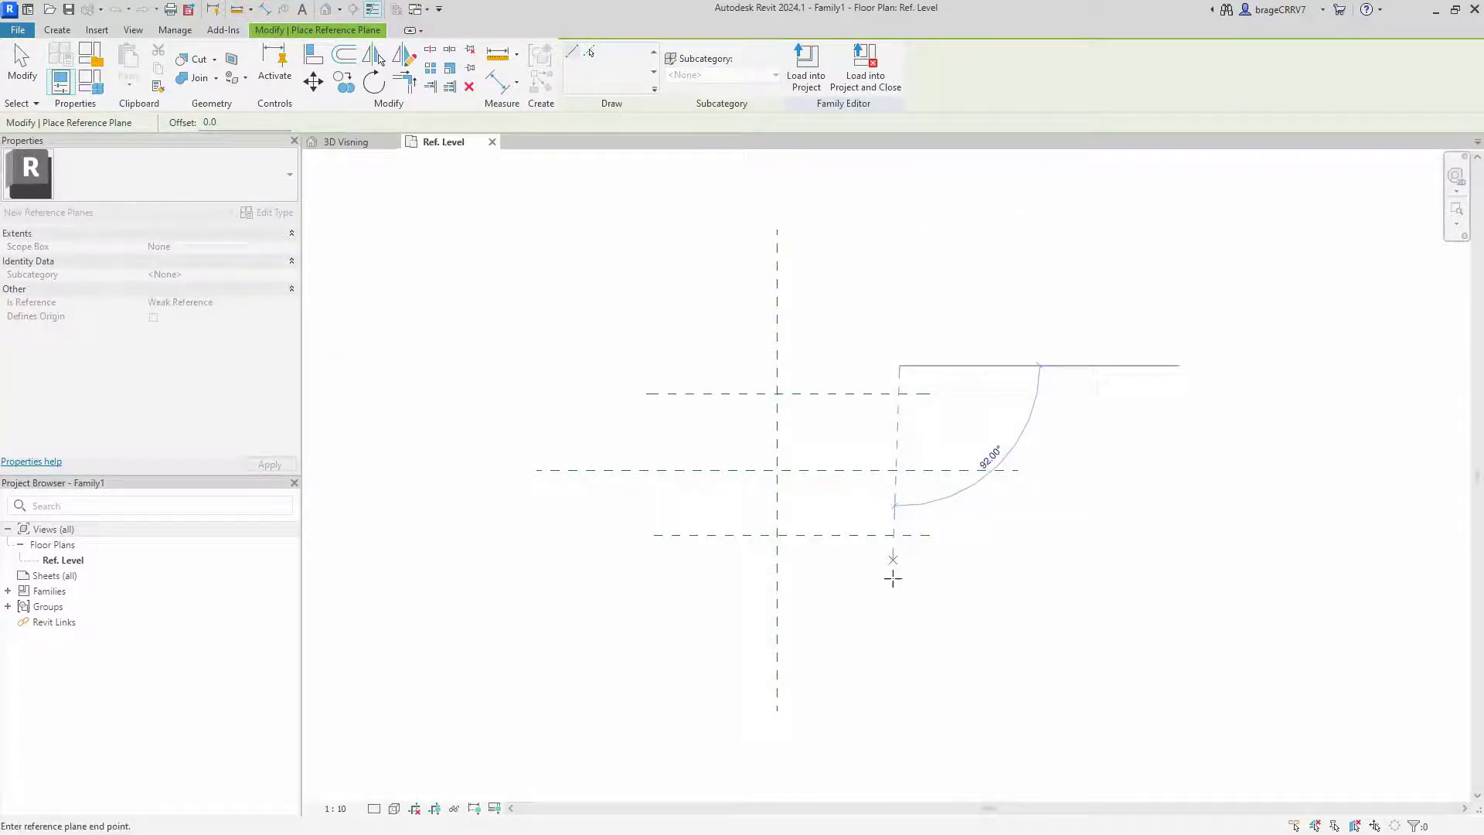
{"action": "left_click", "coordinate": [897, 598]}
{"action": "scroll", "coordinate": [769, 539], "scroll_direction": "up", "scroll_amount": 2}
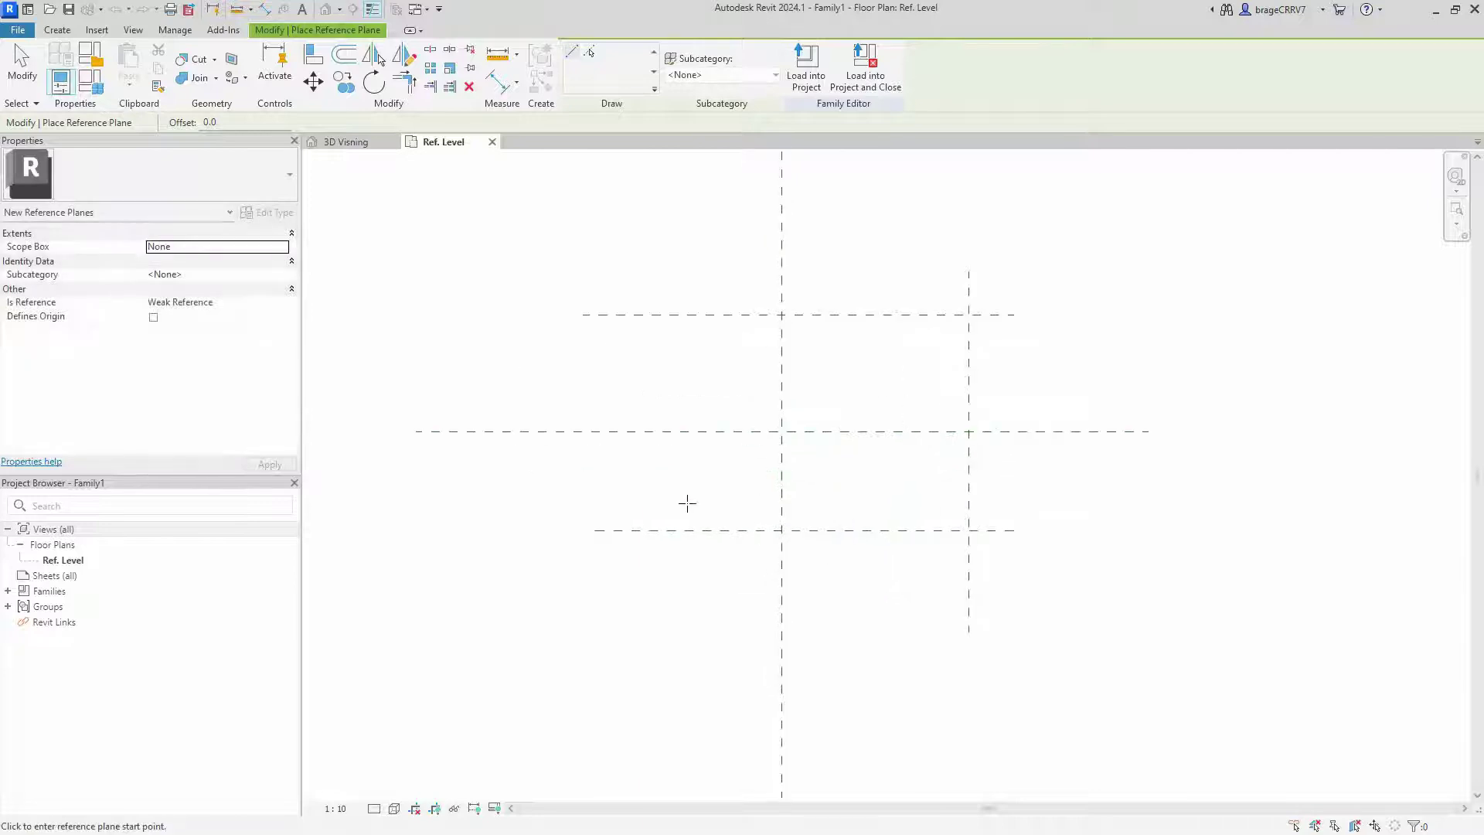
{"action": "left_click", "coordinate": [604, 514]}
{"action": "left_click", "coordinate": [1046, 513]}
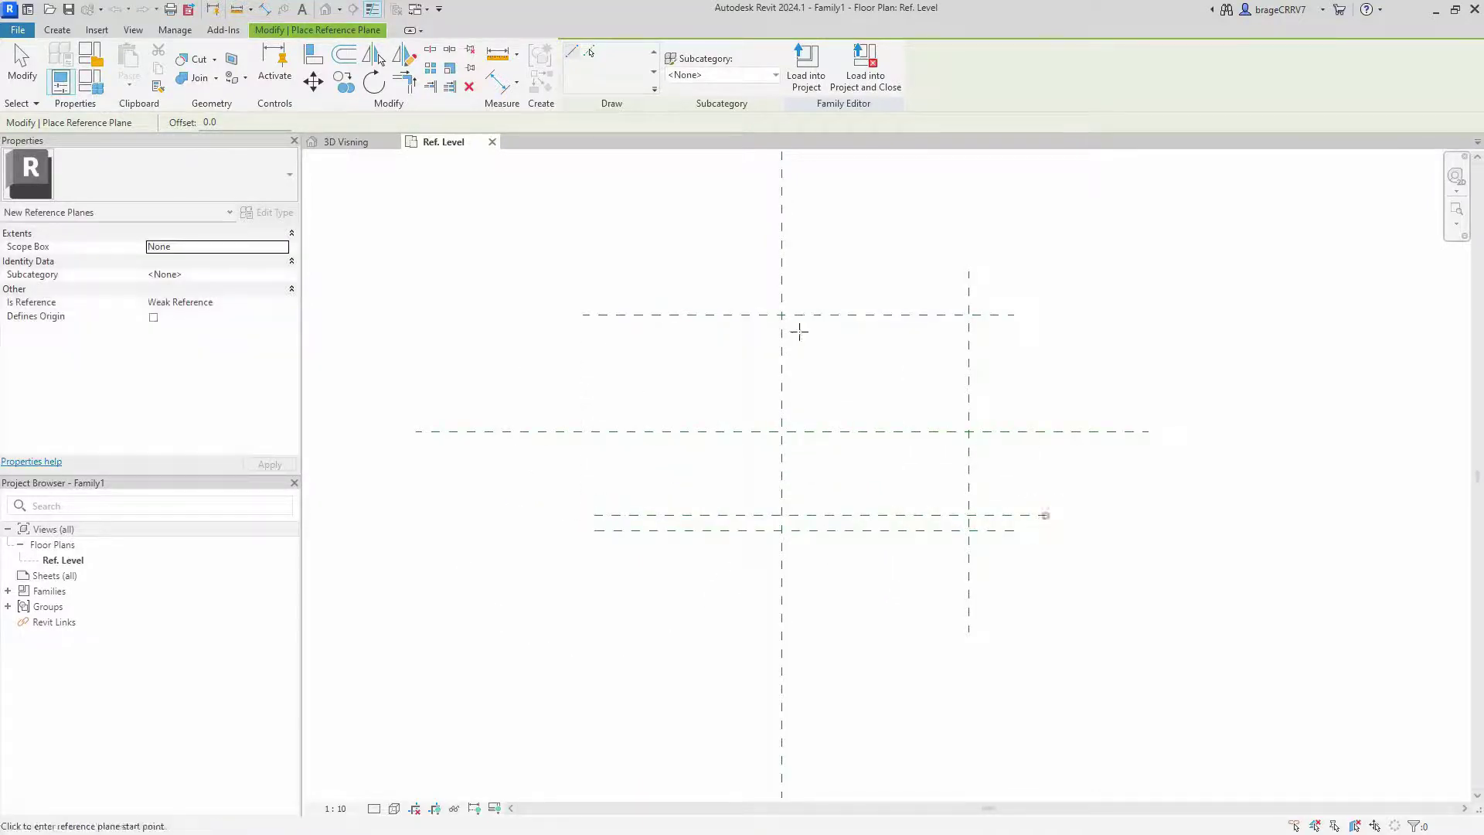
{"action": "left_click", "coordinate": [794, 272]}
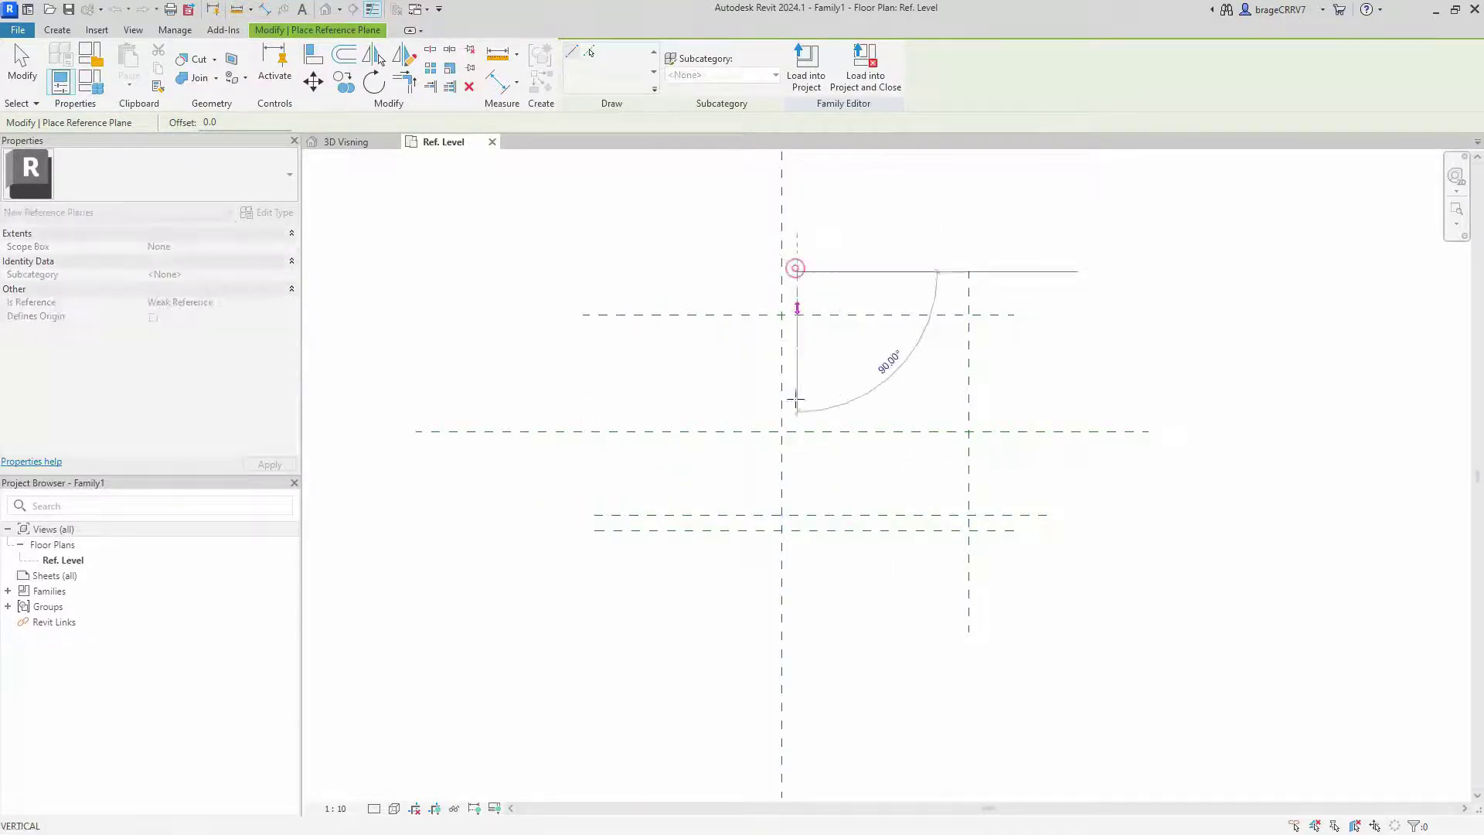
{"action": "left_click", "coordinate": [798, 589]}
{"action": "key", "text": "Escape"}
{"action": "key", "text": "Escape"}
Dimension the height with an EQ string about the centre and an overall 323 dimension.
{"action": "middle_click_drag", "start_coordinate": [682, 635], "coordinate": [656, 639]}
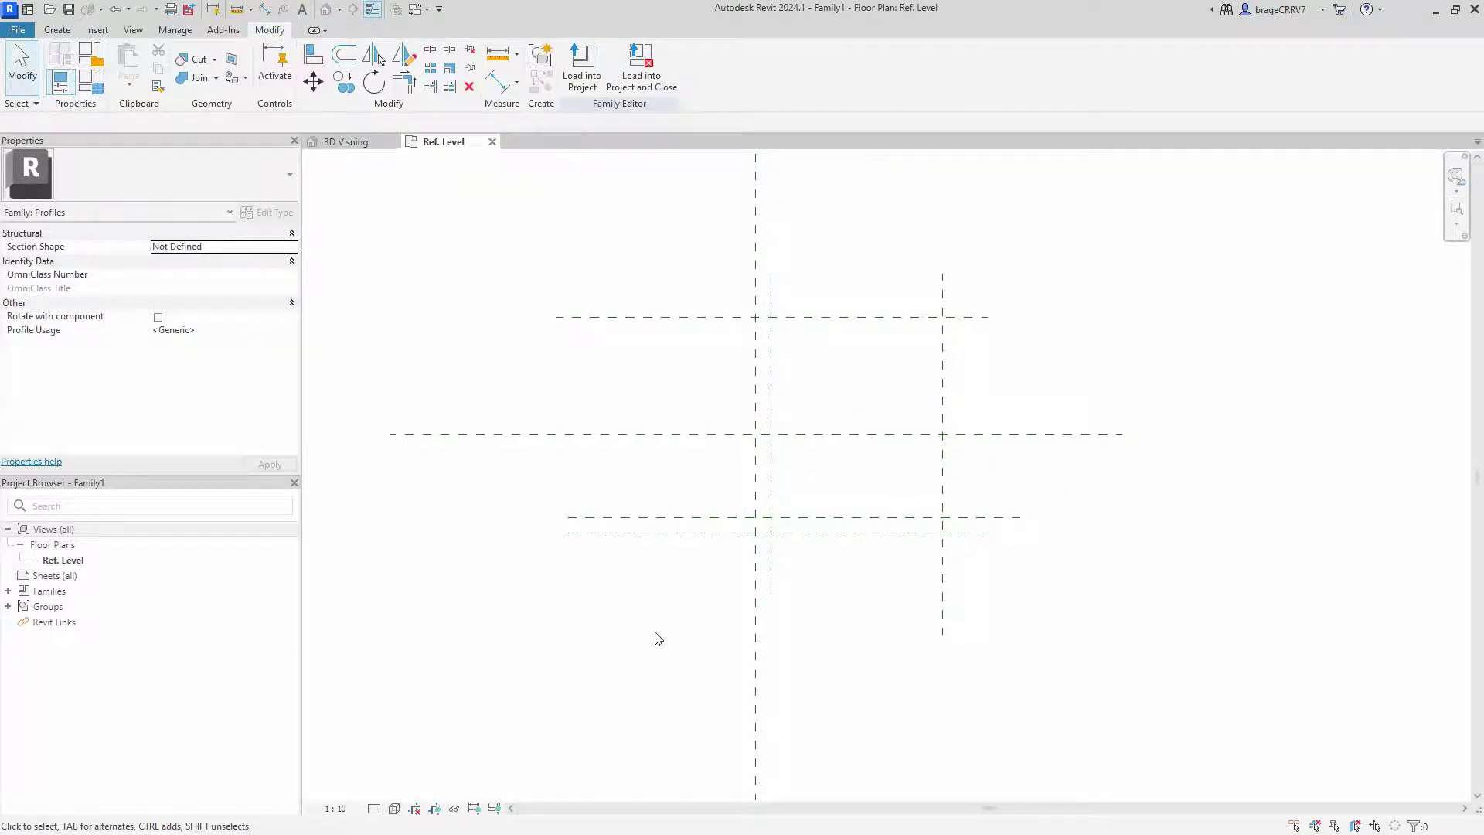
{"action": "key", "text": "d"}
{"action": "key", "text": "i"}
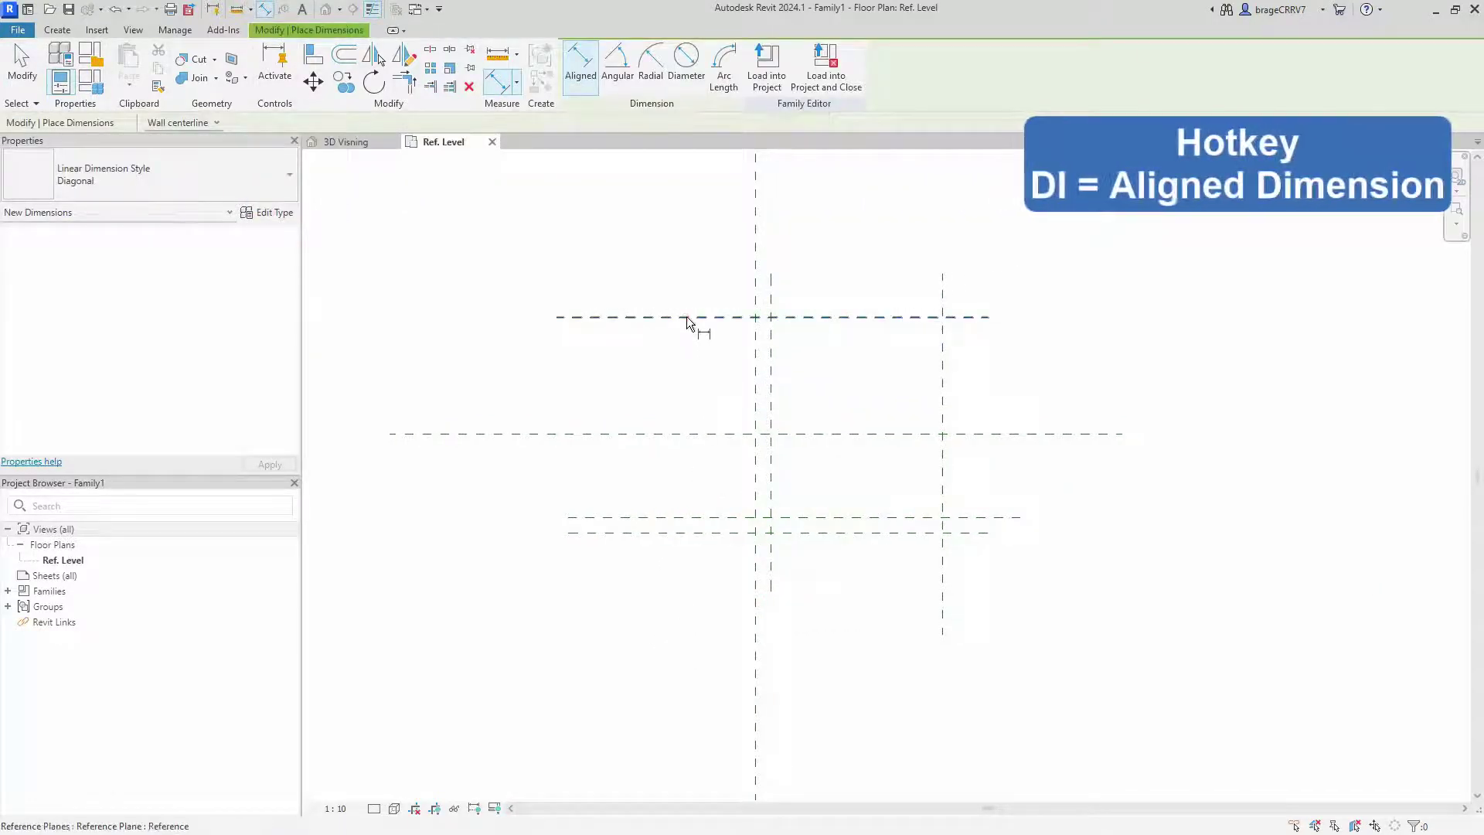
{"action": "left_click", "coordinate": [686, 316]}
{"action": "left_click", "coordinate": [695, 433]}
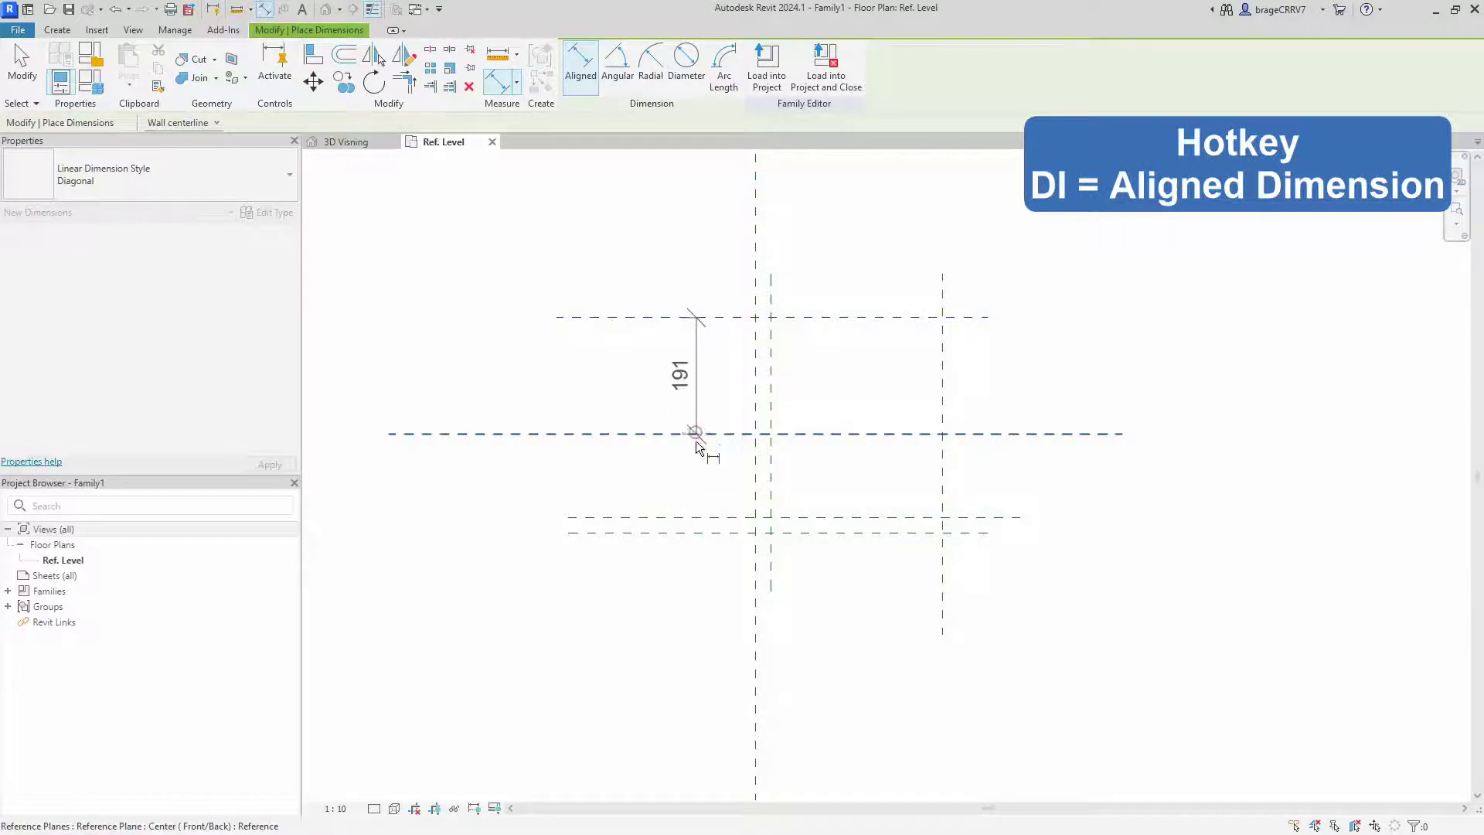
{"action": "left_click", "coordinate": [700, 532]}
{"action": "left_click", "coordinate": [716, 401]}
{"action": "left_click", "coordinate": [794, 425]}
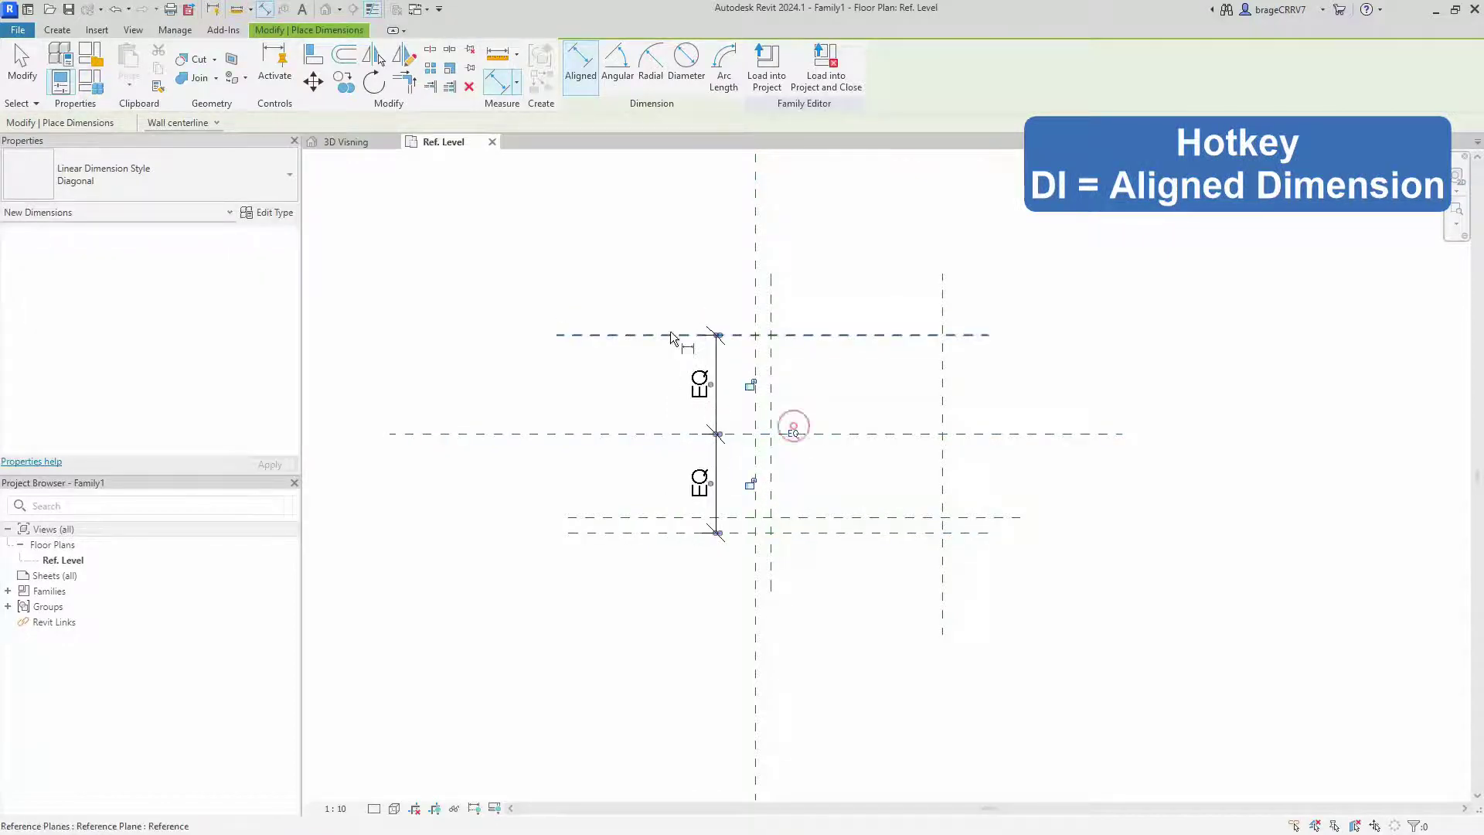
{"action": "left_click", "coordinate": [663, 335]}
{"action": "left_click", "coordinate": [668, 534]}
{"action": "left_click", "coordinate": [662, 445]}
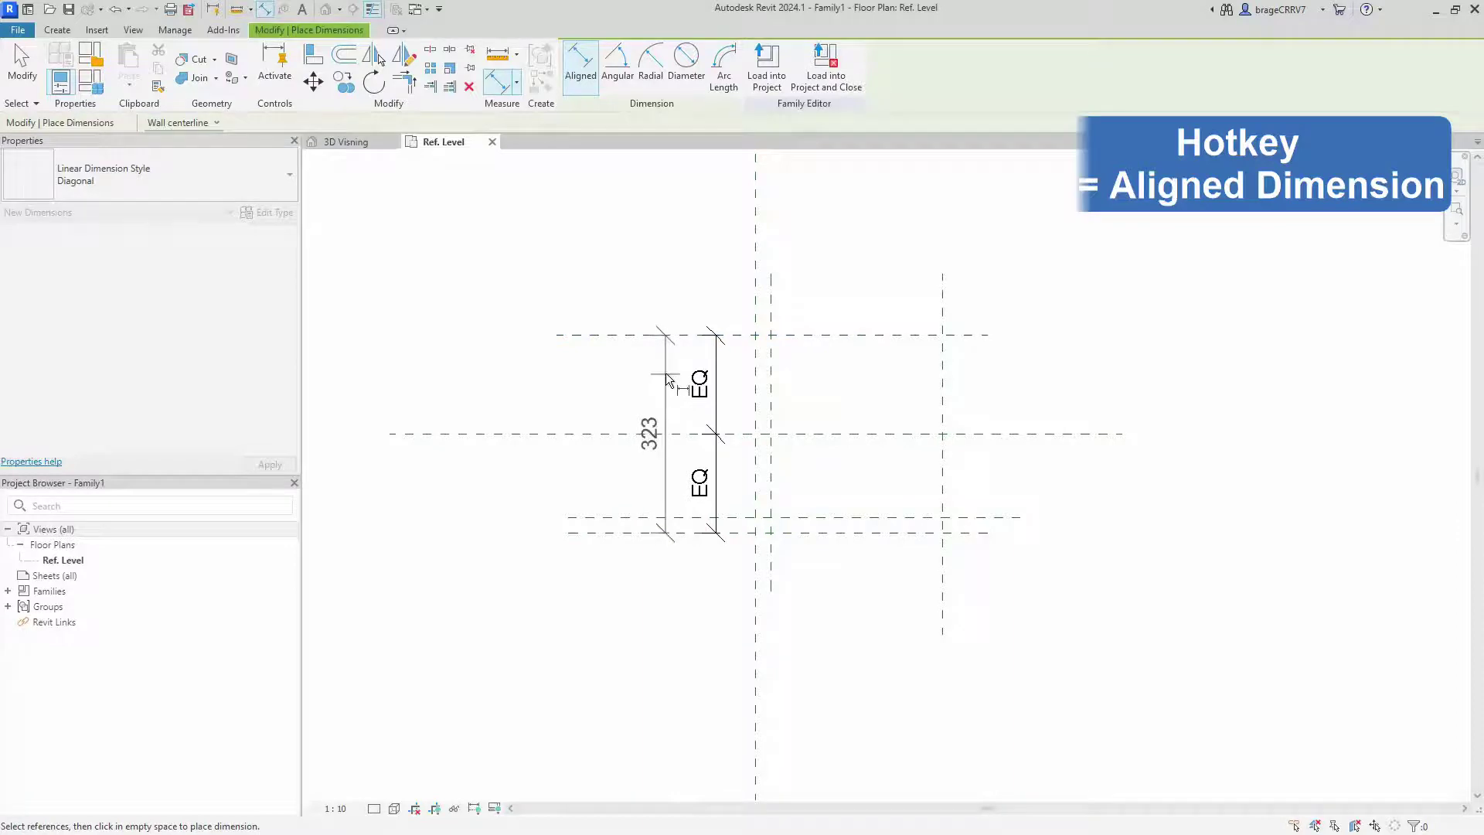
Add the 306 width dimension and the two 25 thickness dimensions.
{"action": "left_click", "coordinate": [753, 284]}
{"action": "left_click", "coordinate": [942, 307]}
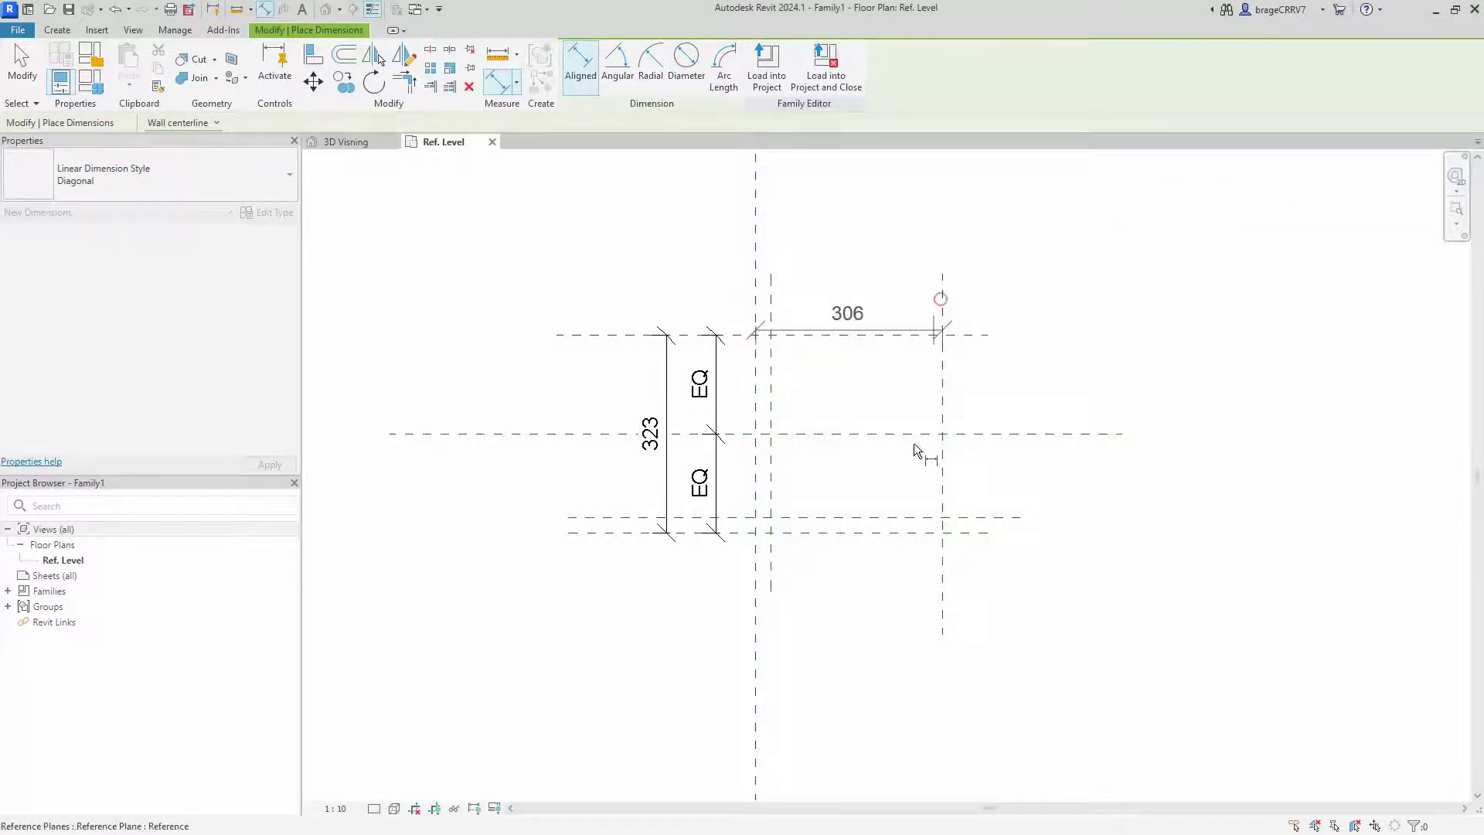
{"action": "left_click", "coordinate": [866, 615]}
{"action": "left_click", "coordinate": [985, 537]}
{"action": "left_click", "coordinate": [987, 516]}
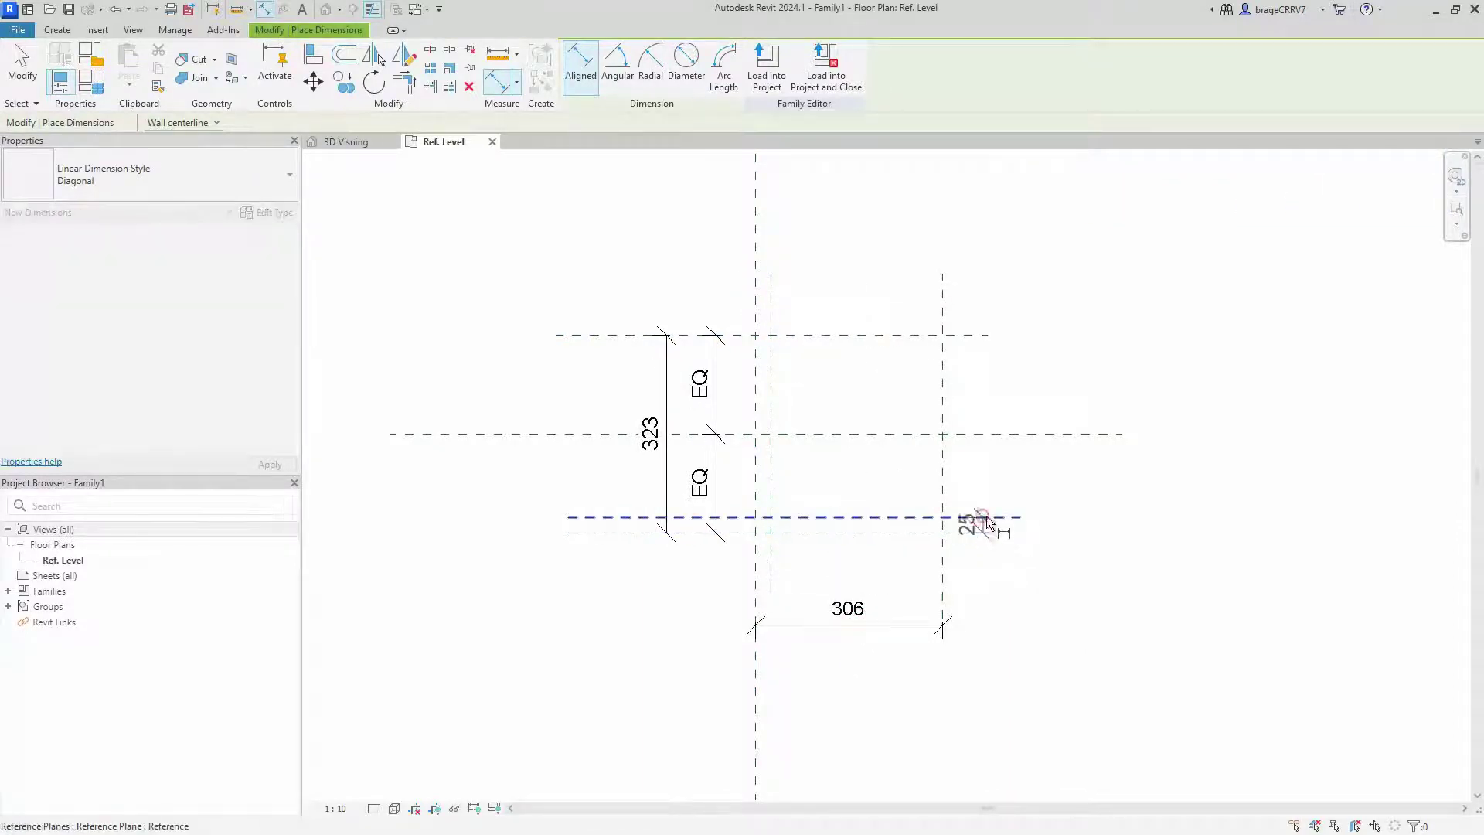
{"action": "scroll", "coordinate": [996, 522], "scroll_direction": "up", "scroll_amount": 2}
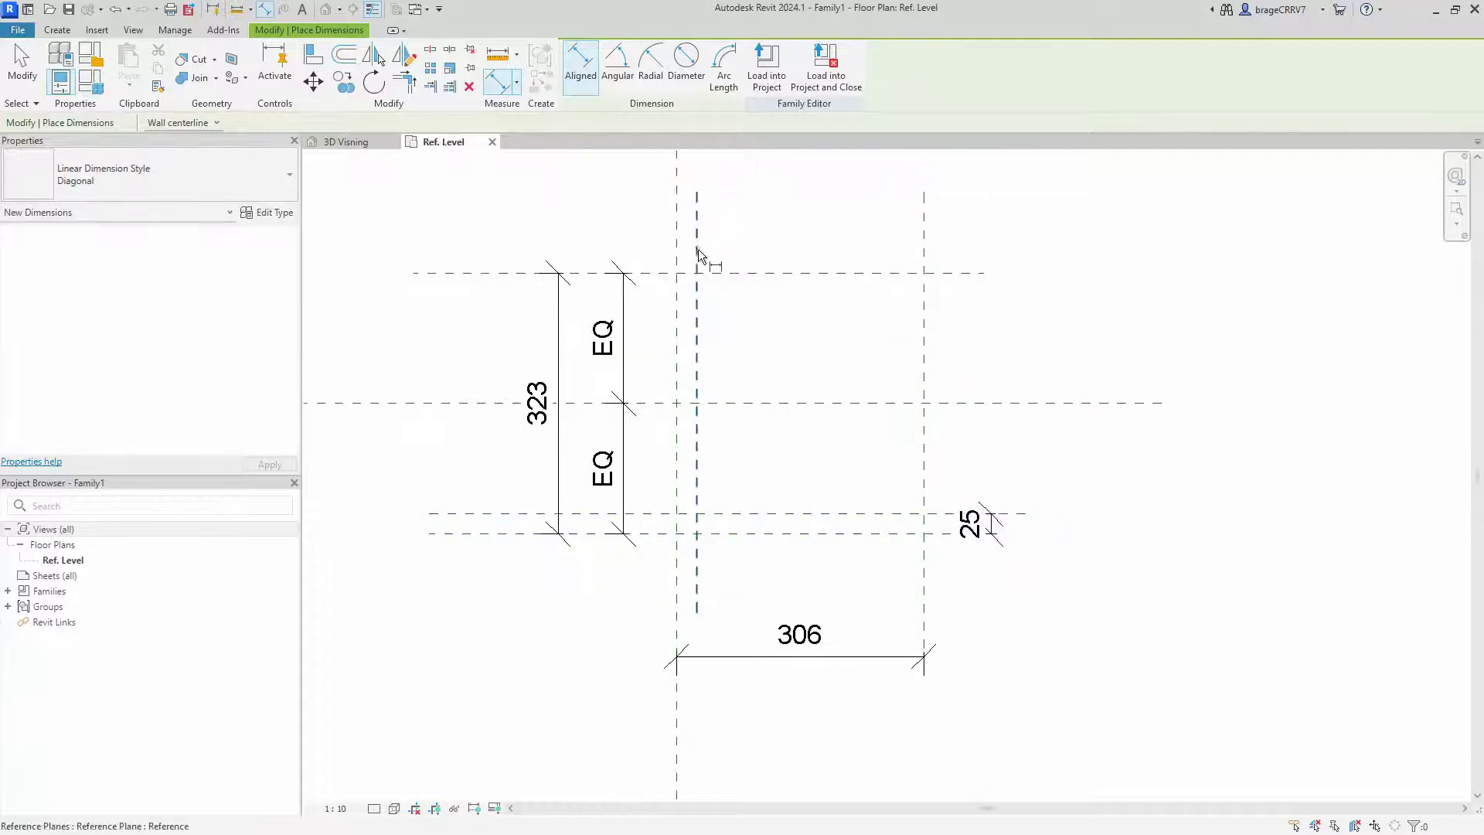
{"action": "left_click", "coordinate": [698, 255]}
{"action": "scroll", "coordinate": [679, 251], "scroll_direction": "up", "scroll_amount": 2}
{"action": "left_click", "coordinate": [696, 261]}
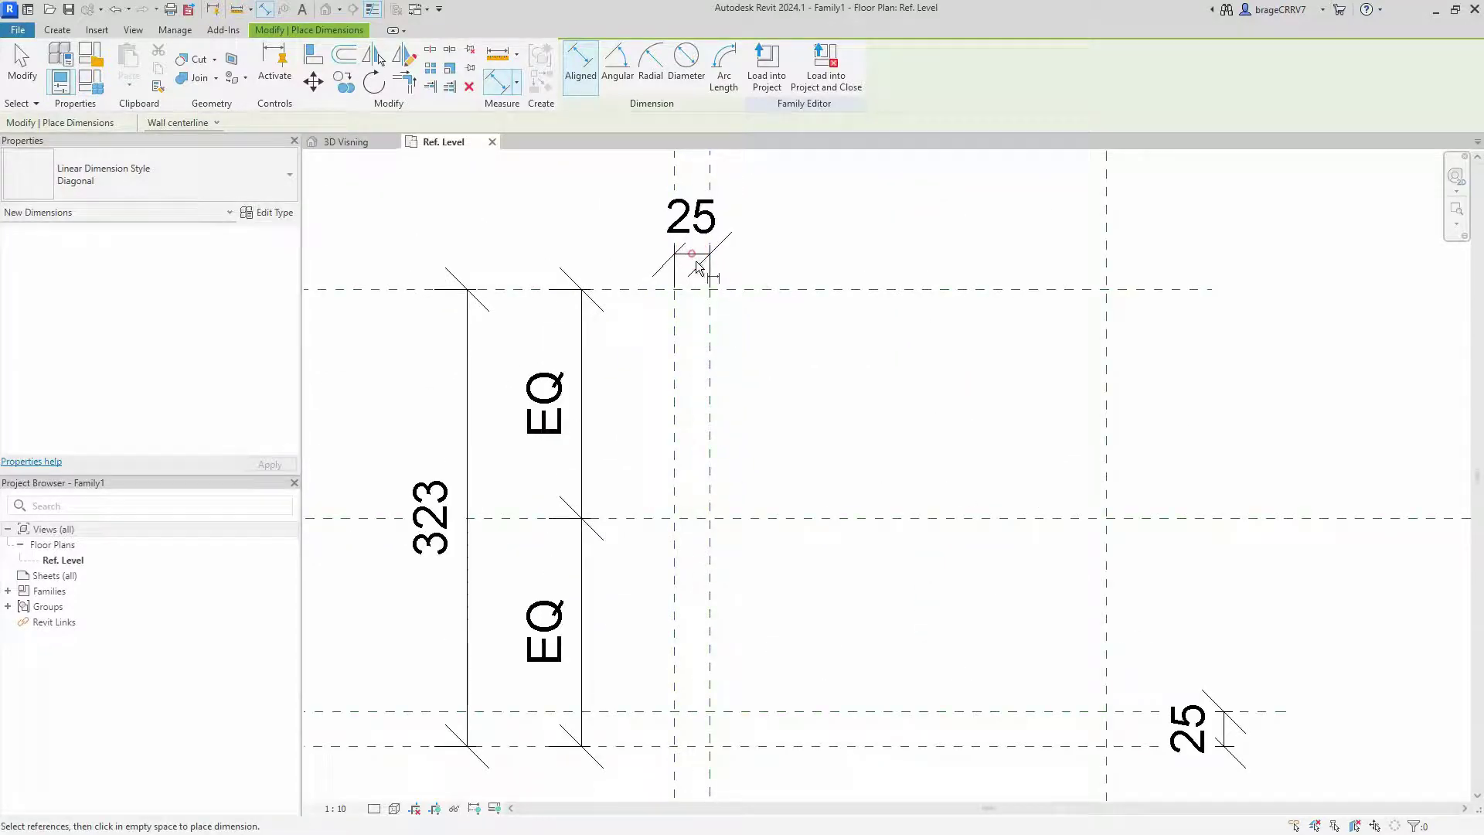
{"action": "key", "text": "Escape"}
{"action": "key", "text": "Escape"}
{"action": "scroll", "coordinate": [789, 398], "scroll_direction": "down", "scroll_amount": 2}
{"action": "middle_click_drag", "start_coordinate": [772, 391], "coordinate": [766, 388]}
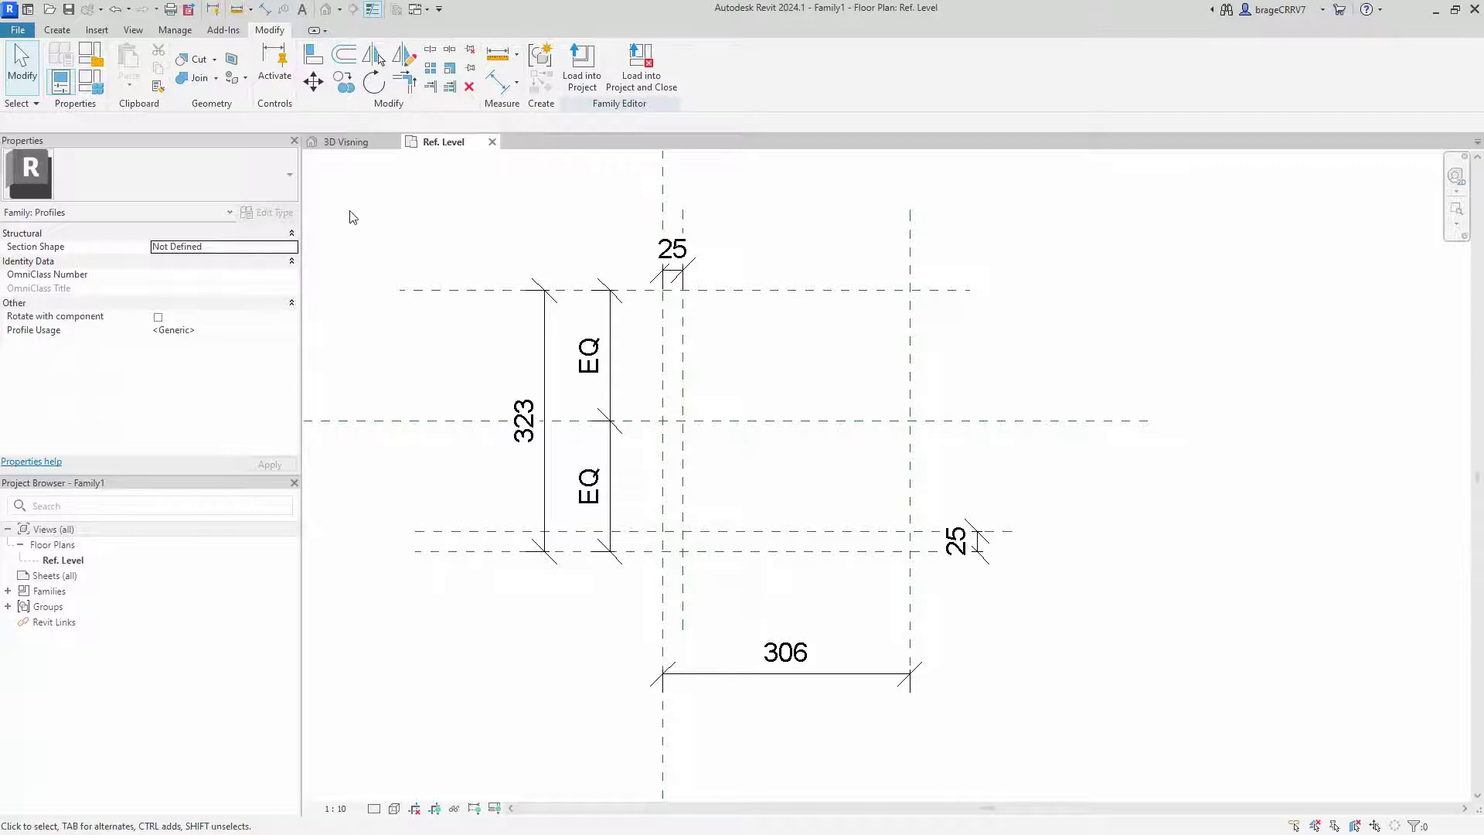
In Family Types, create Height, Thickness, r1 and r2 length type parameters and apply them.
{"action": "left_click", "coordinate": [96, 82]}
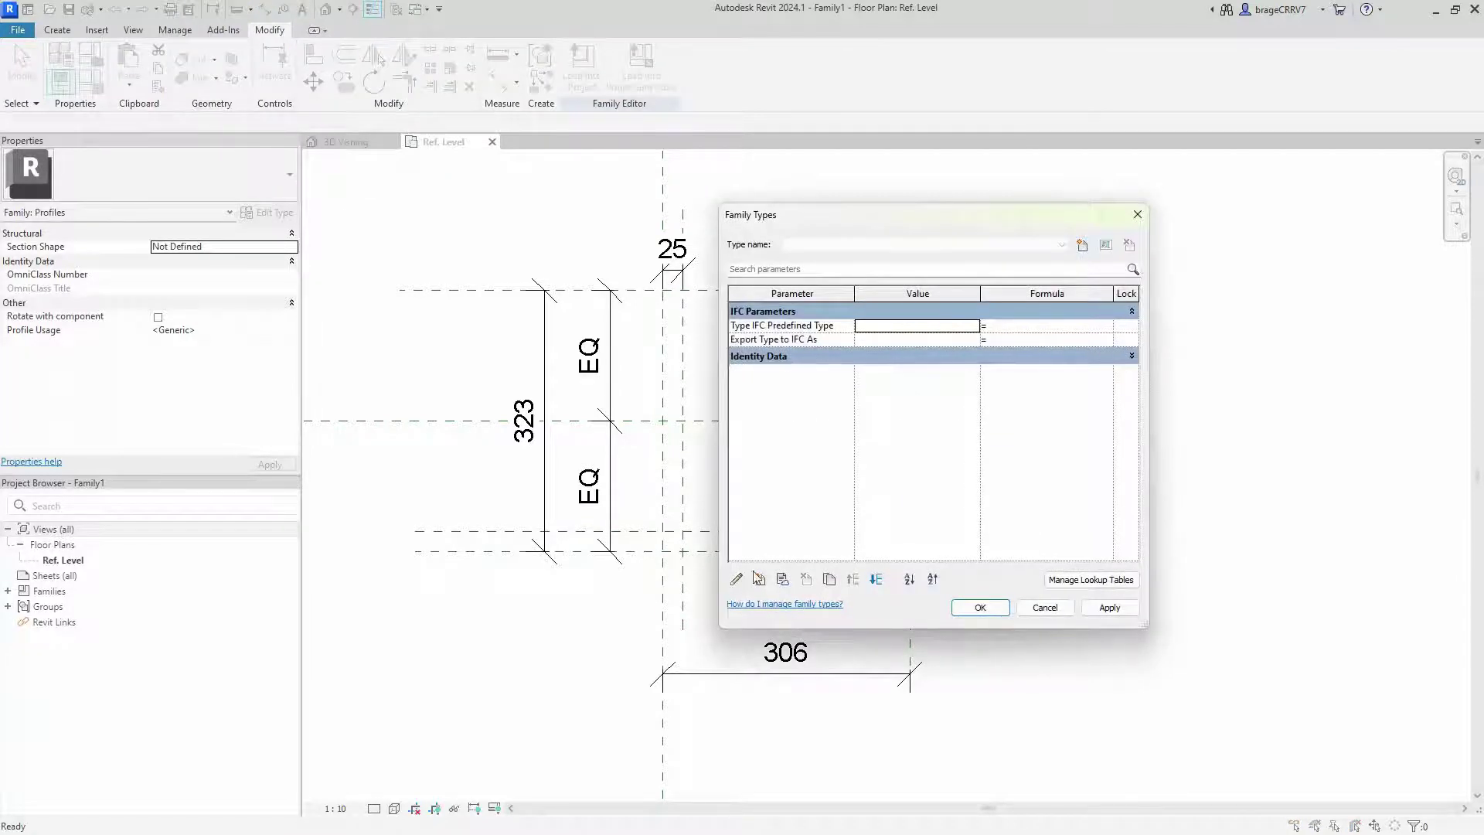
{"action": "left_click", "coordinate": [759, 580]}
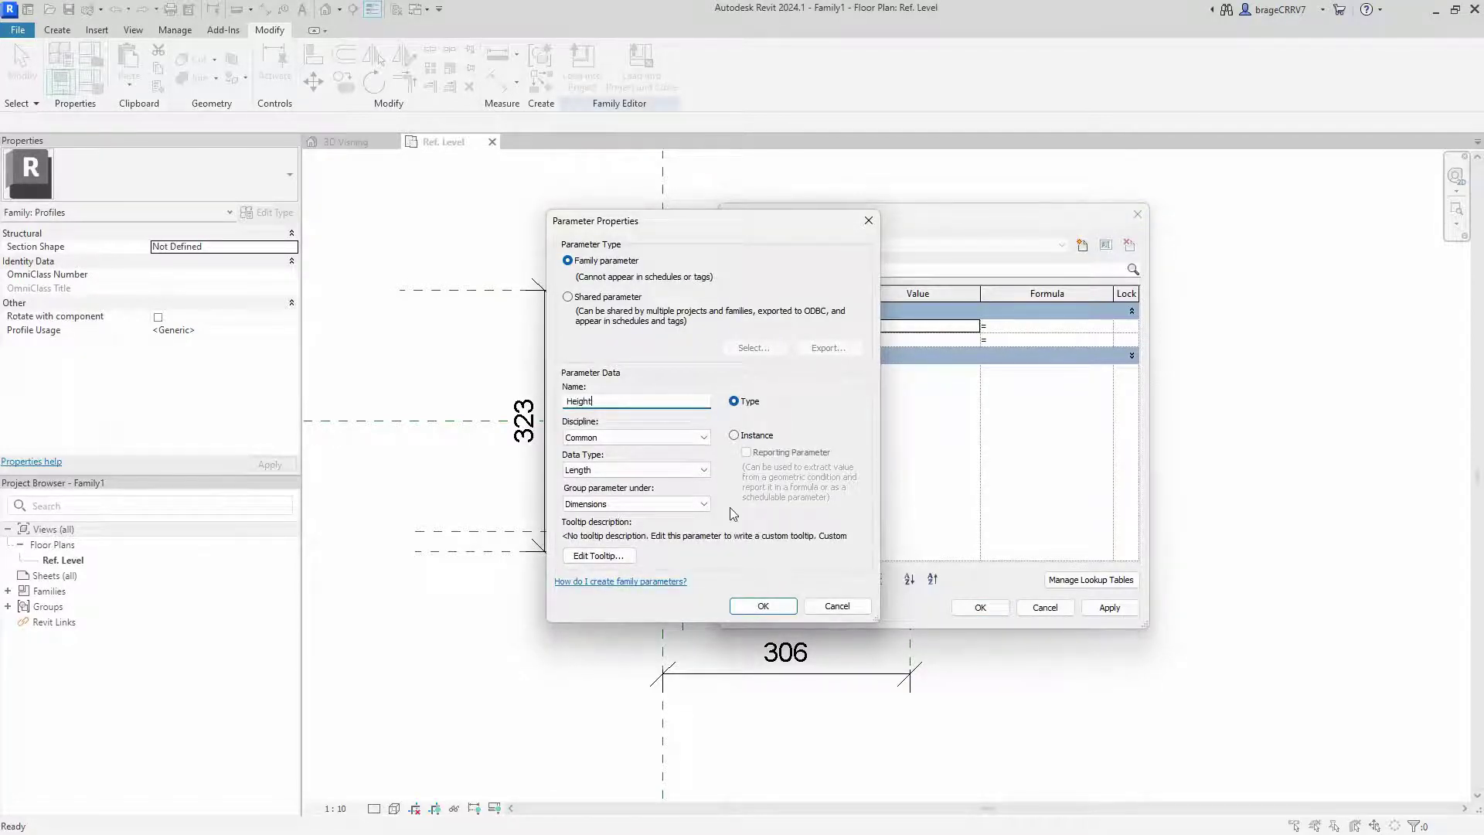
{"action": "left_click", "coordinate": [761, 607]}
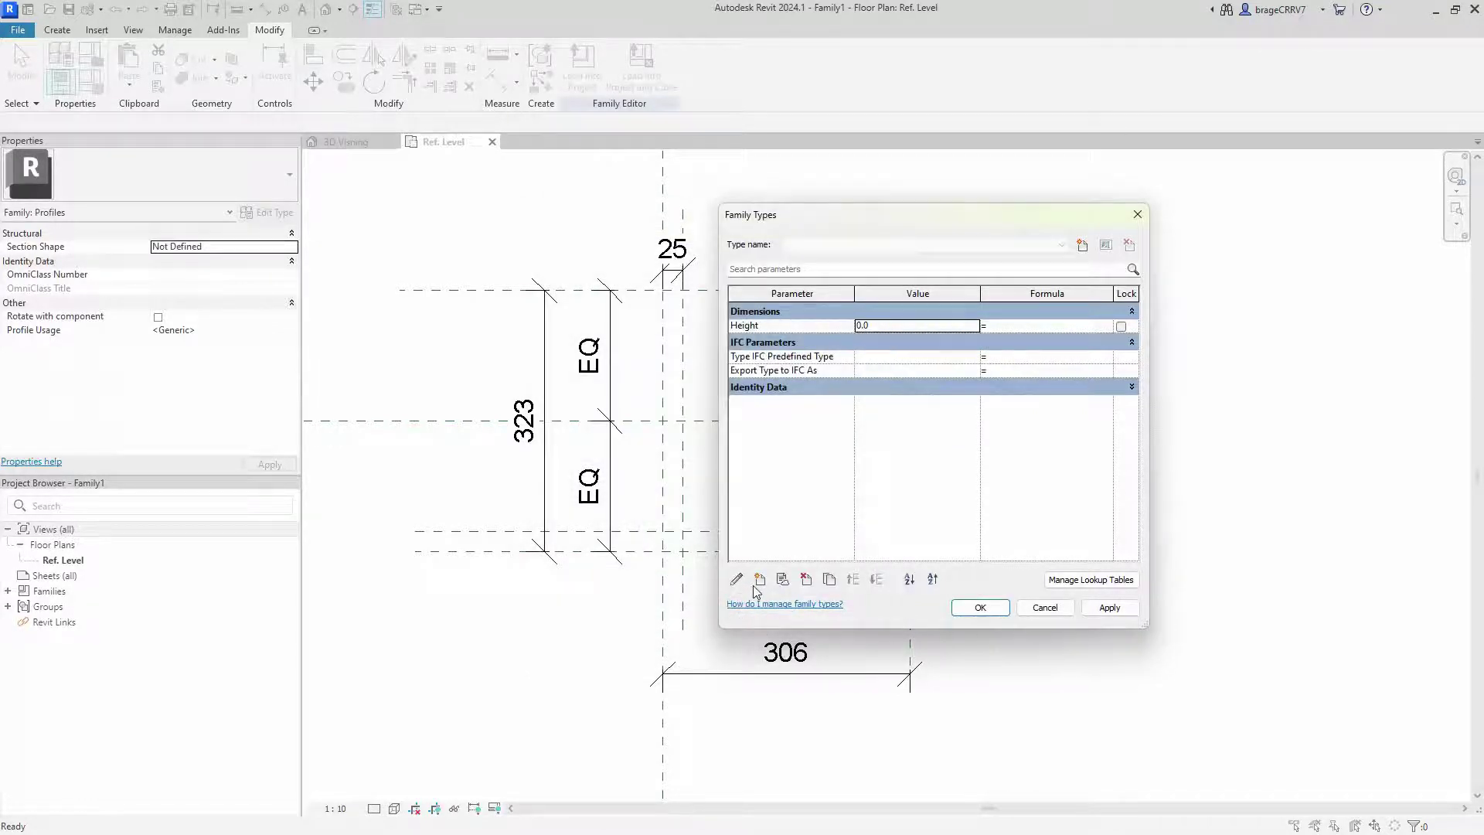
{"action": "left_click", "coordinate": [758, 581]}
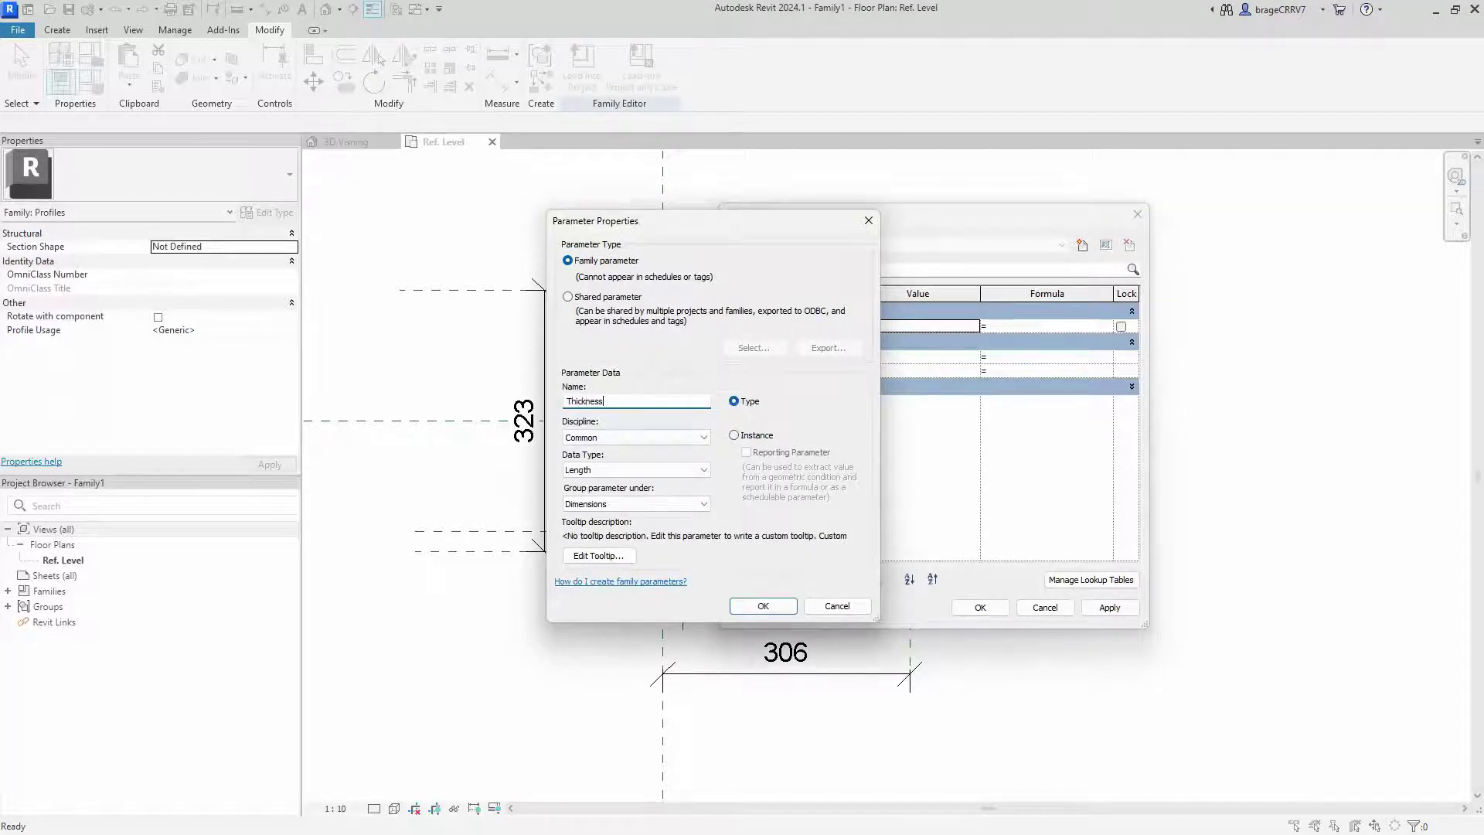
{"action": "left_click", "coordinate": [761, 606]}
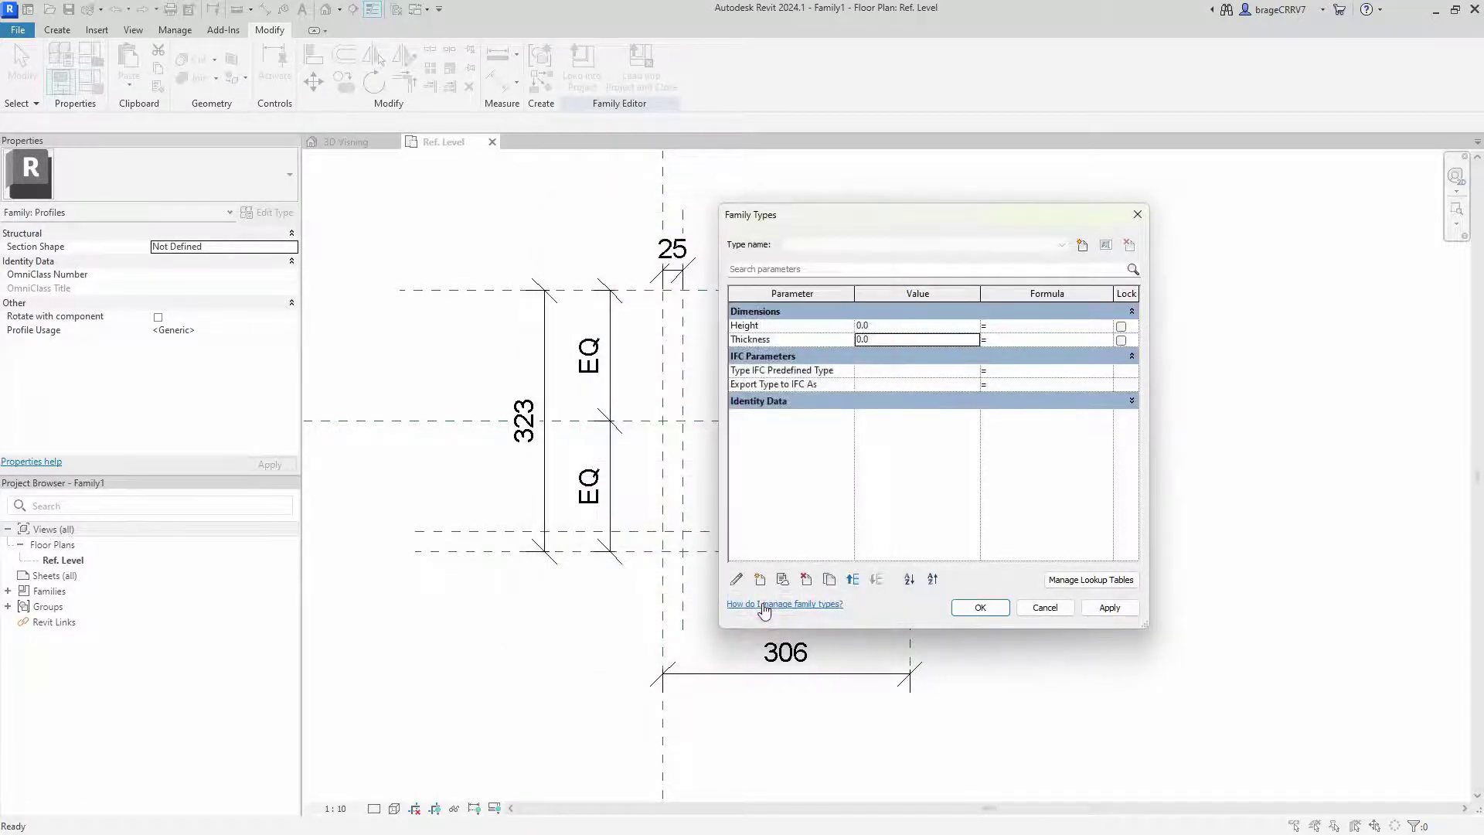
{"action": "left_click", "coordinate": [759, 580]}
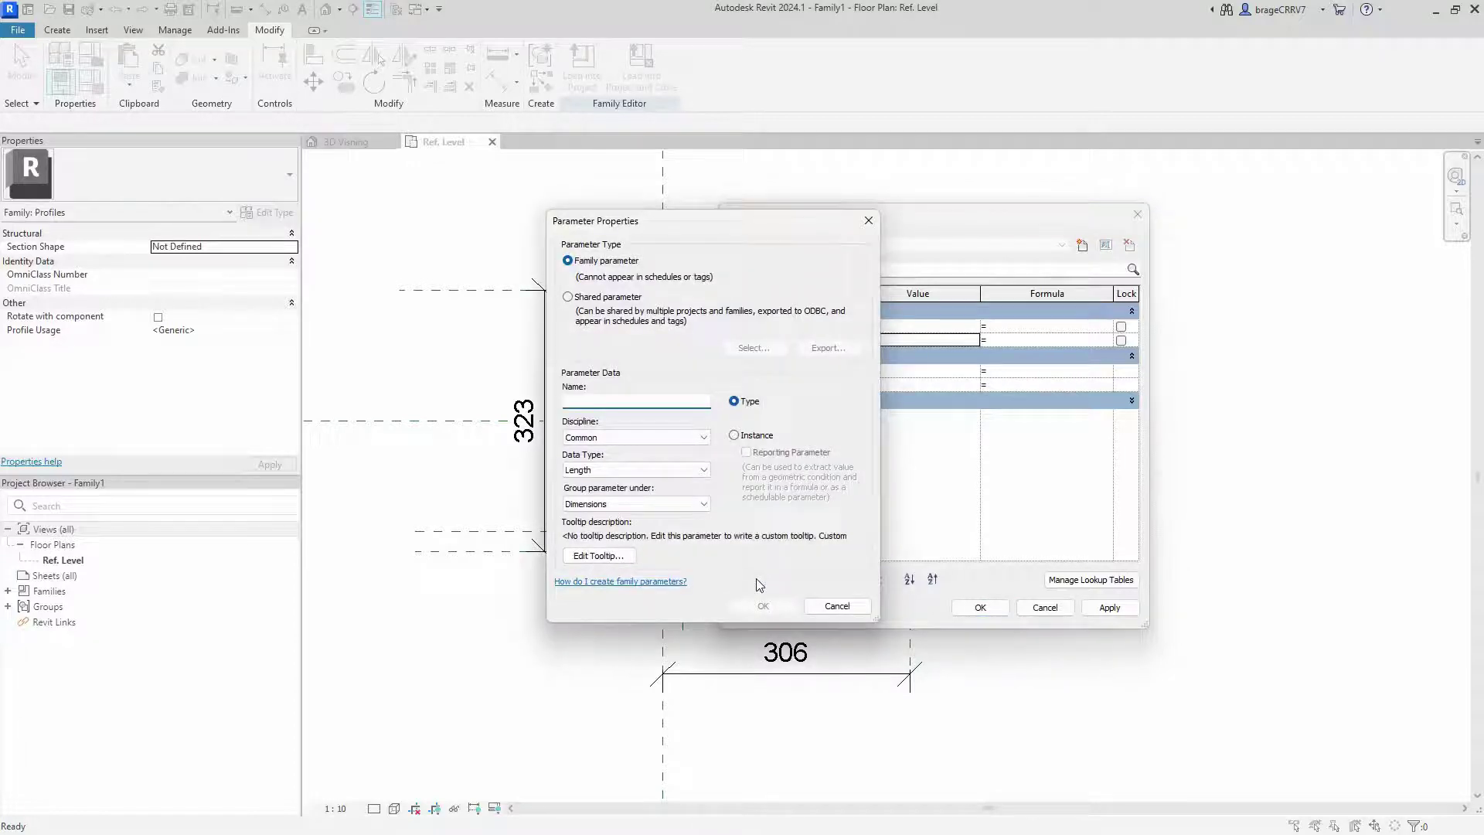
{"action": "left_click", "coordinate": [750, 610]}
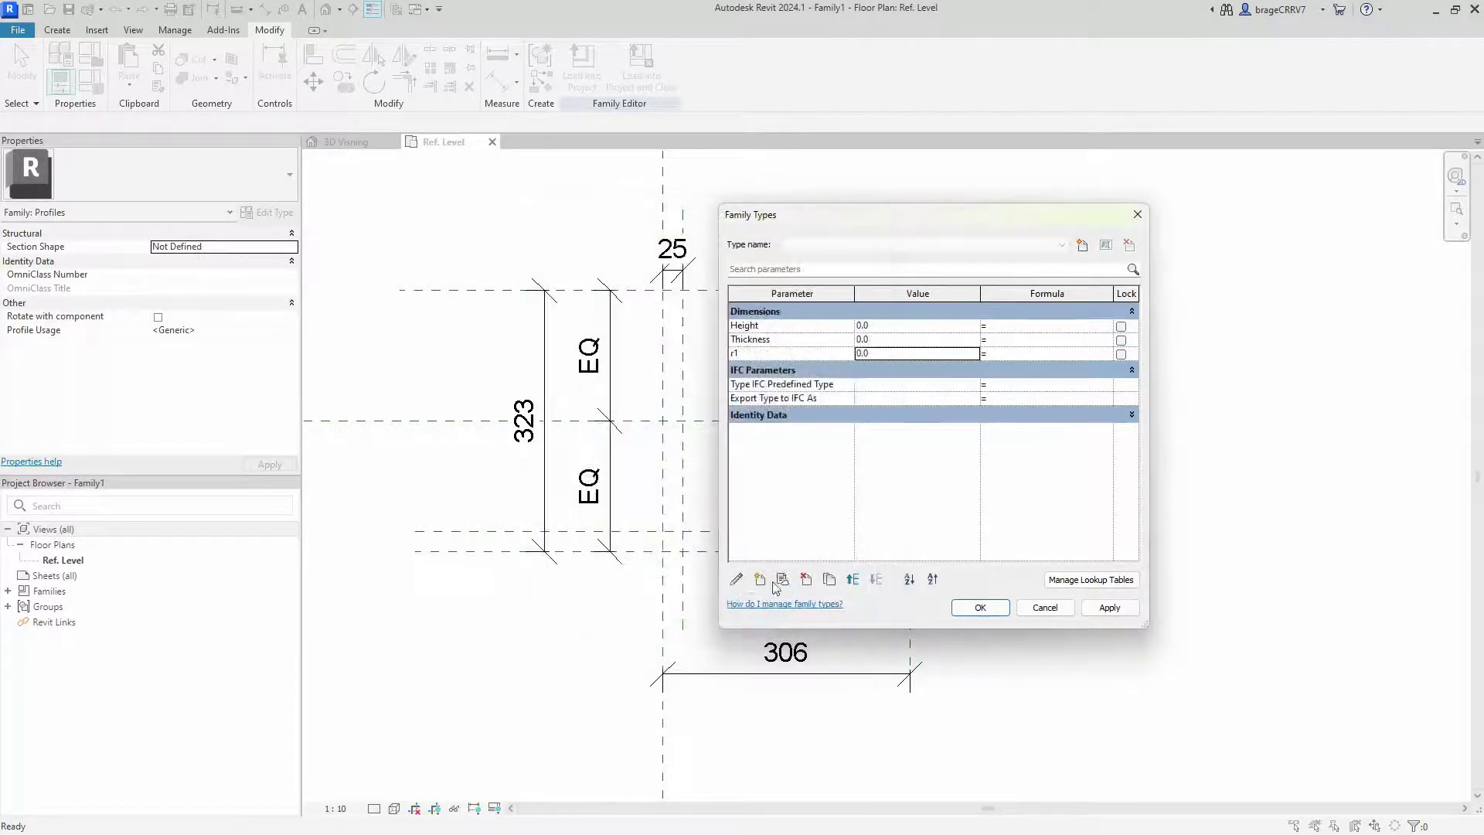
{"action": "left_click", "coordinate": [760, 579]}
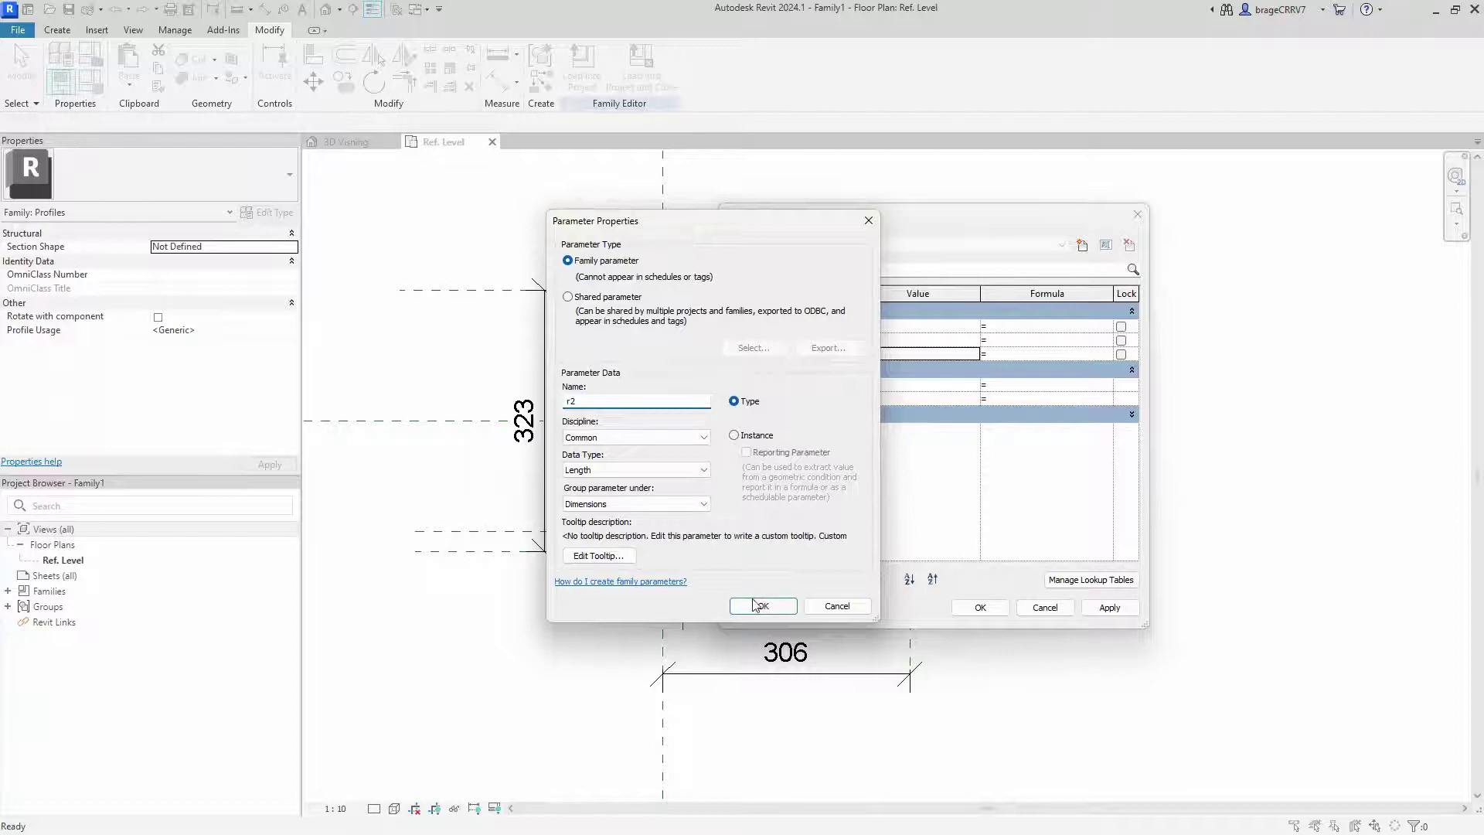
{"action": "left_click", "coordinate": [757, 605]}
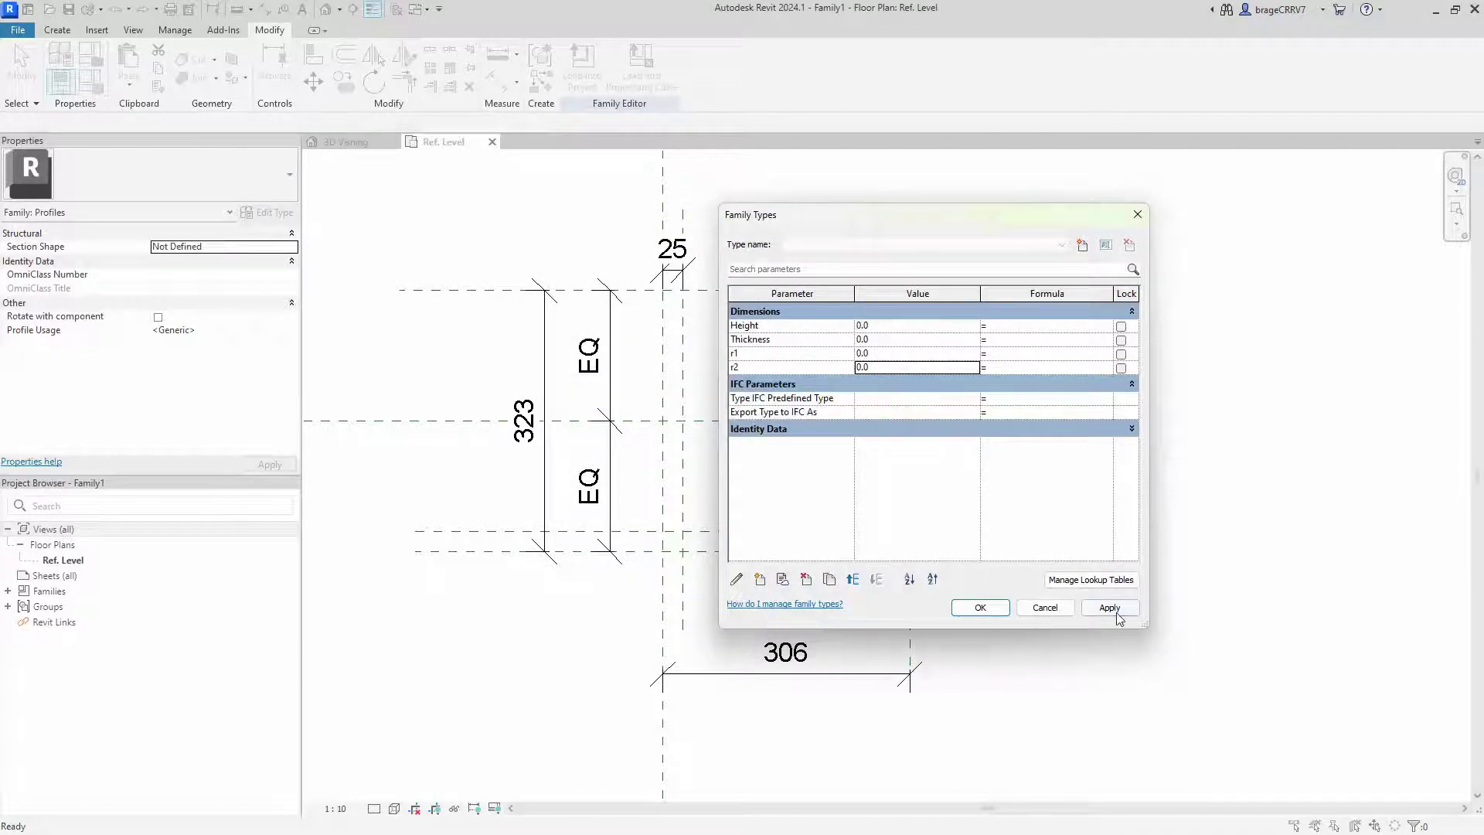
{"action": "left_click", "coordinate": [1109, 608]}
{"action": "left_click", "coordinate": [978, 608]}
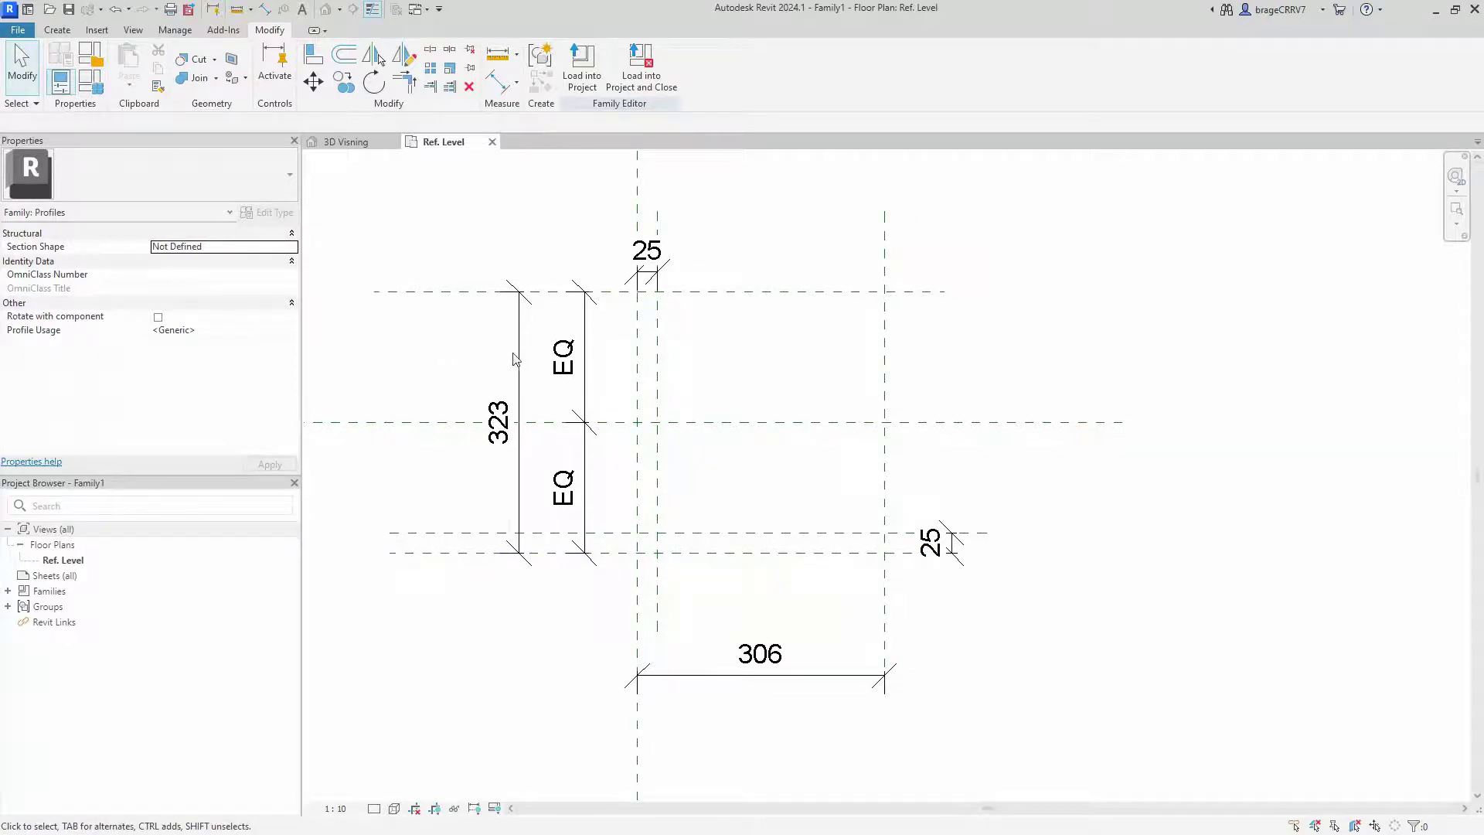
Label the 323 and 306 dimensions with the Height parameter.
{"action": "left_click", "coordinate": [515, 360]}
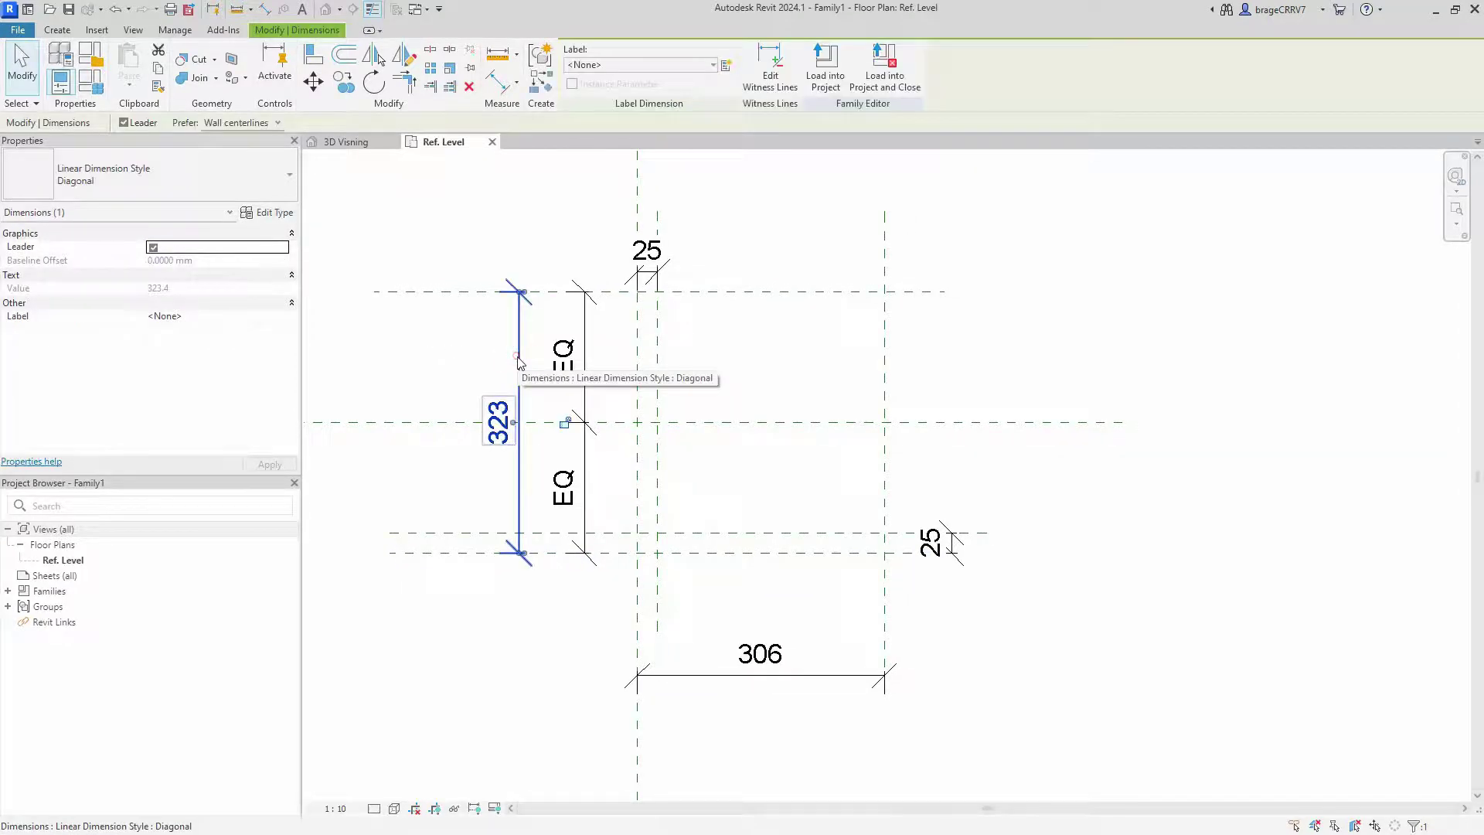
{"action": "left_click", "coordinate": [614, 65]}
{"action": "left_click", "coordinate": [598, 117]}
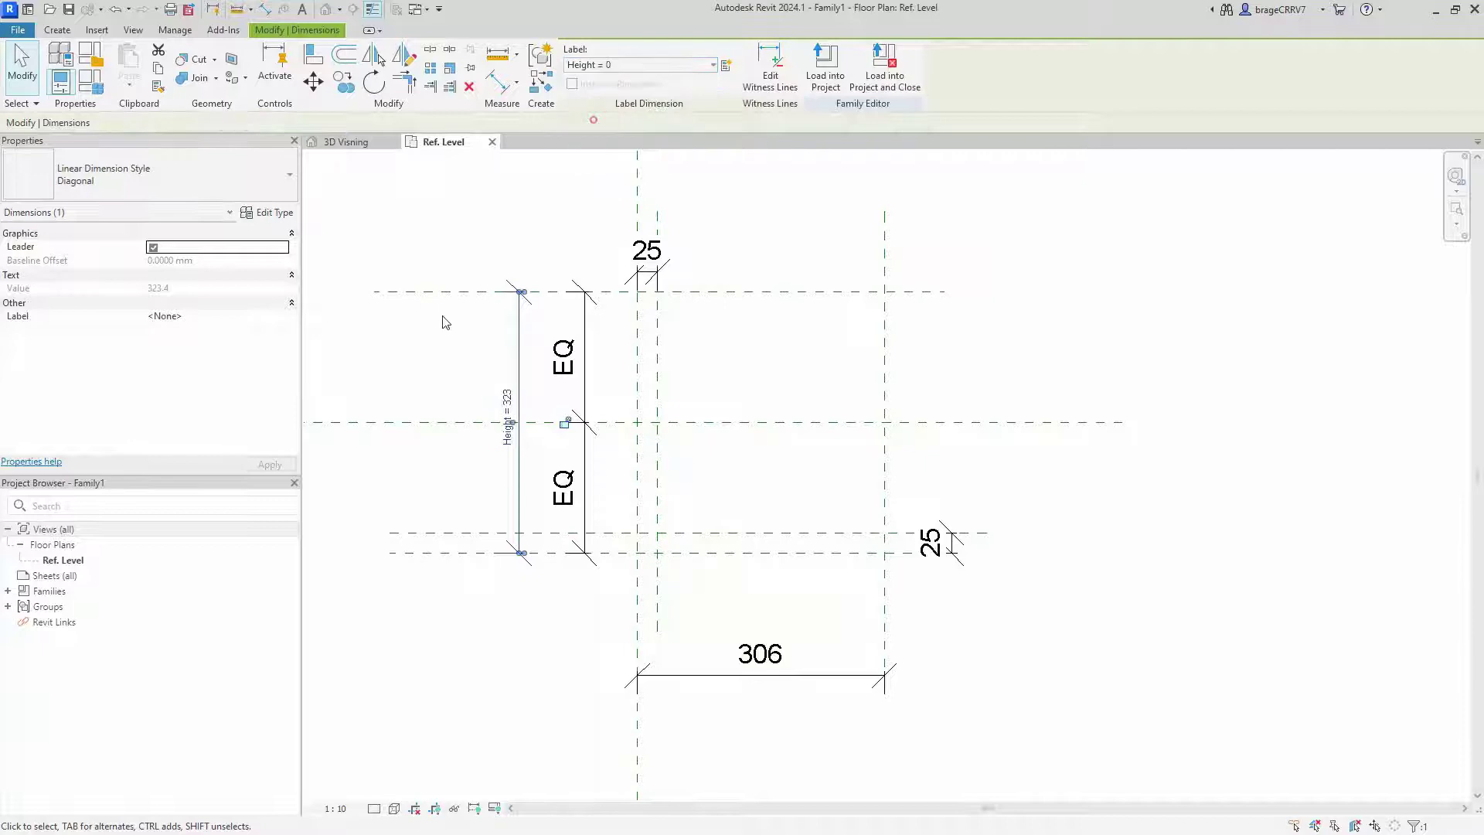
{"action": "left_click", "coordinate": [743, 678]}
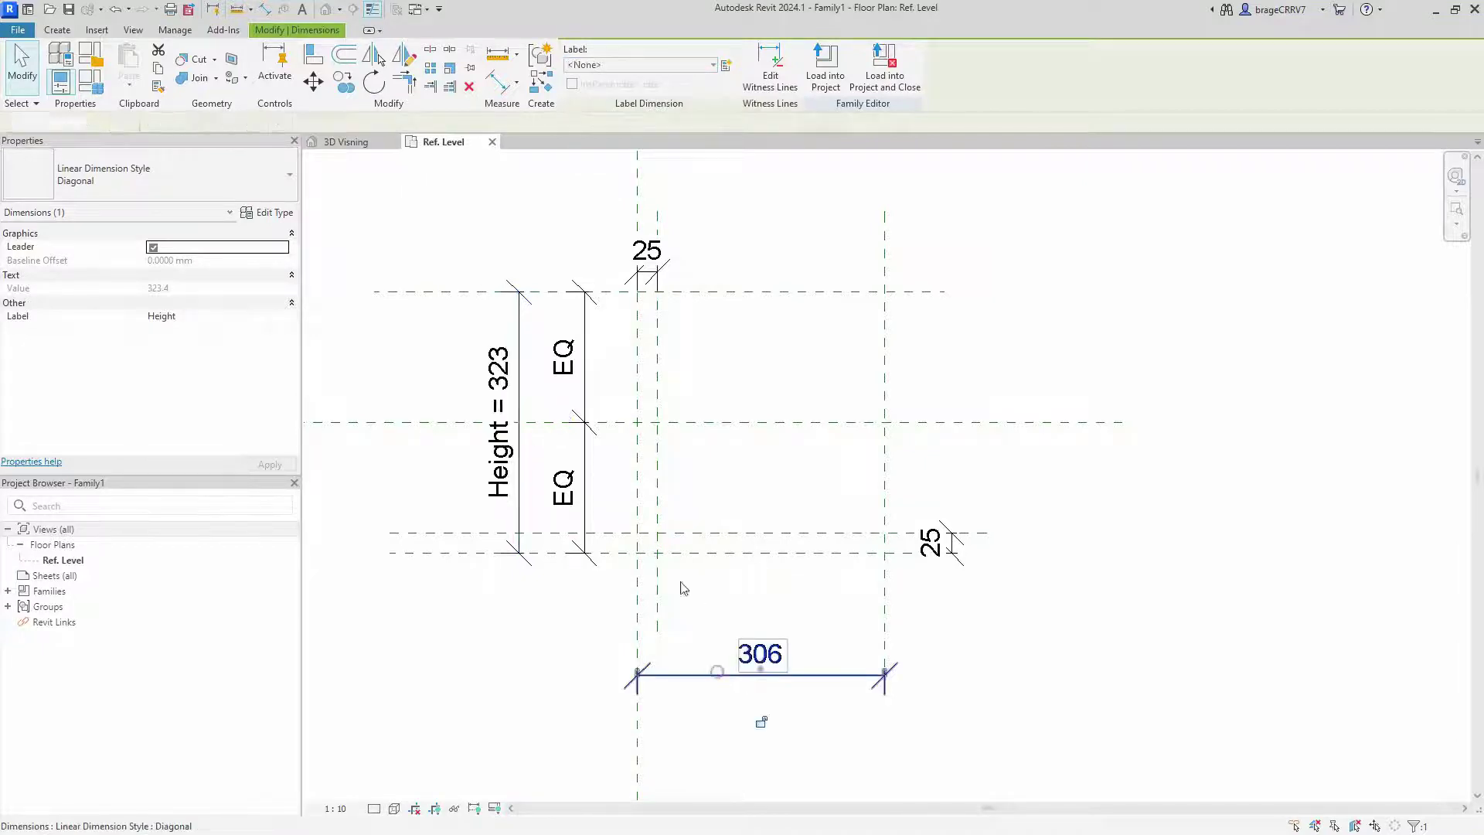
{"action": "left_click", "coordinate": [586, 72]}
{"action": "left_click", "coordinate": [597, 118]}
{"action": "left_click", "coordinate": [396, 380]}
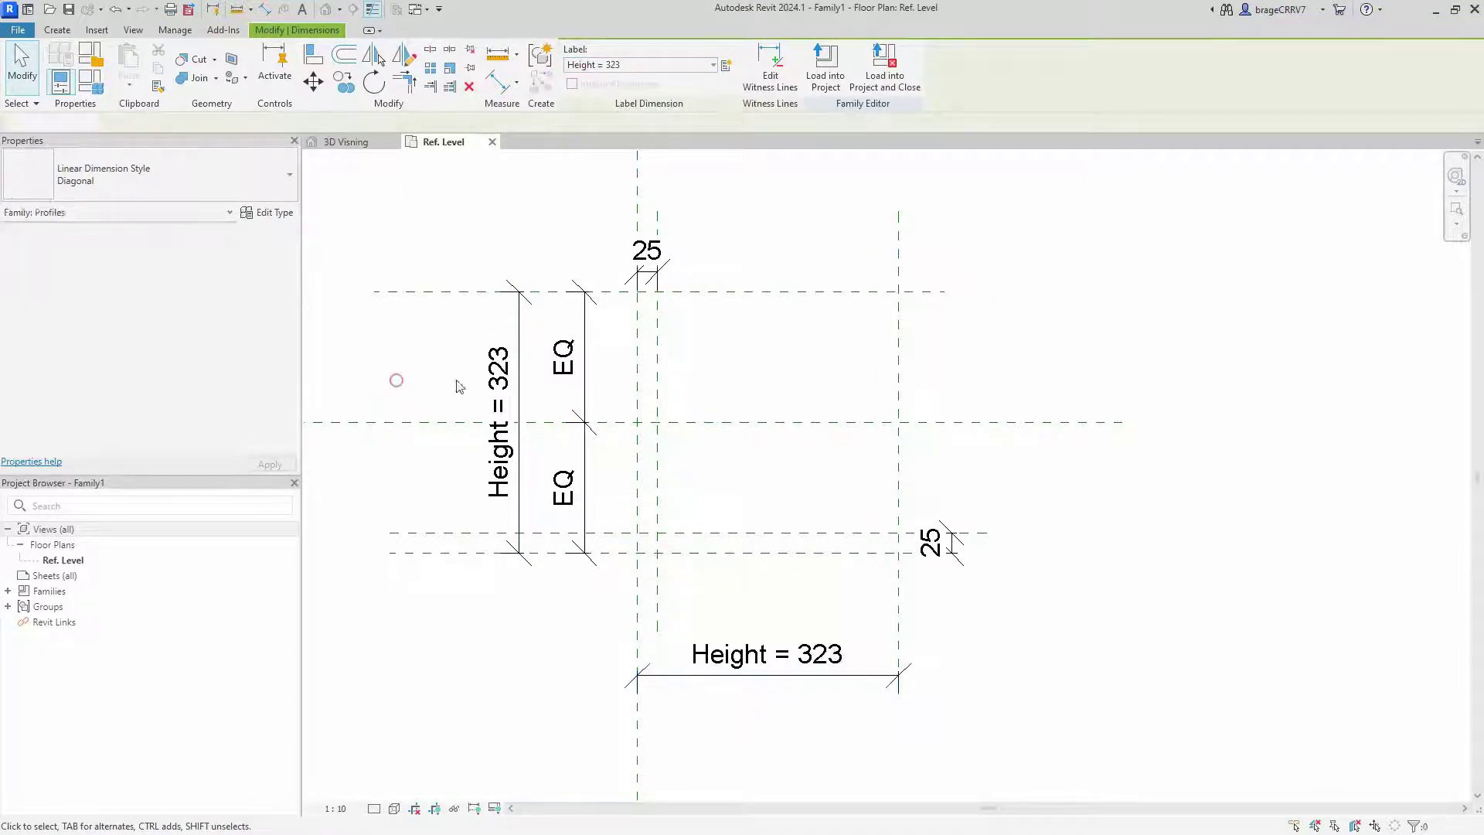
Label both 25 thickness dimensions with the Thickness parameter.
{"action": "left_click", "coordinate": [647, 272]}
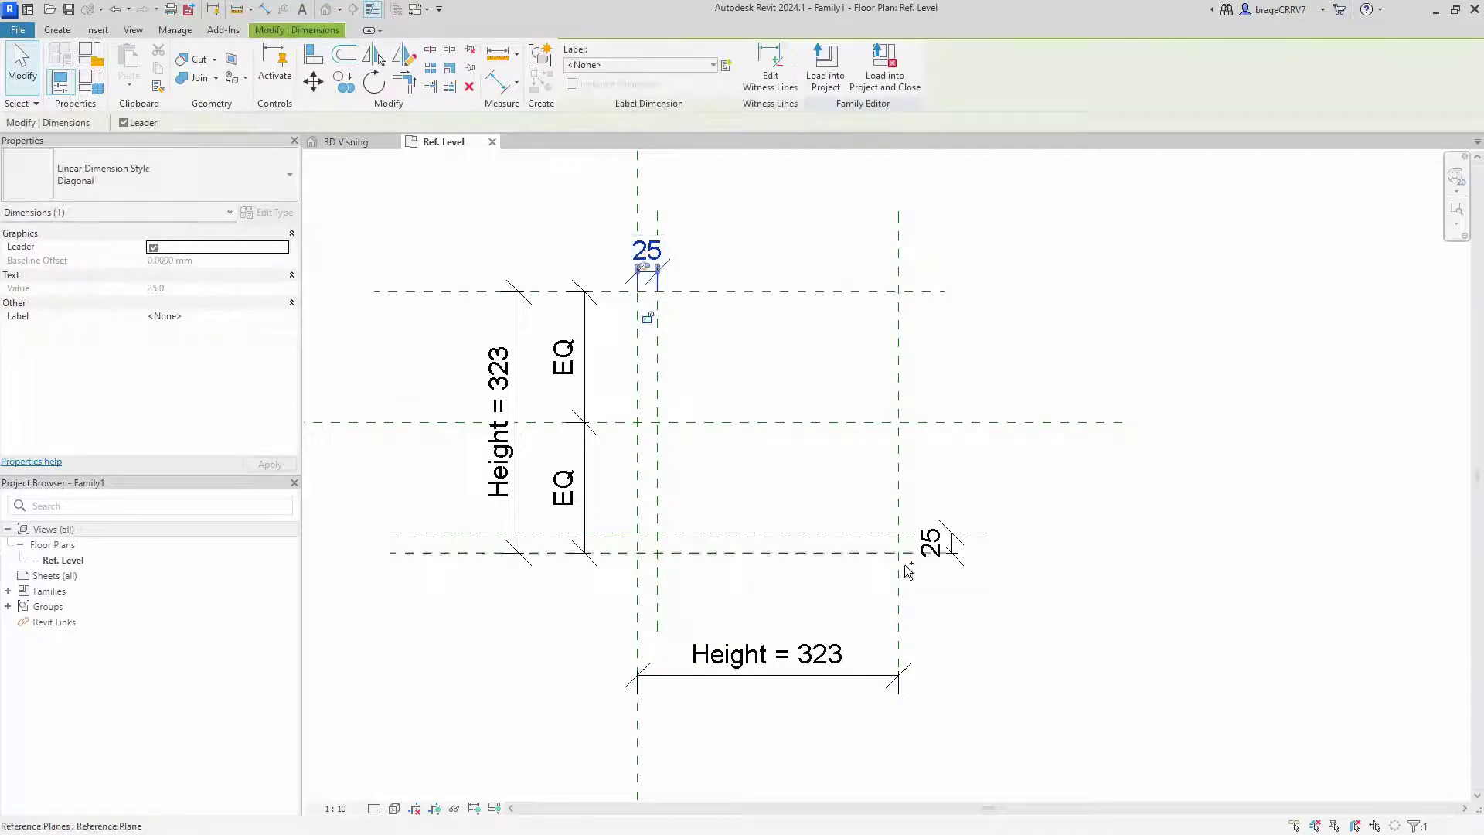
{"action": "left_click", "coordinate": [954, 544], "text": "ctrl"}
{"action": "left_click", "coordinate": [621, 69]}
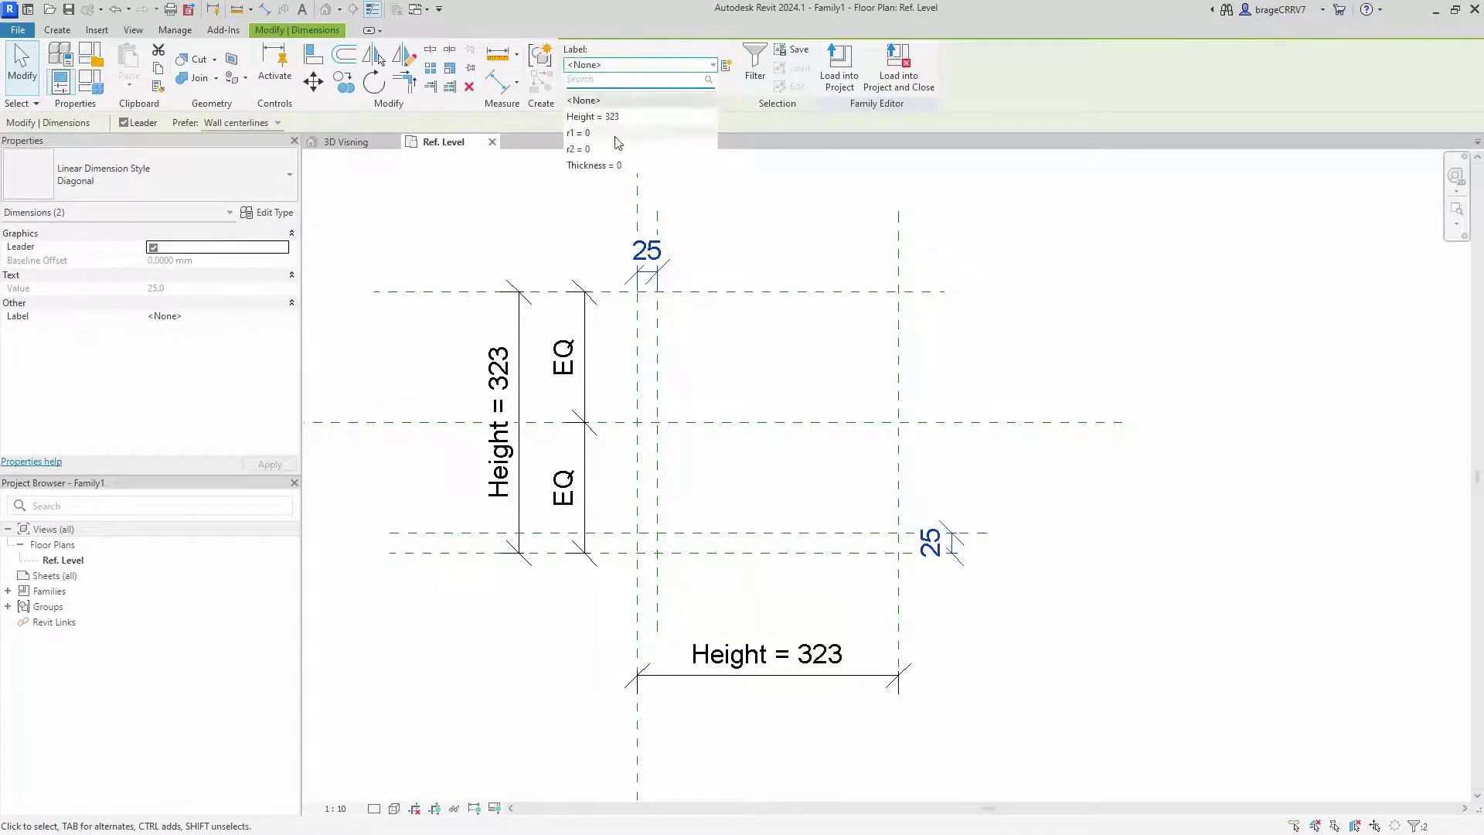
{"action": "left_click", "coordinate": [599, 174]}
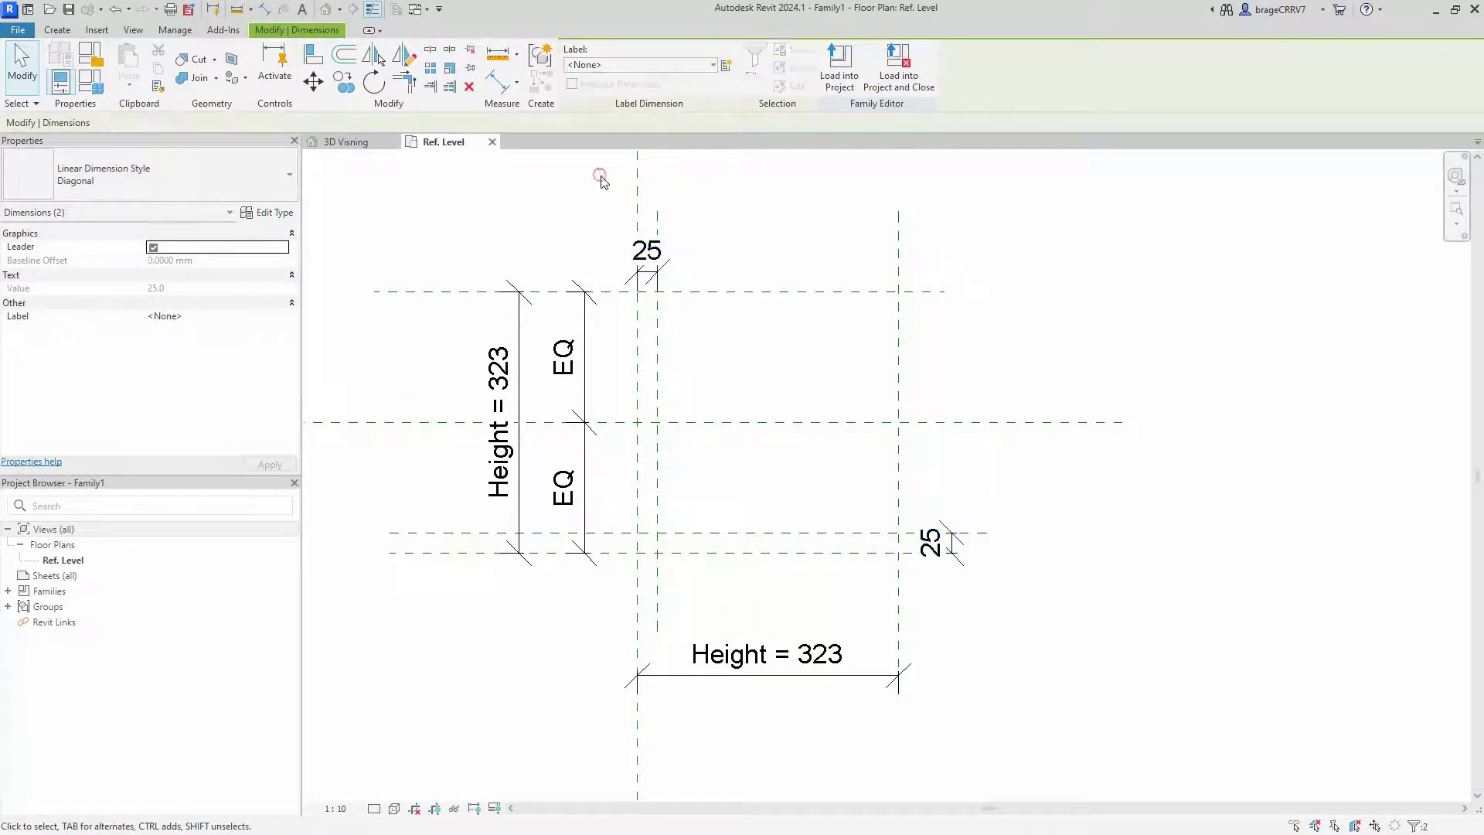
{"action": "left_click", "coordinate": [647, 272]}
{"action": "left_click", "coordinate": [953, 544], "text": "ctrl"}
{"action": "left_click", "coordinate": [640, 68]}
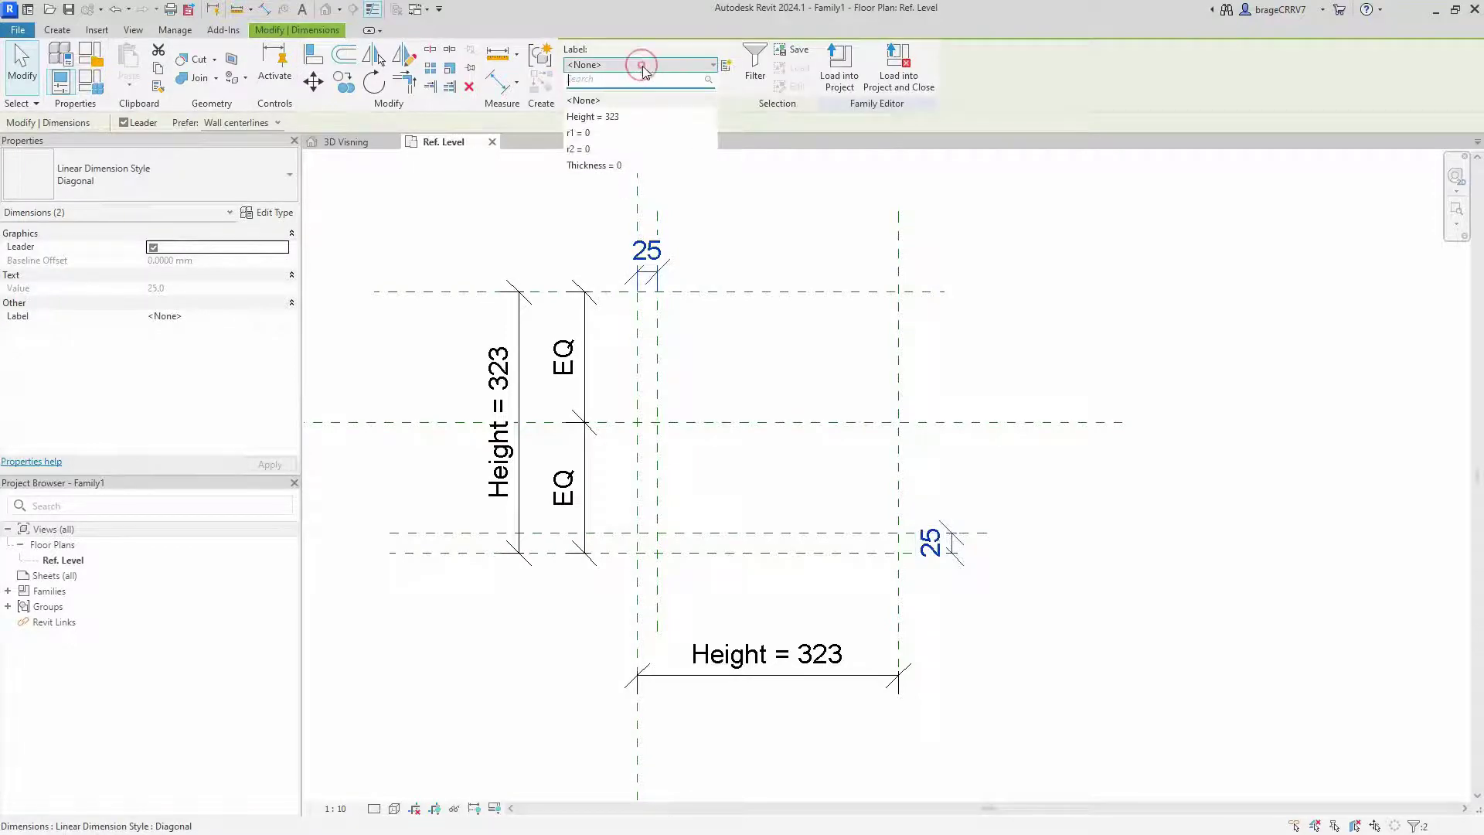
{"action": "left_click", "coordinate": [602, 172]}
{"action": "left_click", "coordinate": [753, 226]}
{"action": "scroll", "coordinate": [745, 405], "scroll_direction": "down", "scroll_amount": 1}
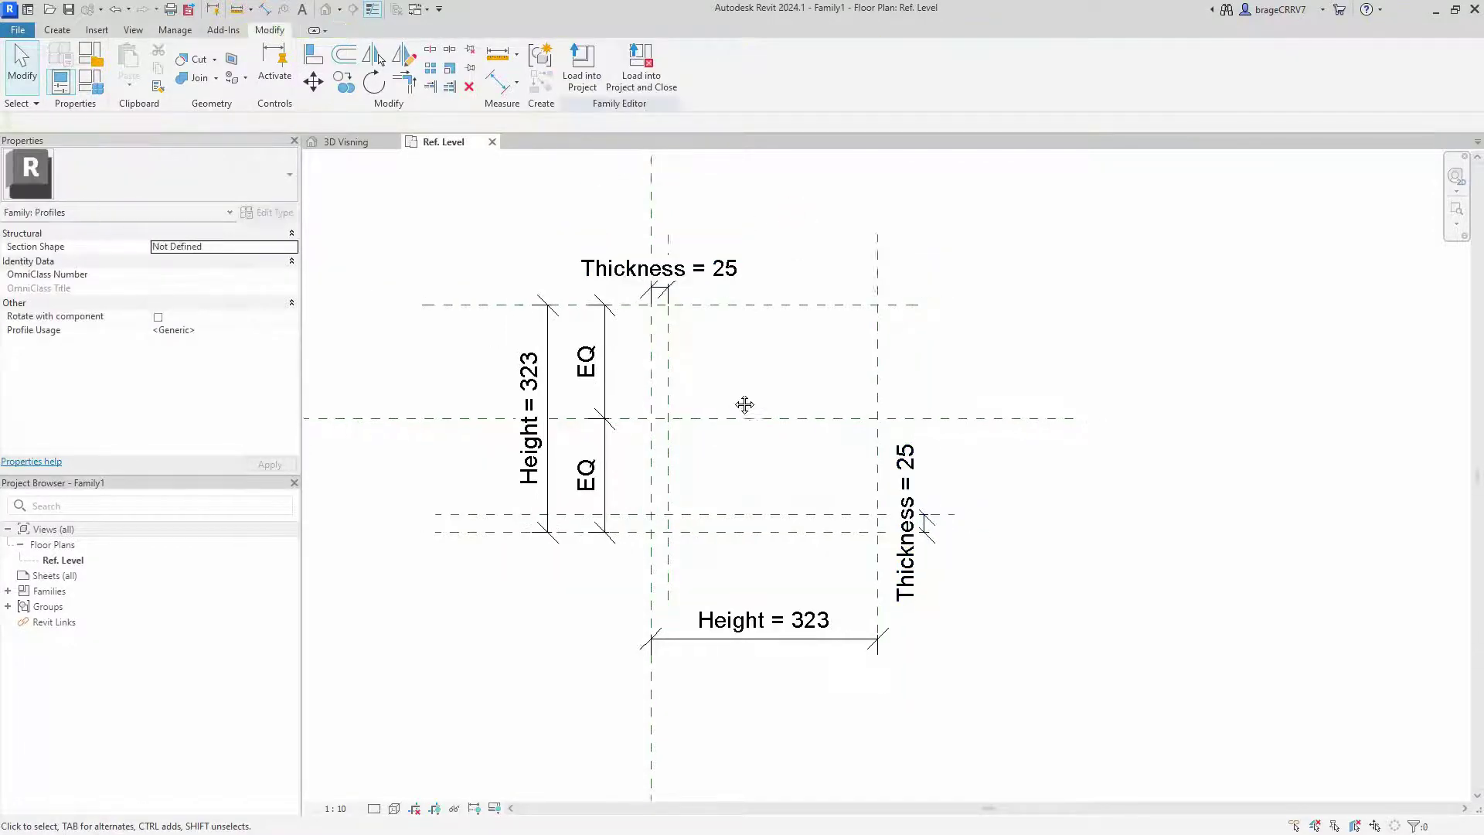
{"action": "mouse_move", "coordinate": [745, 405]}
{"action": "middle_mouse_down"}
{"action": "mouse_move", "coordinate": [655, 367]}
{"action": "mouse_move", "coordinate": [680, 374]}
{"action": "middle_mouse_up"}
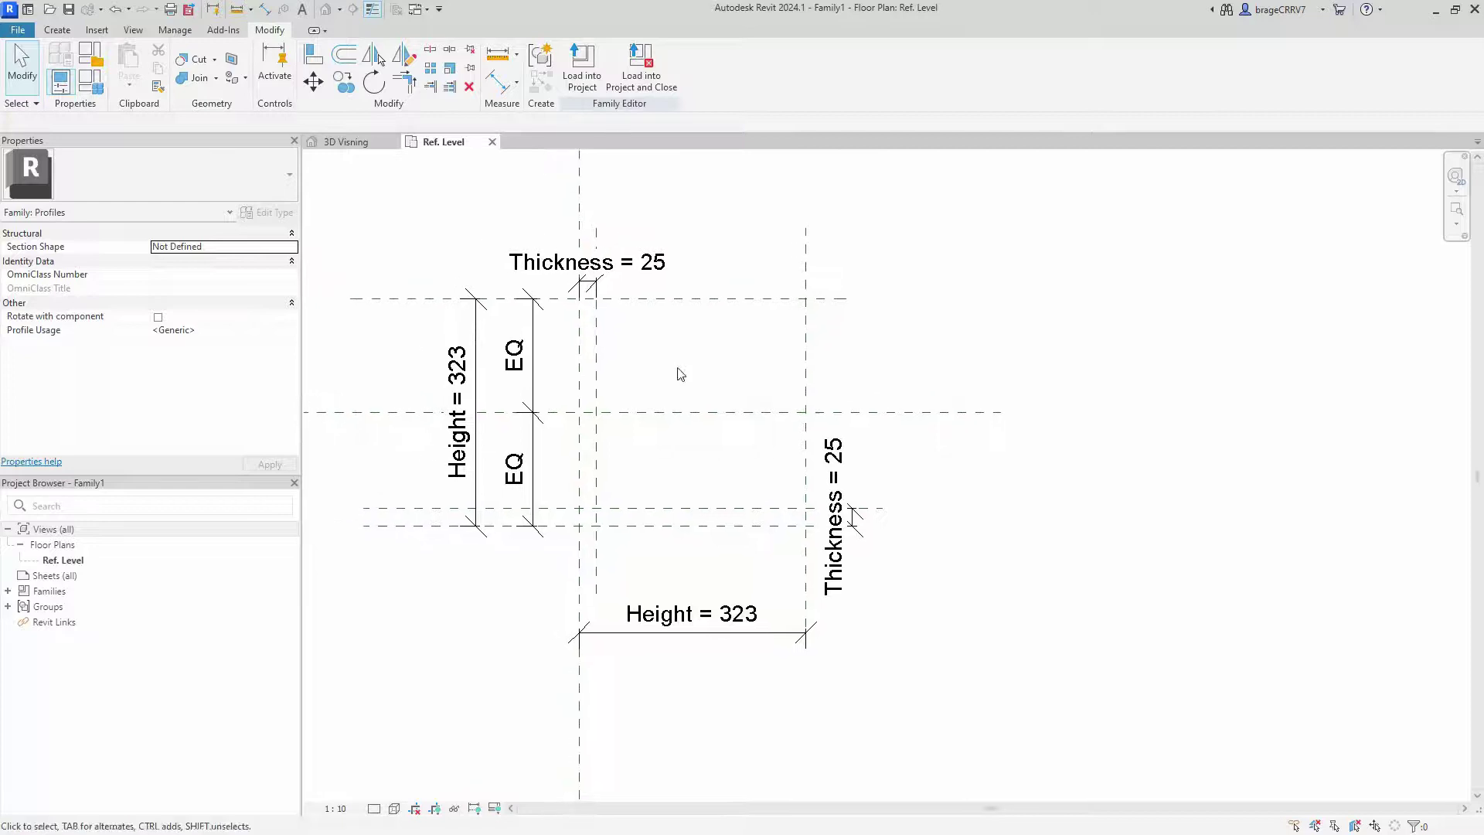
{"action": "scroll", "coordinate": [677, 425], "scroll_direction": "up", "scroll_amount": 1}
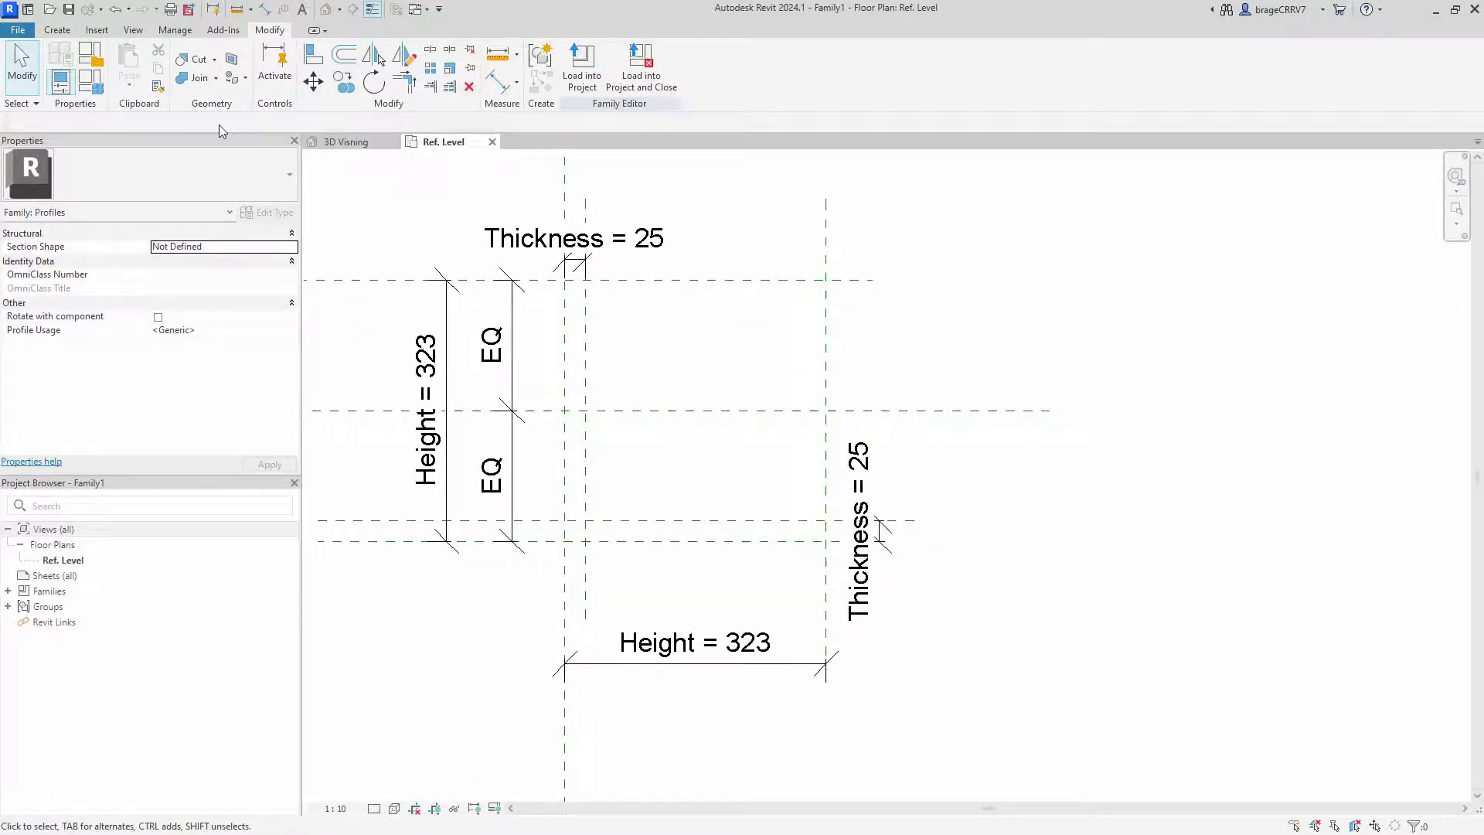
{"action": "left_click", "coordinate": [56, 32]}
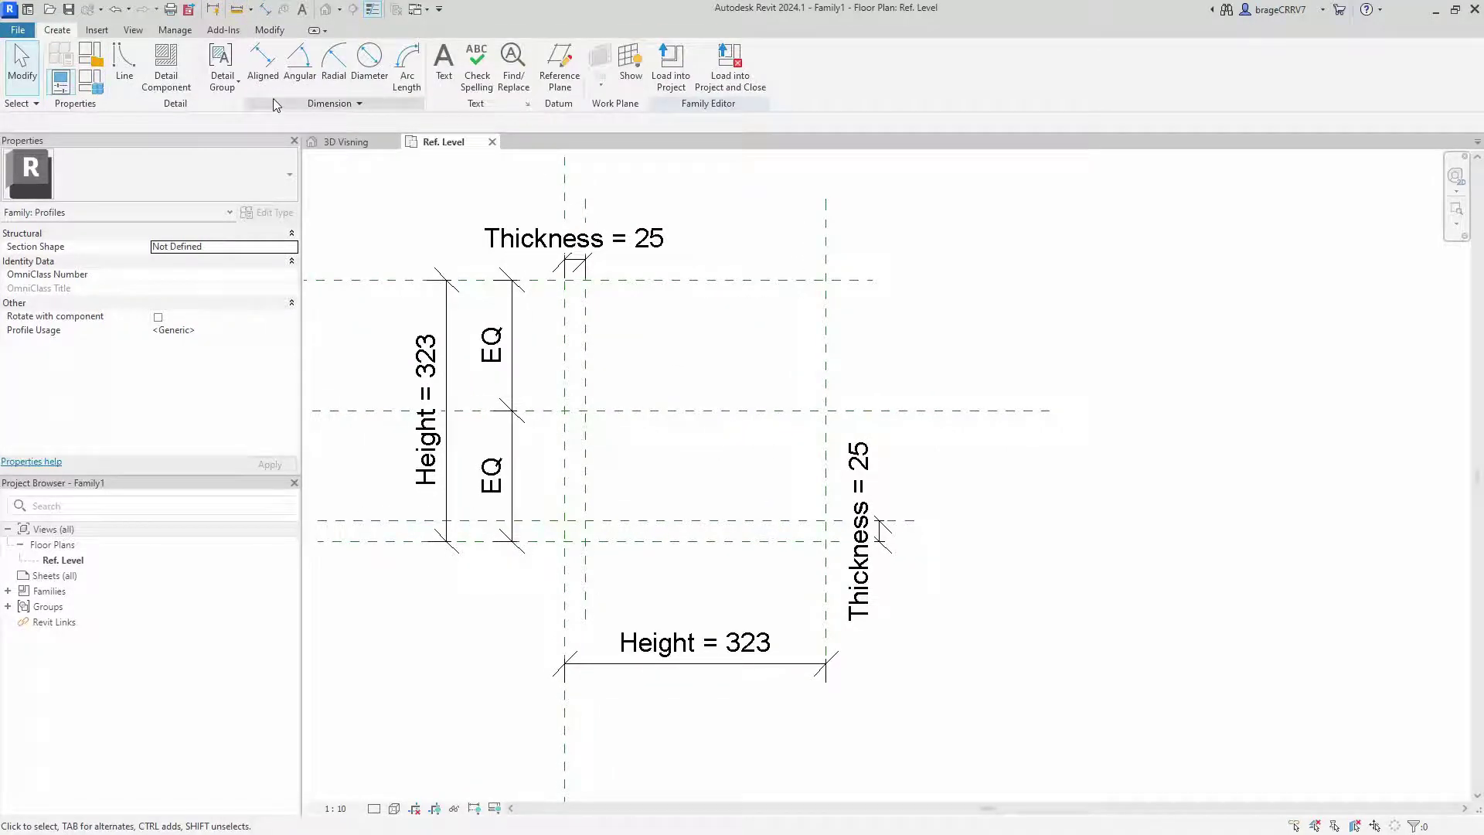
Draw a closed chain of lines forming a thin L-shaped outline inside the reference planes.
{"action": "left_click", "coordinate": [124, 63]}
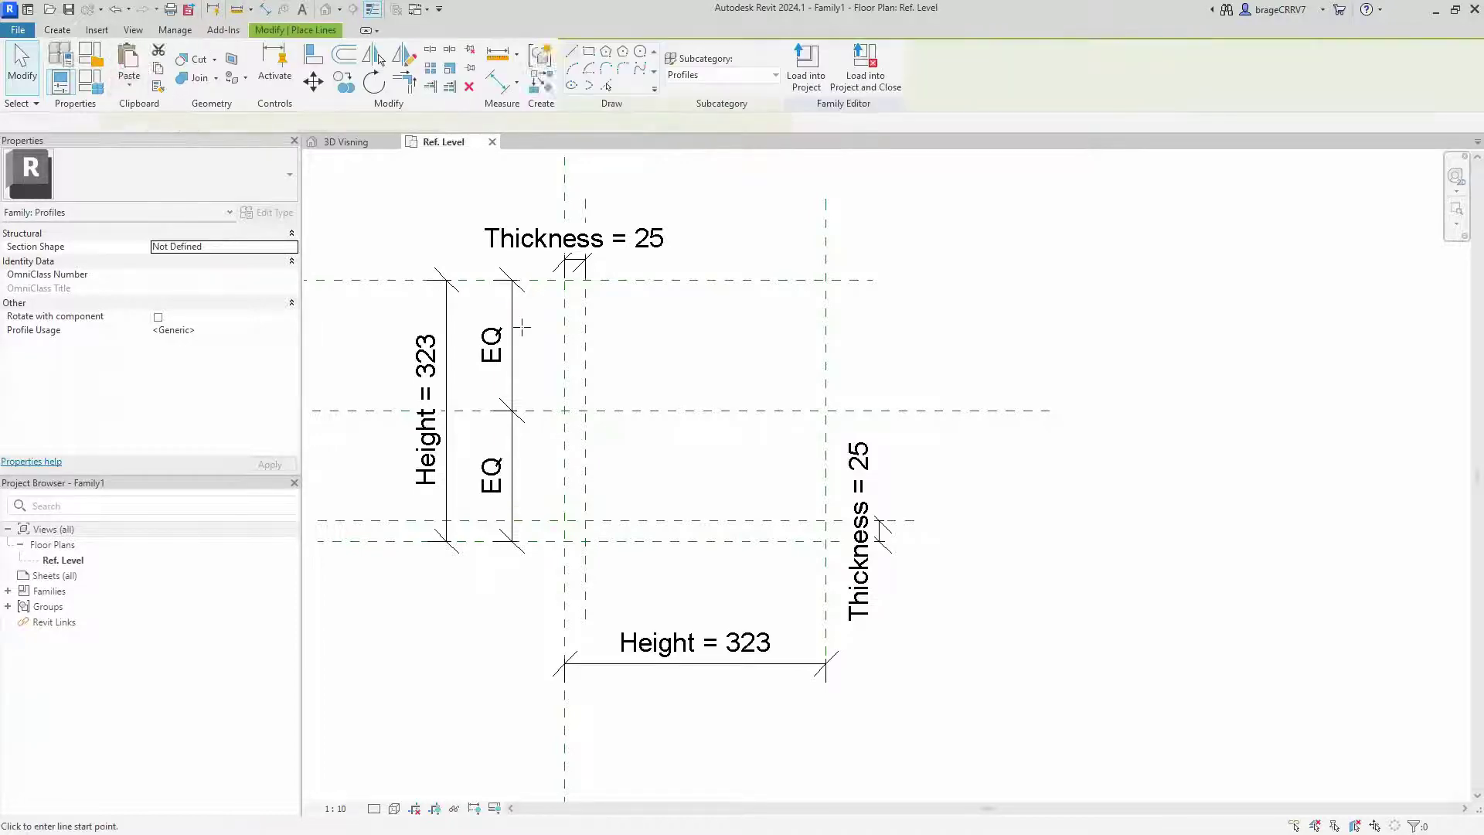
{"action": "scroll", "coordinate": [566, 304], "scroll_direction": "up", "scroll_amount": 2}
{"action": "scroll", "coordinate": [561, 241], "scroll_direction": "down", "scroll_amount": 1}
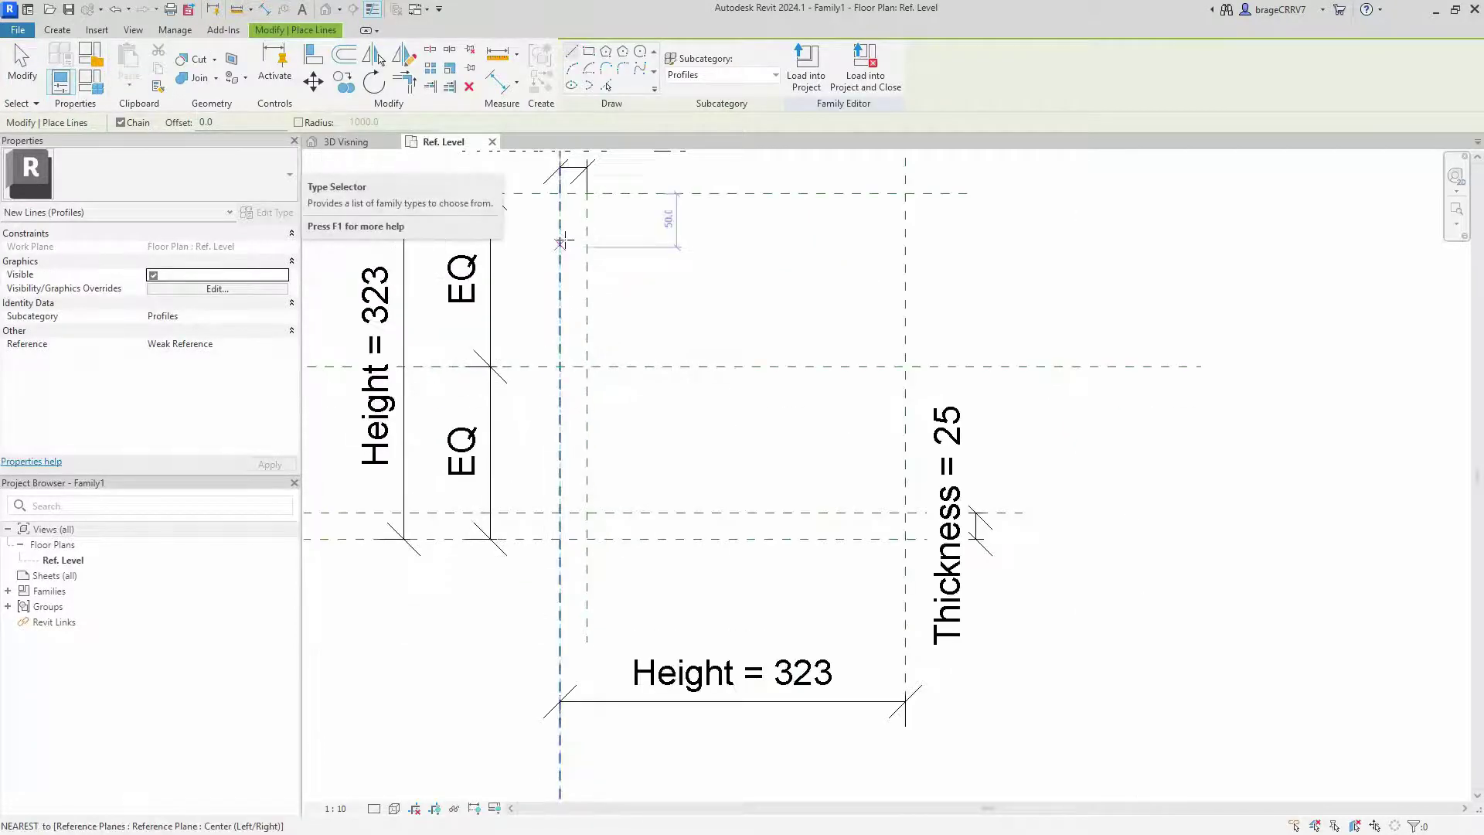
{"action": "left_click", "coordinate": [561, 241]}
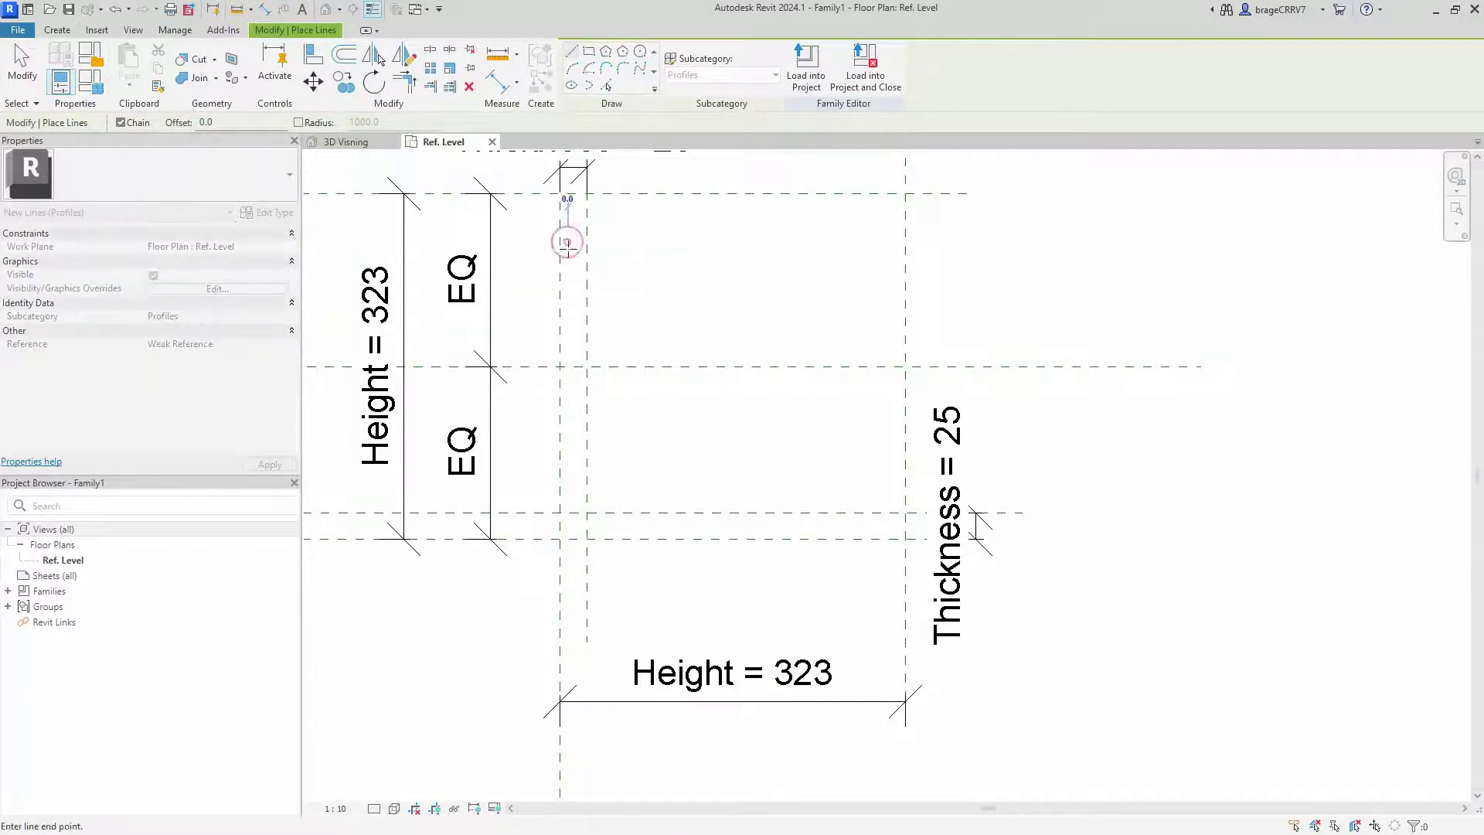
{"action": "scroll", "coordinate": [566, 530], "scroll_direction": "up", "scroll_amount": 3}
{"action": "left_click", "coordinate": [569, 530]}
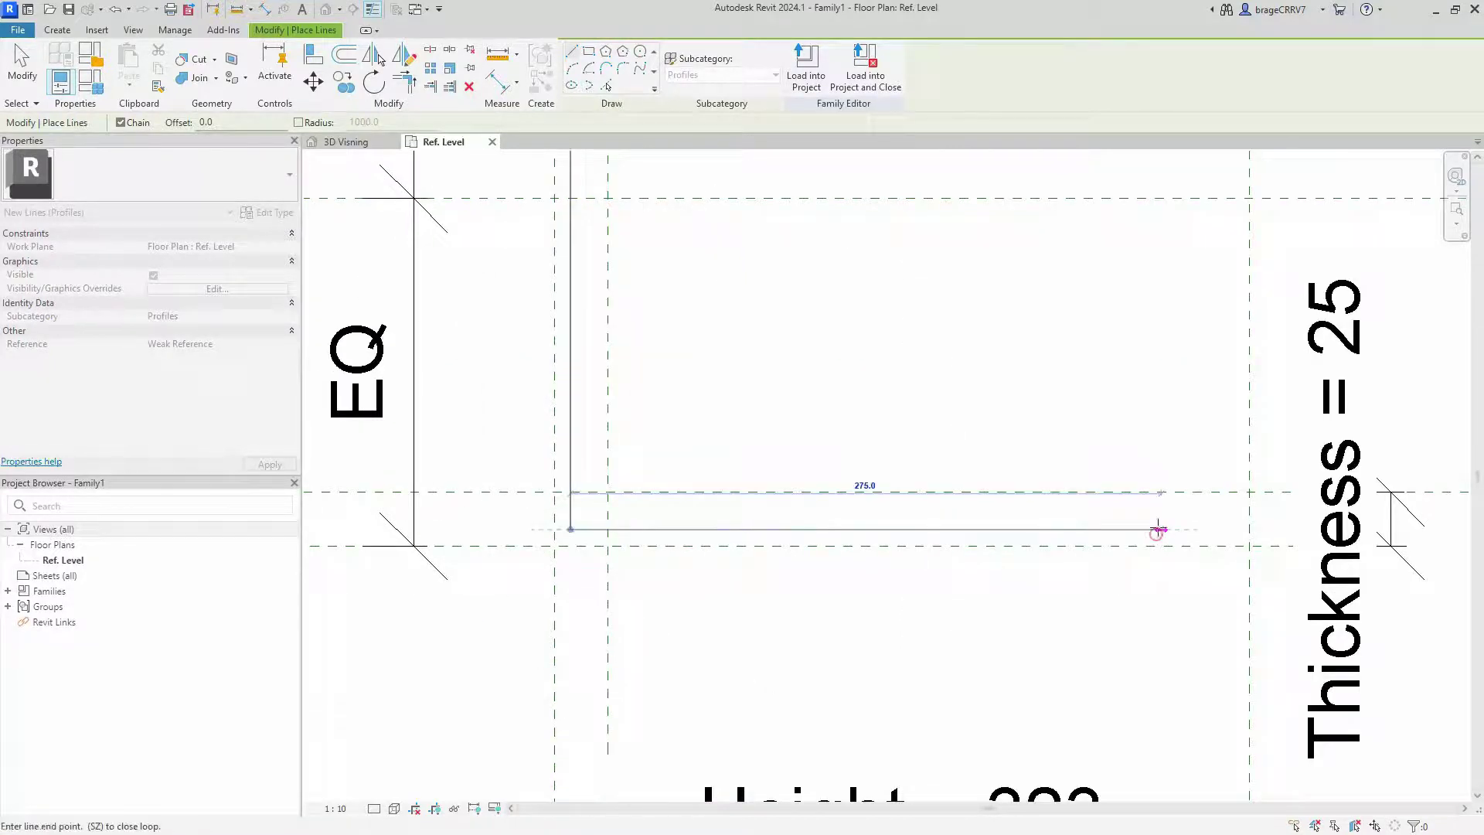
{"action": "left_click", "coordinate": [1160, 530]}
{"action": "left_click", "coordinate": [591, 508]}
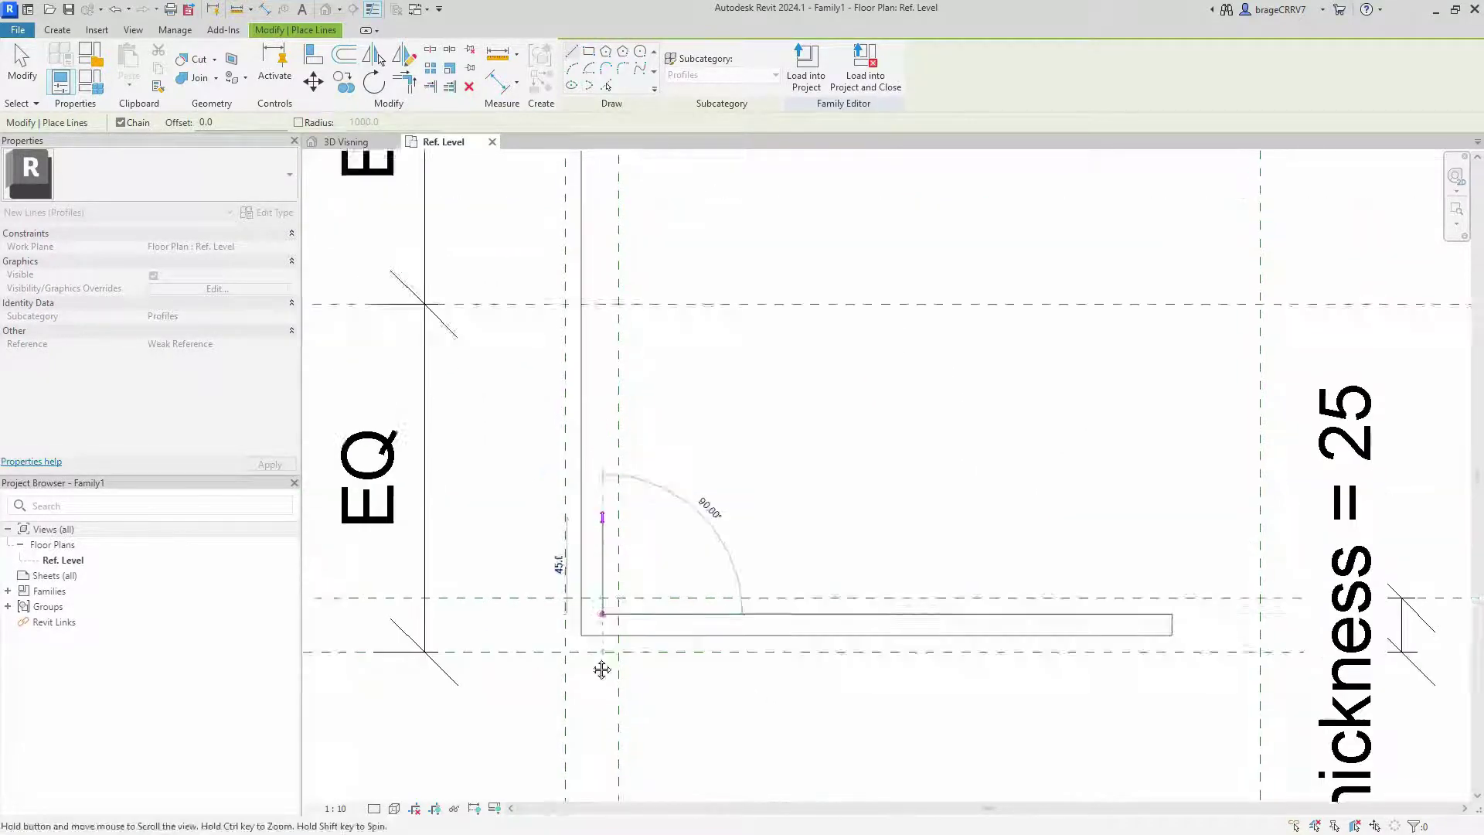
{"action": "middle_click_drag", "start_coordinate": [598, 383], "coordinate": [582, 695]}
{"action": "left_click", "coordinate": [577, 260]}
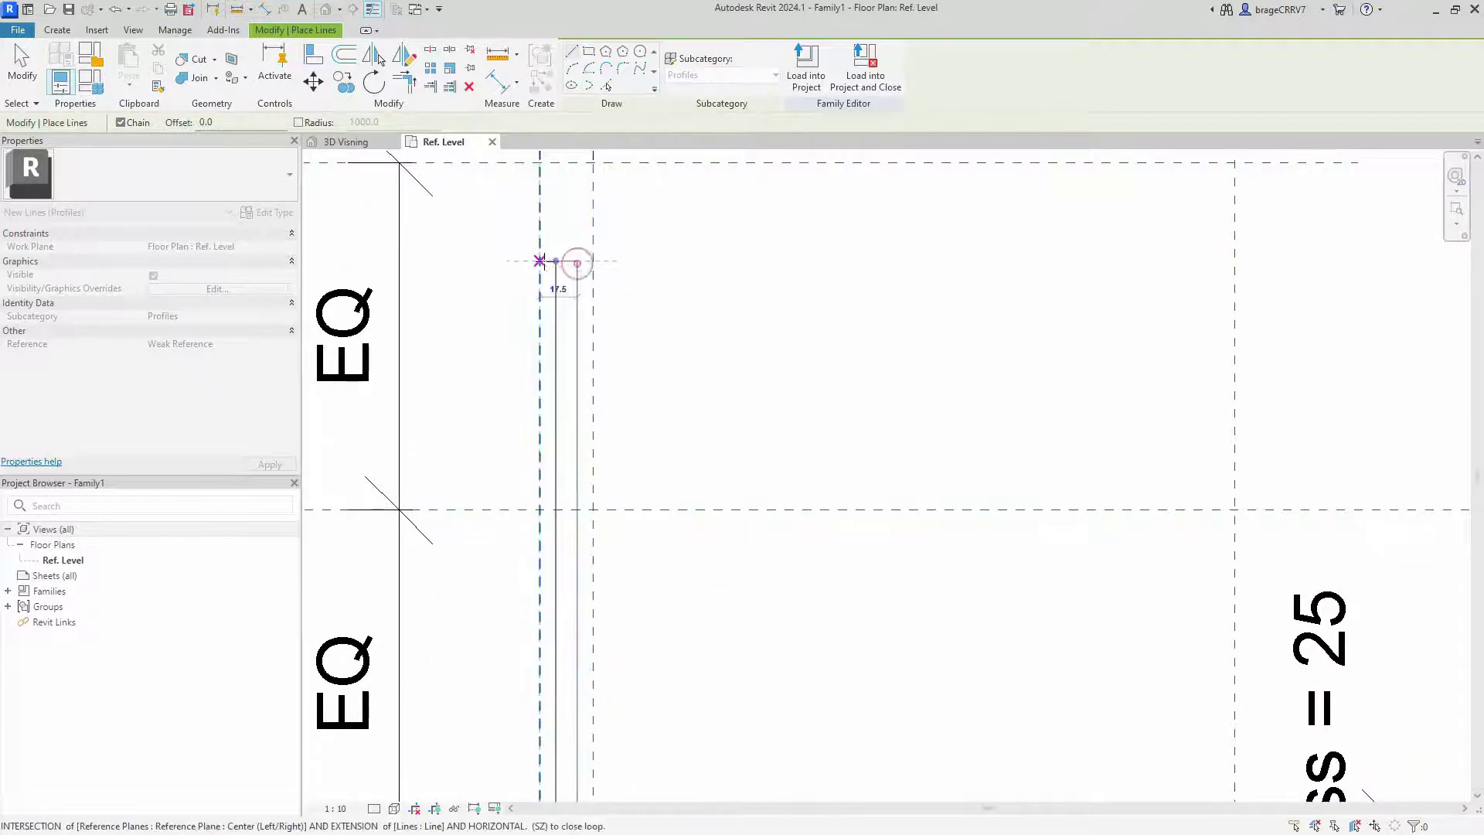
{"action": "key", "text": "Escape"}
{"action": "key", "text": "Escape"}
{"action": "scroll", "coordinate": [639, 328], "scroll_direction": "down", "scroll_amount": 2}
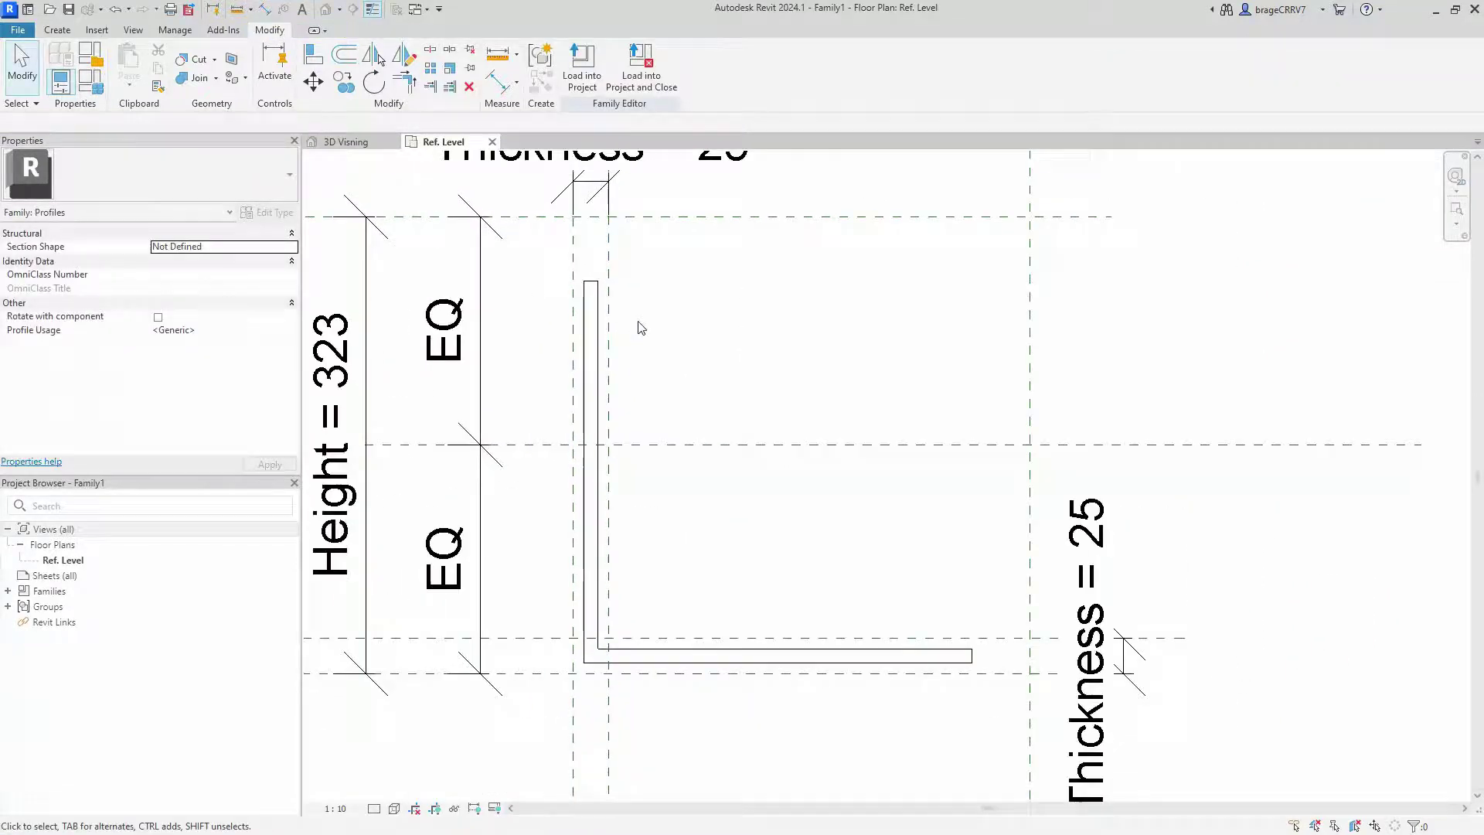
{"action": "key", "text": "a"}
{"action": "key", "text": "l"}
{"action": "scroll", "coordinate": [606, 359], "scroll_direction": "up", "scroll_amount": 1}
Align the outline's left edge, right end and bottom edge onto their reference planes.
{"action": "left_click", "coordinate": [605, 360]}
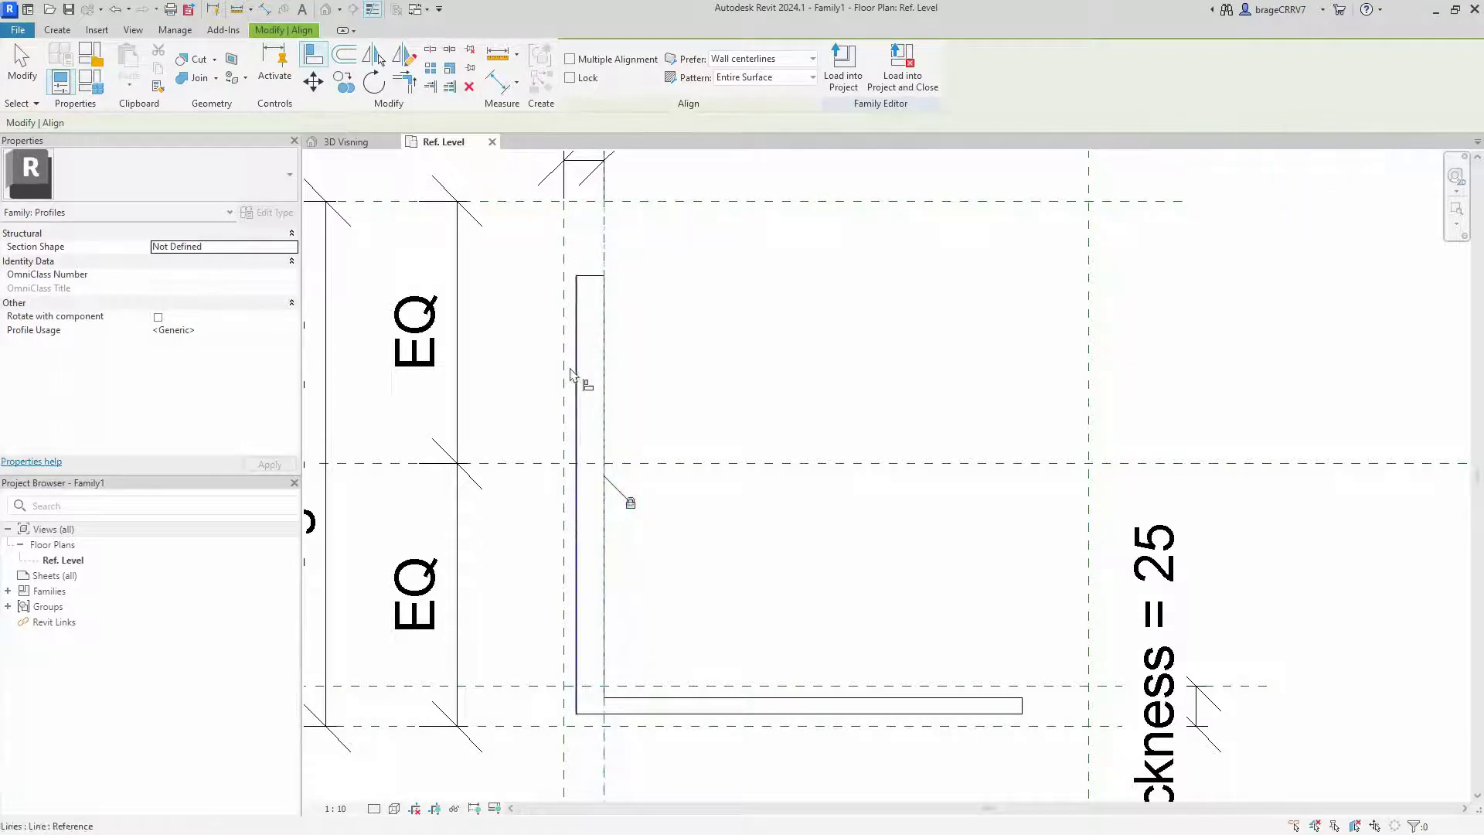
{"action": "left_click", "coordinate": [567, 369]}
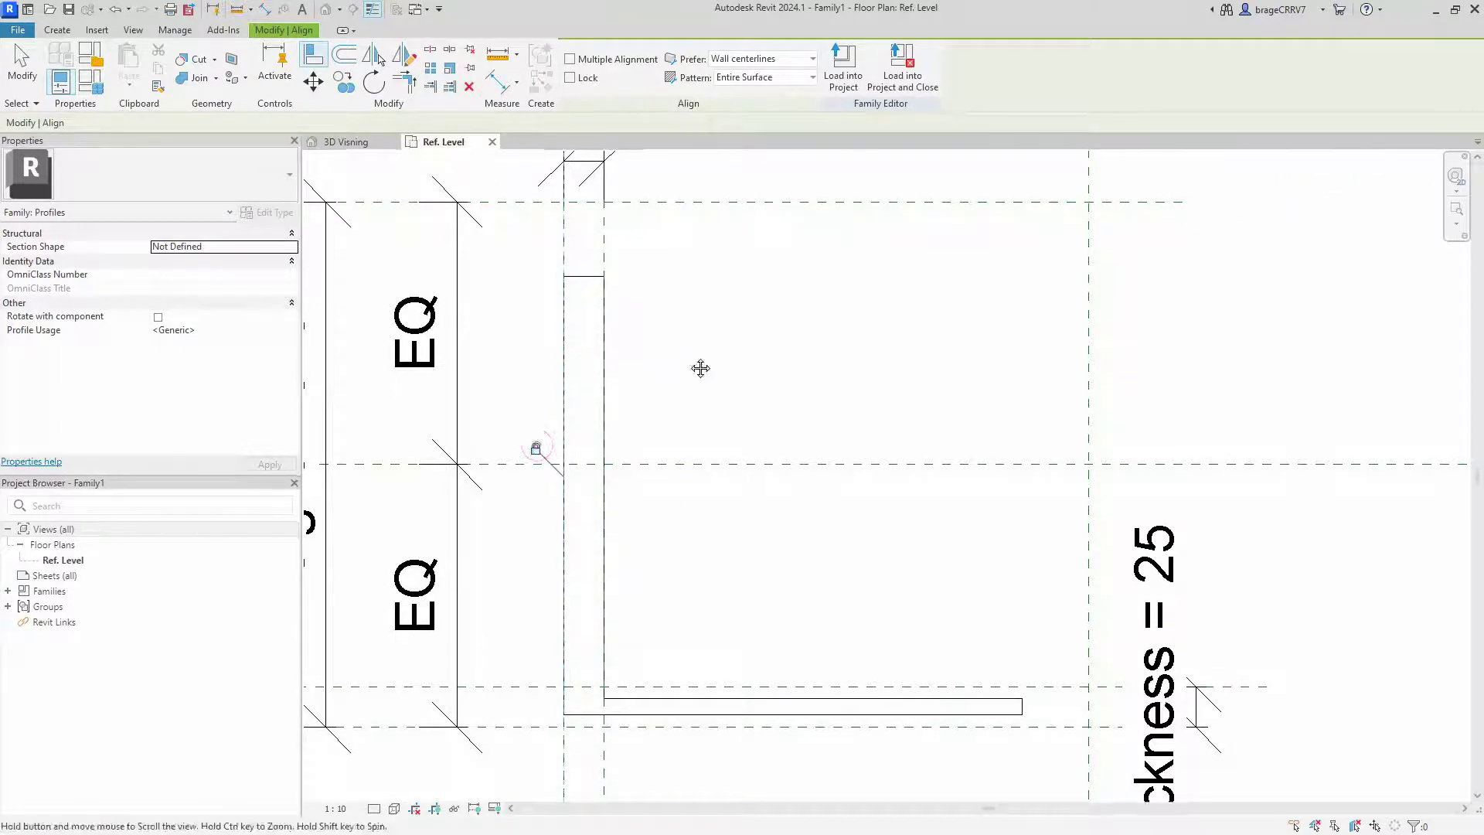
{"action": "scroll", "coordinate": [583, 291], "scroll_direction": "up", "scroll_amount": 1}
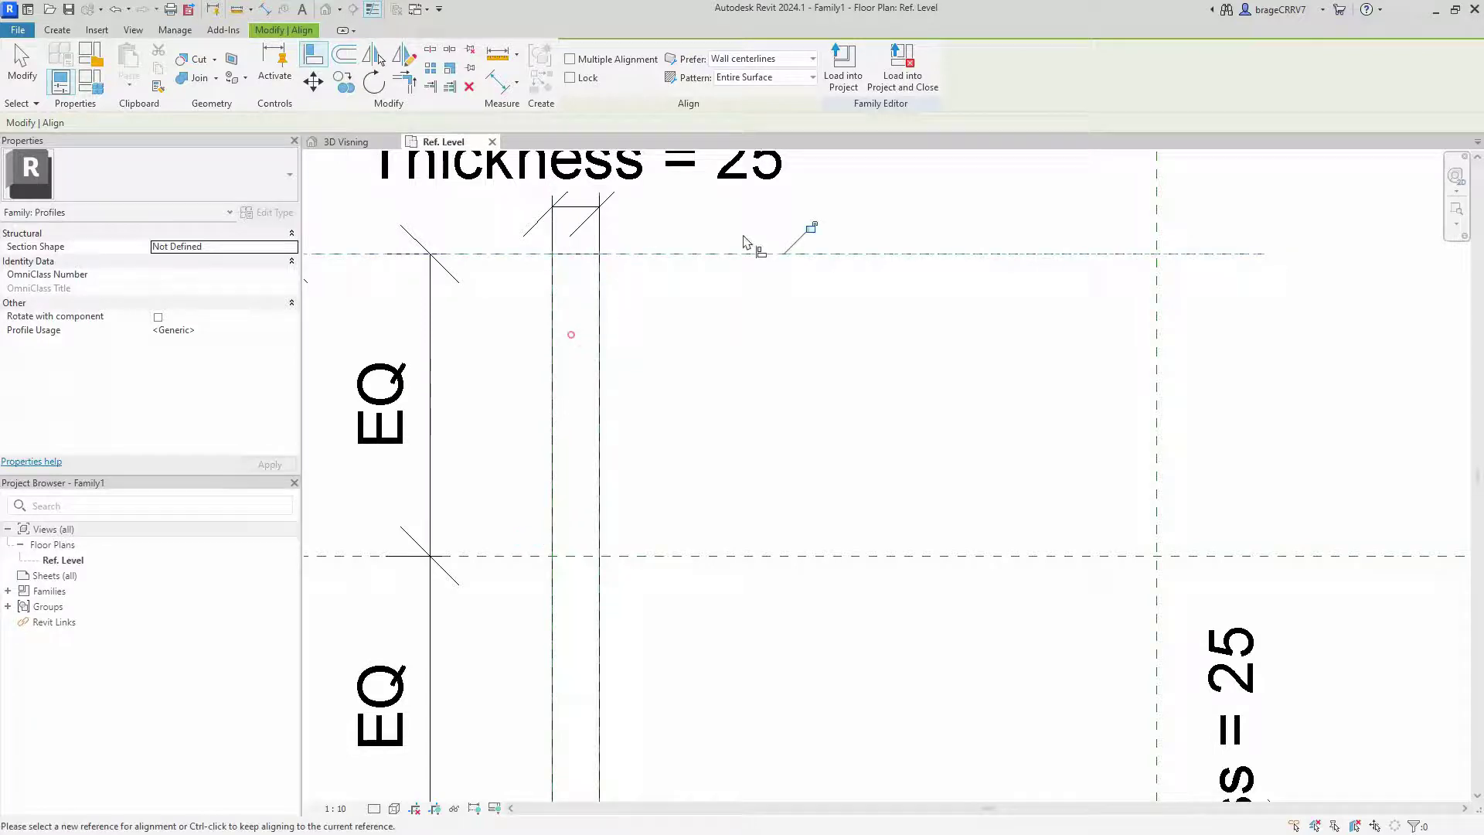
{"action": "scroll", "coordinate": [811, 266], "scroll_direction": "down", "scroll_amount": 1}
{"action": "middle_click_drag", "start_coordinate": [828, 382], "coordinate": [704, 305]}
{"action": "scroll", "coordinate": [928, 606], "scroll_direction": "down", "scroll_amount": 1}
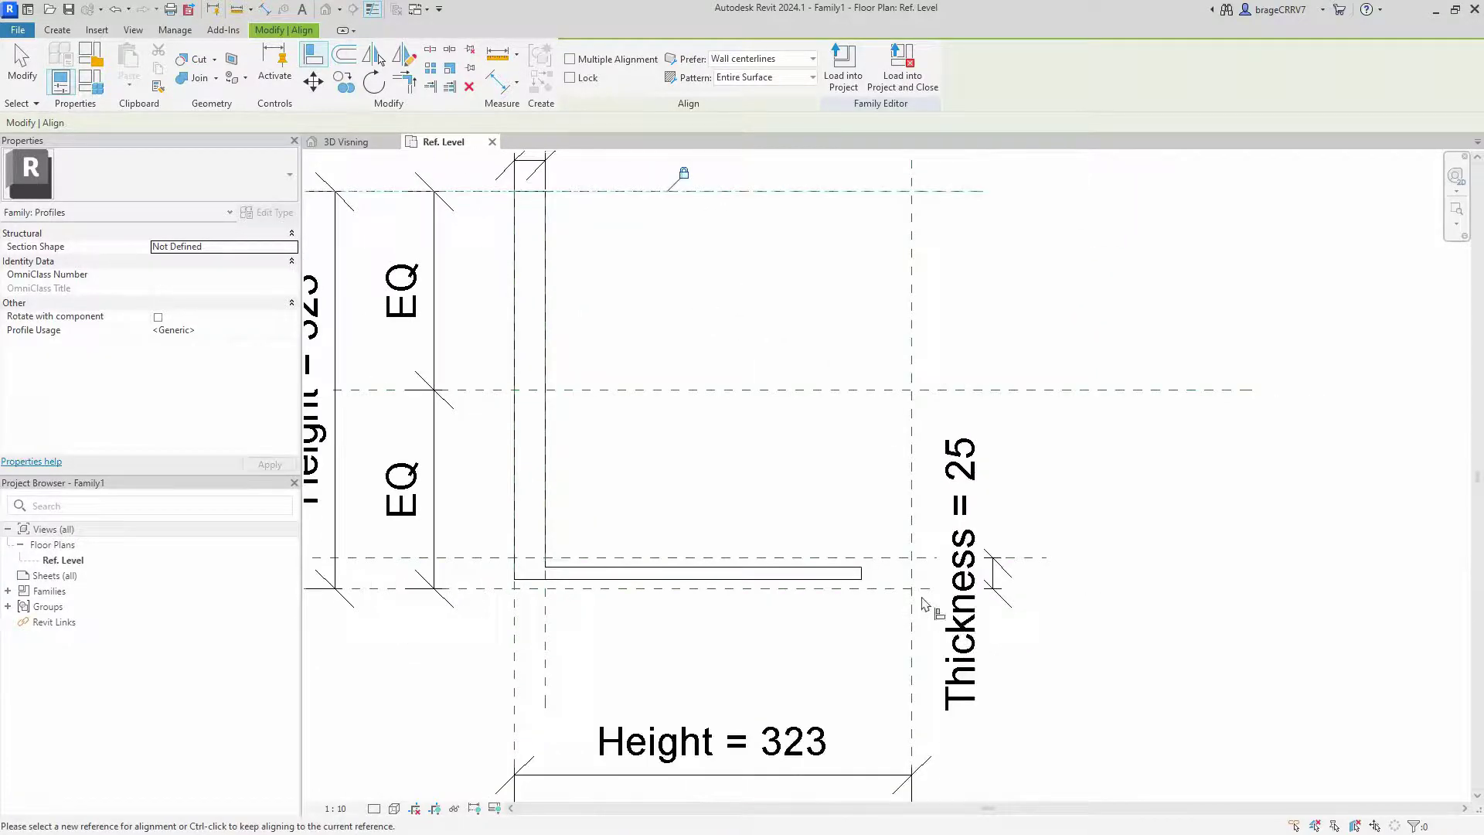
{"action": "scroll", "coordinate": [918, 570], "scroll_direction": "up", "scroll_amount": 1}
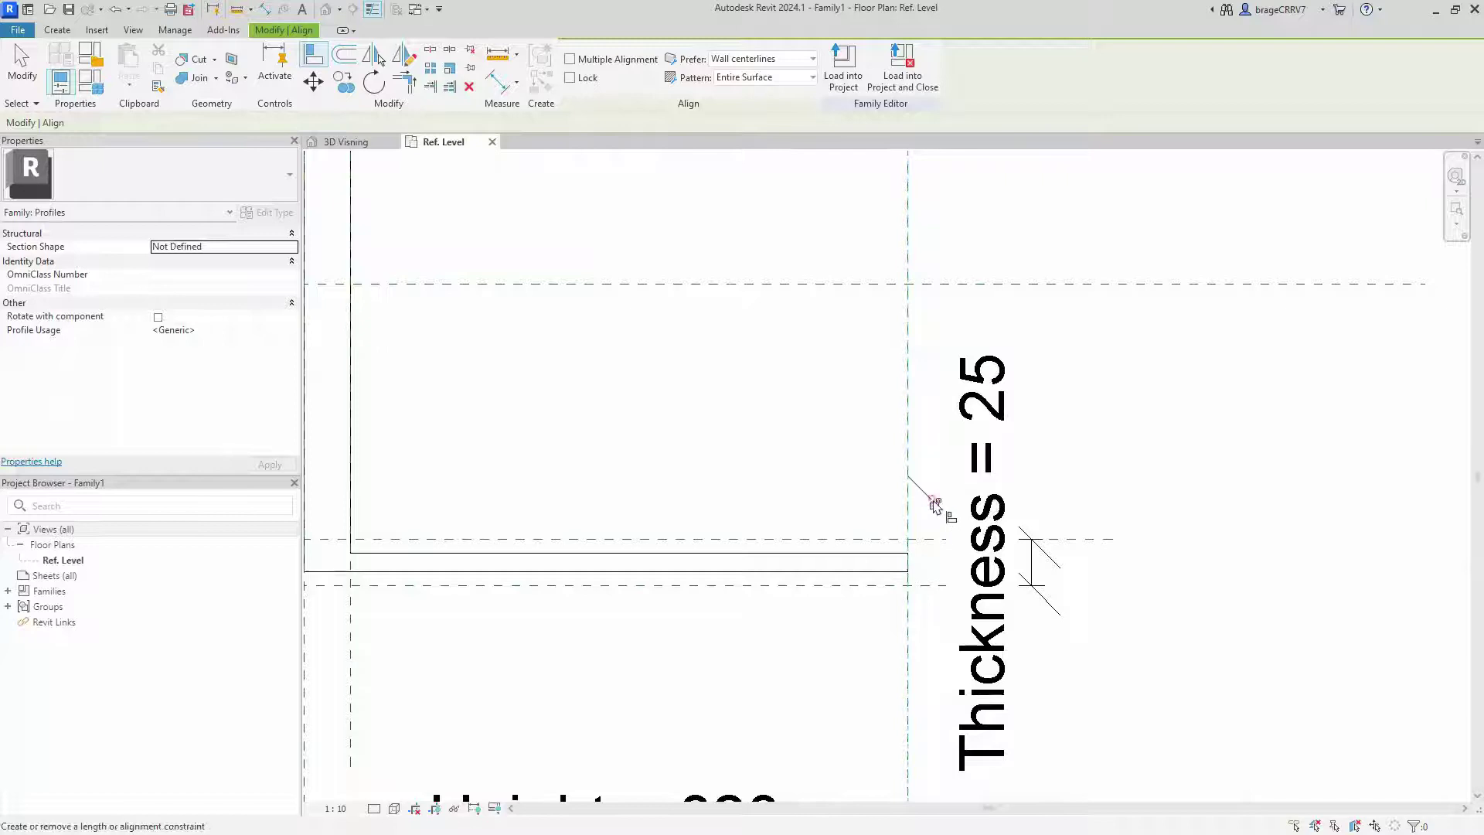
{"action": "left_click", "coordinate": [788, 540]}
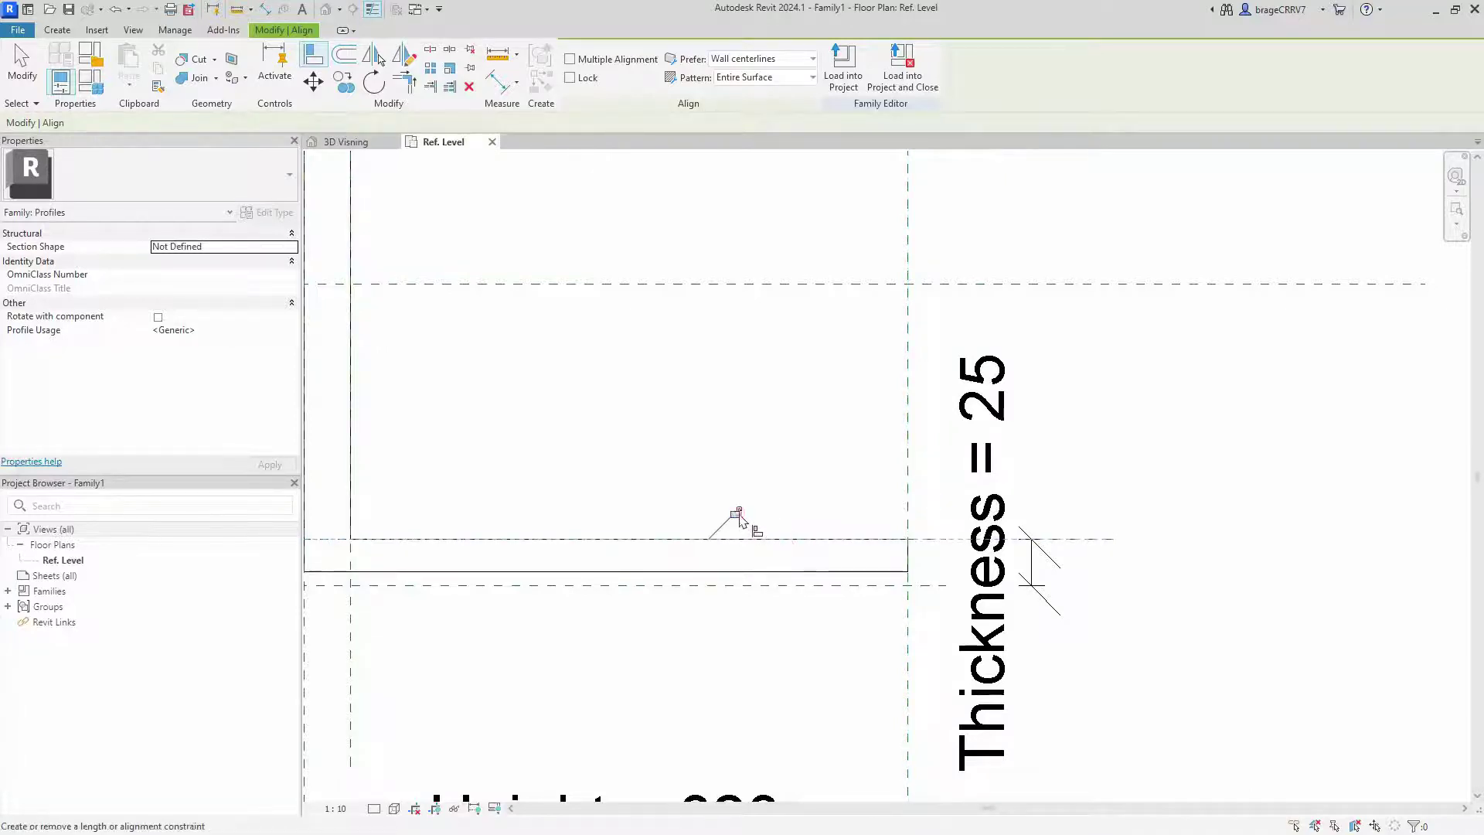
{"action": "left_click", "coordinate": [726, 593]}
{"action": "left_click", "coordinate": [733, 572]}
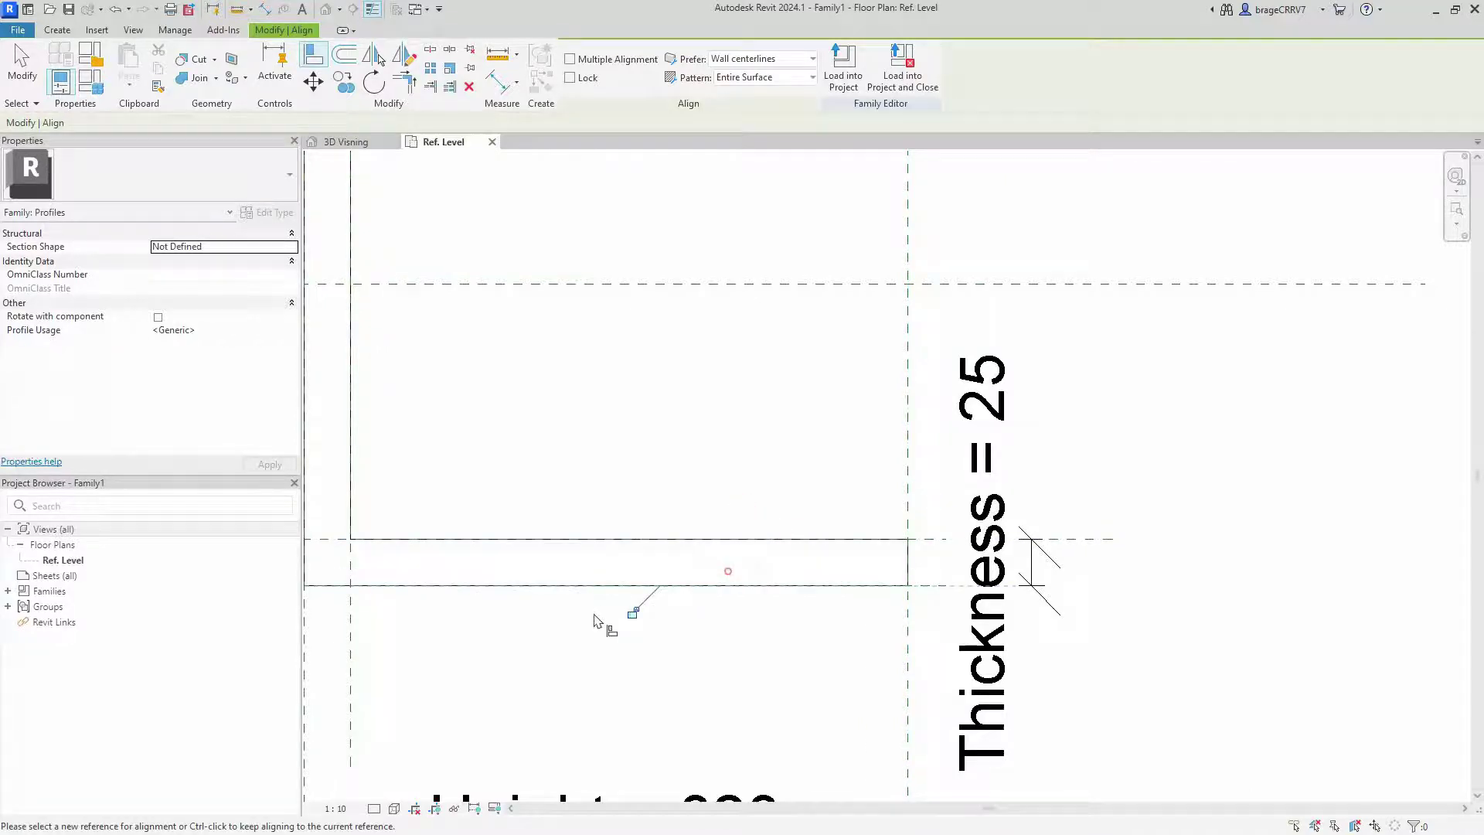
{"action": "scroll", "coordinate": [636, 616], "scroll_direction": "down", "scroll_amount": 3}
{"action": "scroll", "coordinate": [765, 594], "scroll_direction": "down", "scroll_amount": 2}
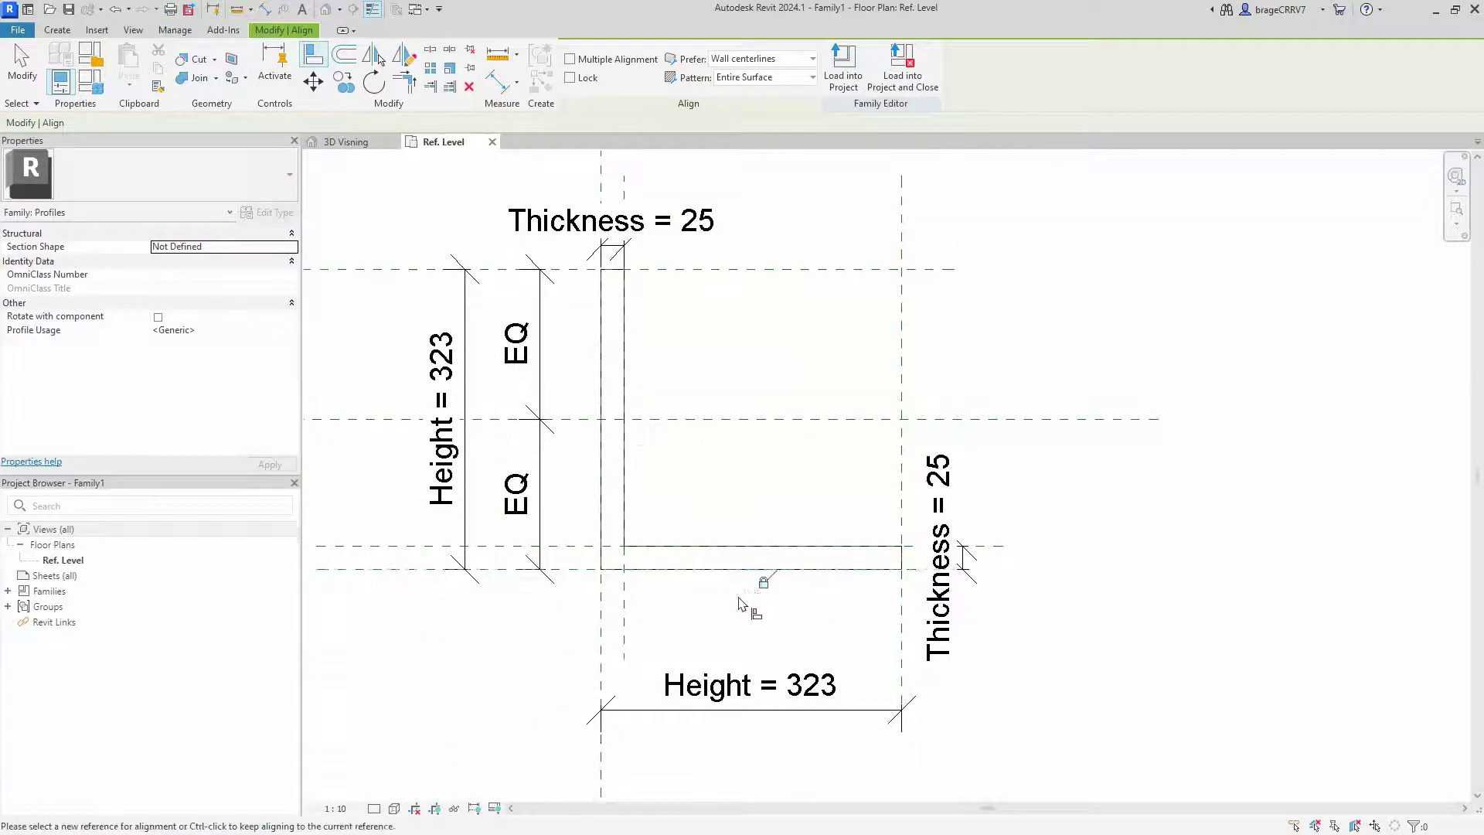
{"action": "key", "text": "Escape"}
{"action": "middle_click_drag", "start_coordinate": [738, 604], "coordinate": [672, 597]}
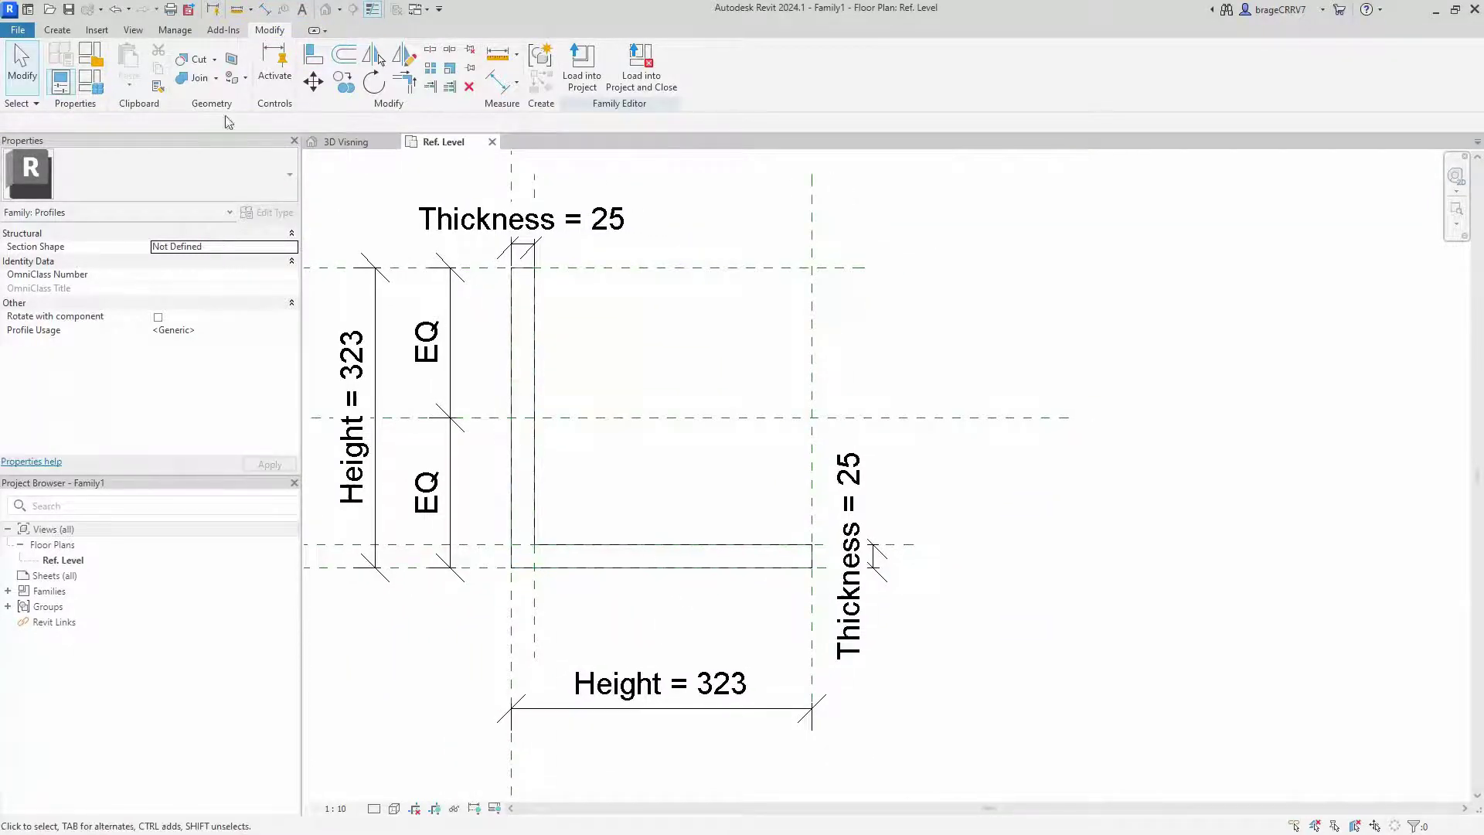
Round the inner corner between the vertical and horizontal edges with a fillet arc.
{"action": "left_click", "coordinate": [56, 29]}
{"action": "left_click", "coordinate": [123, 67]}
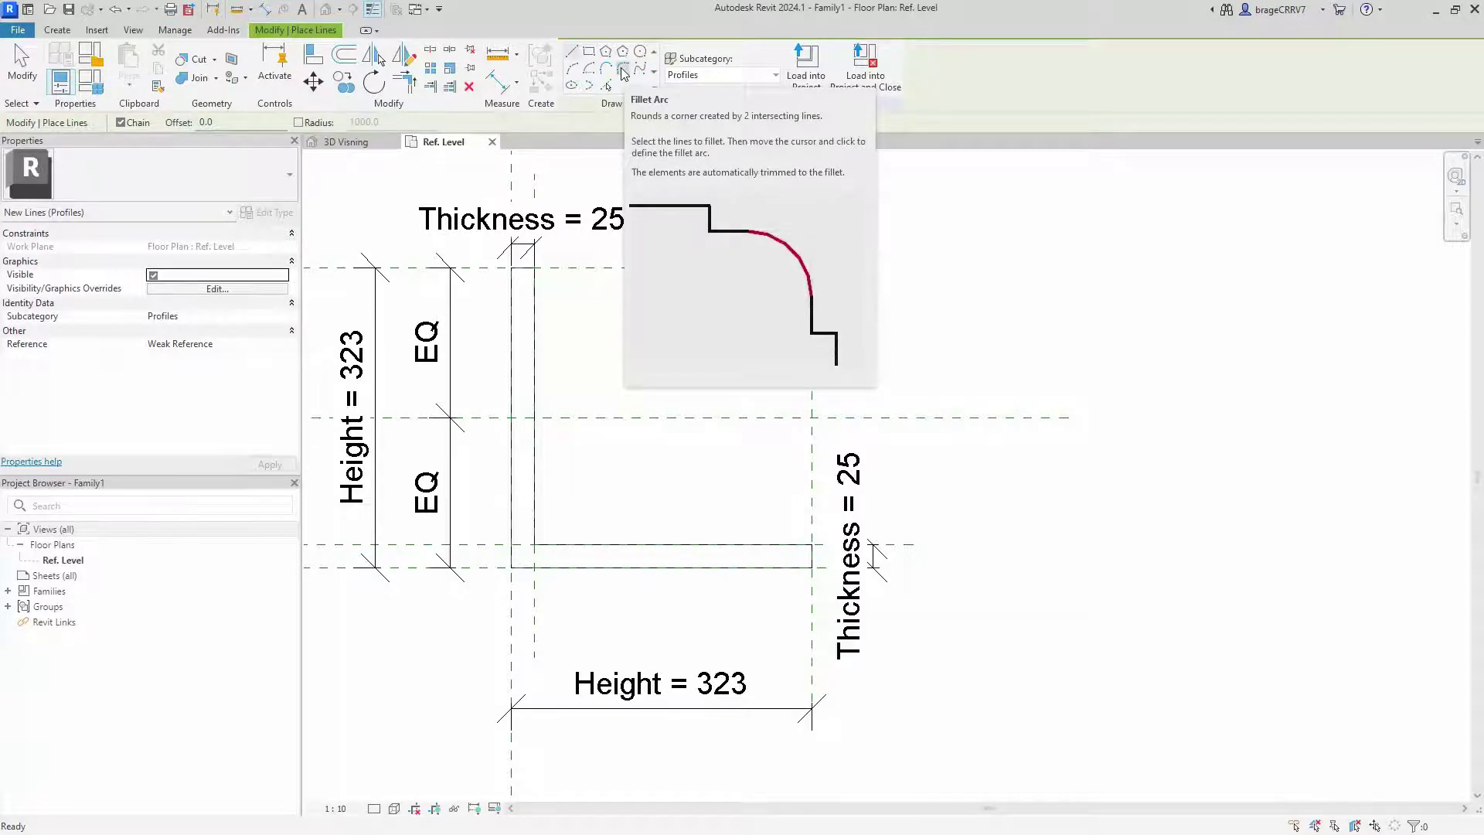
{"action": "left_click", "coordinate": [623, 73]}
{"action": "scroll", "coordinate": [539, 536], "scroll_direction": "up", "scroll_amount": 2}
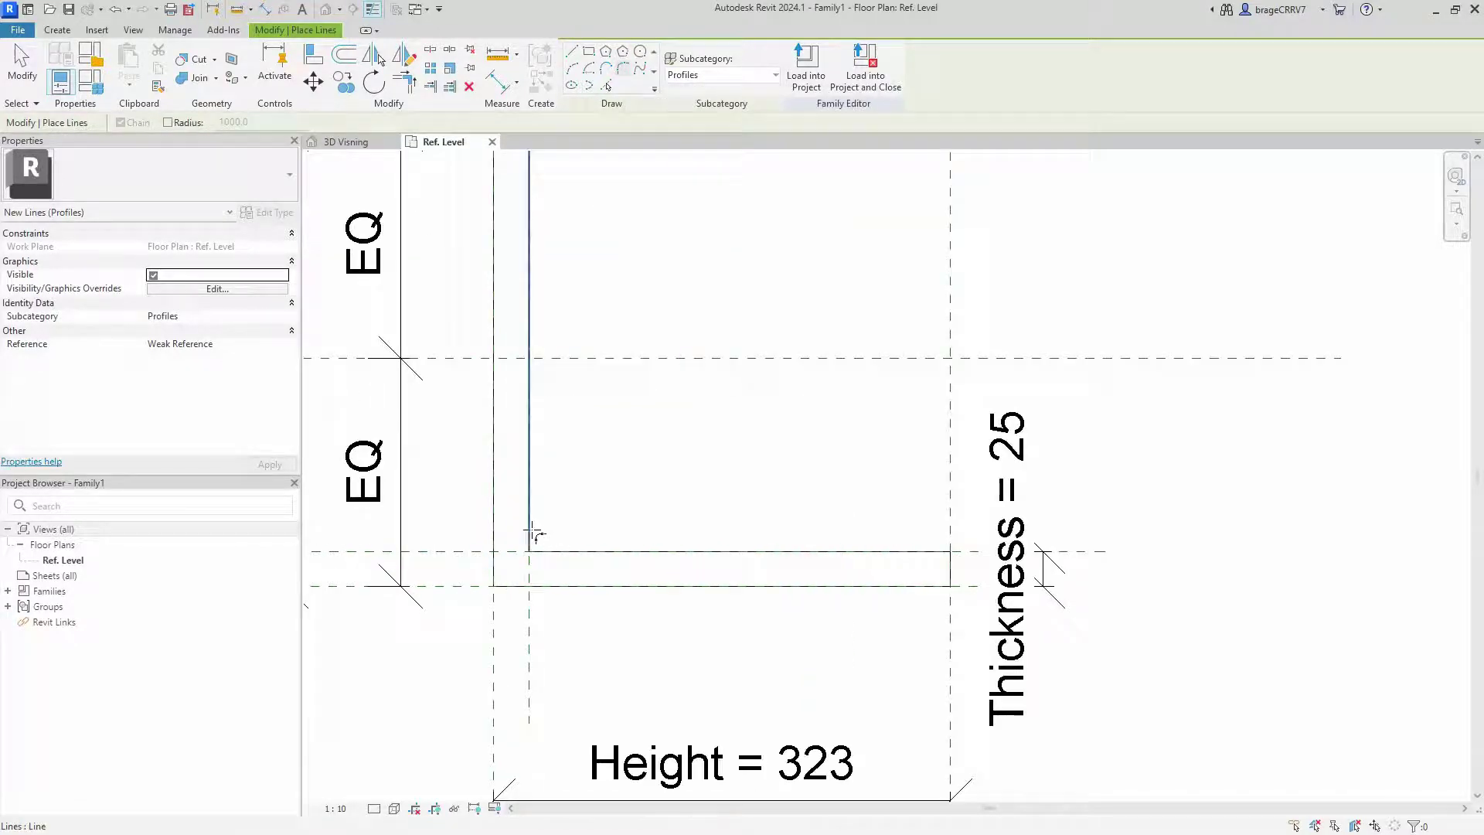
{"action": "scroll", "coordinate": [536, 536], "scroll_direction": "up", "scroll_amount": 1}
{"action": "left_click", "coordinate": [528, 531]}
{"action": "left_click", "coordinate": [544, 566]}
{"action": "scroll", "coordinate": [537, 568], "scroll_direction": "up", "scroll_amount": 1}
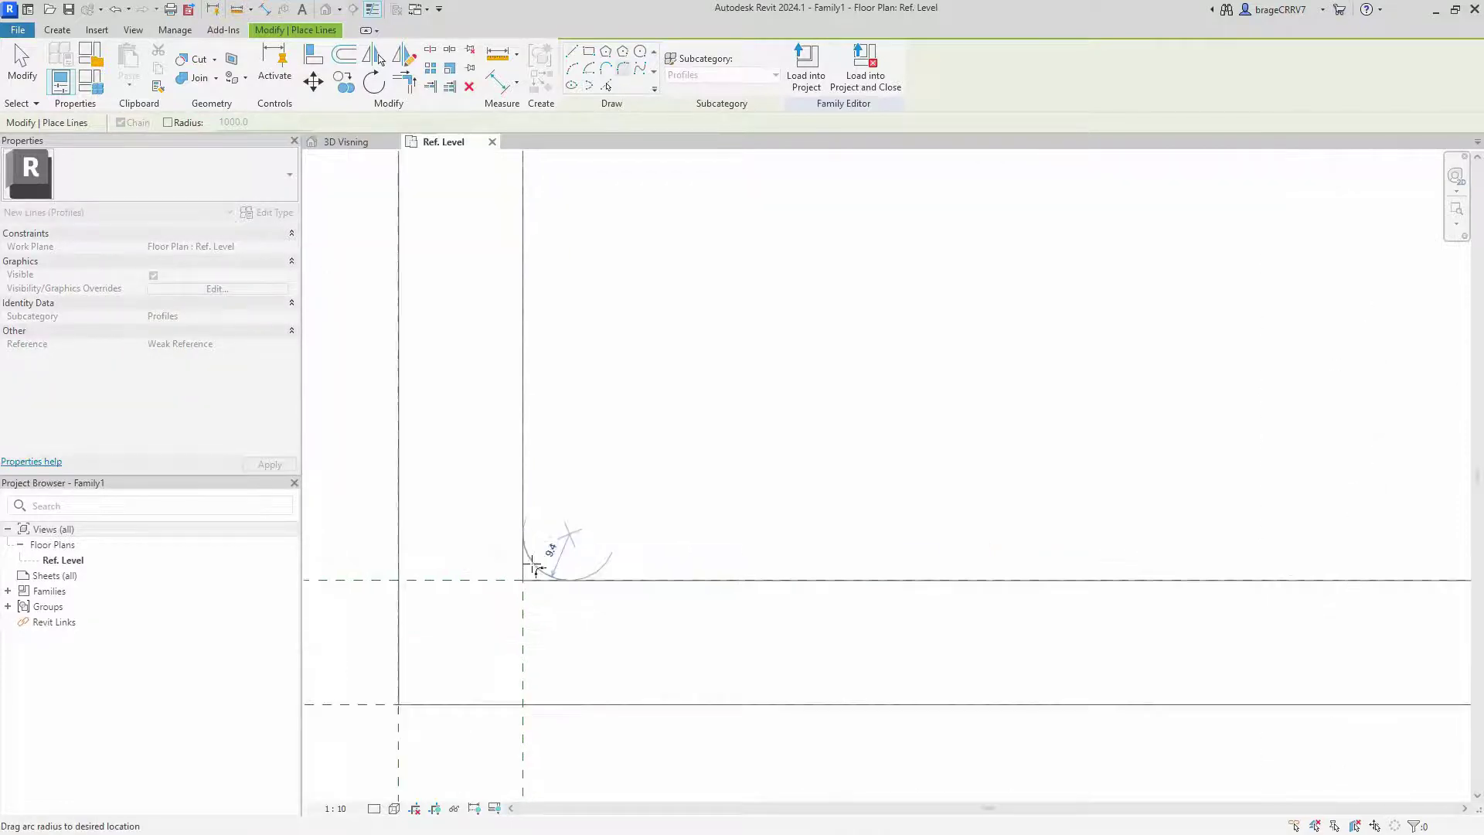
{"action": "left_click", "coordinate": [536, 568]}
{"action": "scroll", "coordinate": [574, 600], "scroll_direction": "down", "scroll_amount": 1}
{"action": "scroll", "coordinate": [606, 514], "scroll_direction": "up", "scroll_amount": 2}
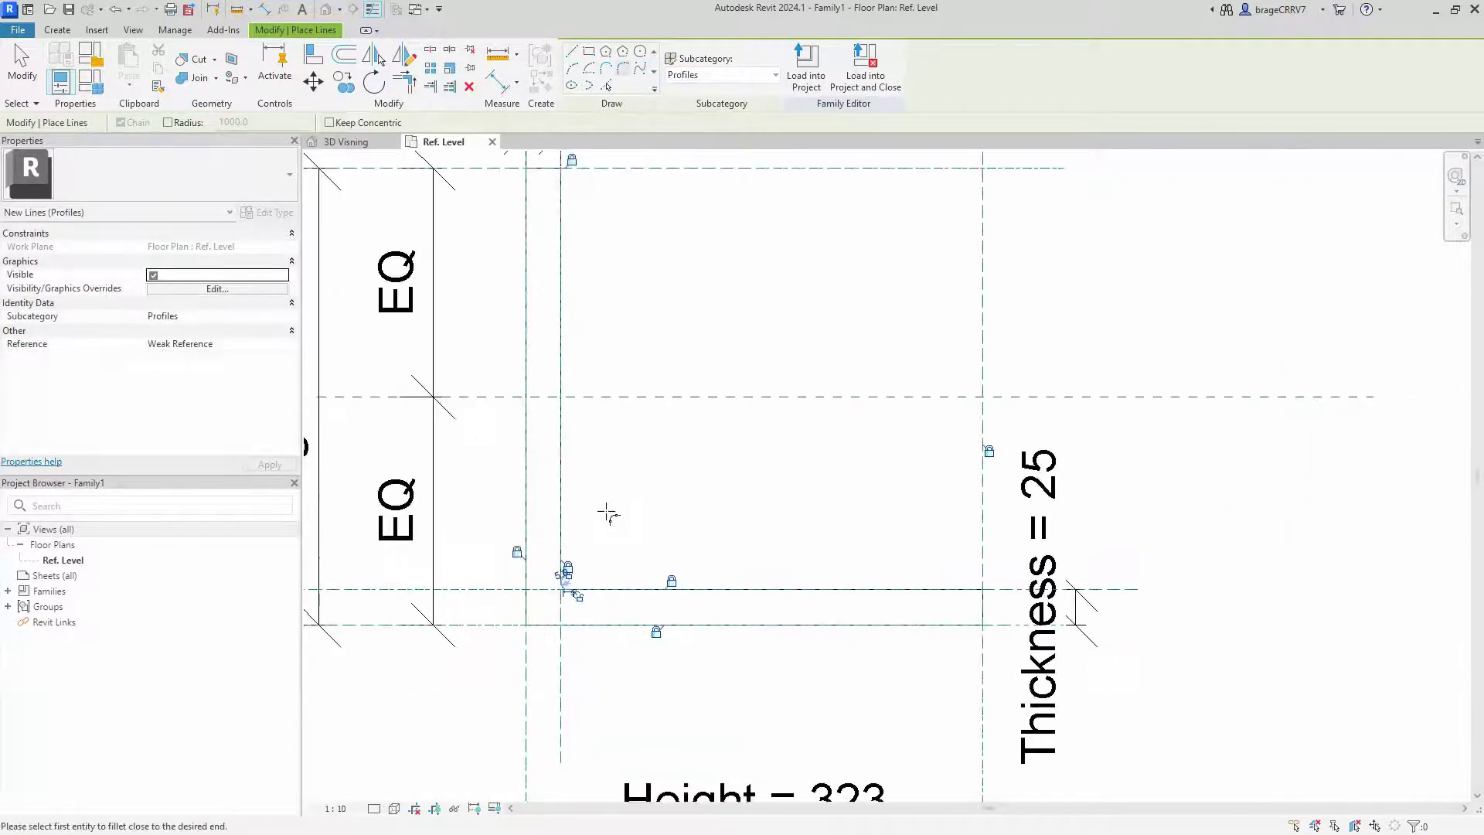
{"action": "scroll", "coordinate": [579, 467], "scroll_direction": "up", "scroll_amount": 1}
{"action": "scroll", "coordinate": [549, 308], "scroll_direction": "up", "scroll_amount": 1}
{"action": "scroll", "coordinate": [540, 338], "scroll_direction": "up", "scroll_amount": 1}
Add fillet arcs at the top corner and the leg-end corner.
{"action": "left_click", "coordinate": [531, 340]}
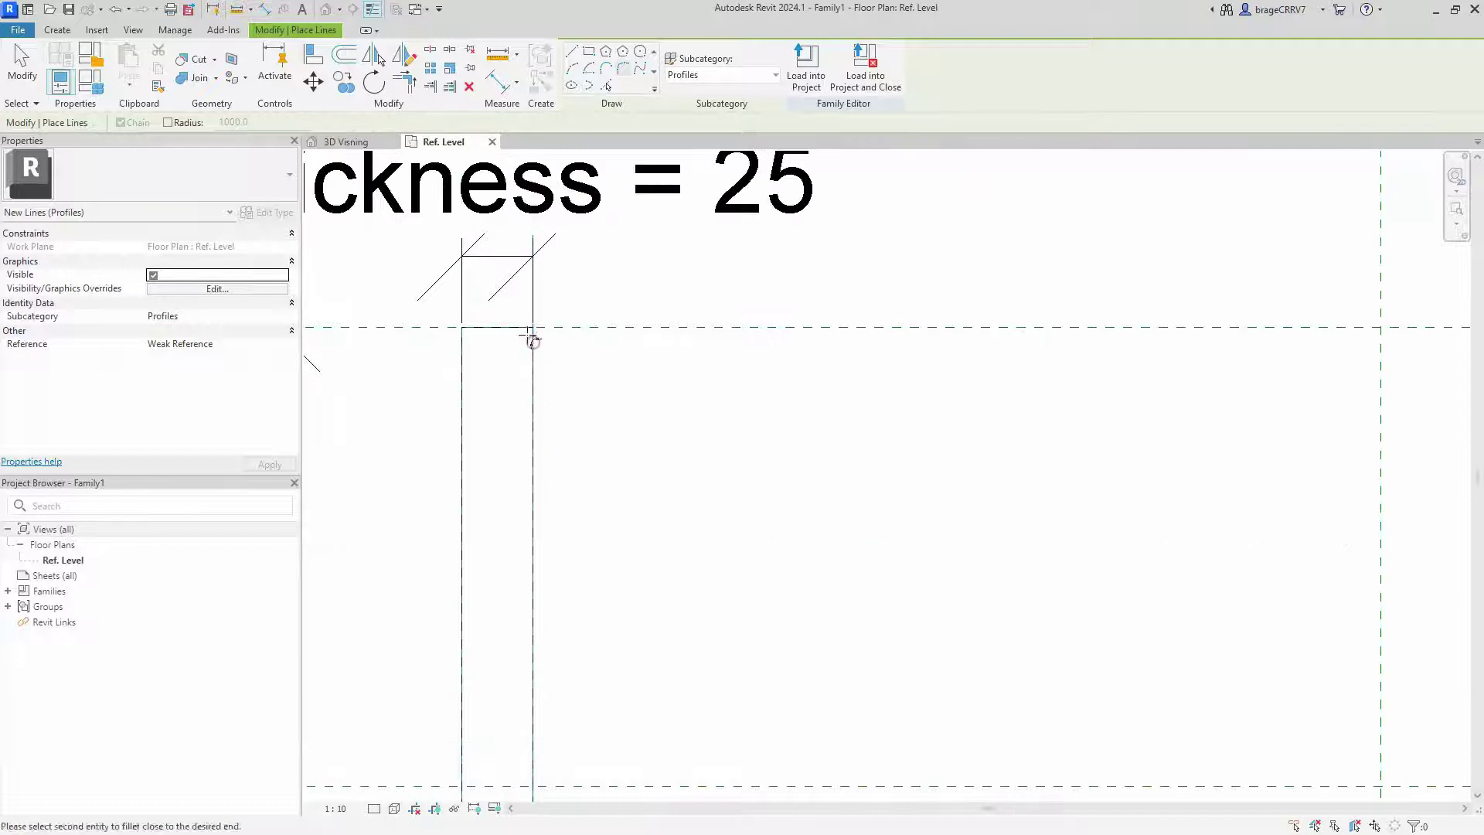
{"action": "scroll", "coordinate": [522, 327], "scroll_direction": "up", "scroll_amount": 2}
{"action": "scroll", "coordinate": [523, 329], "scroll_direction": "up", "scroll_amount": 1}
{"action": "left_click", "coordinate": [528, 353]}
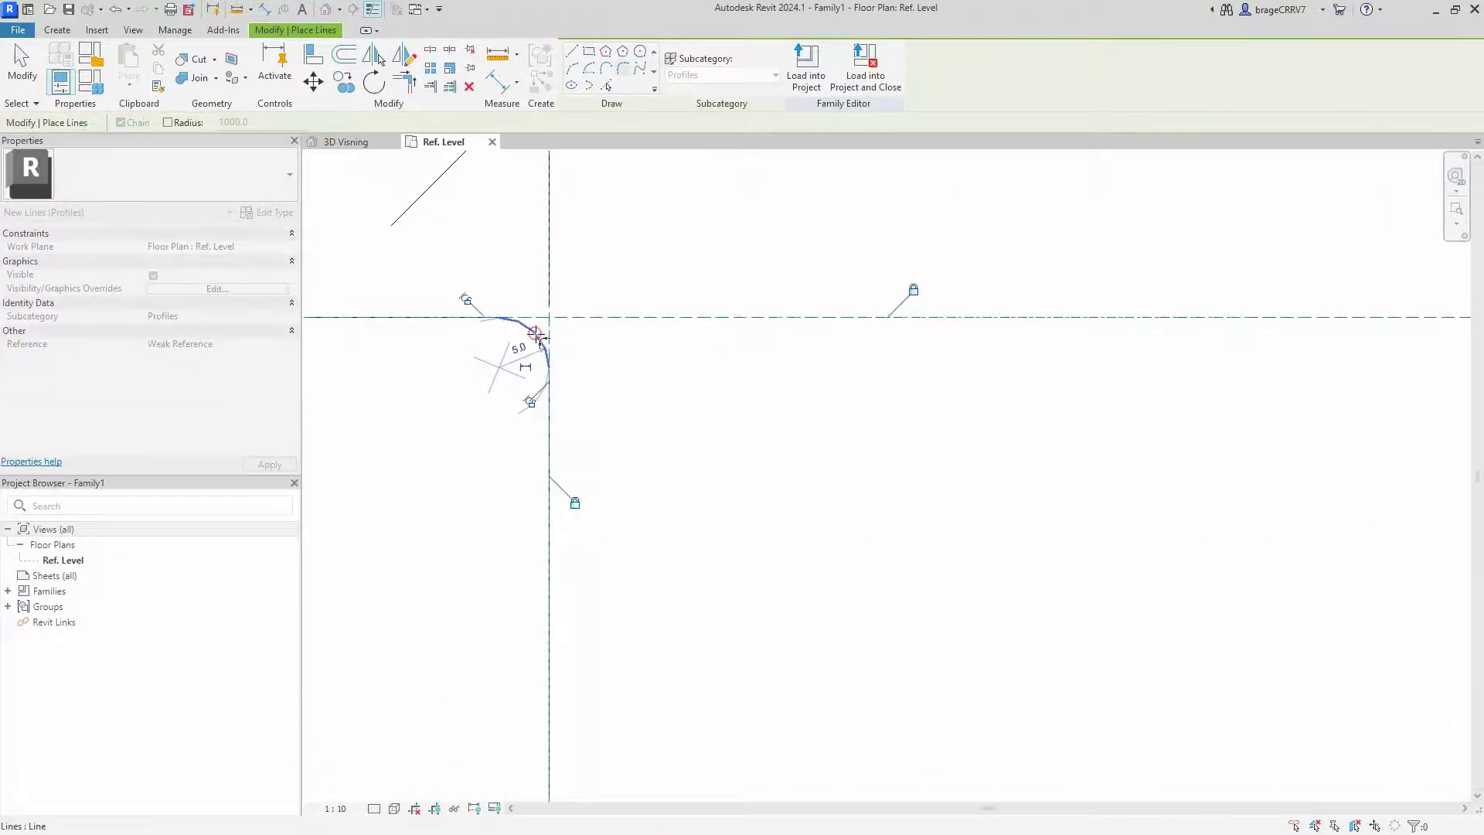
{"action": "scroll", "coordinate": [545, 347], "scroll_direction": "down", "scroll_amount": 2}
{"action": "scroll", "coordinate": [546, 346], "scroll_direction": "down", "scroll_amount": 2}
{"action": "scroll", "coordinate": [746, 587], "scroll_direction": "up", "scroll_amount": 1}
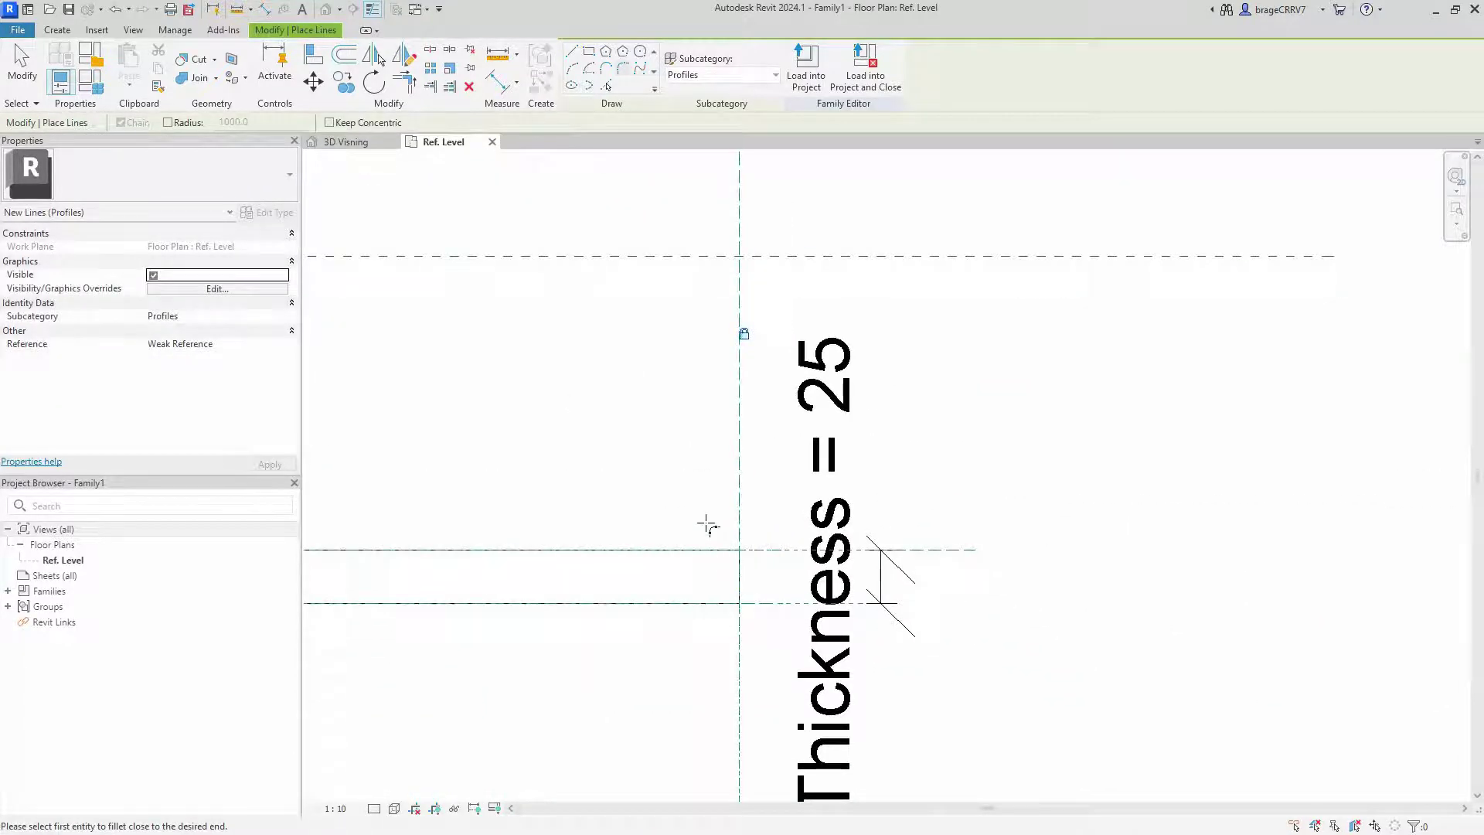
{"action": "scroll", "coordinate": [707, 526], "scroll_direction": "up", "scroll_amount": 1}
{"action": "left_click", "coordinate": [712, 561]}
{"action": "left_click", "coordinate": [754, 579]}
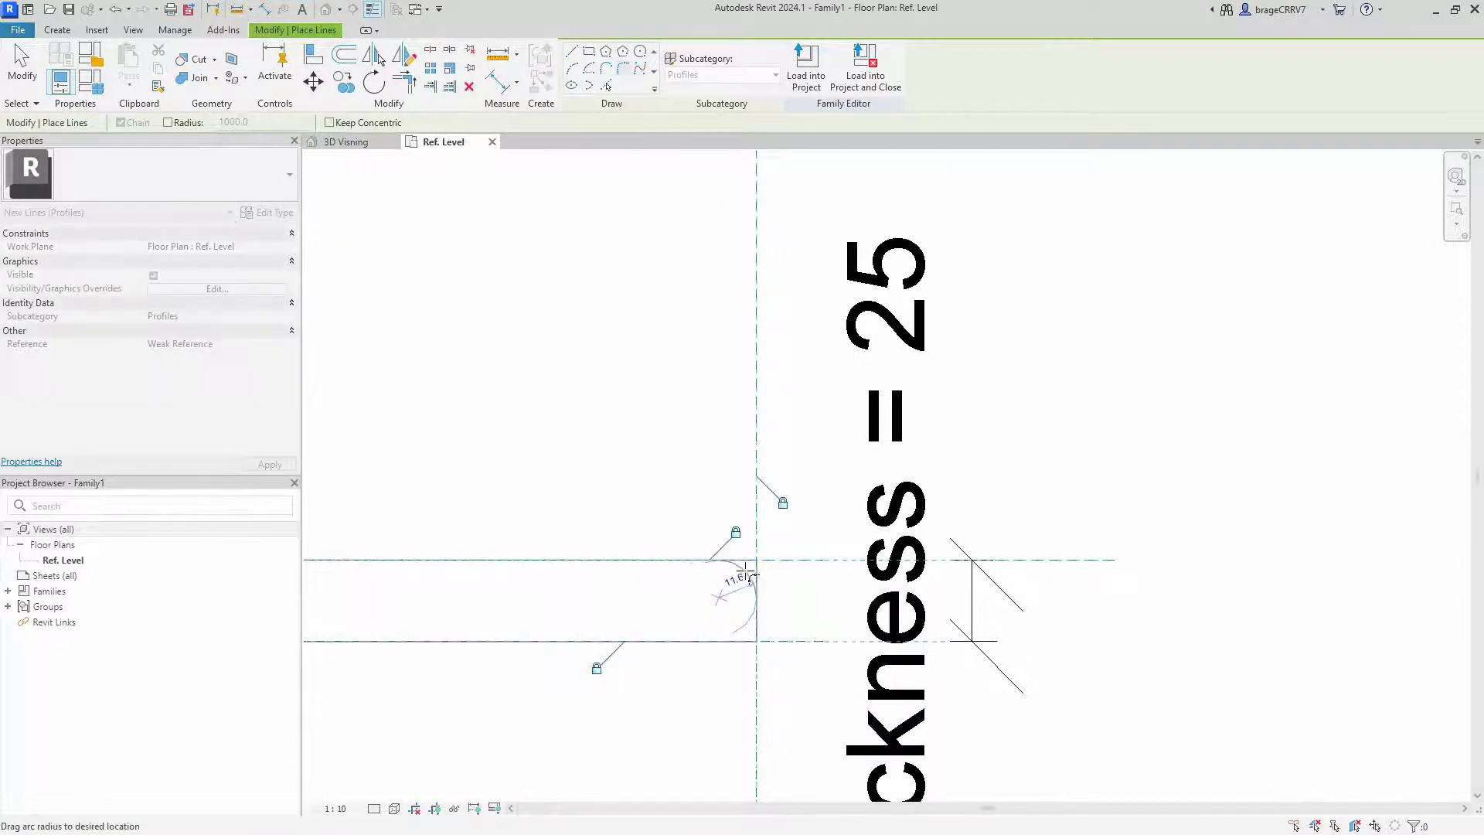
{"action": "scroll", "coordinate": [748, 575], "scroll_direction": "up", "scroll_amount": 1}
{"action": "left_click", "coordinate": [754, 563]}
{"action": "scroll", "coordinate": [755, 563], "scroll_direction": "down", "scroll_amount": 1}
{"action": "key", "text": "Escape"}
{"action": "key", "text": "Escape"}
{"action": "scroll", "coordinate": [757, 565], "scroll_direction": "down", "scroll_amount": 1}
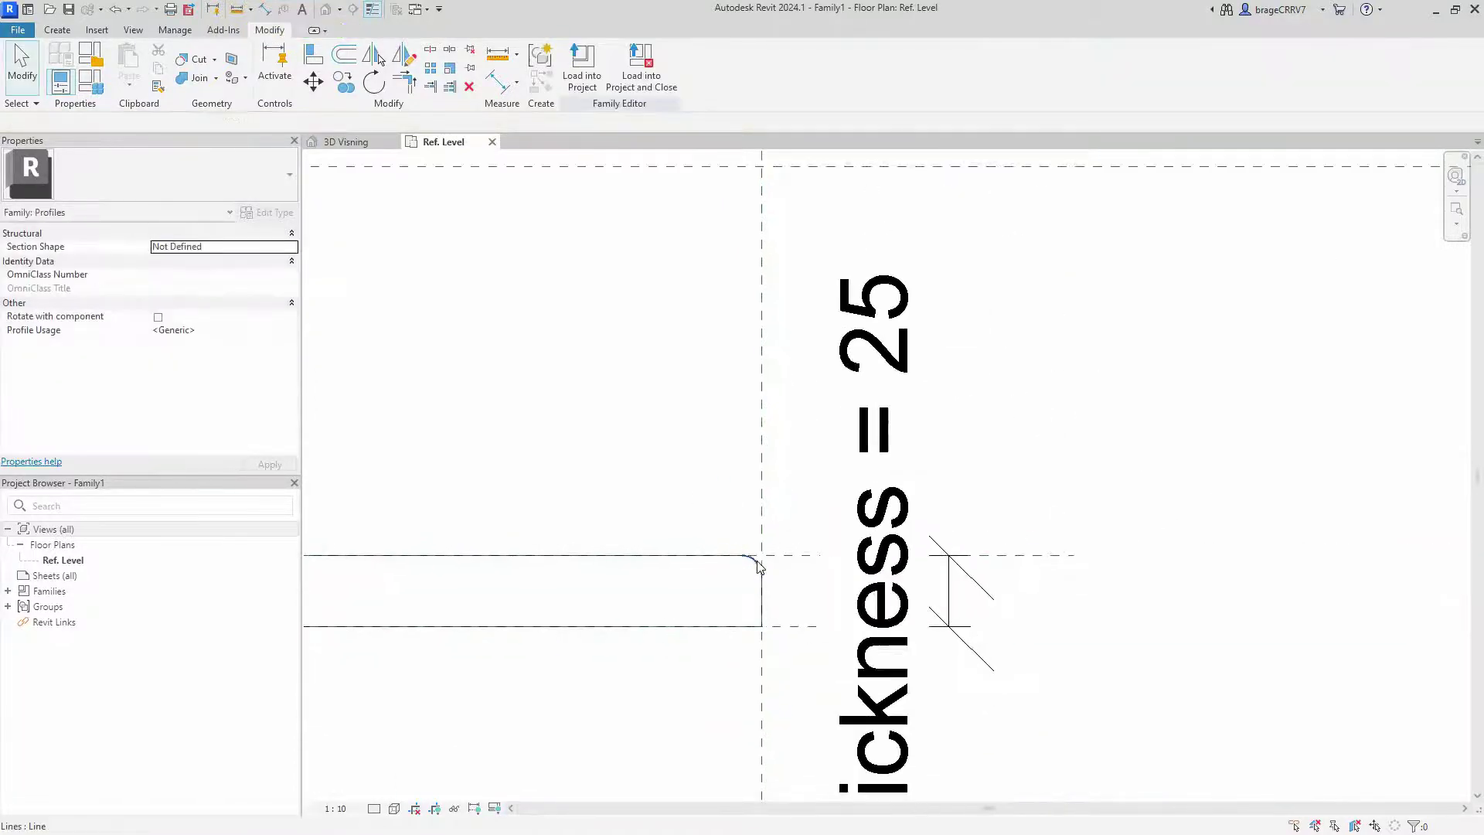
{"action": "scroll", "coordinate": [757, 565], "scroll_direction": "down", "scroll_amount": 1}
{"action": "middle_click_drag", "start_coordinate": [504, 546], "coordinate": [699, 537]}
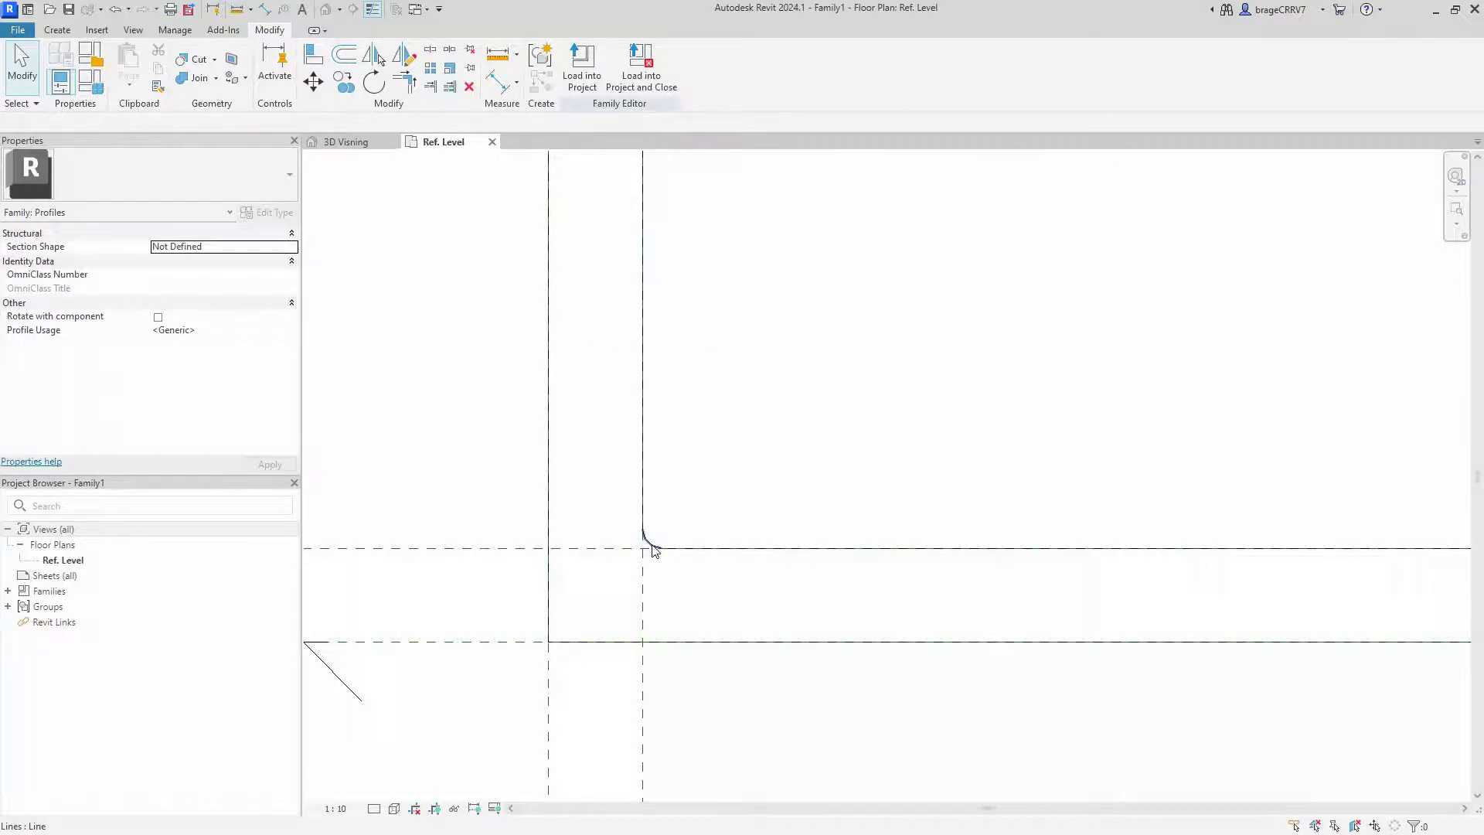
Make the inner fillet's 5 radius a permanent dimension and select it.
{"action": "left_click", "coordinate": [652, 551]}
{"action": "scroll", "coordinate": [651, 545], "scroll_direction": "up", "scroll_amount": 4}
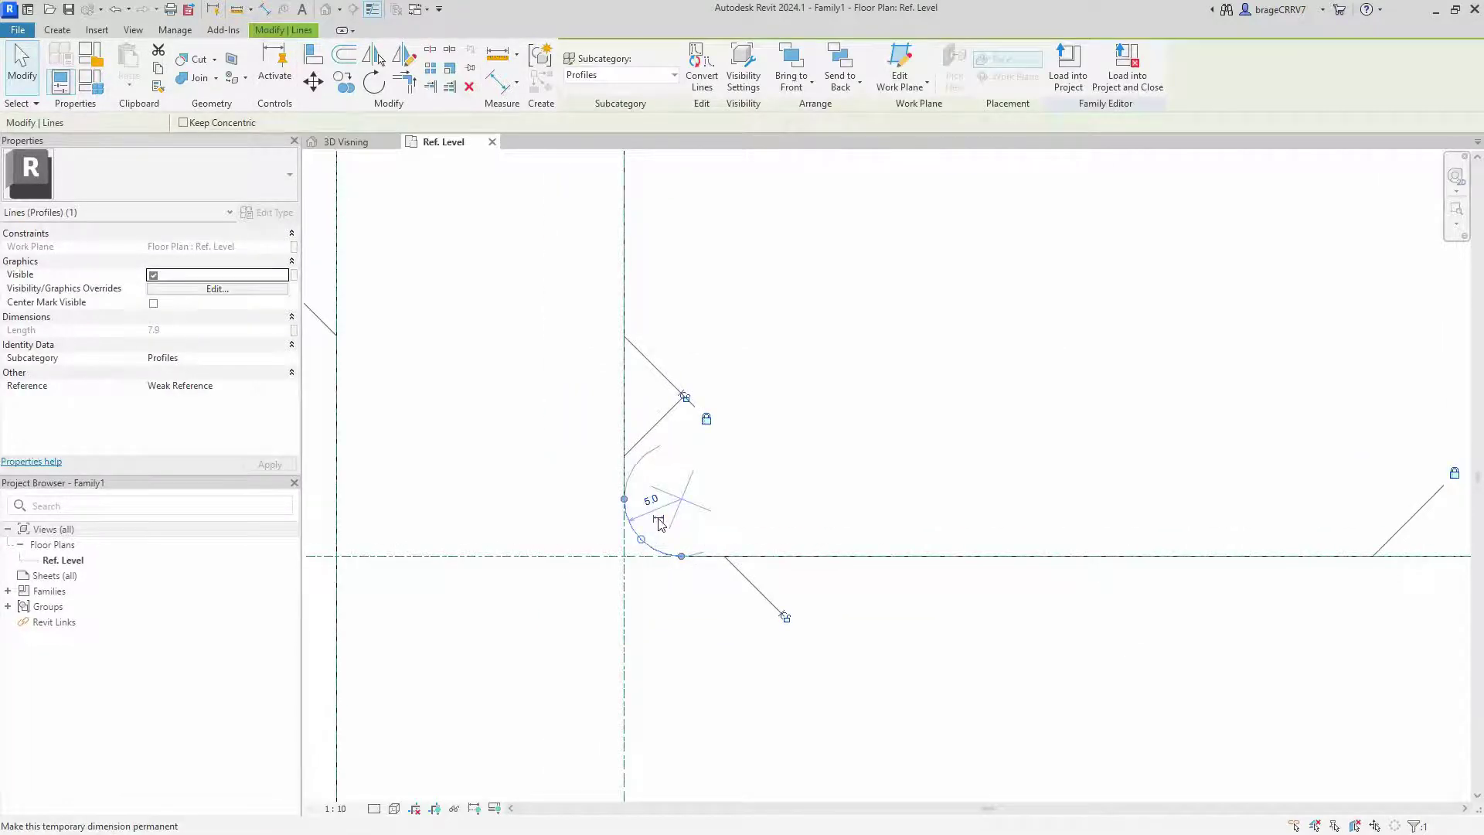
{"action": "scroll", "coordinate": [652, 510], "scroll_direction": "down", "scroll_amount": 2}
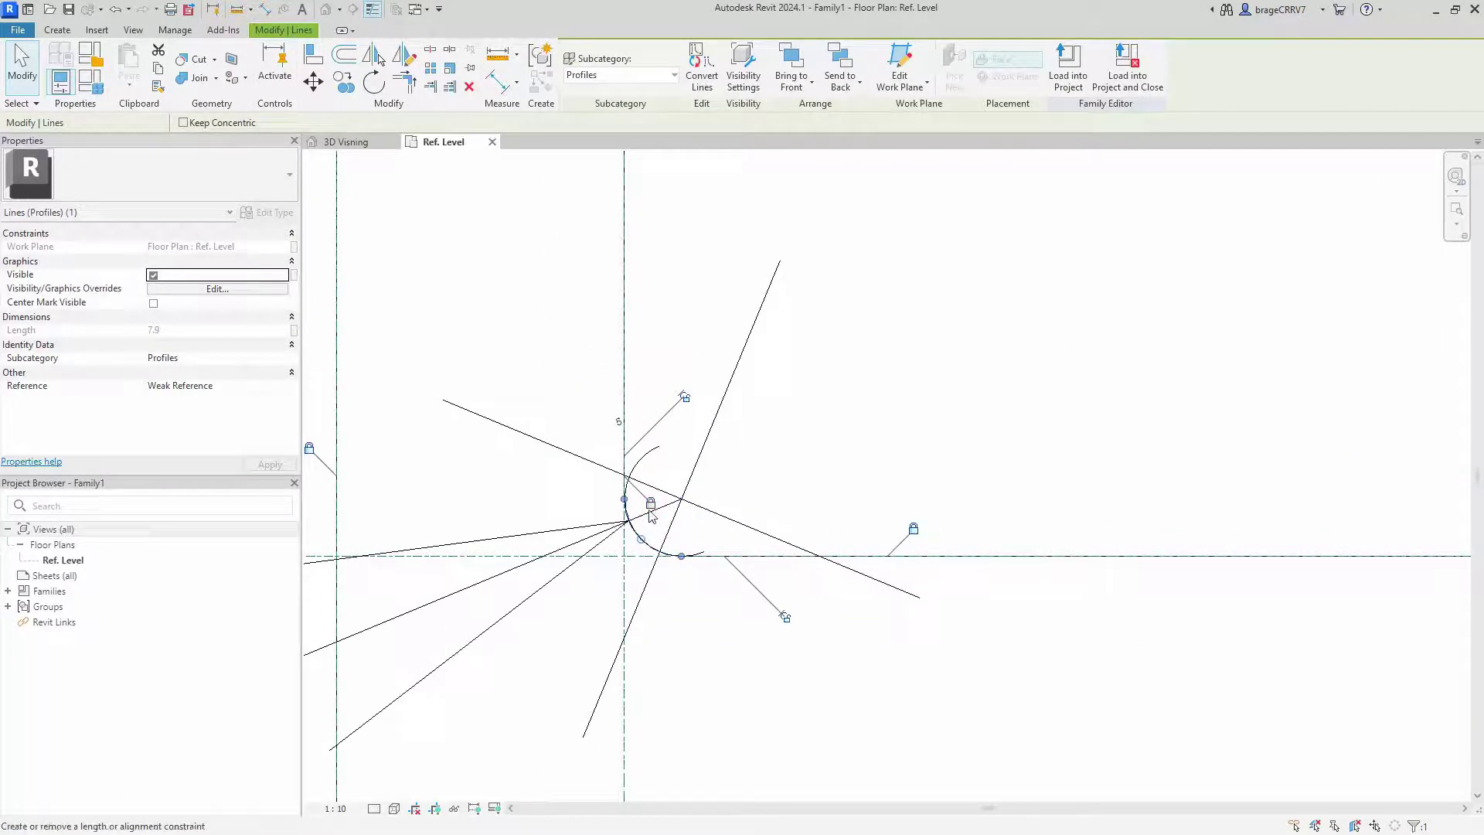
{"action": "scroll", "coordinate": [649, 510], "scroll_direction": "down", "scroll_amount": 2}
{"action": "scroll", "coordinate": [647, 511], "scroll_direction": "down", "scroll_amount": 1}
{"action": "scroll", "coordinate": [647, 510], "scroll_direction": "up", "scroll_amount": 3}
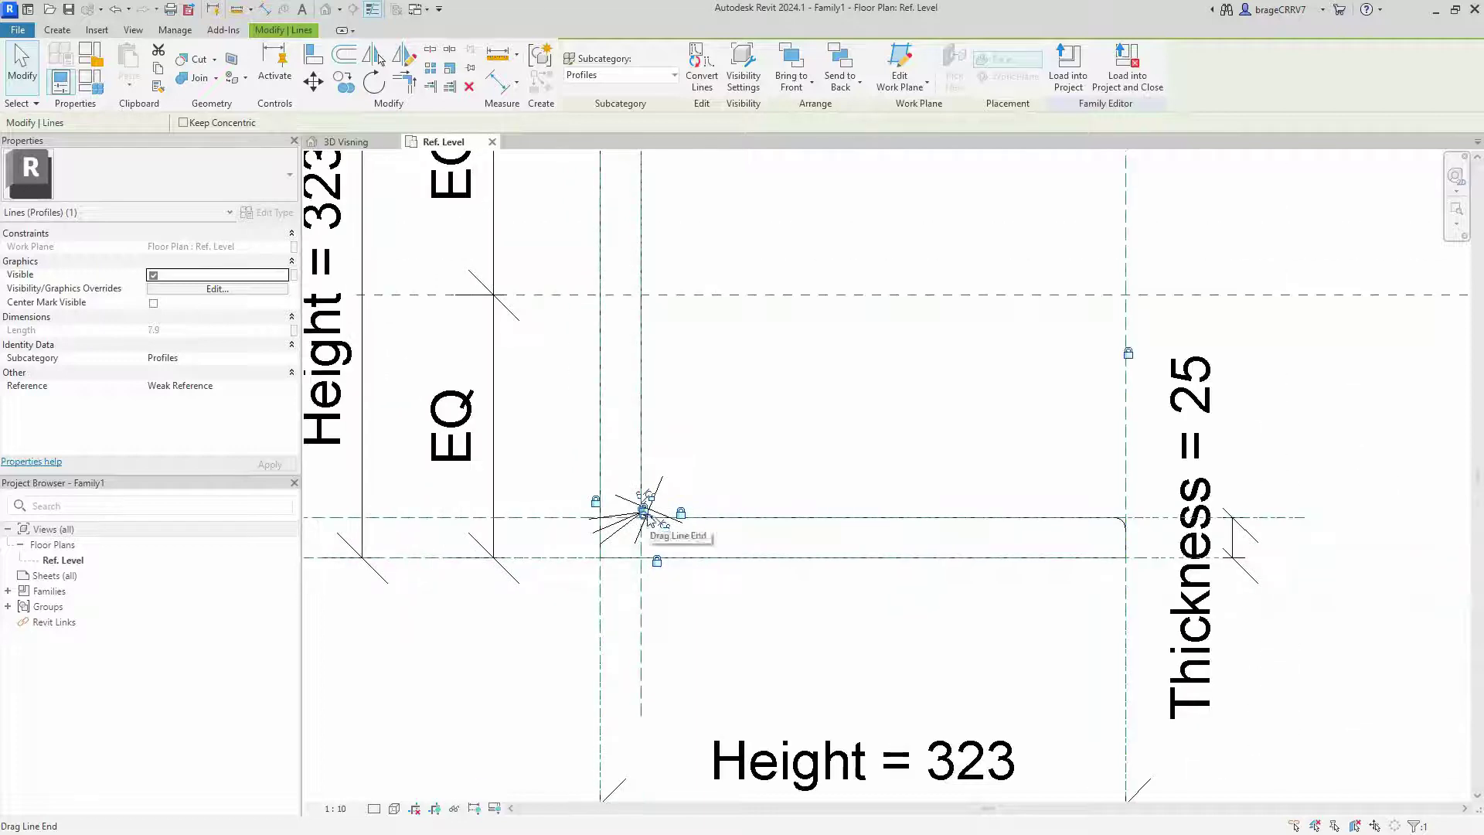
{"action": "key", "text": "Escape"}
{"action": "left_click", "coordinate": [645, 512]}
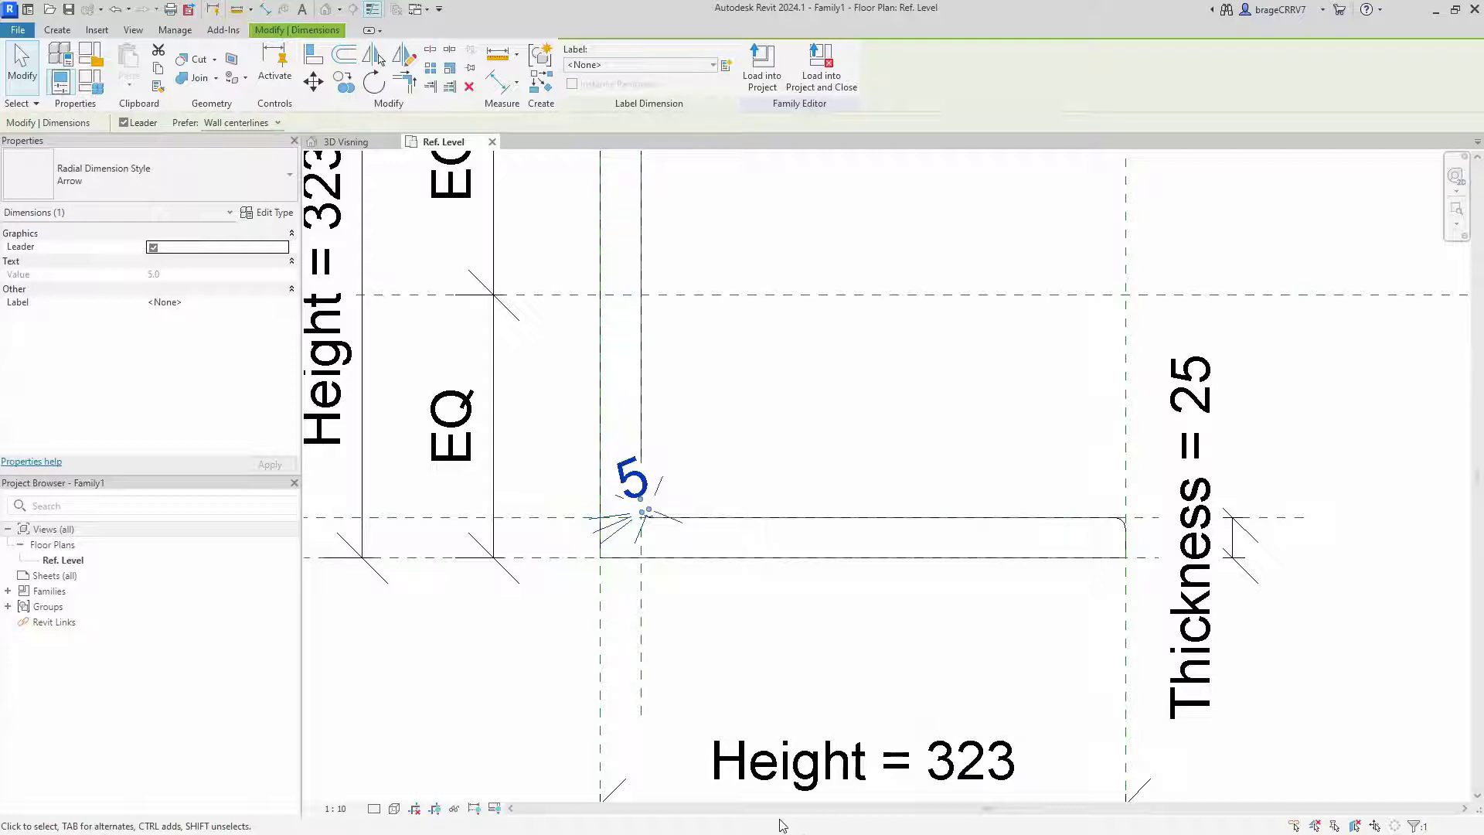
Check the L-profile steel dimensions table in the browser.
{"action": "key", "text": "alt+Tab"}
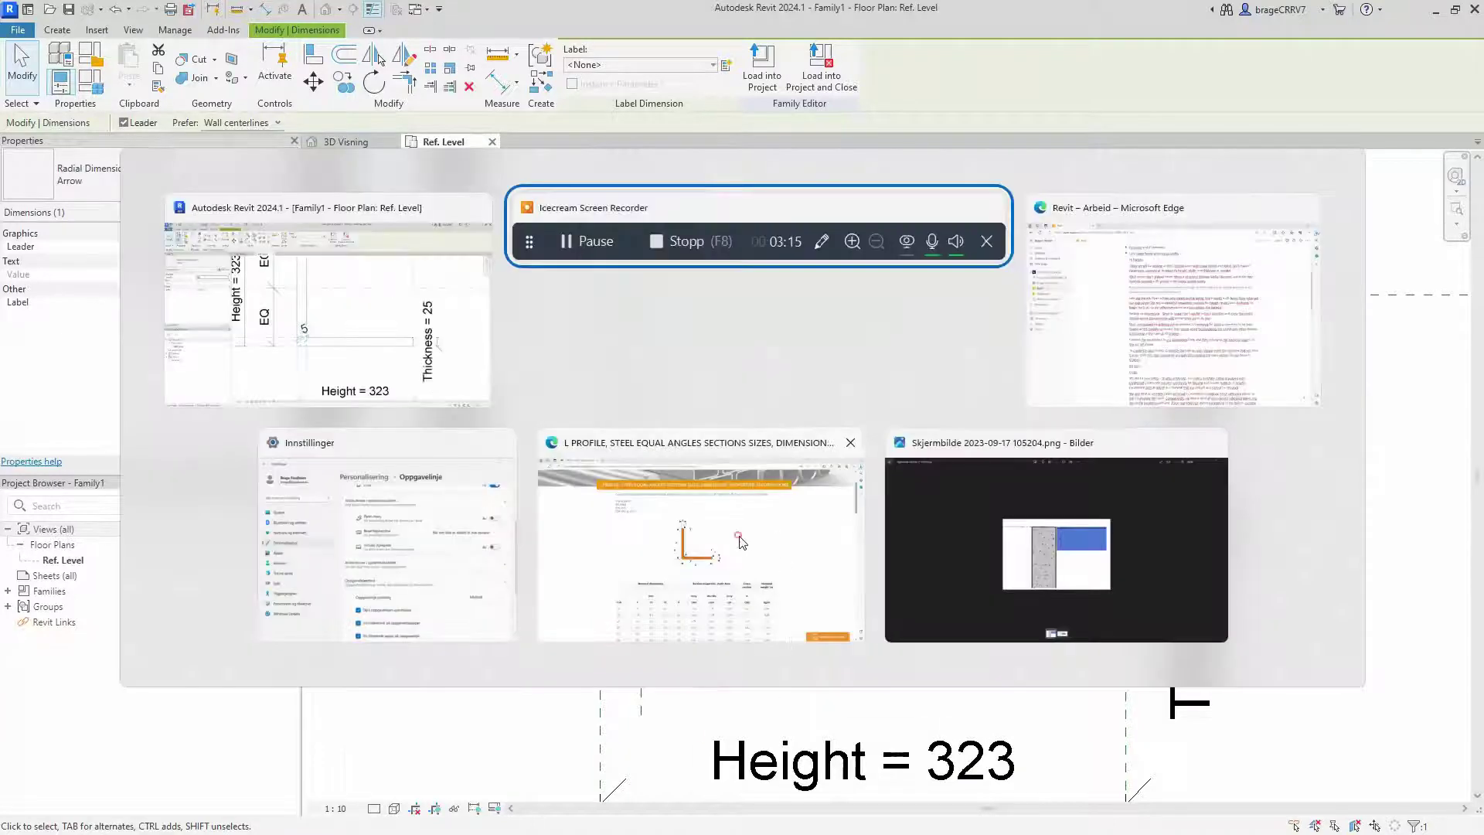
{"action": "left_click", "coordinate": [739, 539]}
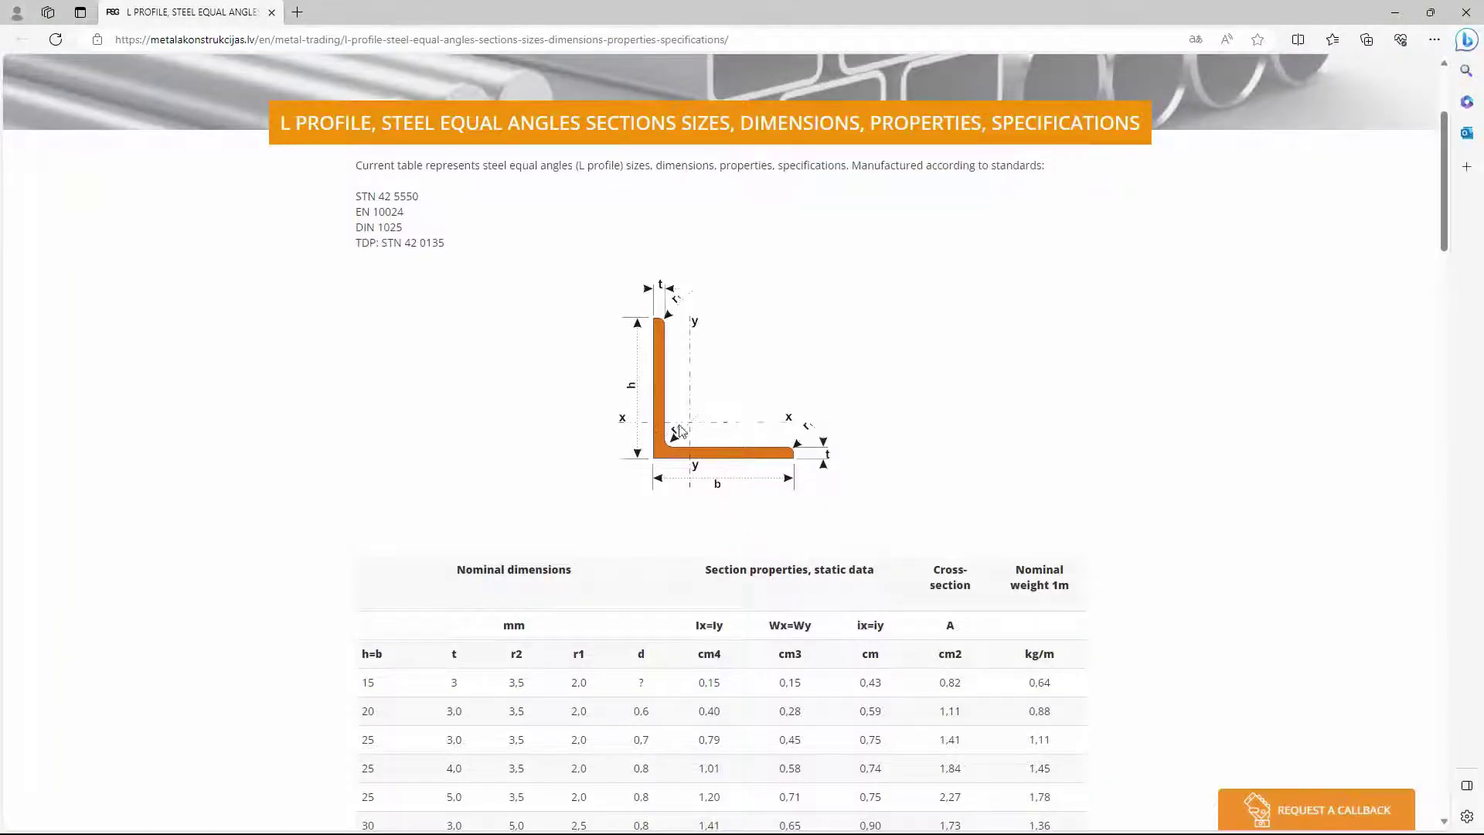
{"action": "key", "text": "alt+Tab"}
Label the inner fillet's radius dimension r2.
{"action": "left_click", "coordinate": [641, 365]}
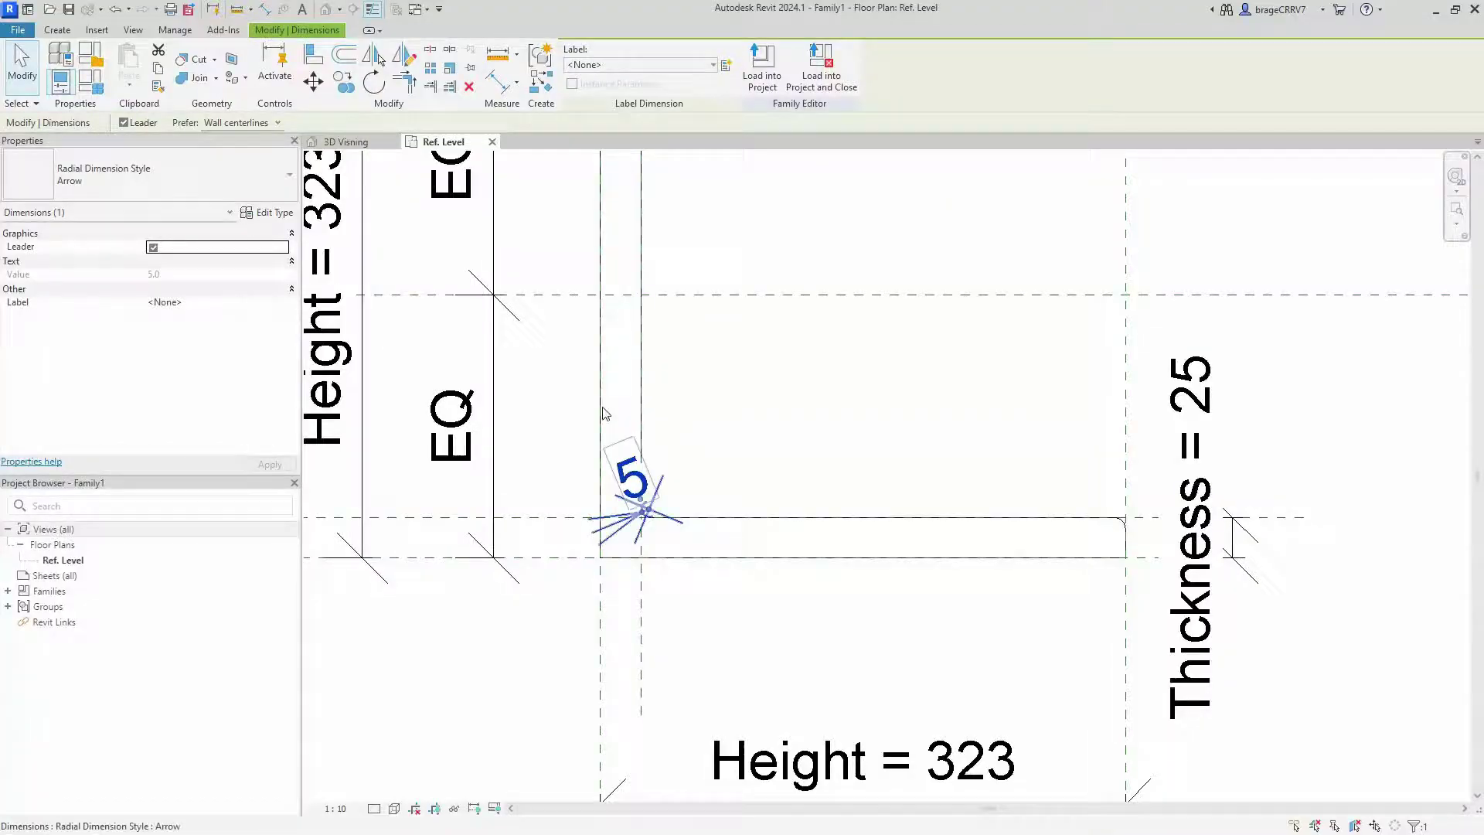
{"action": "left_click", "coordinate": [643, 65]}
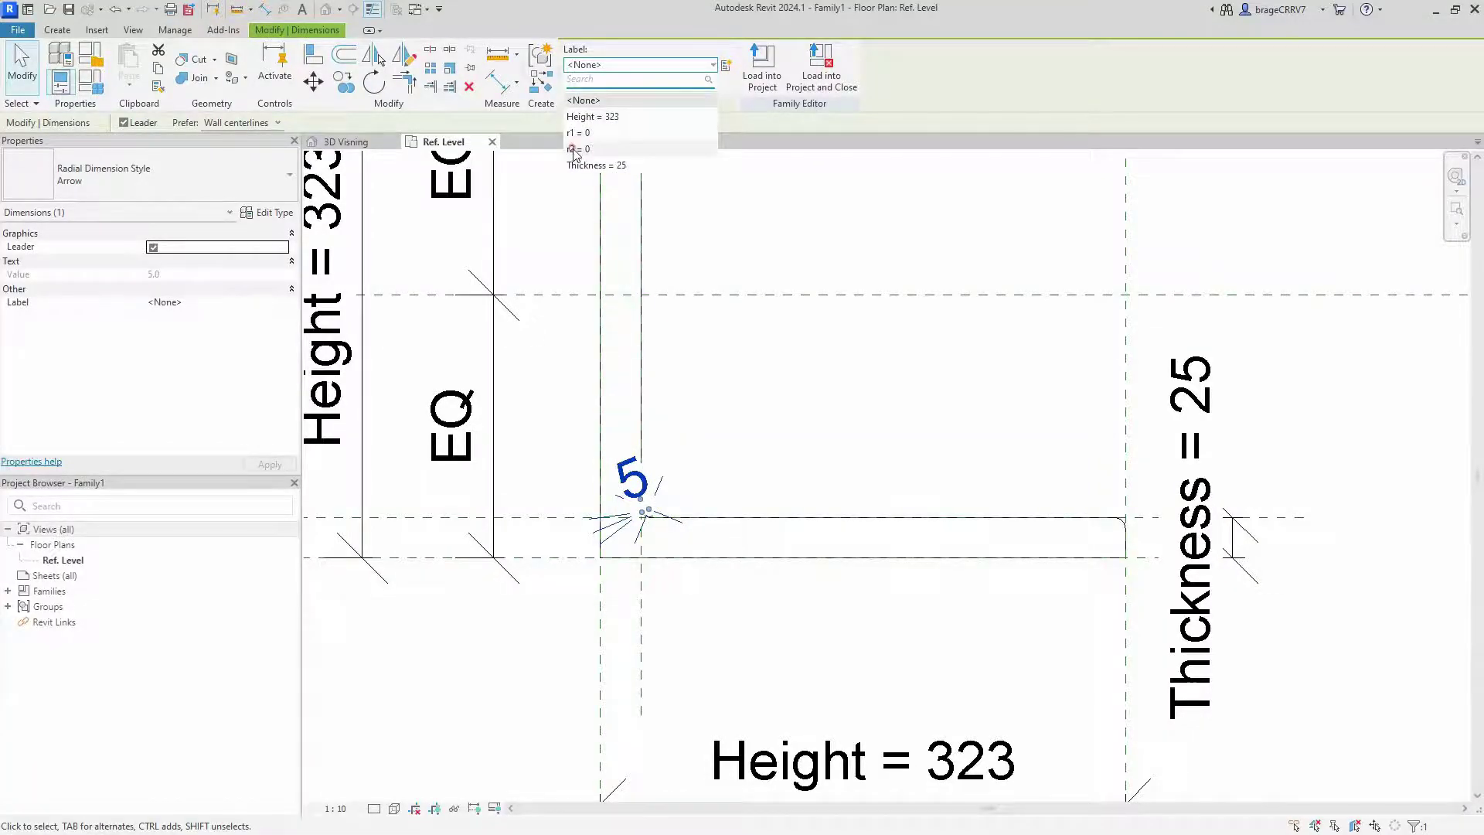
{"action": "left_click", "coordinate": [577, 149]}
{"action": "left_click", "coordinate": [729, 404]}
Make the top fillet's radius dimension permanent and label it r1.
{"action": "middle_click_drag", "start_coordinate": [729, 405], "coordinate": [745, 663]}
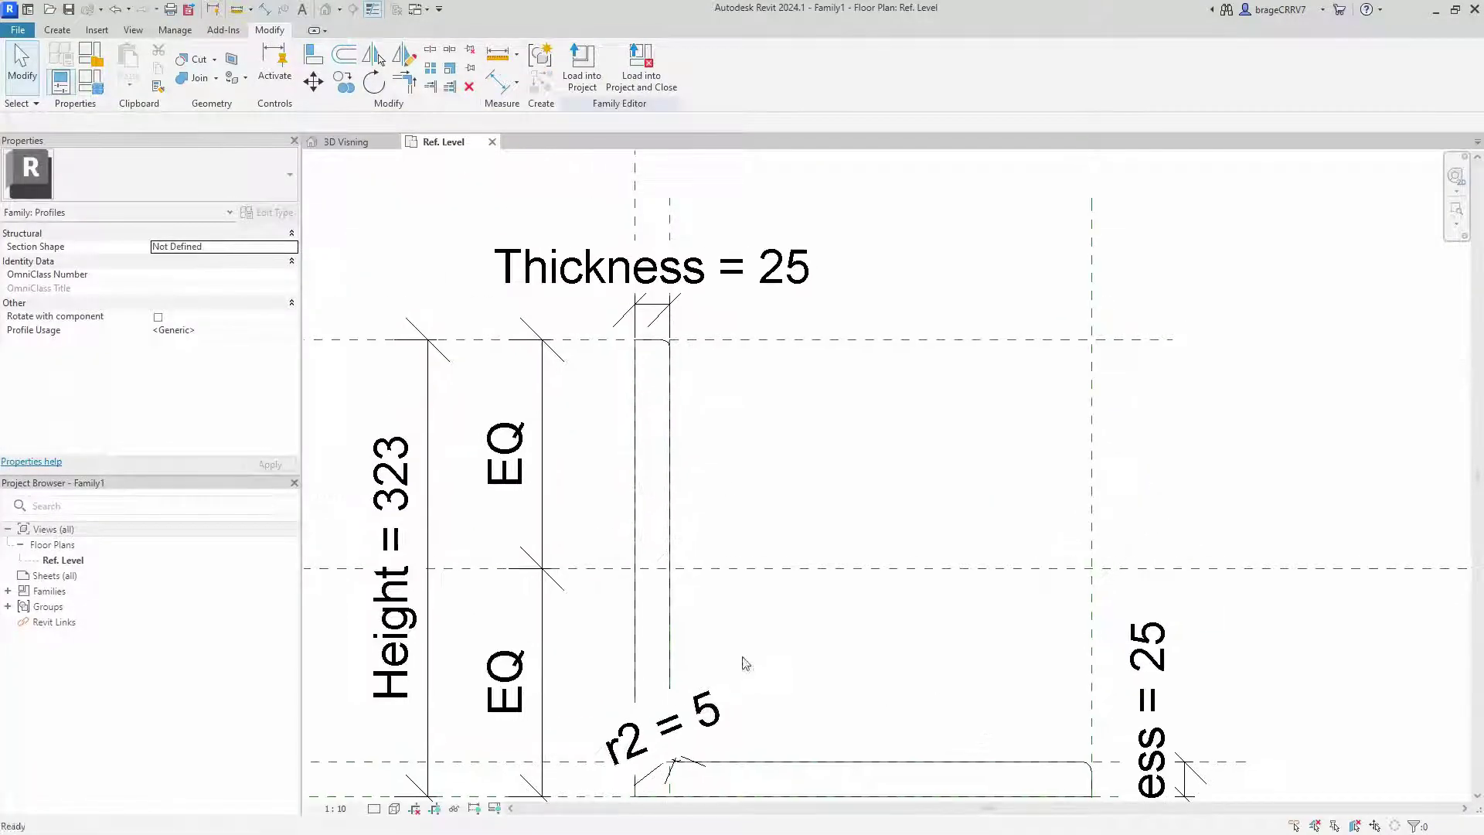
{"action": "left_click", "coordinate": [668, 344]}
{"action": "scroll", "coordinate": [667, 345], "scroll_direction": "up", "scroll_amount": 5}
{"action": "scroll", "coordinate": [678, 405], "scroll_direction": "up", "scroll_amount": 3}
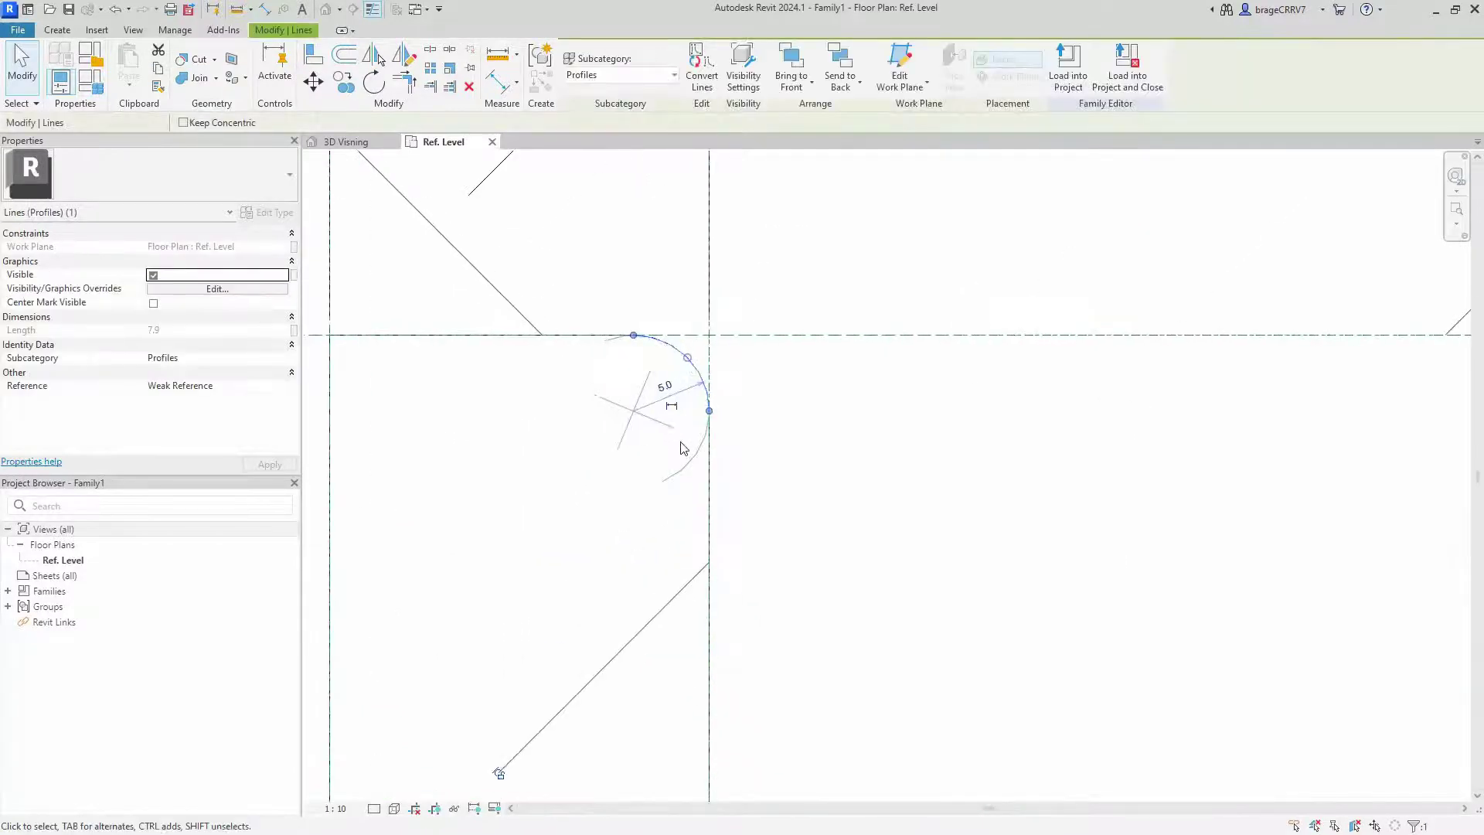
{"action": "left_click", "coordinate": [939, 533]}
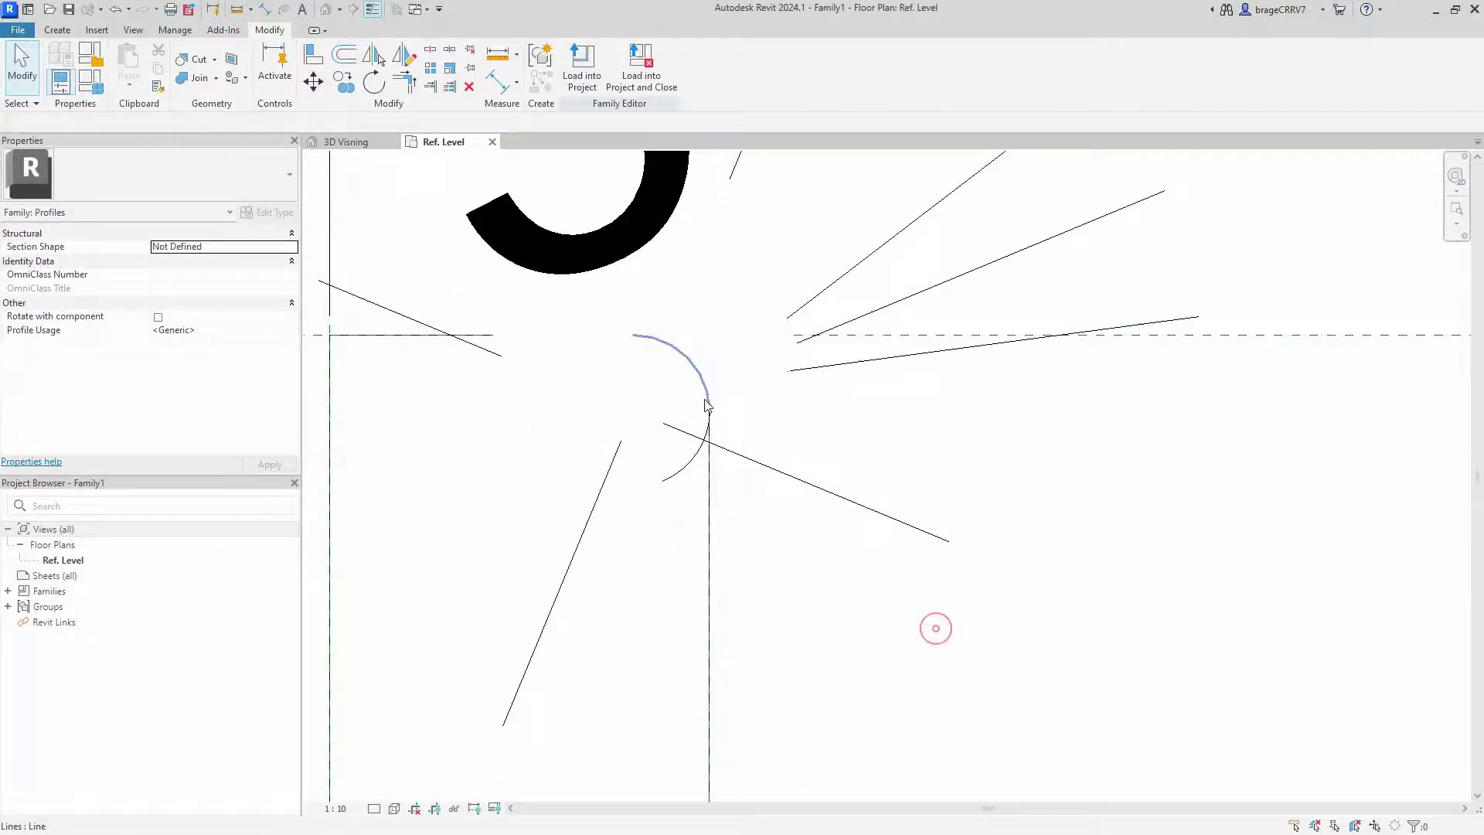
{"action": "left_click", "coordinate": [658, 408]}
{"action": "left_click", "coordinate": [638, 66]}
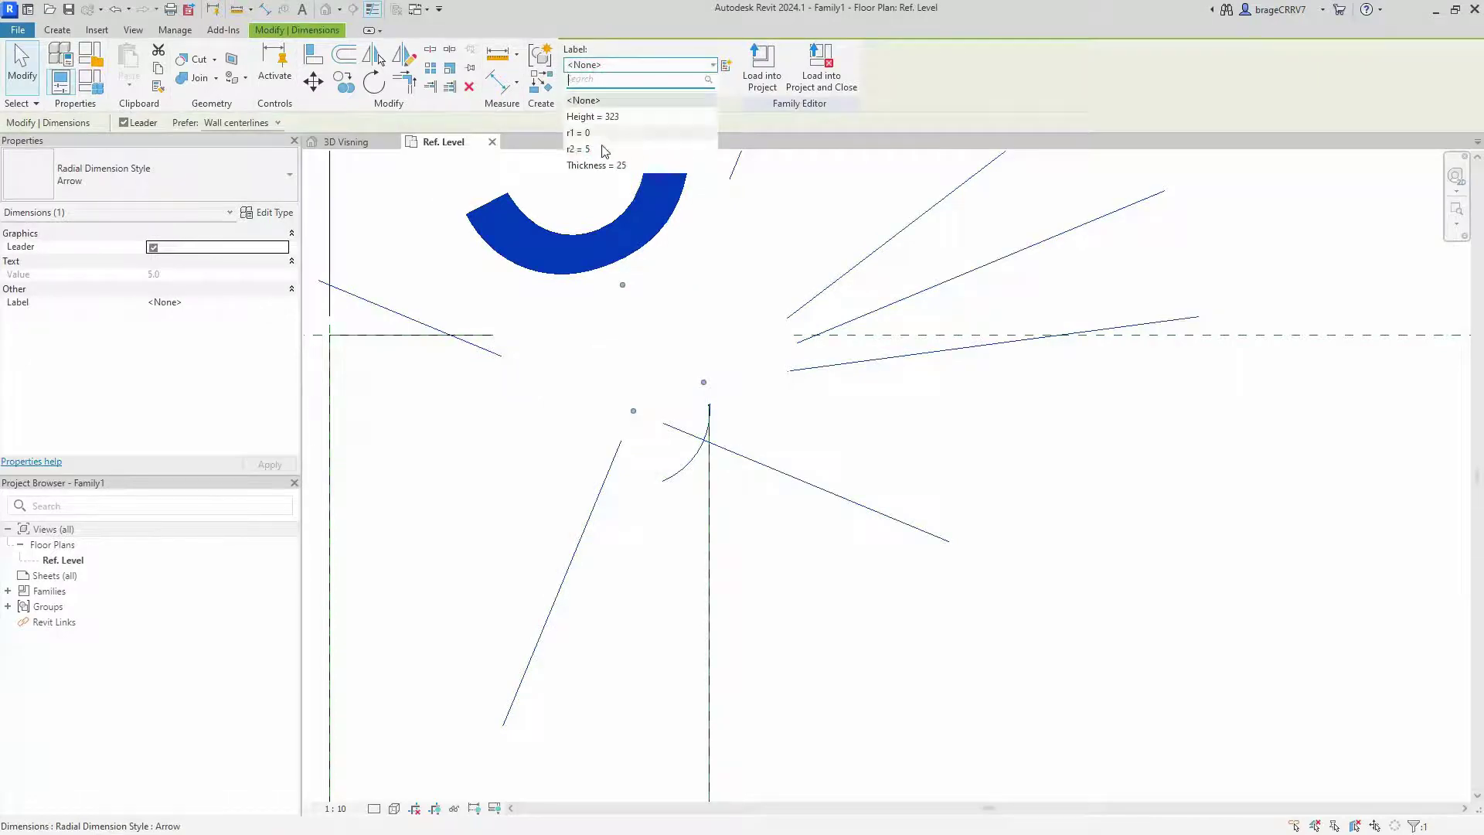
{"action": "left_click", "coordinate": [585, 134]}
{"action": "scroll", "coordinate": [530, 496], "scroll_direction": "down", "scroll_amount": 3}
{"action": "scroll", "coordinate": [634, 523], "scroll_direction": "down", "scroll_amount": 3}
{"action": "left_click", "coordinate": [756, 579]}
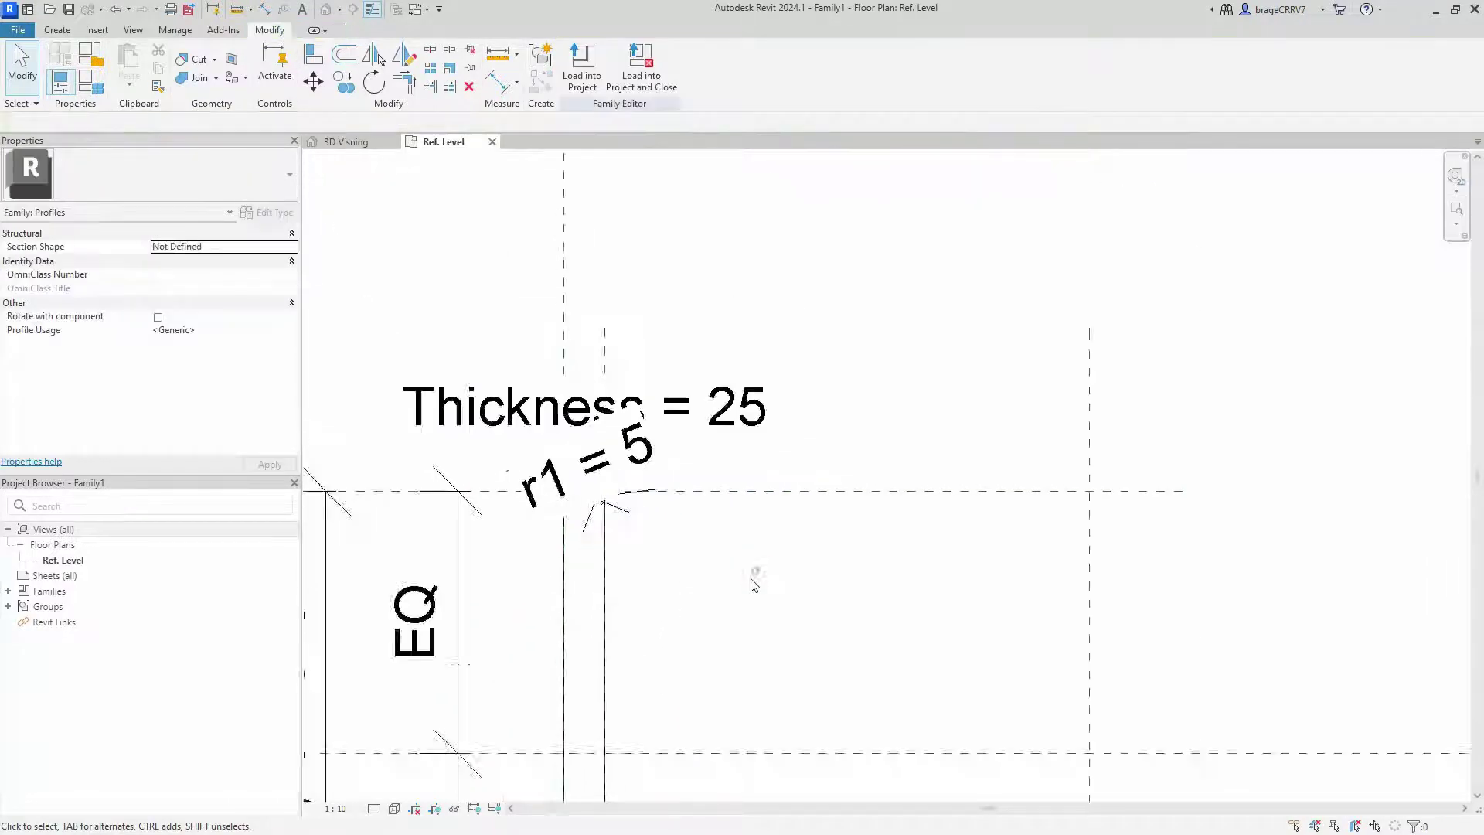
{"action": "scroll", "coordinate": [818, 499], "scroll_direction": "up", "scroll_amount": 5}
{"action": "scroll", "coordinate": [781, 398], "scroll_direction": "up", "scroll_amount": 2}
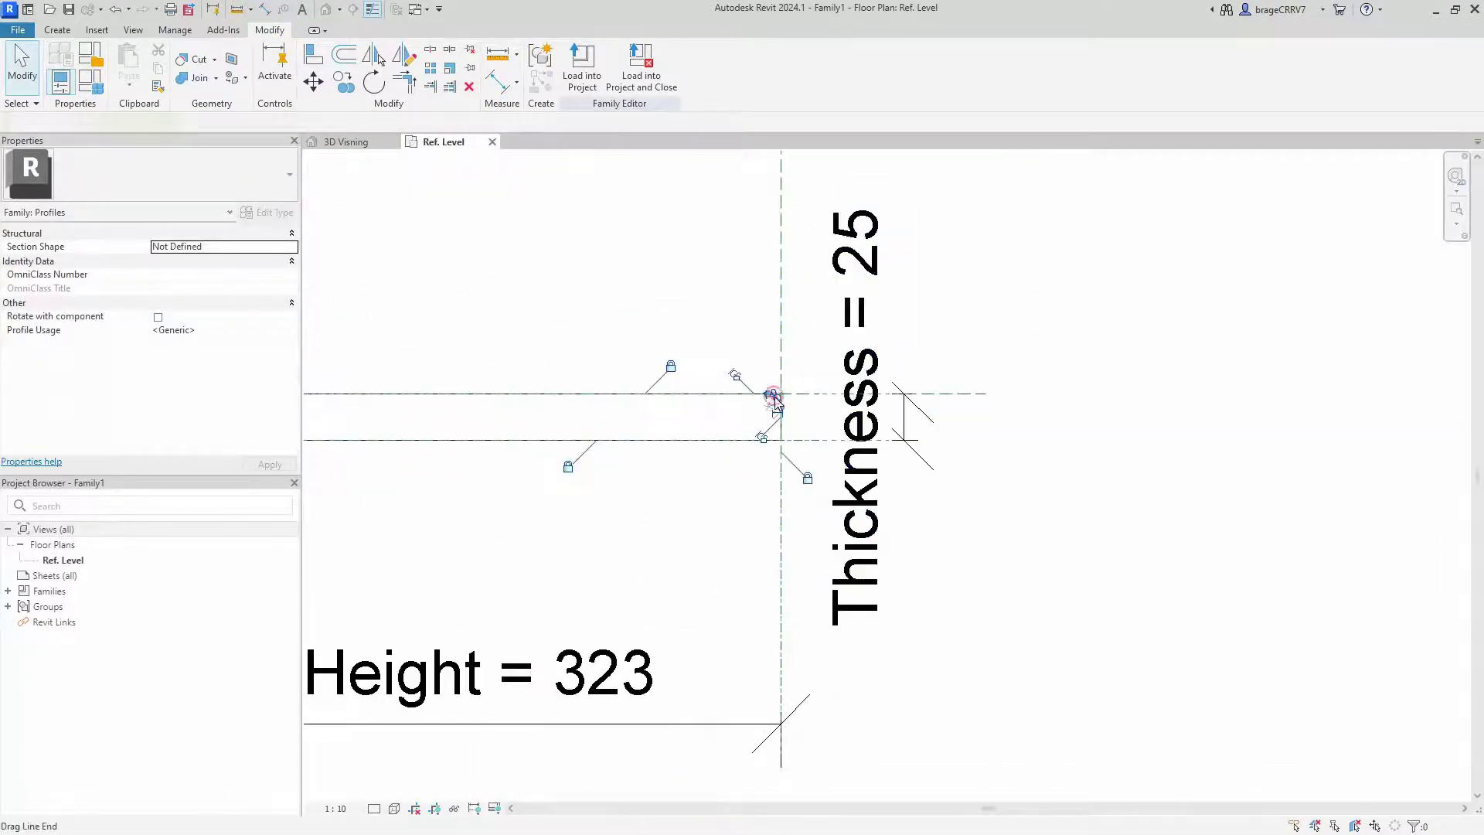
Make the leg-end fillet's radius dimension permanent and label it r1.
{"action": "left_click", "coordinate": [771, 400]}
{"action": "scroll", "coordinate": [774, 414], "scroll_direction": "up", "scroll_amount": 5}
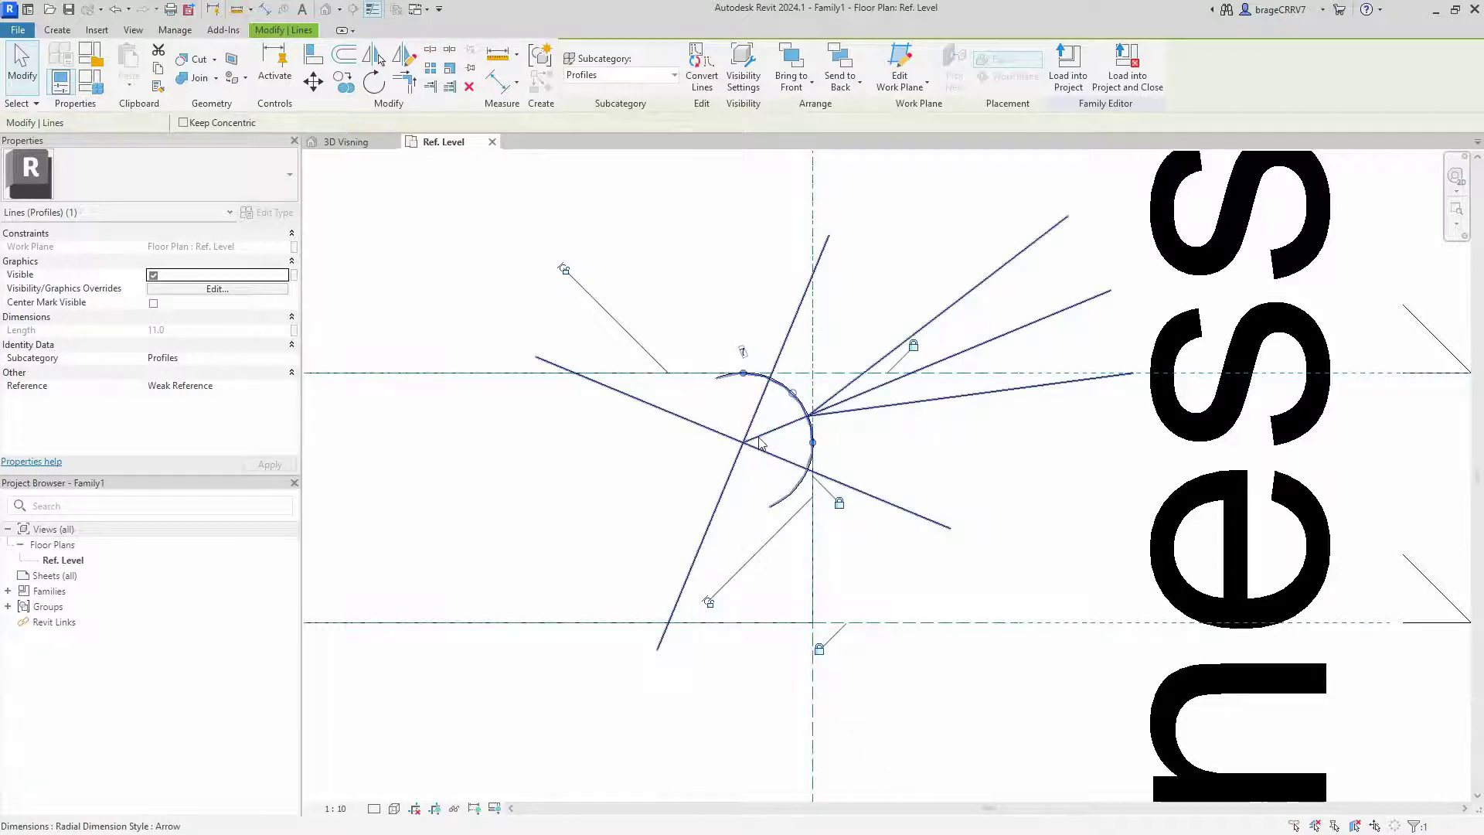
{"action": "left_click", "coordinate": [760, 436]}
{"action": "left_click", "coordinate": [632, 160]}
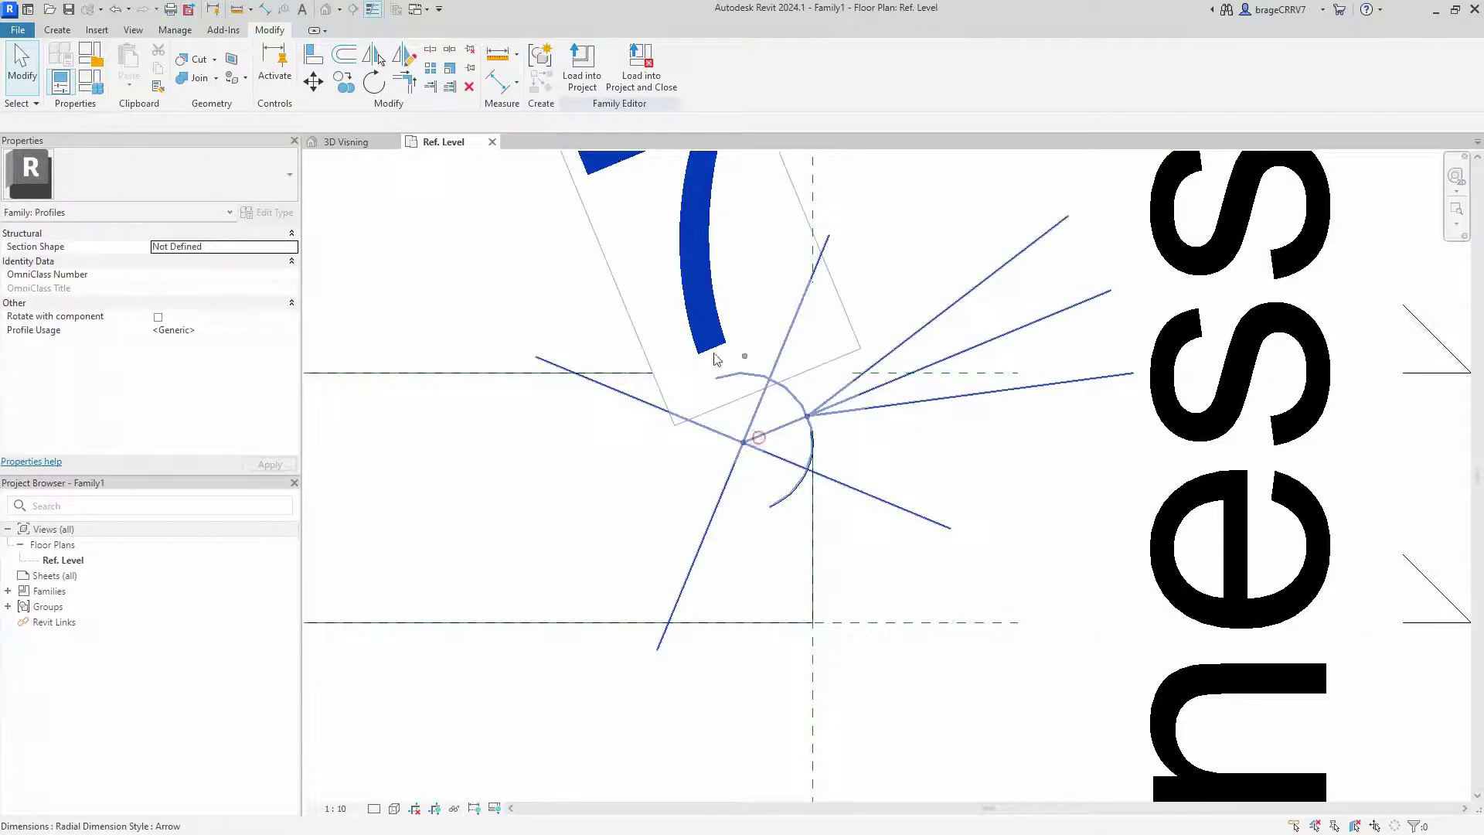
{"action": "left_click", "coordinate": [719, 362]}
{"action": "left_click", "coordinate": [586, 66]}
{"action": "left_click", "coordinate": [585, 139]}
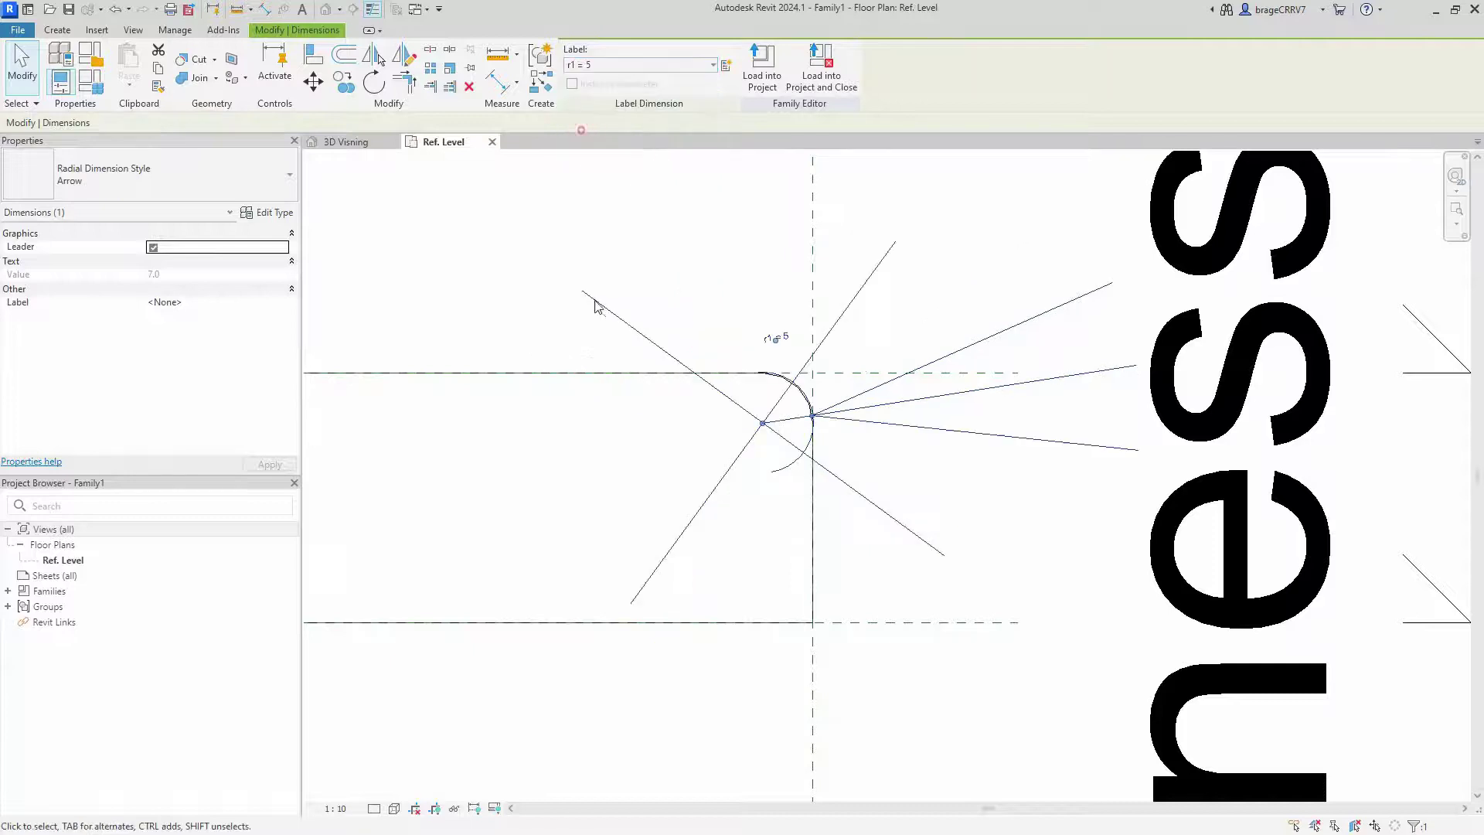
{"action": "scroll", "coordinate": [657, 420], "scroll_direction": "down", "scroll_amount": 3}
{"action": "scroll", "coordinate": [658, 421], "scroll_direction": "down", "scroll_amount": 3}
{"action": "left_click", "coordinate": [975, 515]}
{"action": "scroll", "coordinate": [987, 550], "scroll_direction": "down", "scroll_amount": 2}
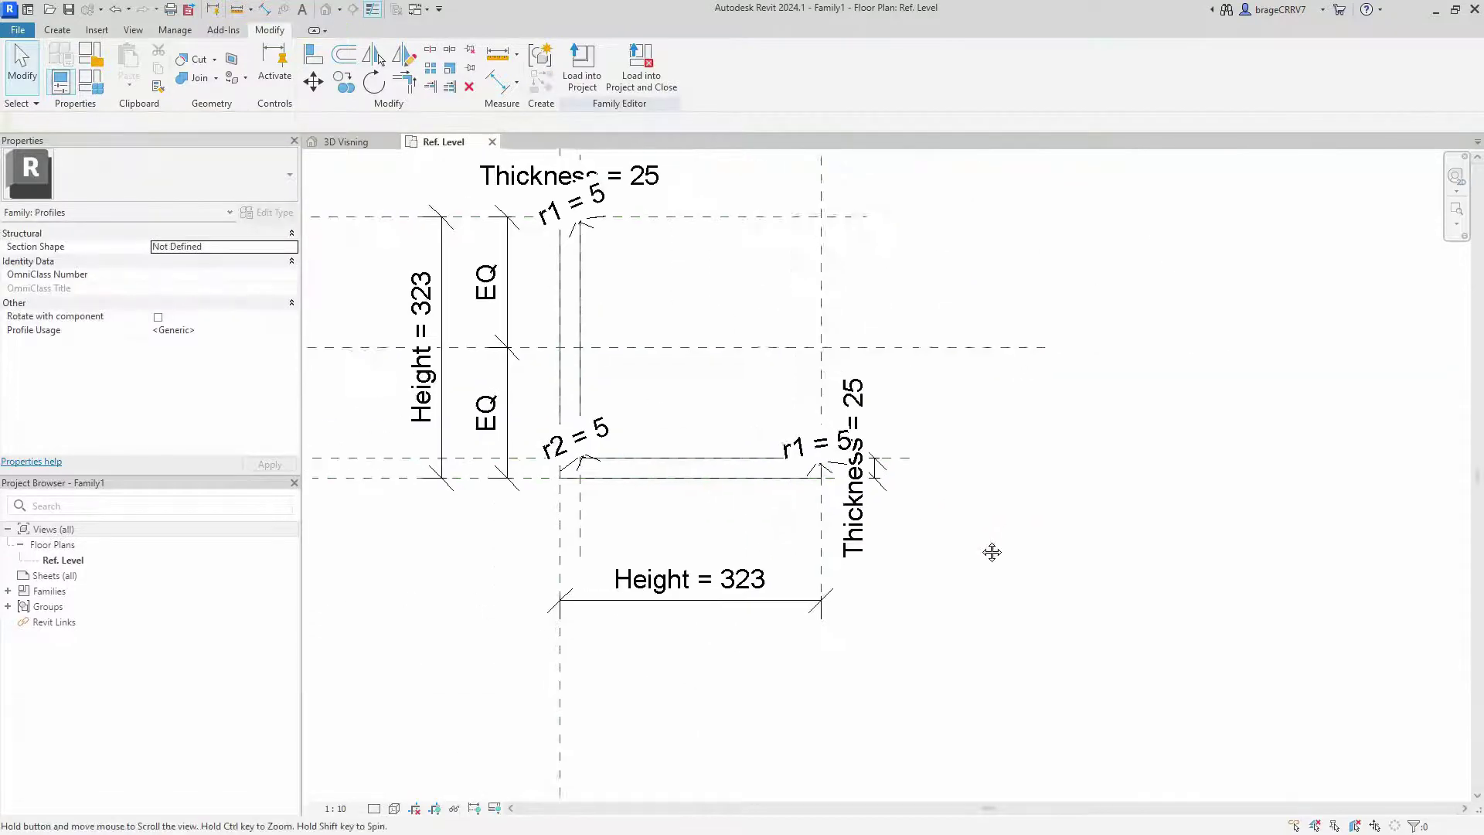
{"action": "scroll", "coordinate": [924, 527], "scroll_direction": "down", "scroll_amount": 2}
{"action": "scroll", "coordinate": [667, 404], "scroll_direction": "down", "scroll_amount": 2}
{"action": "scroll", "coordinate": [677, 431], "scroll_direction": "down", "scroll_amount": 1}
{"action": "scroll", "coordinate": [679, 421], "scroll_direction": "down", "scroll_amount": 2}
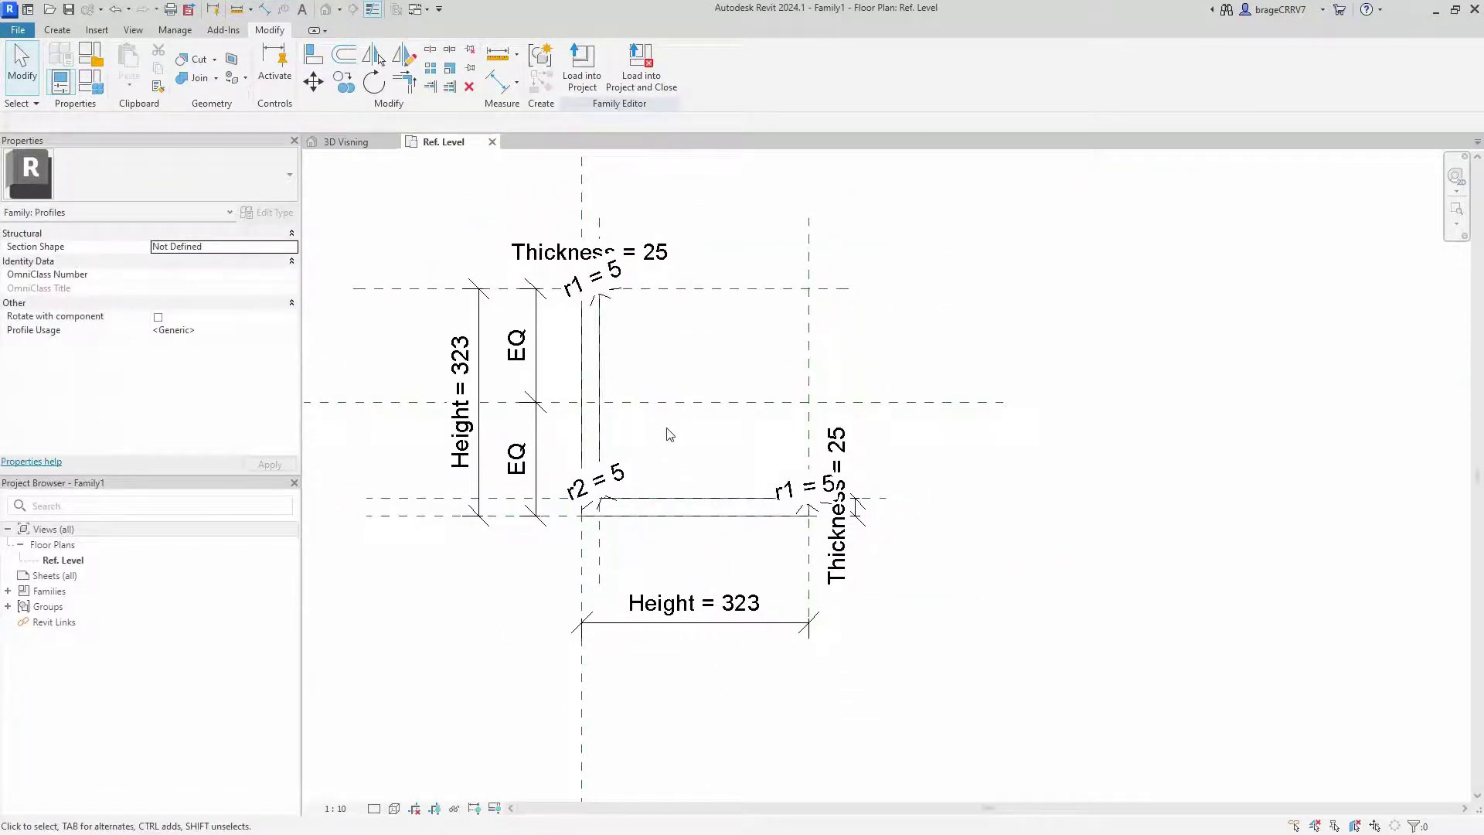
Set the view scale to 1:5 and move the EQ and Height dimensions closer to the profile.
{"action": "left_click", "coordinate": [334, 808]}
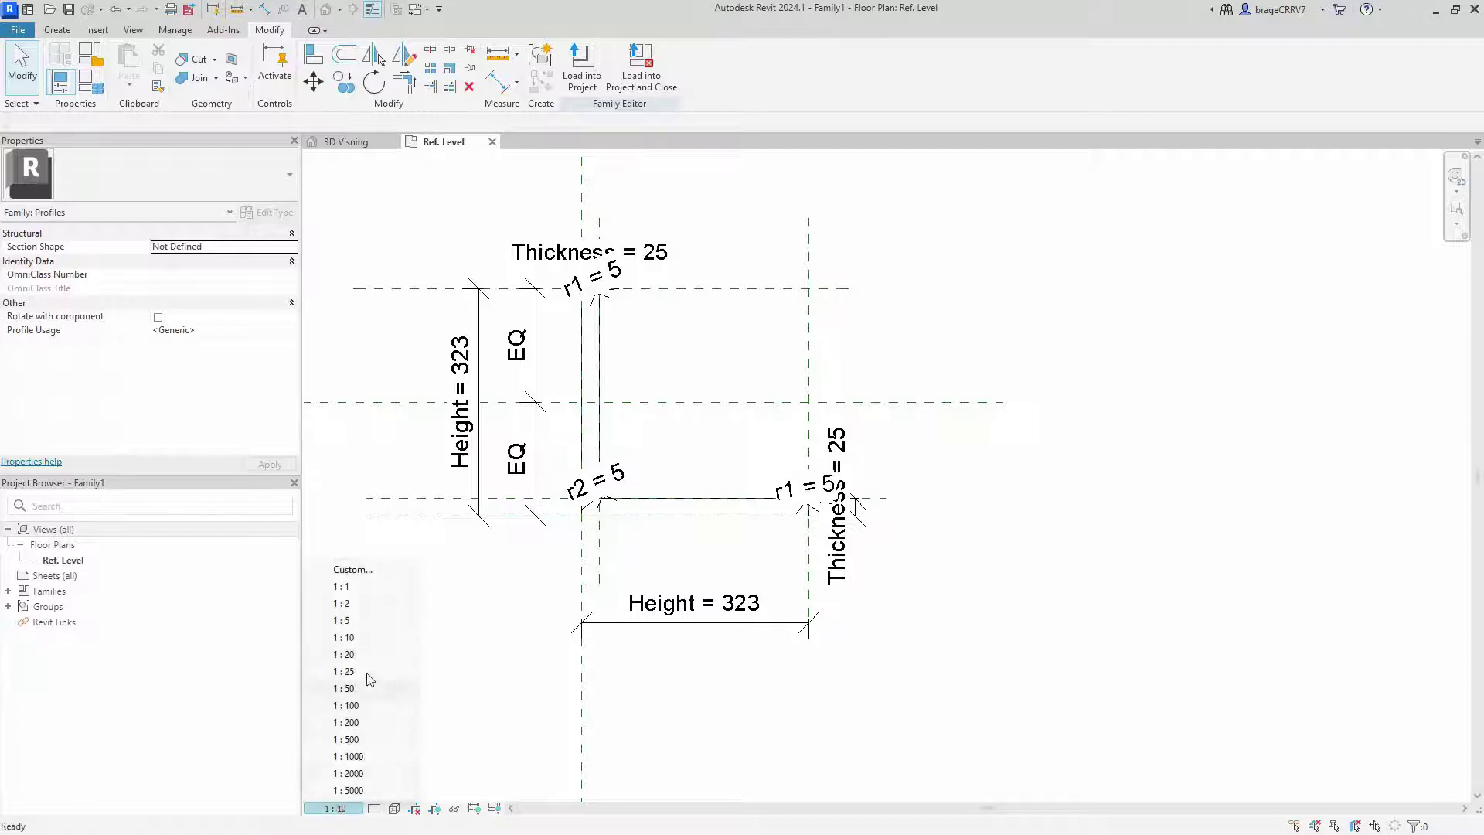
{"action": "left_click", "coordinate": [350, 626]}
{"action": "scroll", "coordinate": [684, 596], "scroll_direction": "up", "scroll_amount": 2}
{"action": "scroll", "coordinate": [695, 649], "scroll_direction": "down", "scroll_amount": 1}
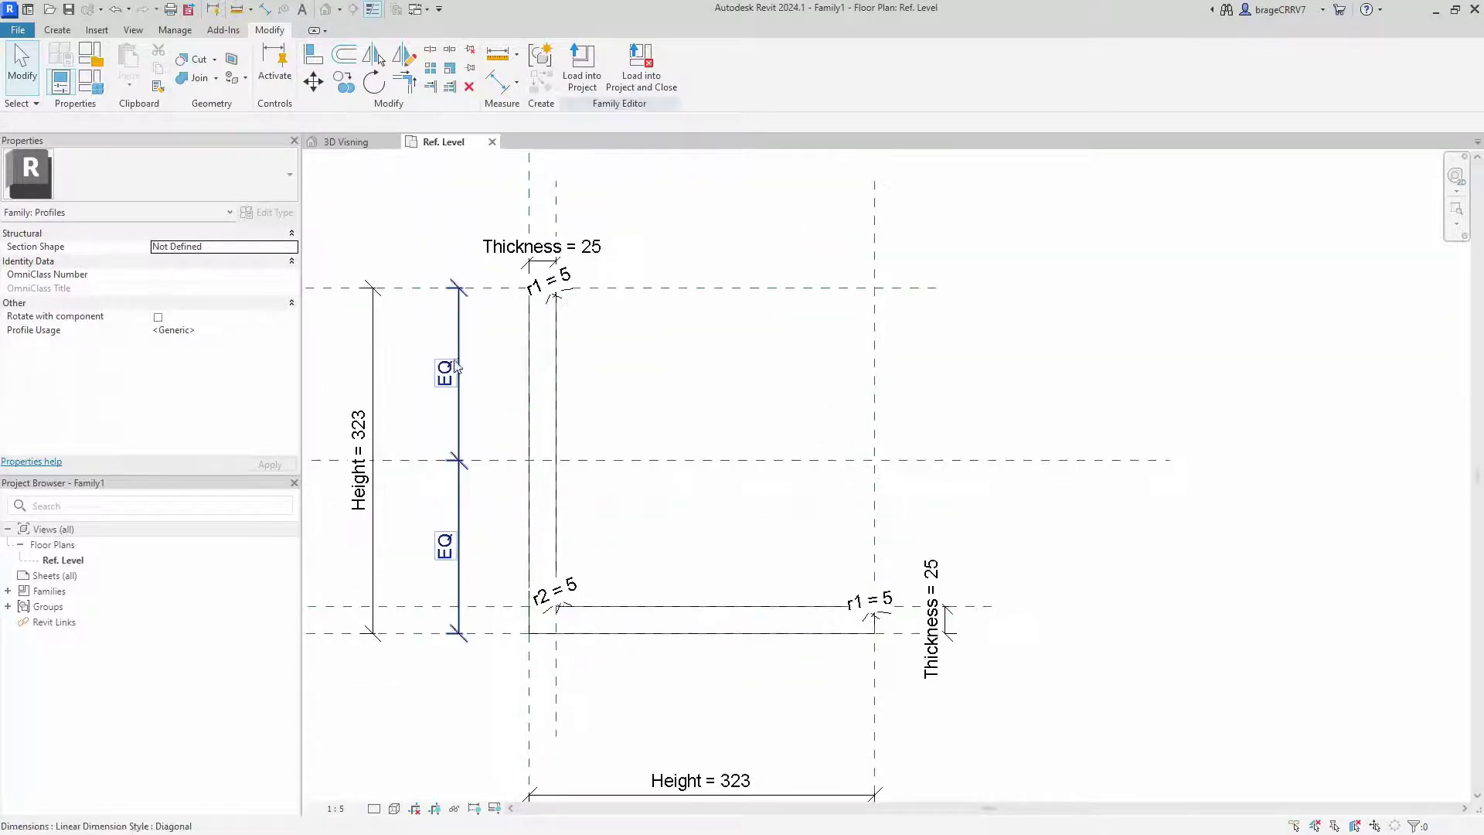
{"action": "left_click", "coordinate": [487, 337]}
{"action": "left_click_drag", "start_coordinate": [487, 336], "coordinate": [515, 336]}
{"action": "left_click_drag", "start_coordinate": [373, 336], "coordinate": [452, 336]}
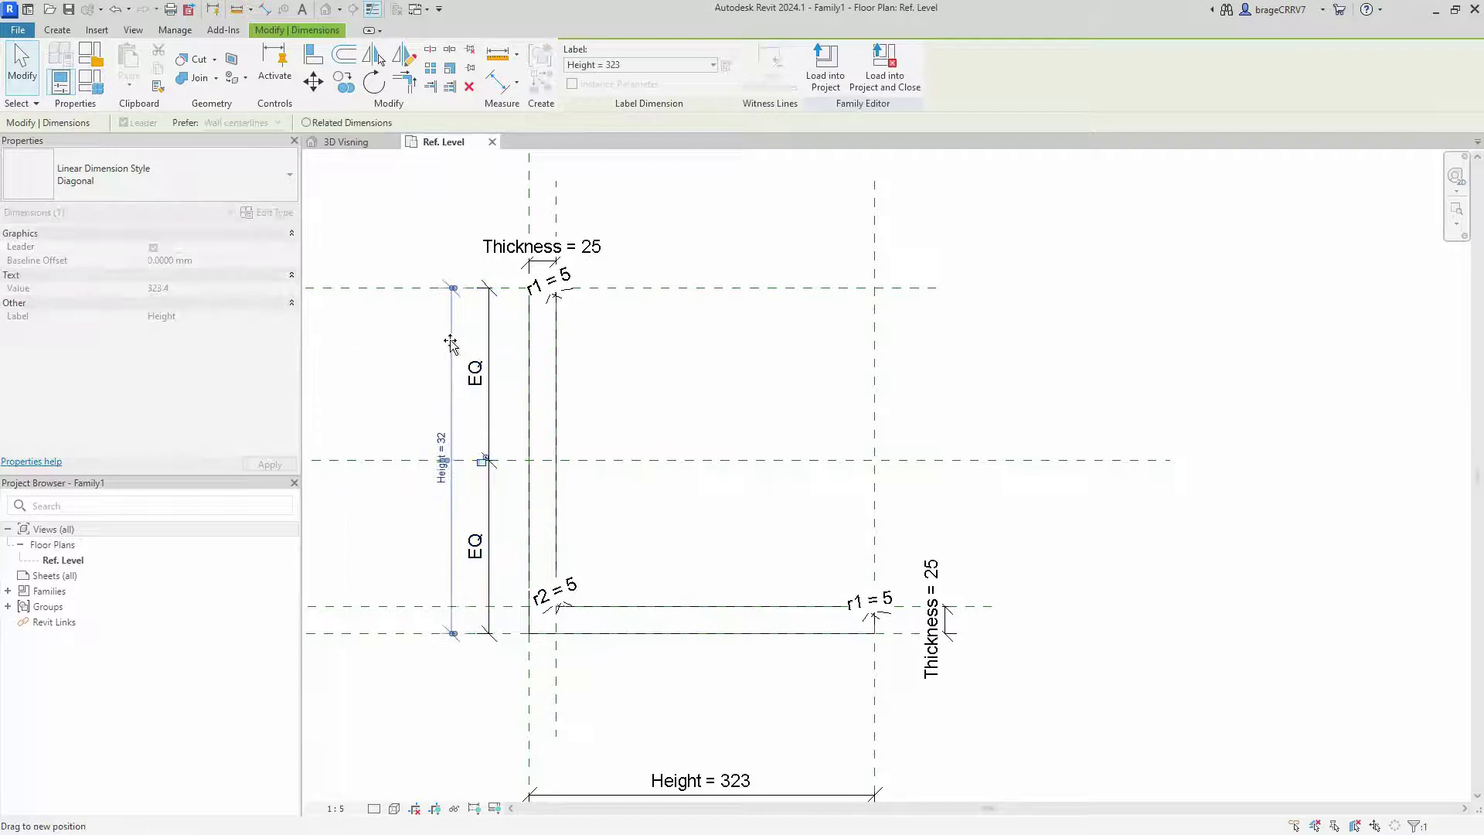
{"action": "left_click", "coordinate": [696, 436]}
{"action": "scroll", "coordinate": [696, 438], "scroll_direction": "down", "scroll_amount": 1}
{"action": "scroll", "coordinate": [660, 434], "scroll_direction": "down", "scroll_amount": 1}
{"action": "scroll", "coordinate": [573, 398], "scroll_direction": "down", "scroll_amount": 1}
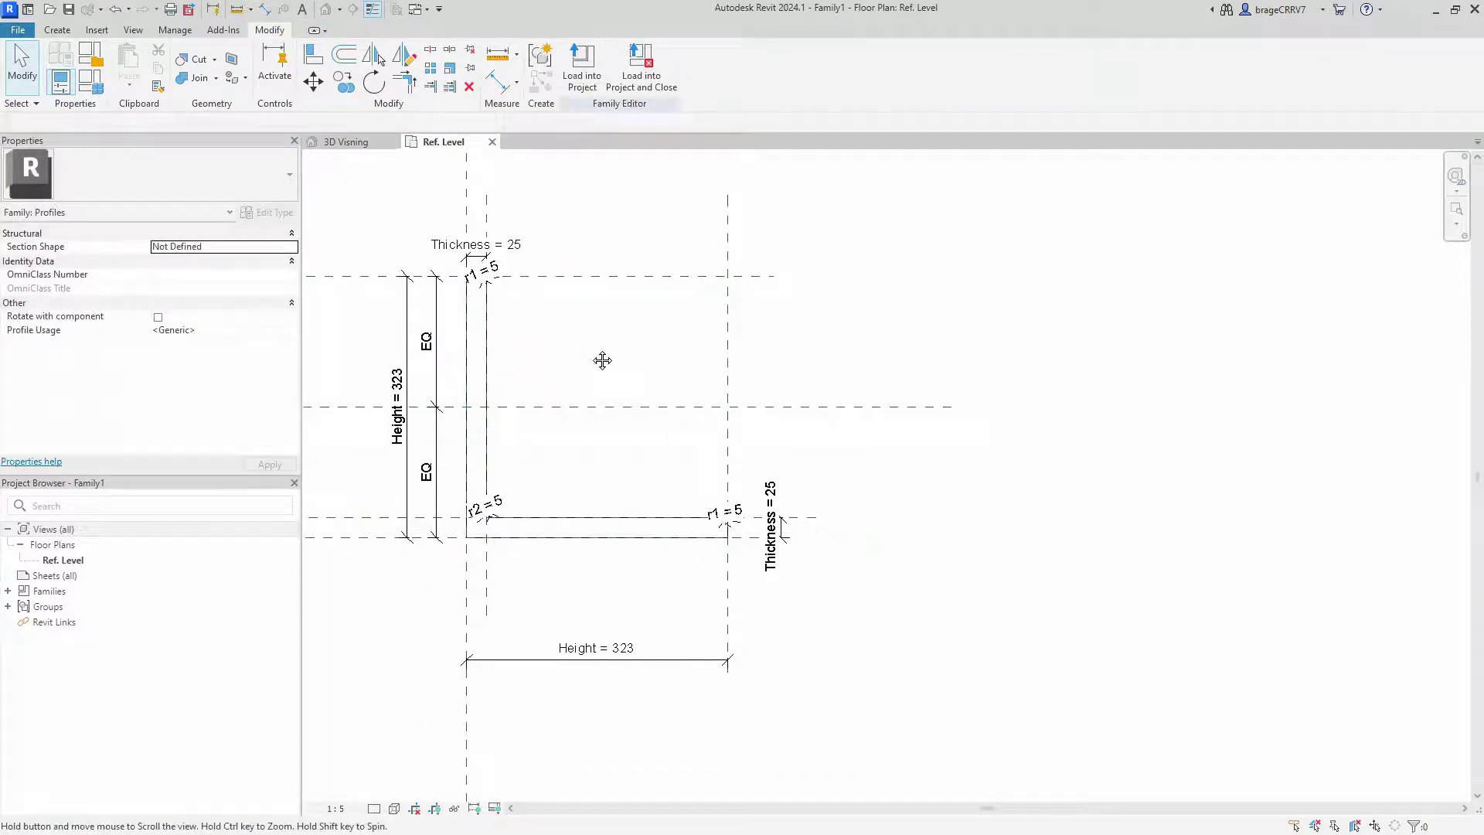
{"action": "left_click", "coordinate": [90, 58]}
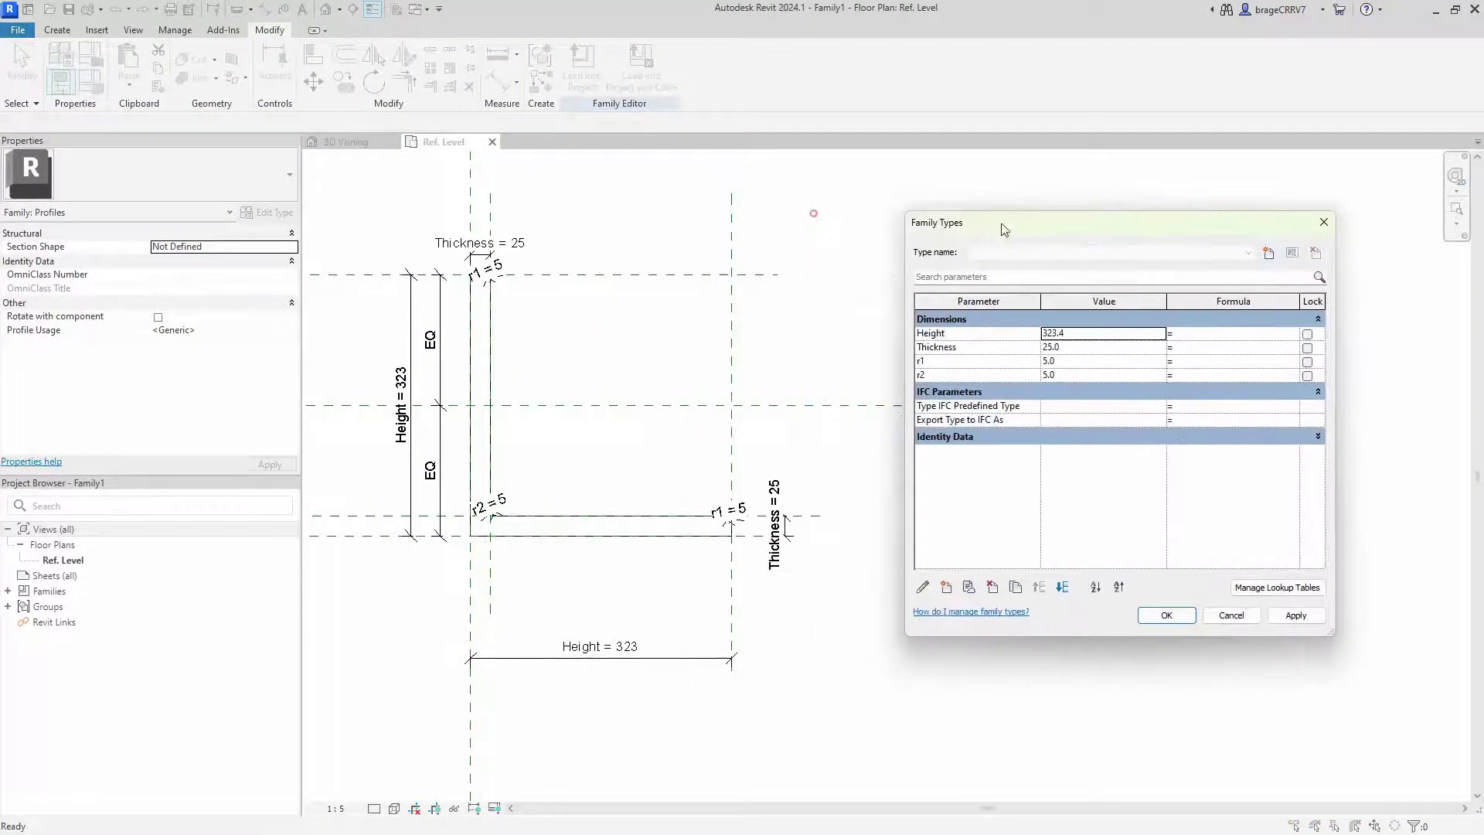
Flex the profile to Height 250, Thickness 10 and r1 3, applying each value.
{"action": "double_click", "coordinate": [1055, 334]}
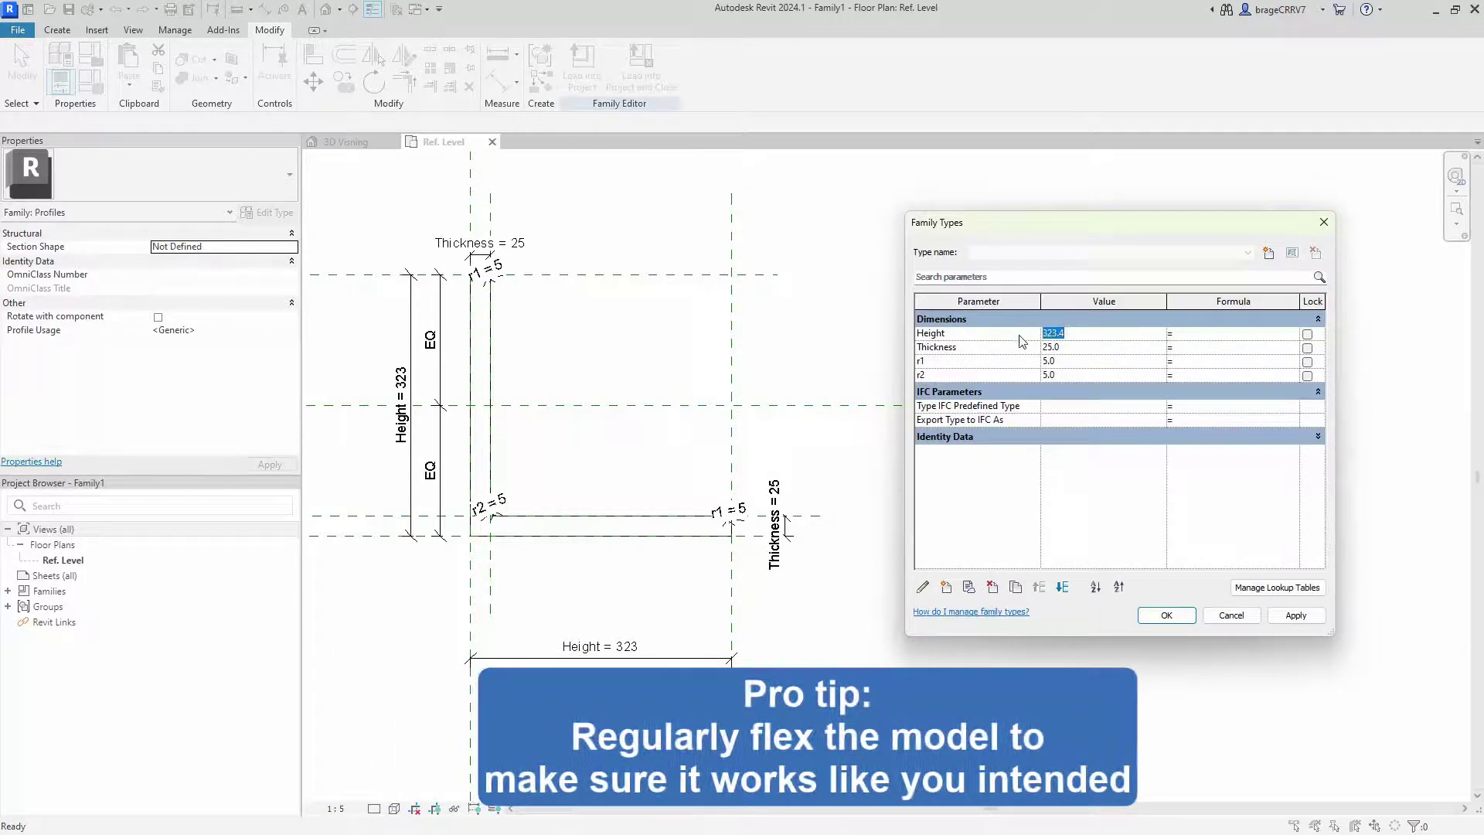
{"action": "type", "text": "250"}
{"action": "left_click", "coordinate": [1292, 616]}
{"action": "double_click", "coordinate": [1074, 348]}
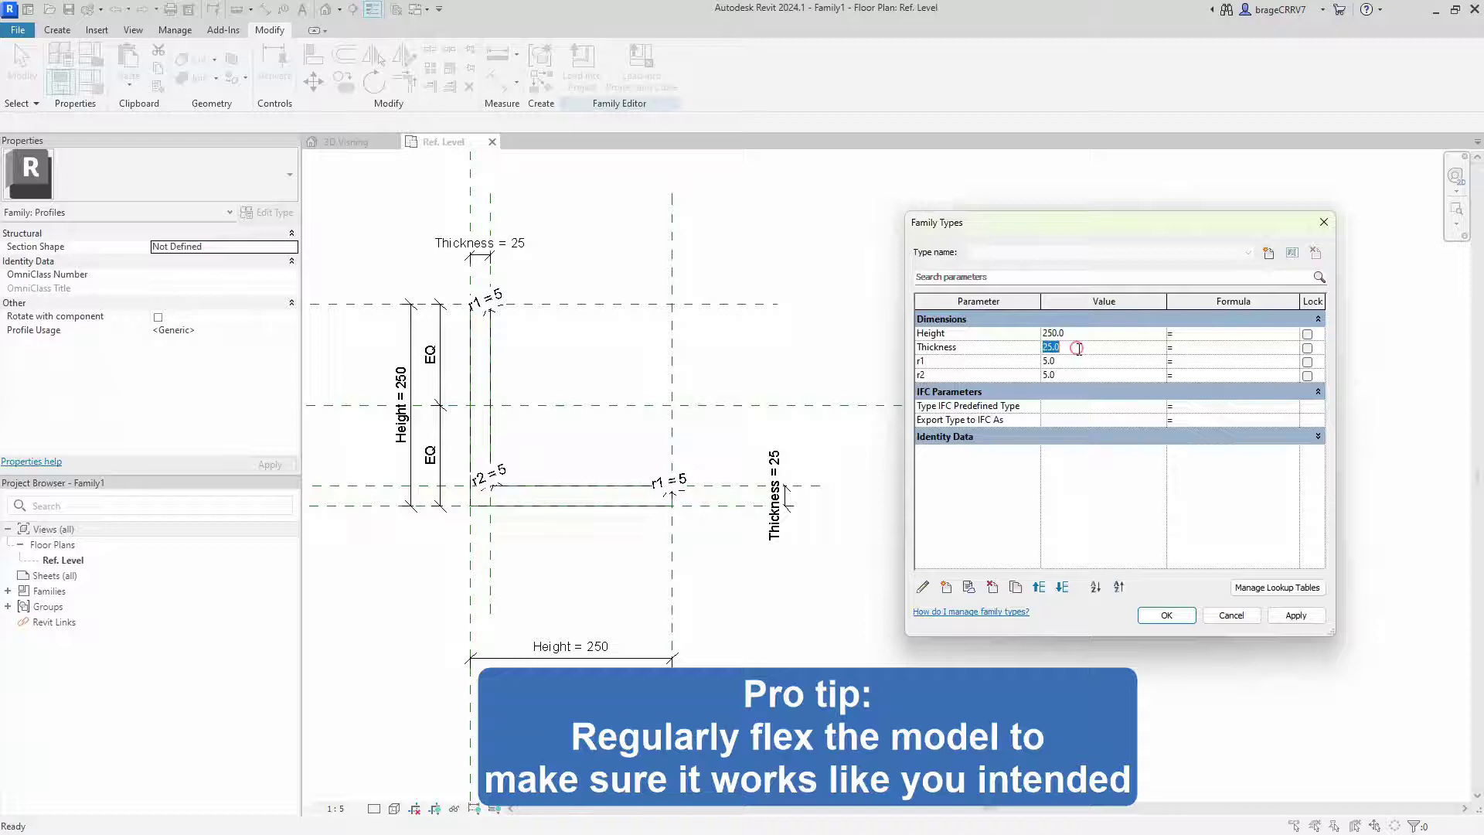
{"action": "type", "text": "10"}
{"action": "left_click", "coordinate": [1295, 616]}
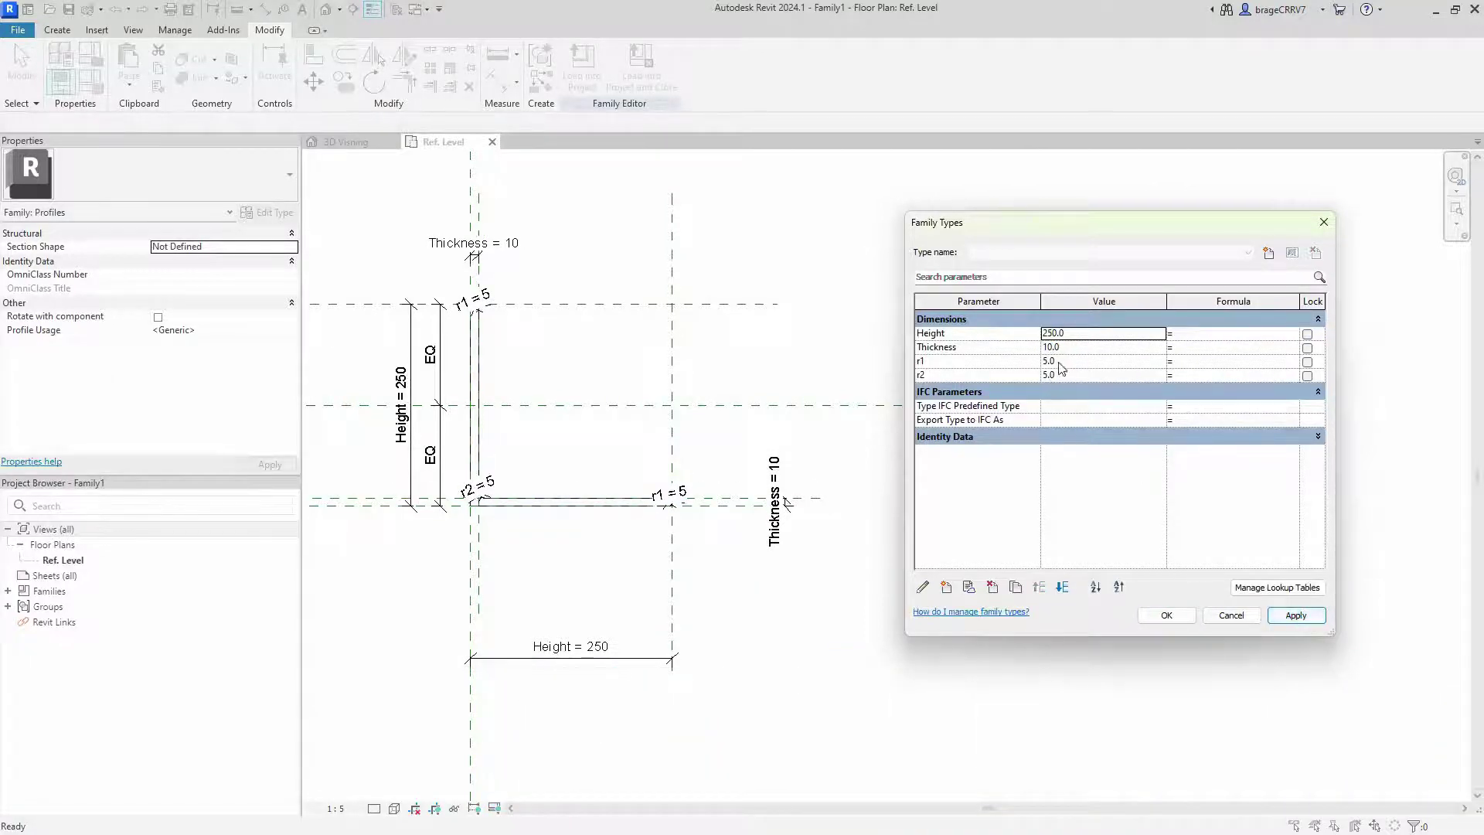
{"action": "double_click", "coordinate": [1059, 361]}
{"action": "type", "text": "3"}
{"action": "left_click", "coordinate": [1287, 622]}
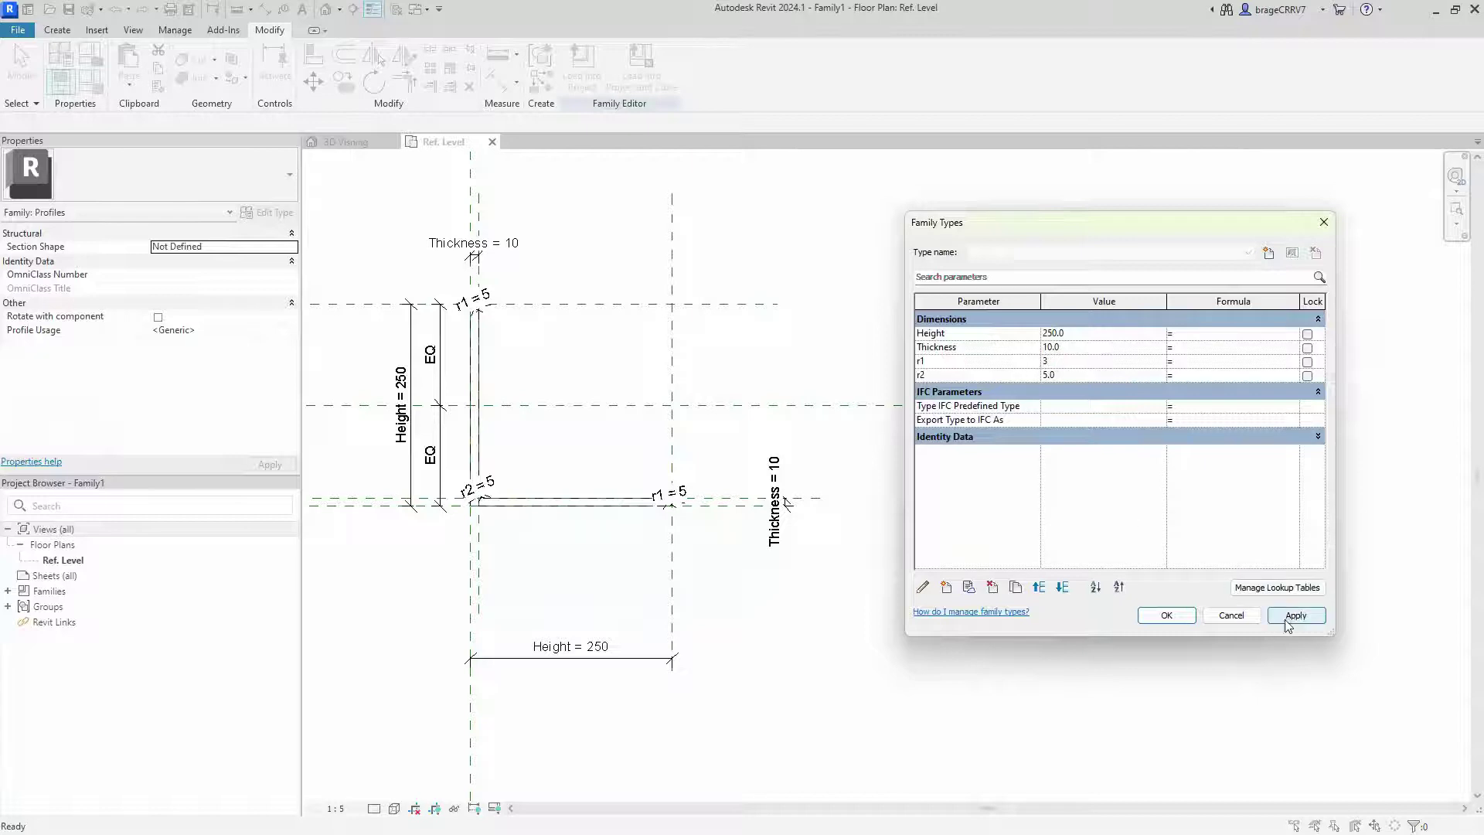
Try r2 at 10, then set r2 back to 5 and close Family Types.
{"action": "double_click", "coordinate": [1075, 373]}
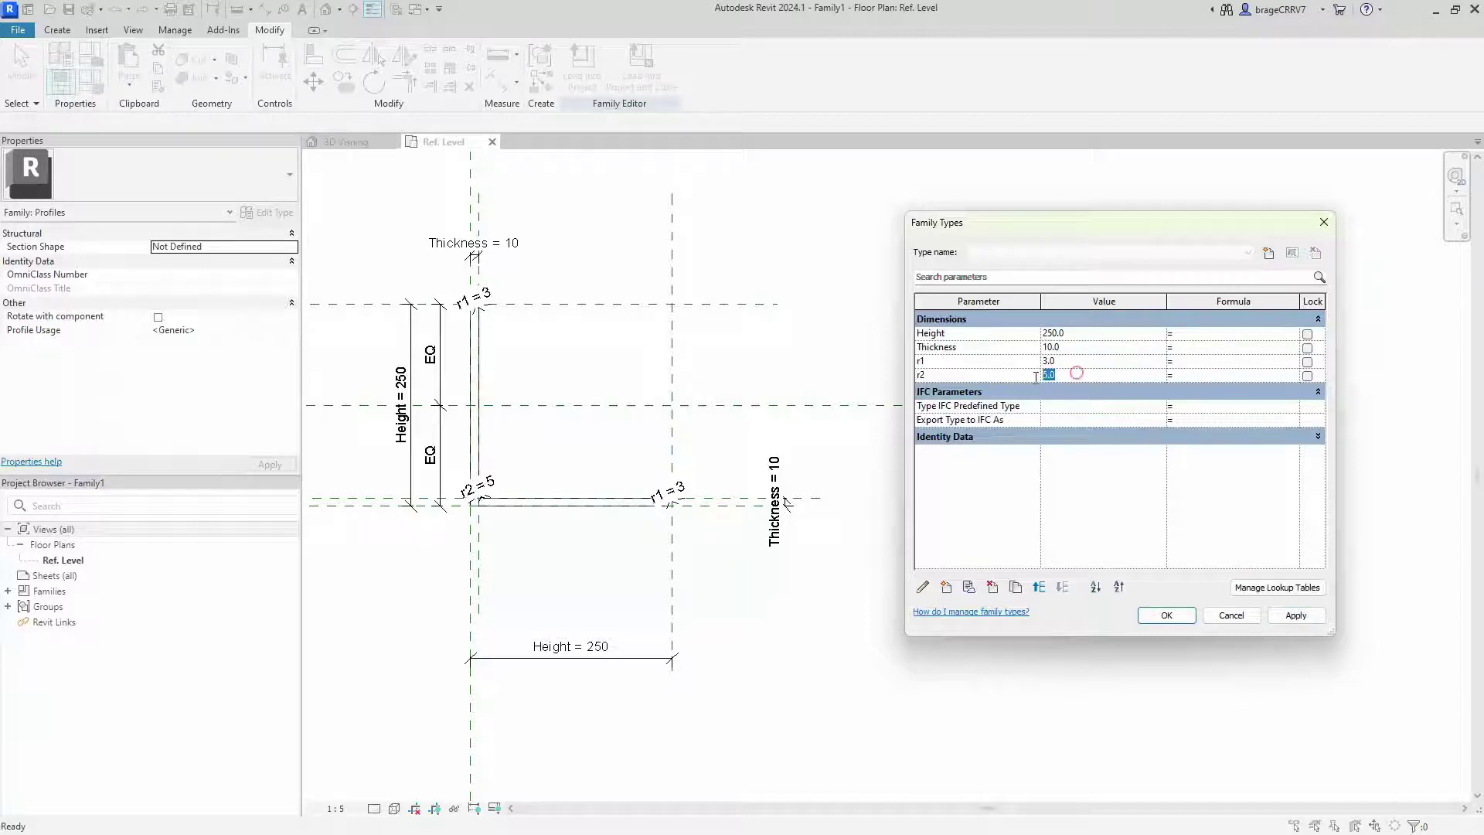
{"action": "type", "text": "4"}
{"action": "left_click", "coordinate": [1291, 616]}
{"action": "left_click", "coordinate": [1071, 376]}
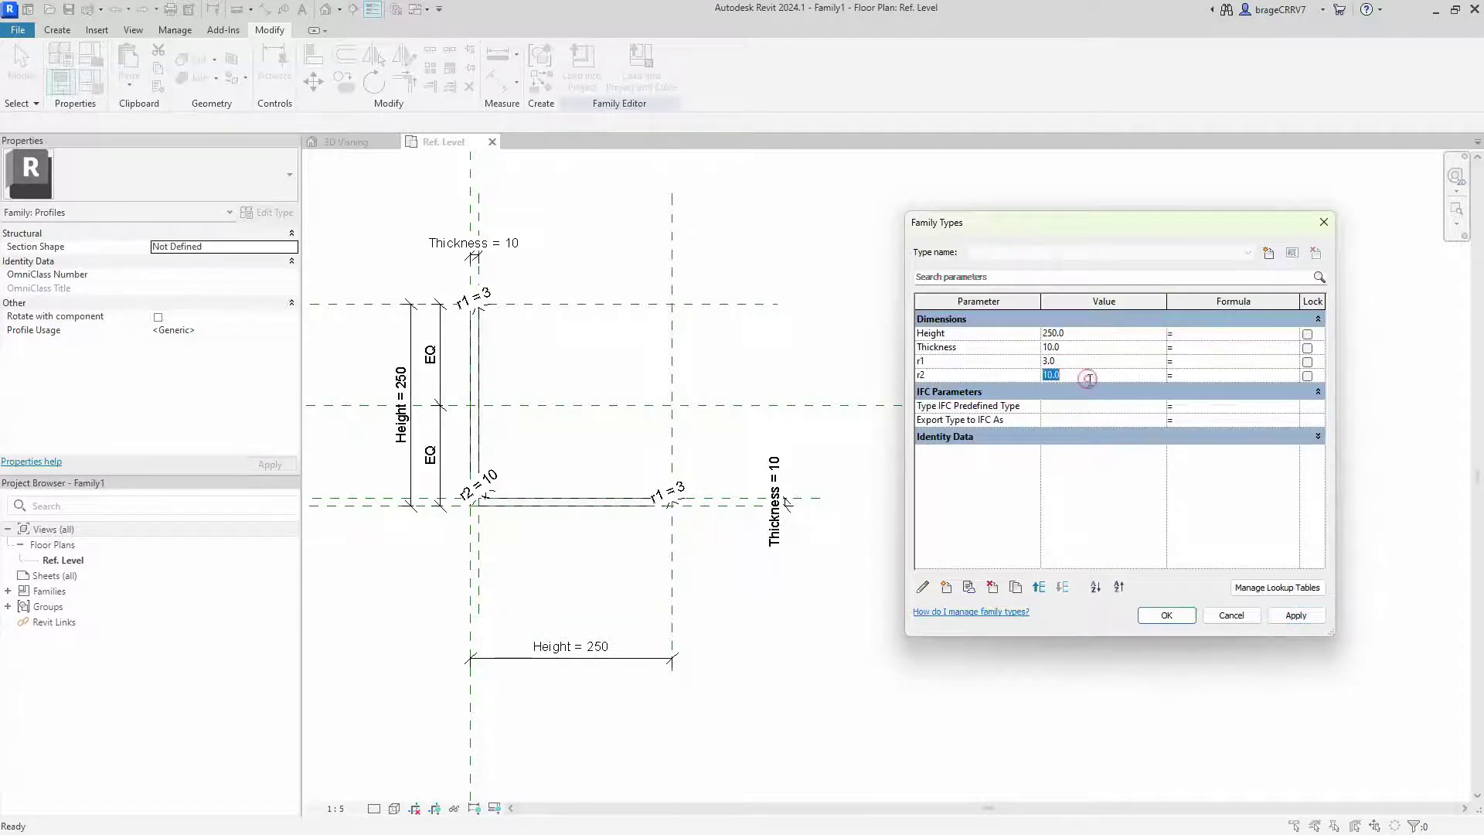
{"action": "type", "text": "5"}
{"action": "left_click", "coordinate": [1286, 620]}
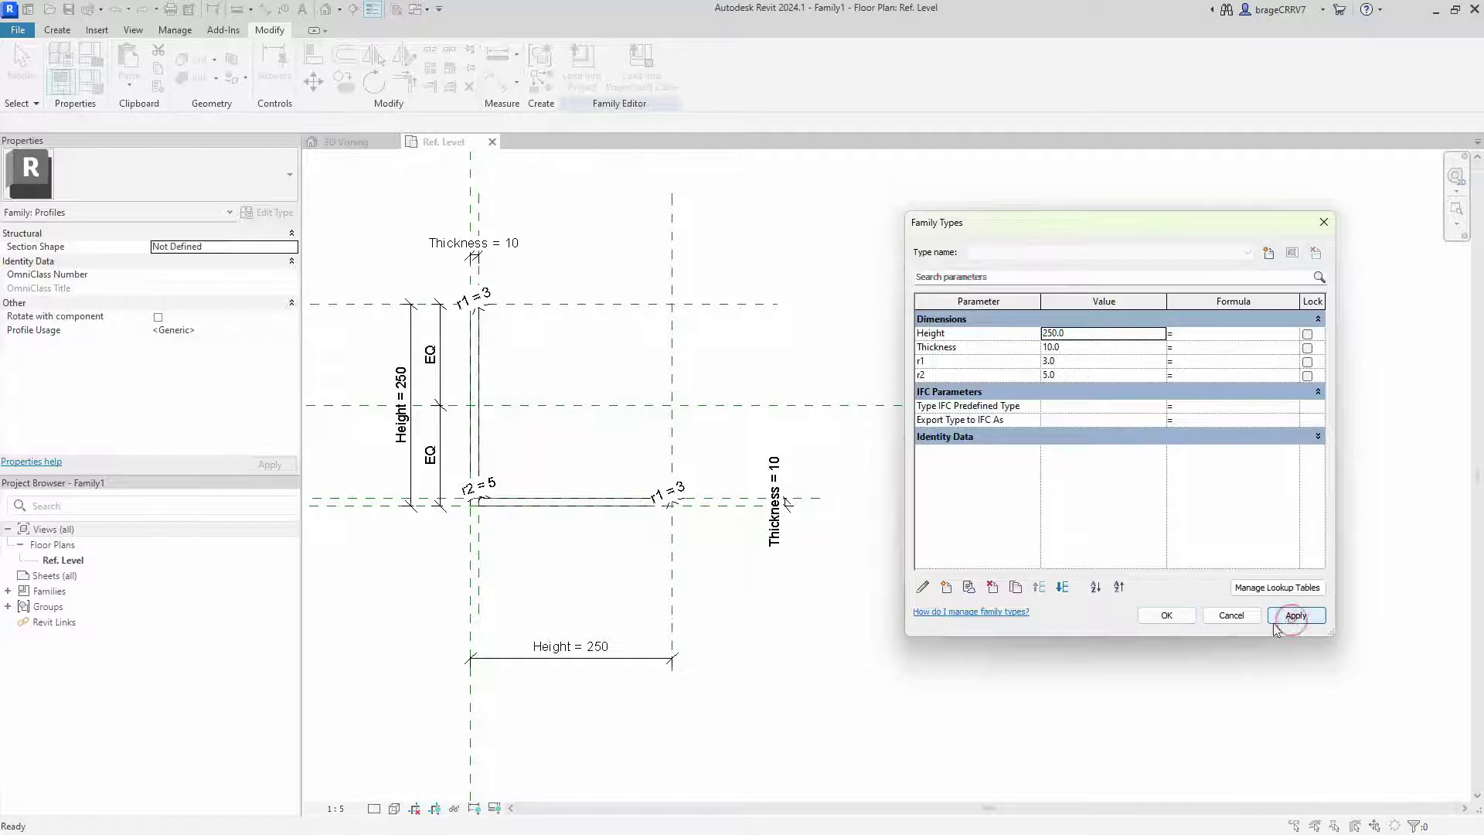
{"action": "left_click", "coordinate": [1167, 614]}
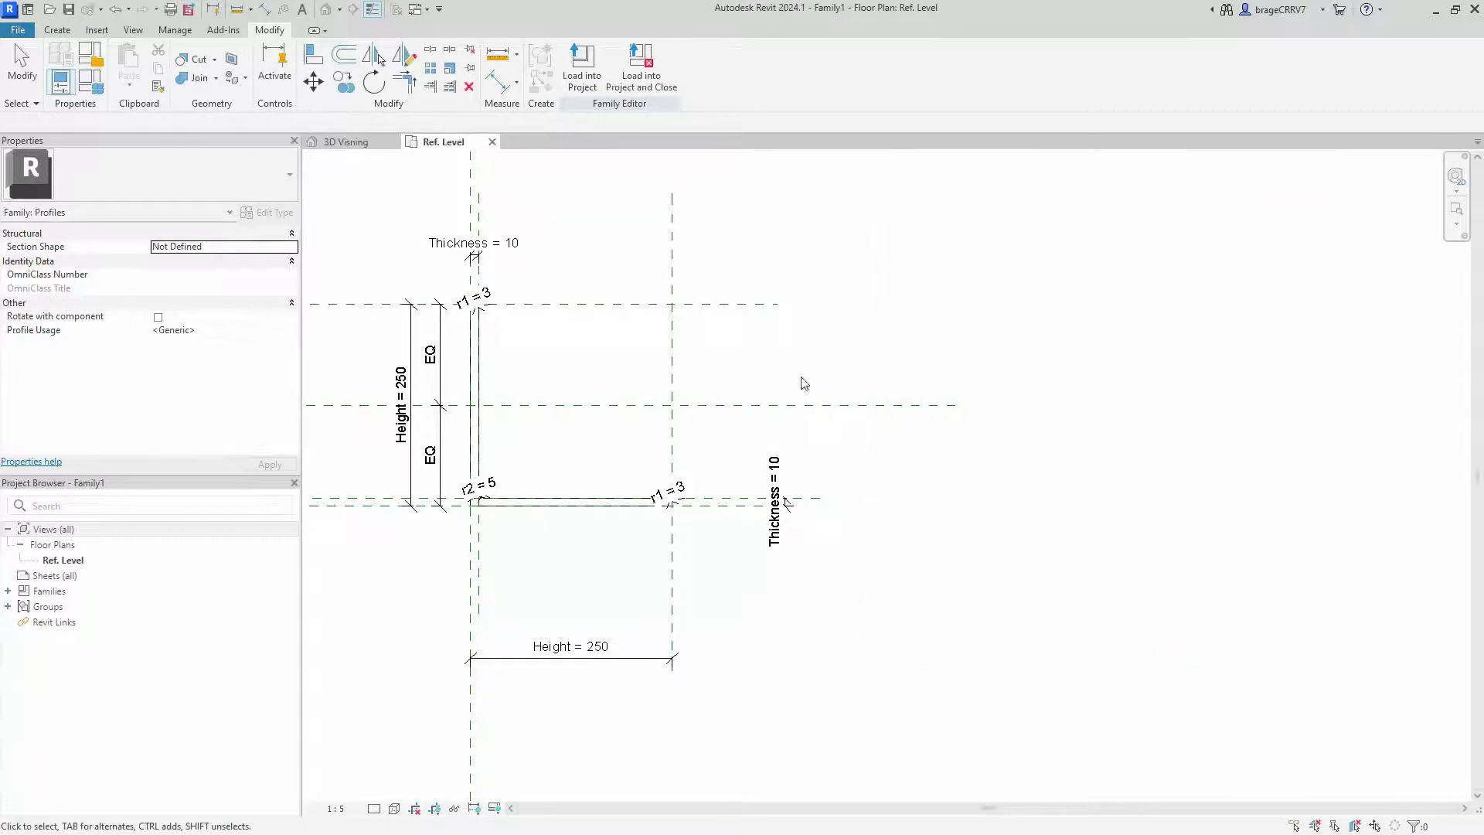
Purge all checked unused items from the L-profile family with Manage > Purge Unused.
{"action": "left_click", "coordinate": [174, 31]}
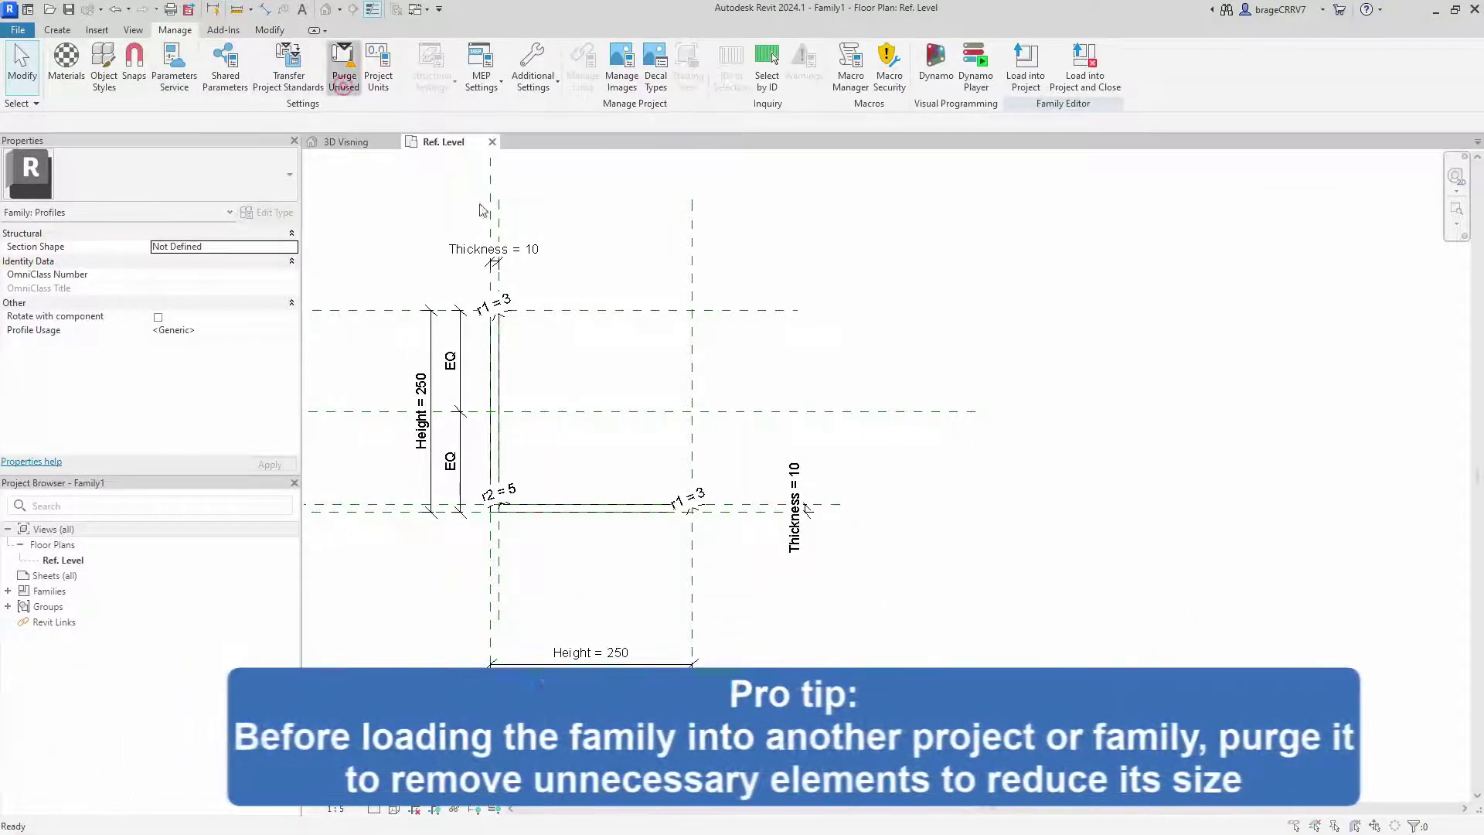
{"action": "left_click", "coordinate": [343, 64]}
{"action": "left_click", "coordinate": [793, 627]}
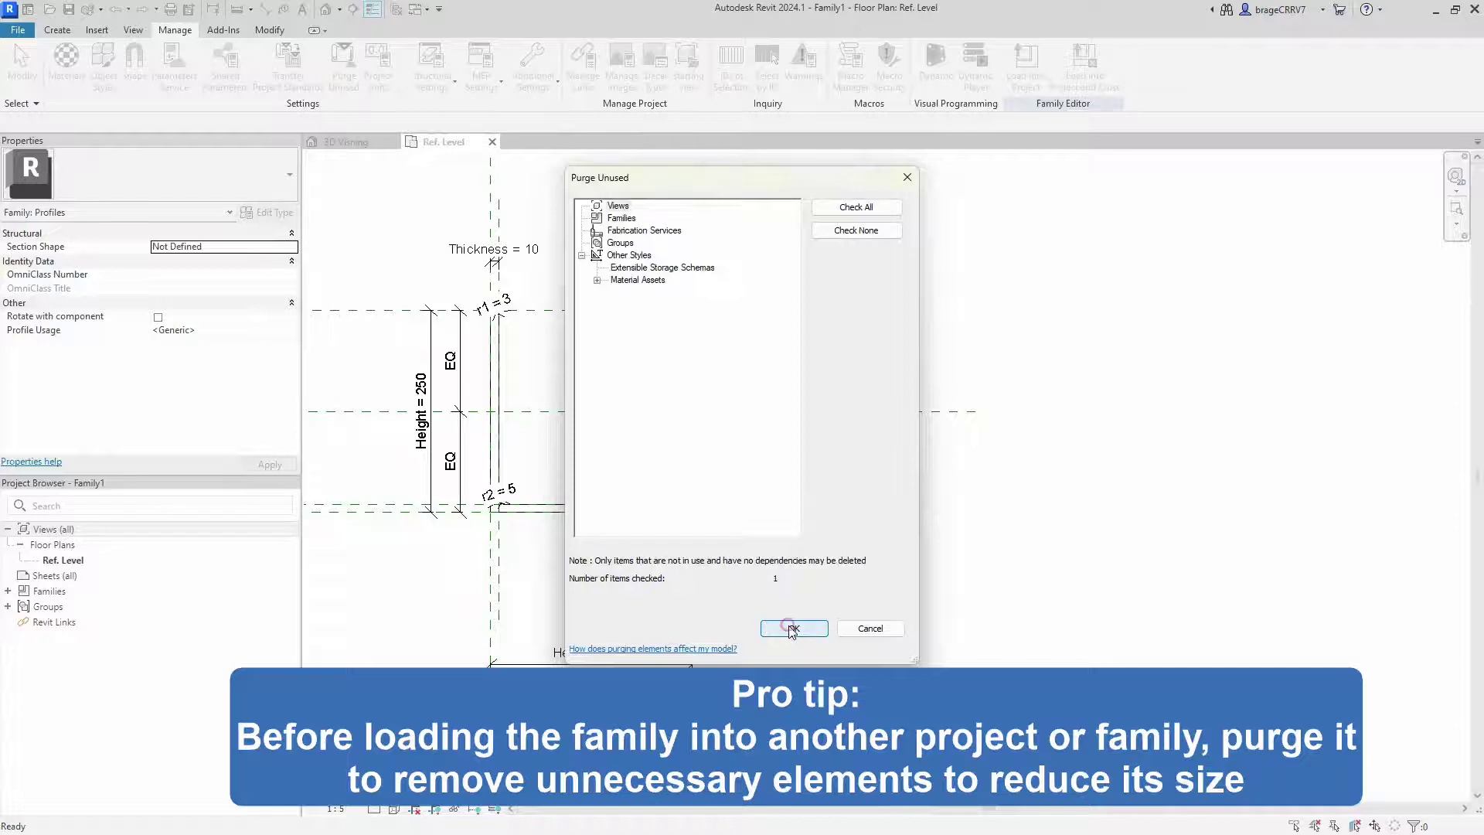
{"action": "left_click", "coordinate": [793, 628]}
Save the family to the Desktop as 'L-shape profile'.
{"action": "left_click", "coordinate": [17, 32]}
{"action": "mouse_move", "coordinate": [53, 130]}
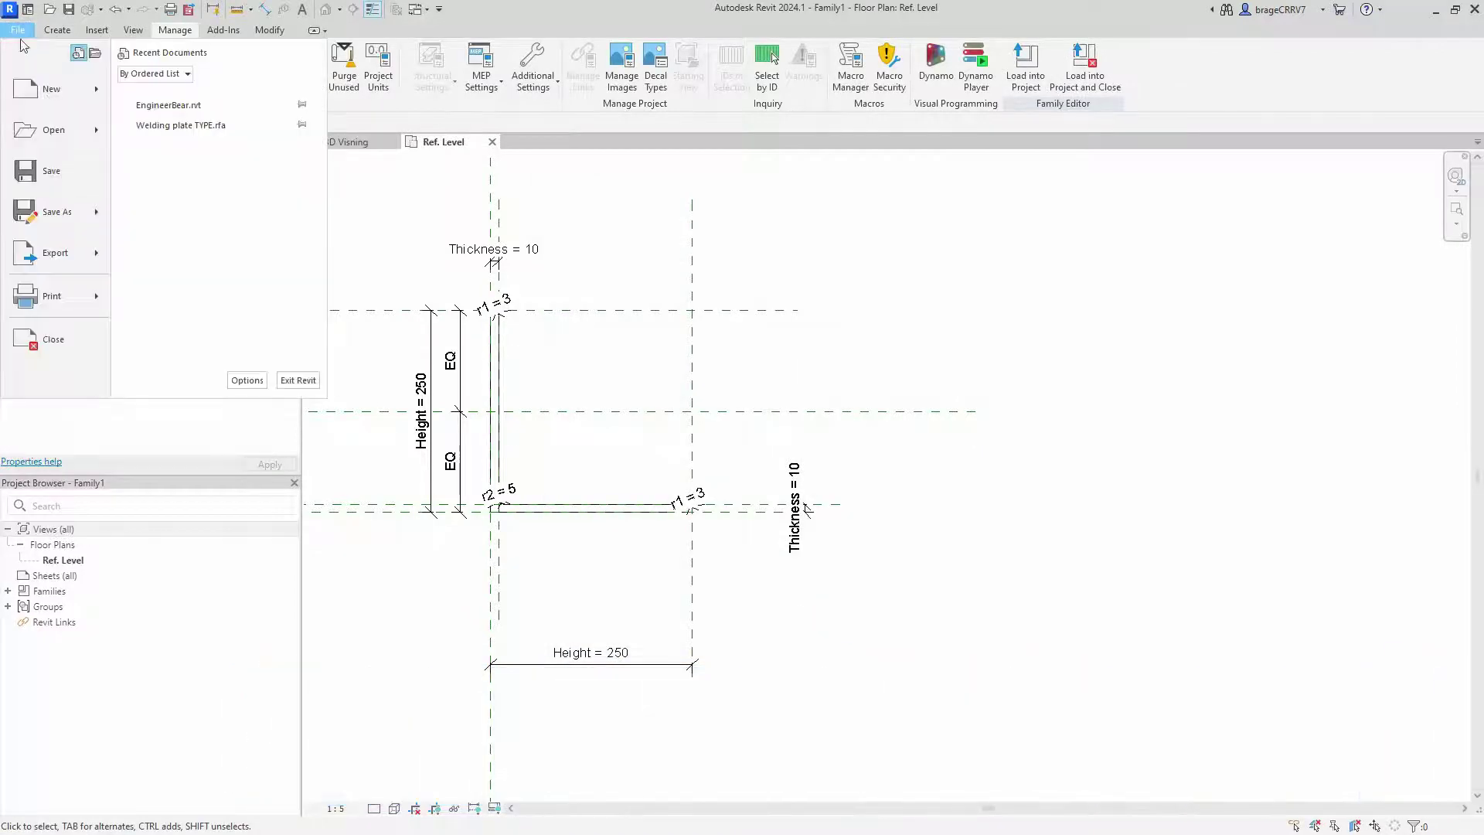
{"action": "left_click", "coordinate": [146, 206]}
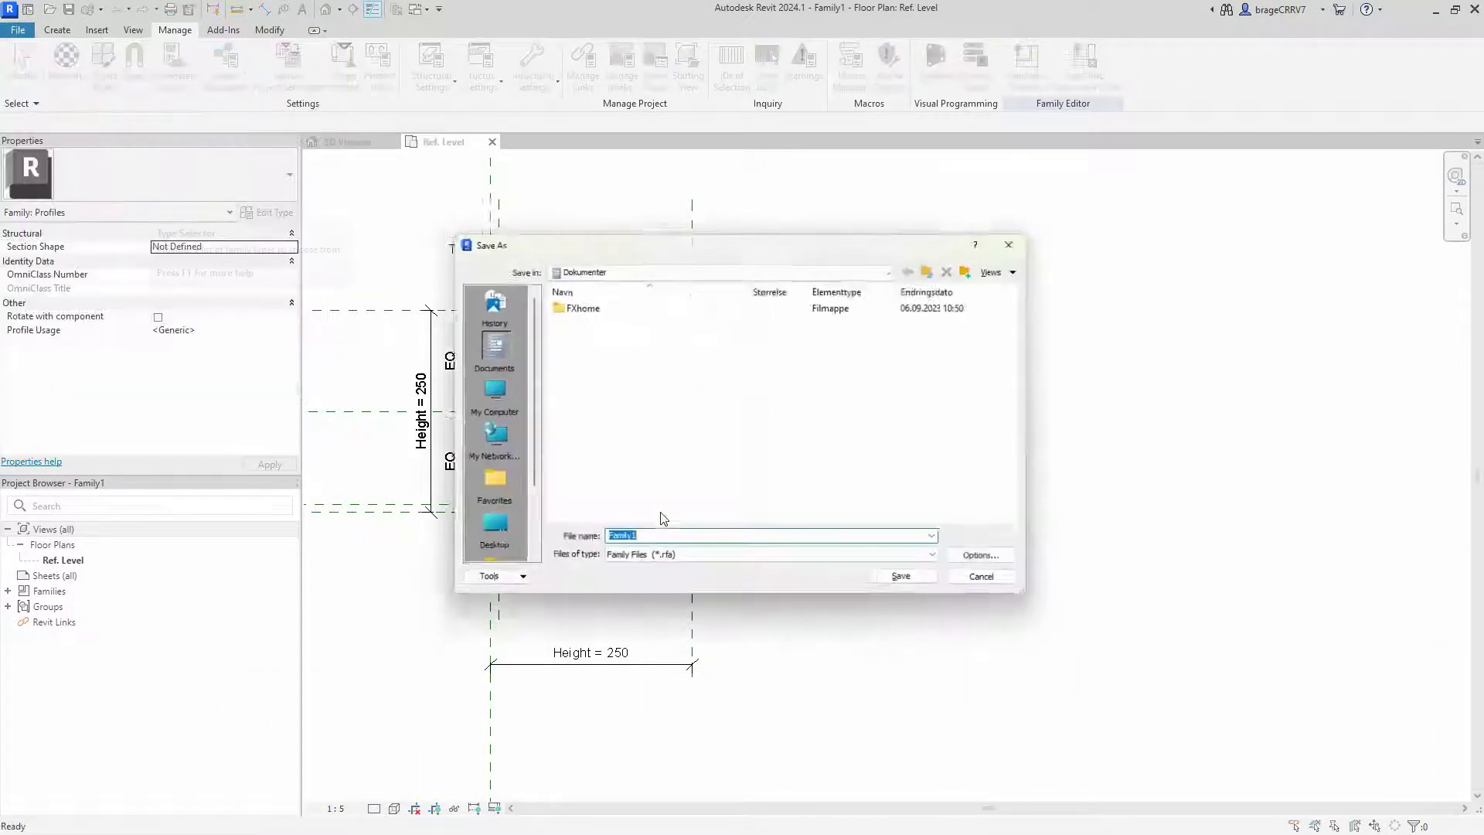
{"action": "left_click", "coordinate": [487, 531]}
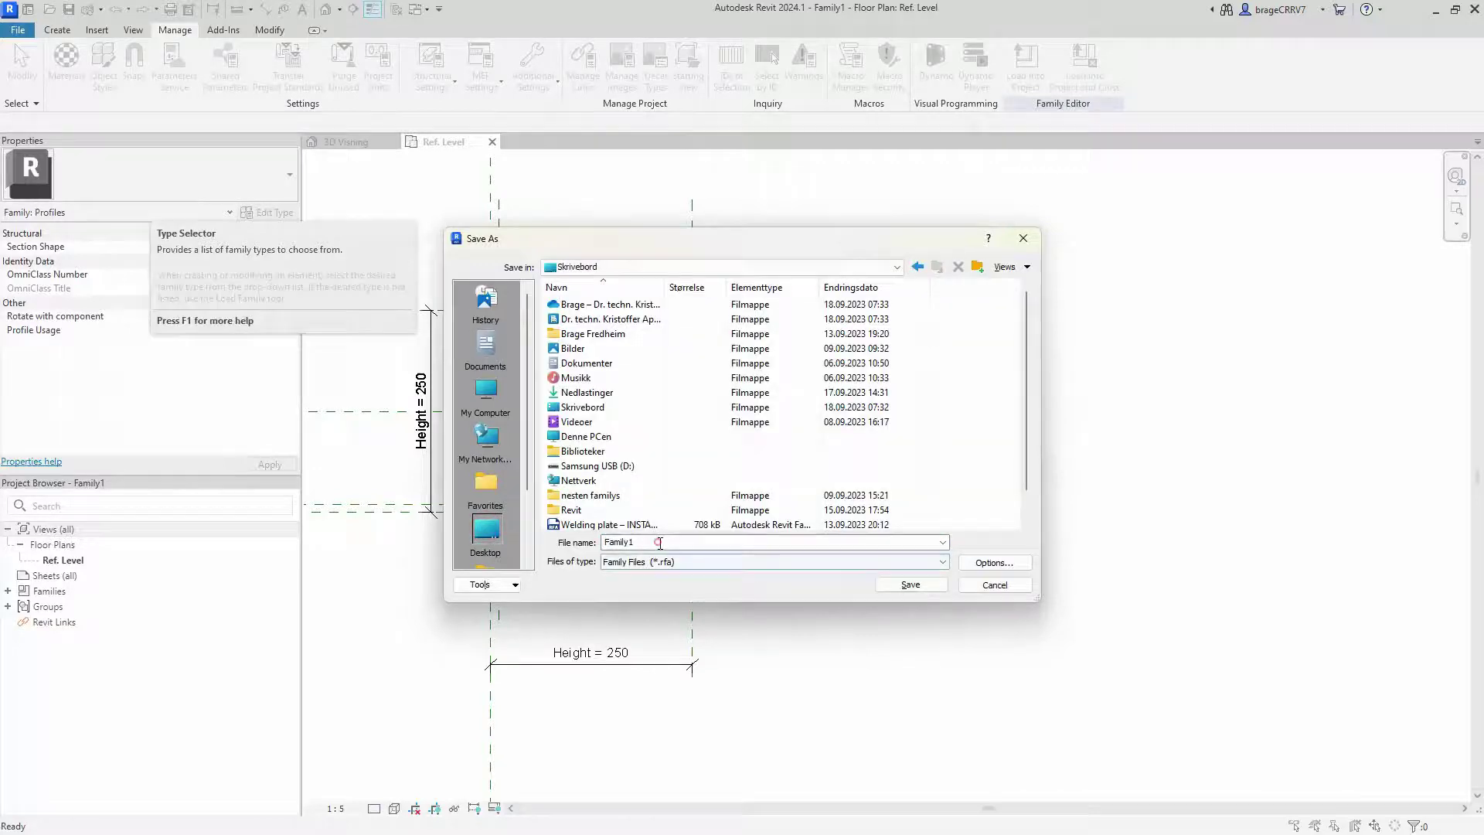
{"action": "double_click", "coordinate": [660, 543]}
{"action": "type", "text": "L-shape"}
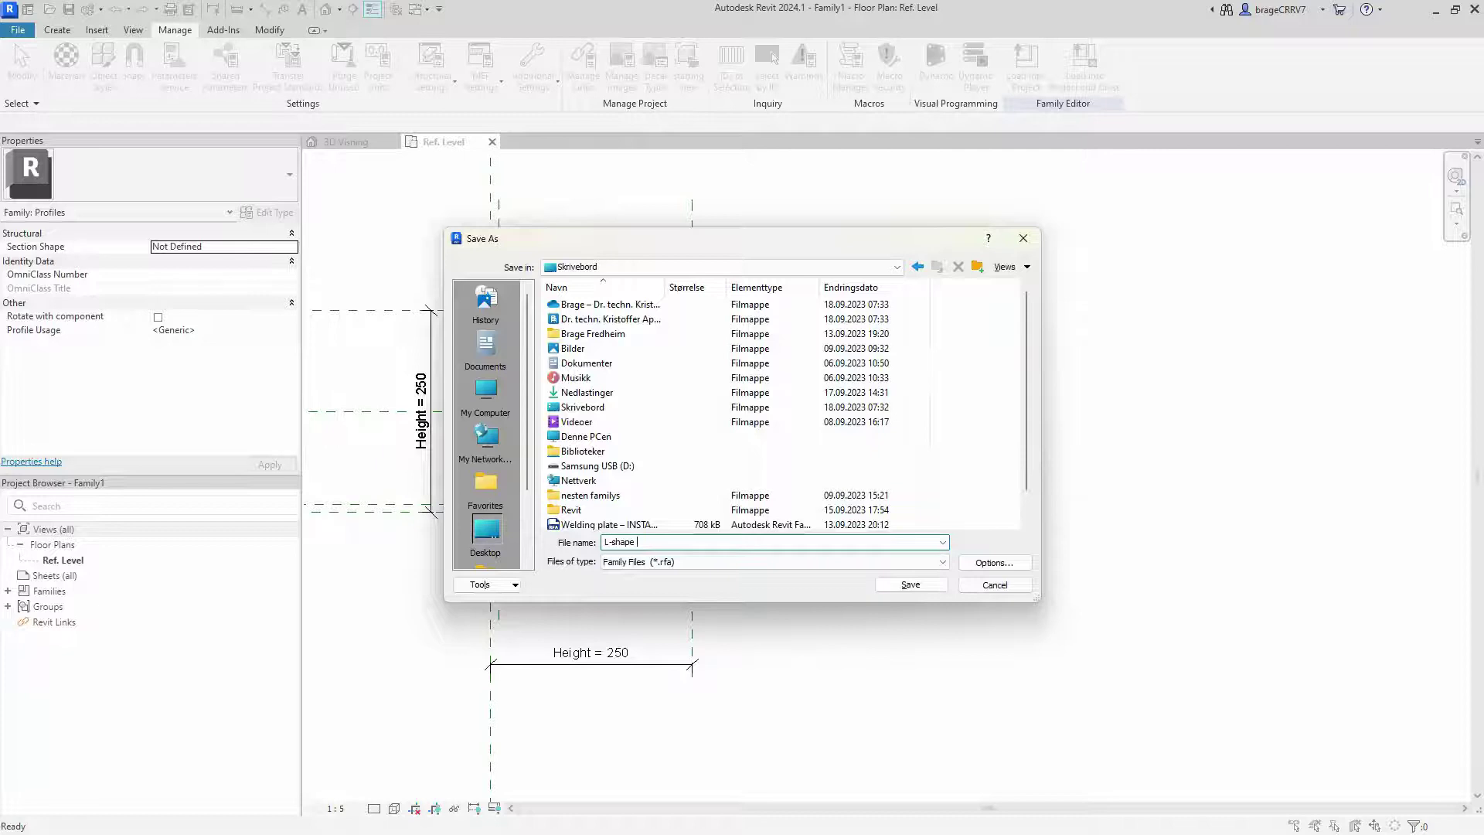
{"action": "type", "text": "file"}
{"action": "left_click", "coordinate": [910, 584]}
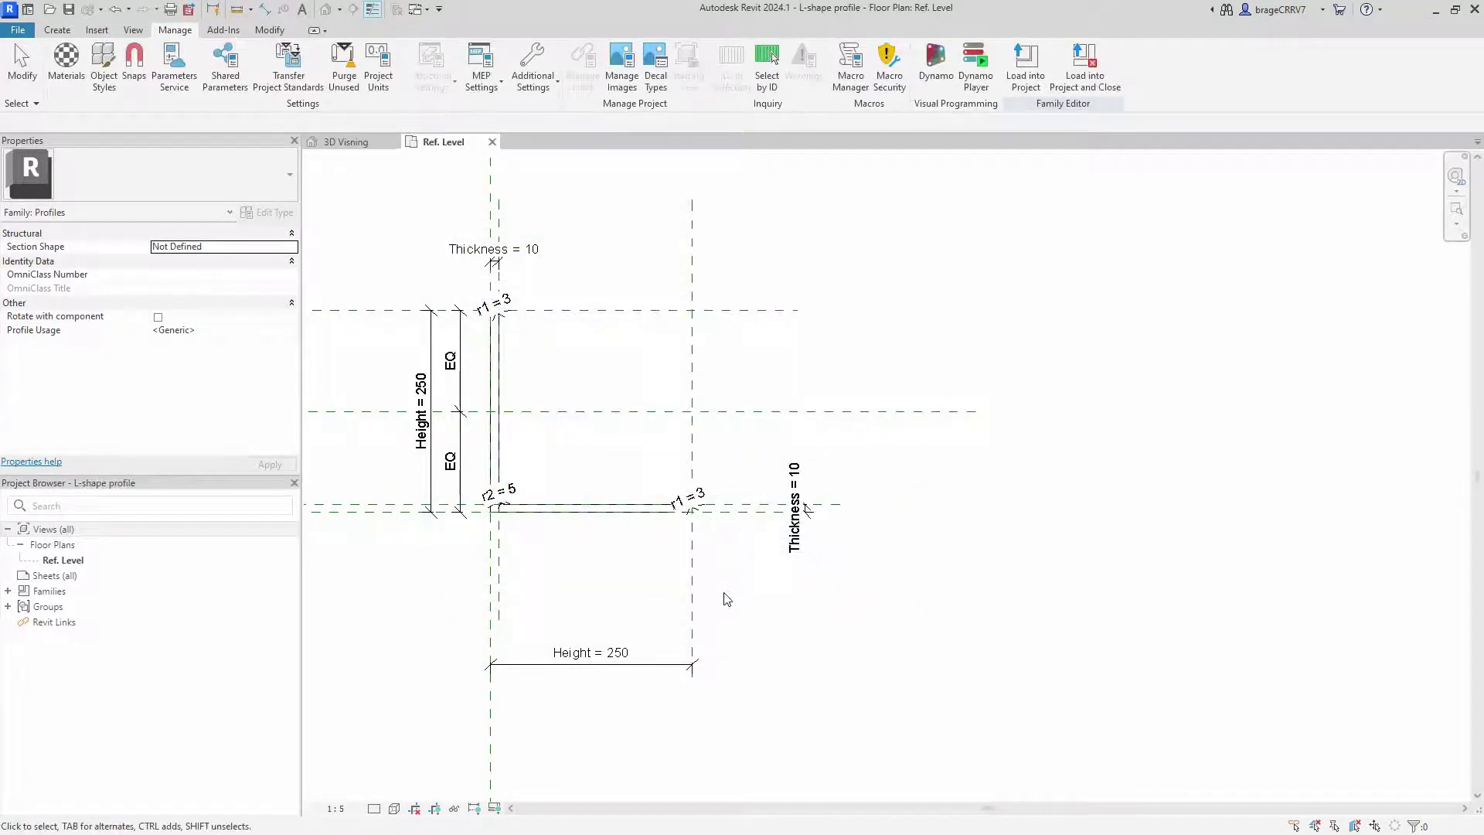
Move the Height dimension closer to the profile outline.
{"action": "left_click_drag", "start_coordinate": [623, 663], "coordinate": [623, 577]}
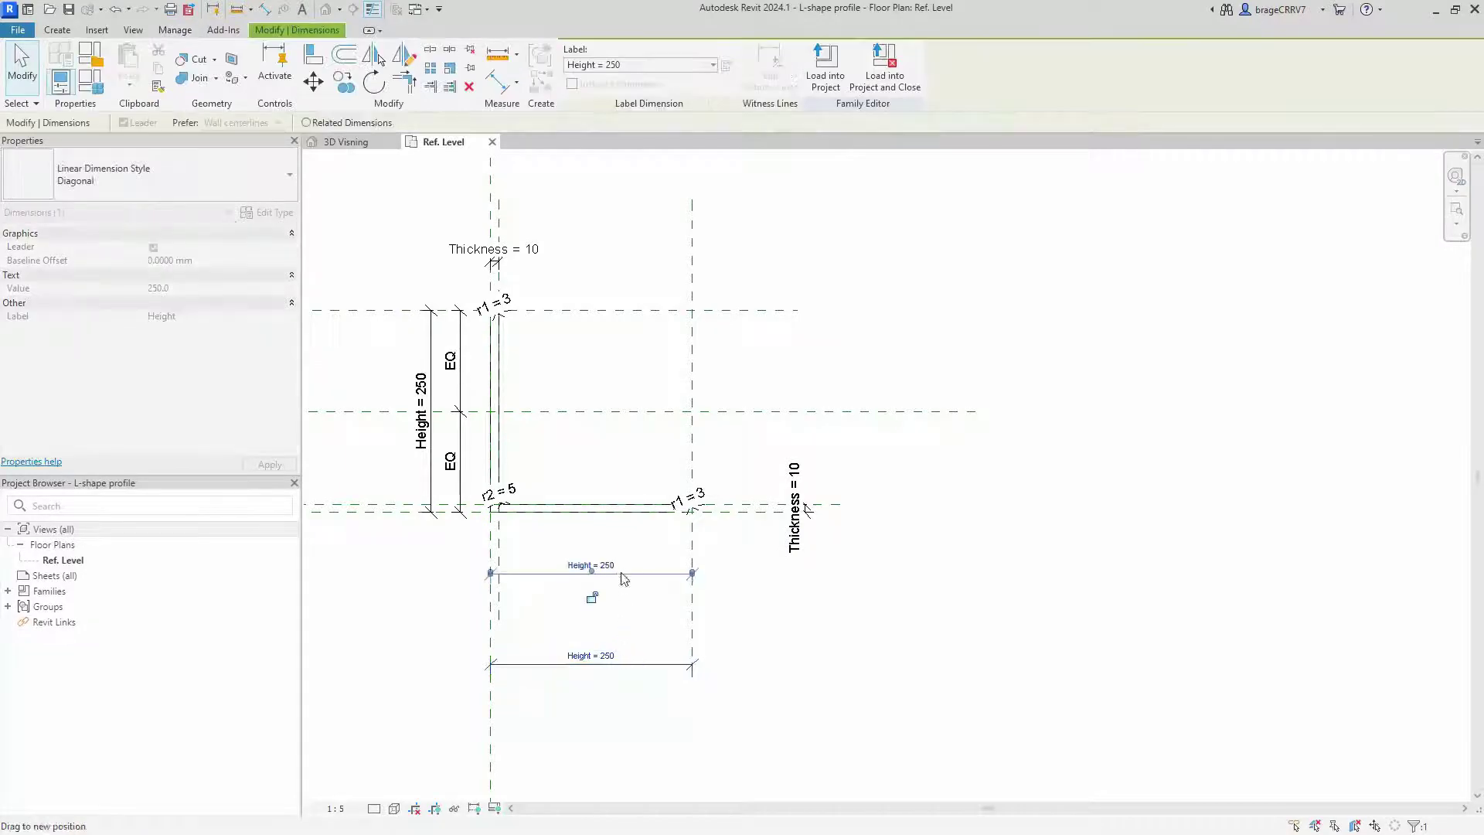
{"action": "left_click", "coordinate": [765, 615]}
{"action": "middle_click_drag", "start_coordinate": [765, 620], "coordinate": [806, 623]}
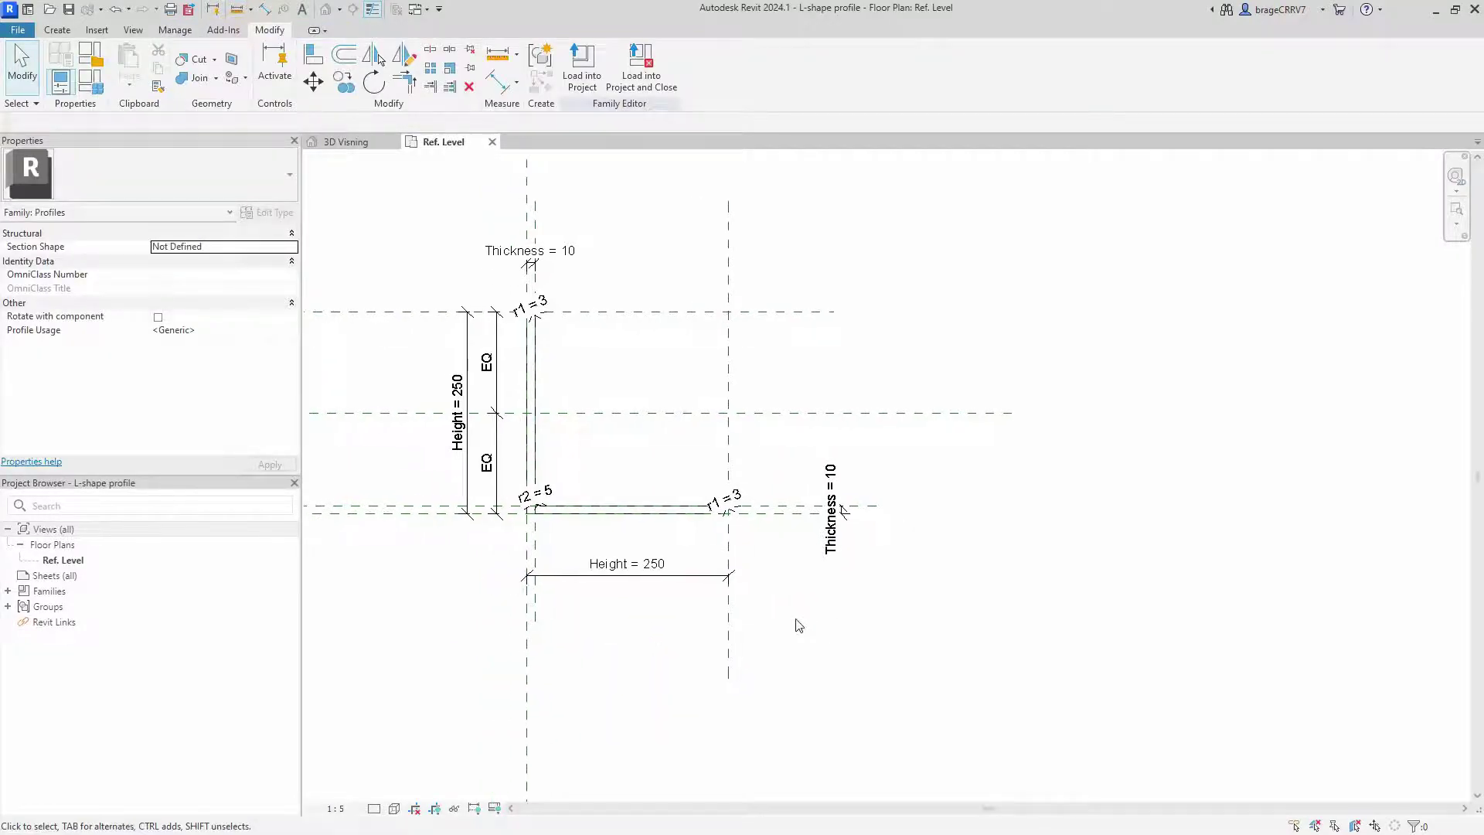
{"action": "left_click", "coordinate": [17, 30]}
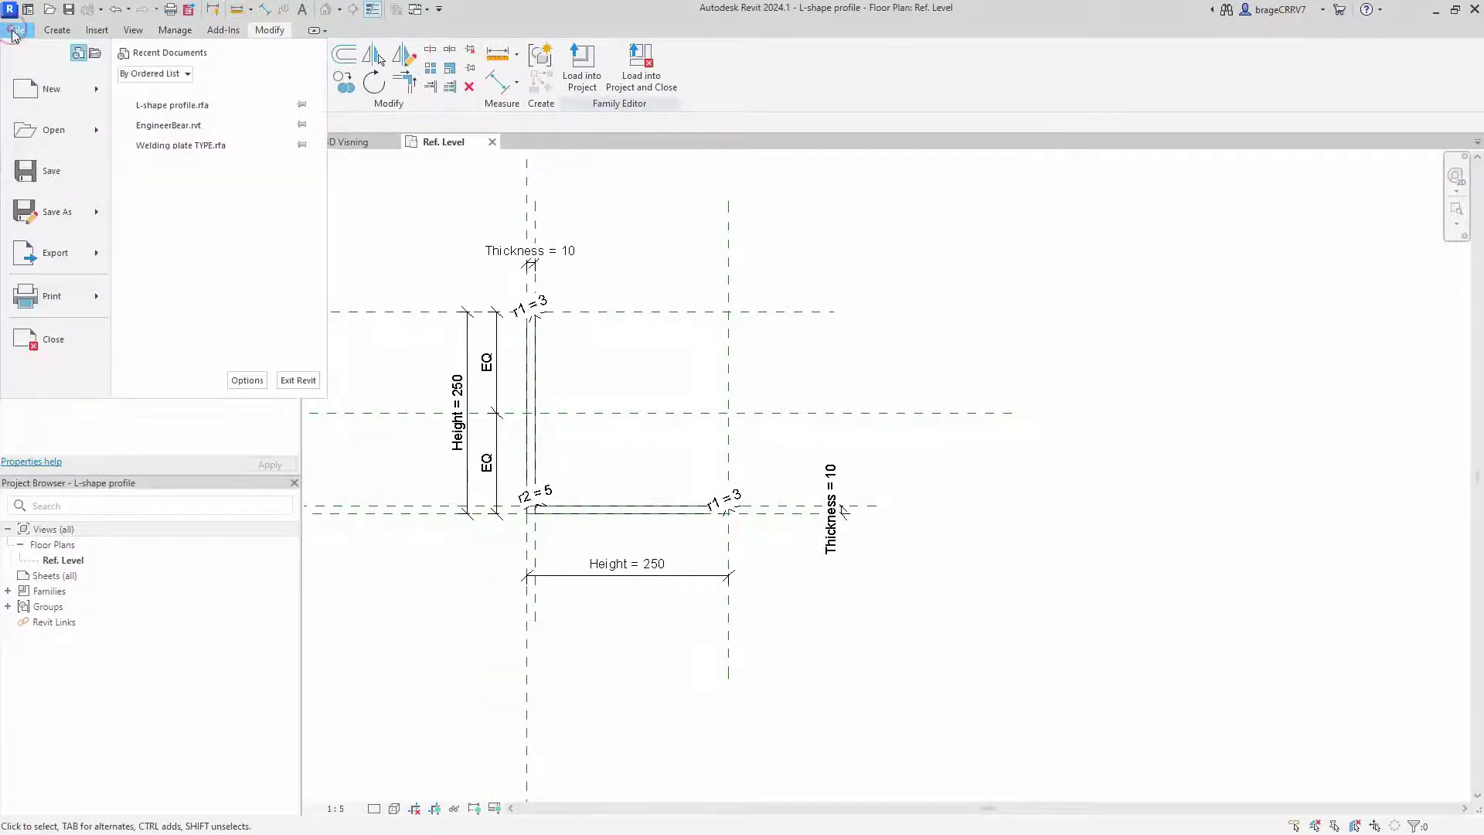
{"action": "mouse_move", "coordinate": [51, 90]}
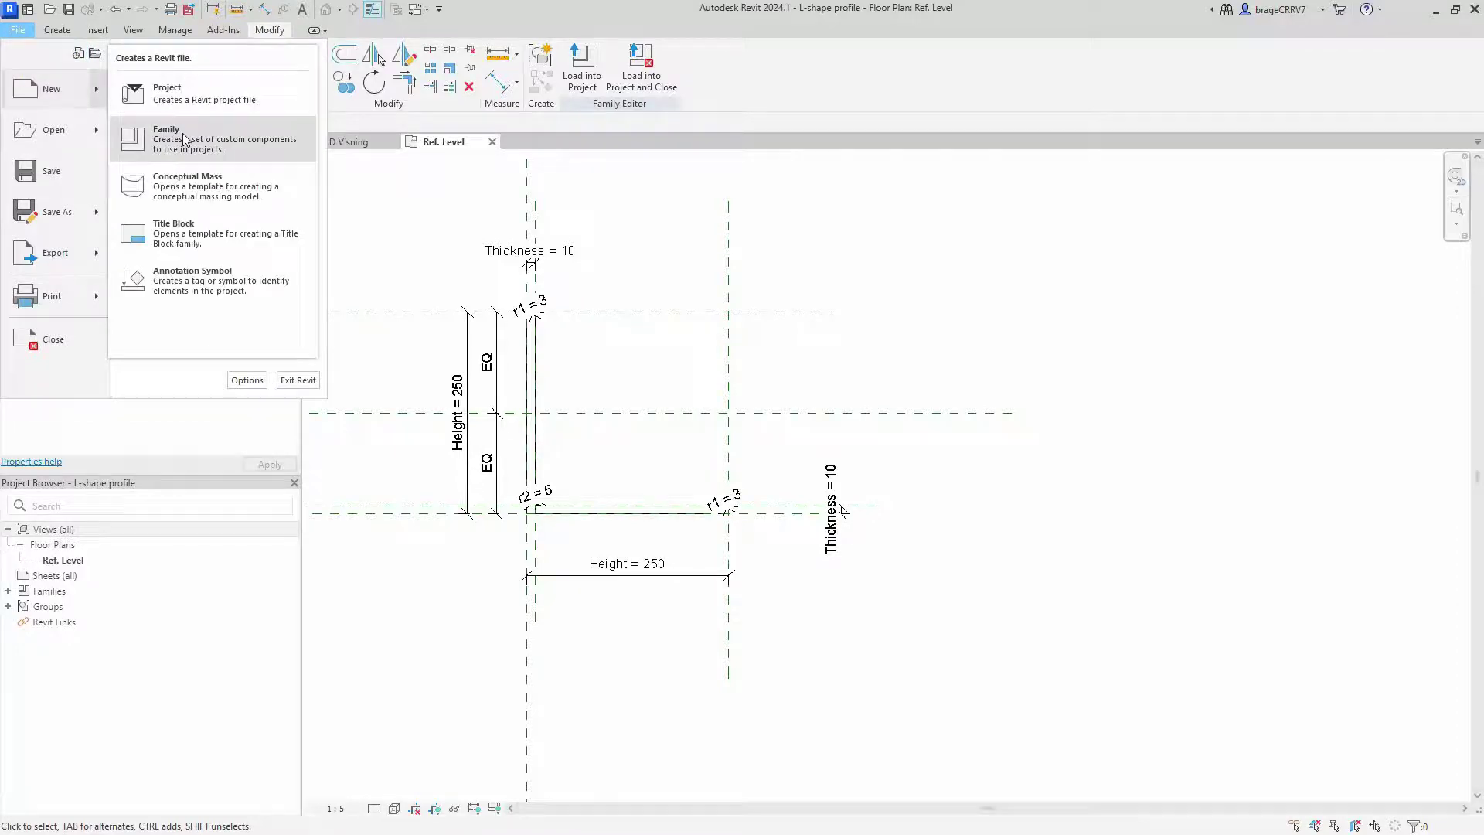
Create a new family from the Metric Structural Framing - Beams and Braces.rft template.
{"action": "left_click", "coordinate": [174, 133]}
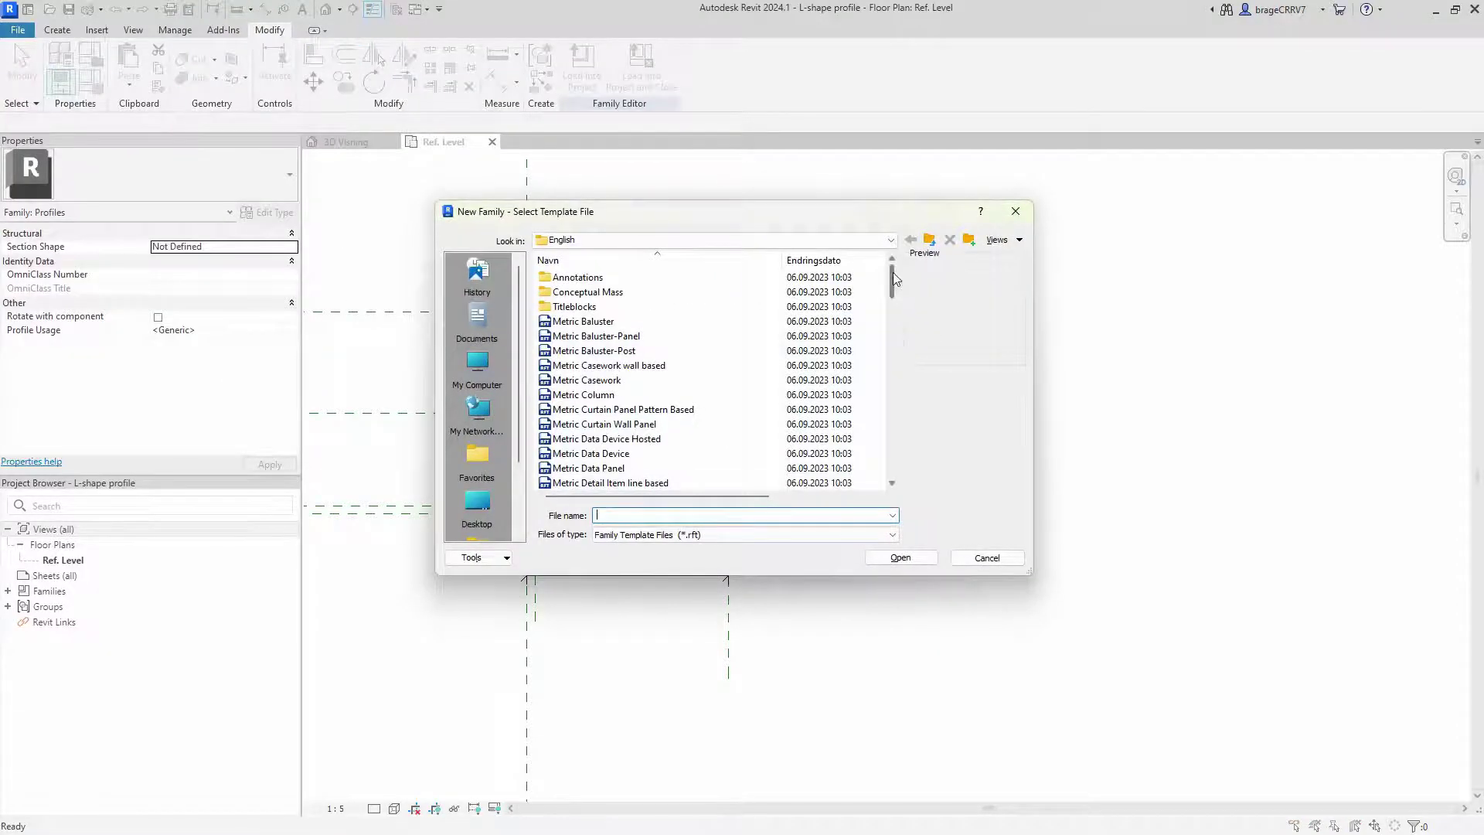
{"action": "left_click_drag", "start_coordinate": [894, 273], "coordinate": [878, 441]}
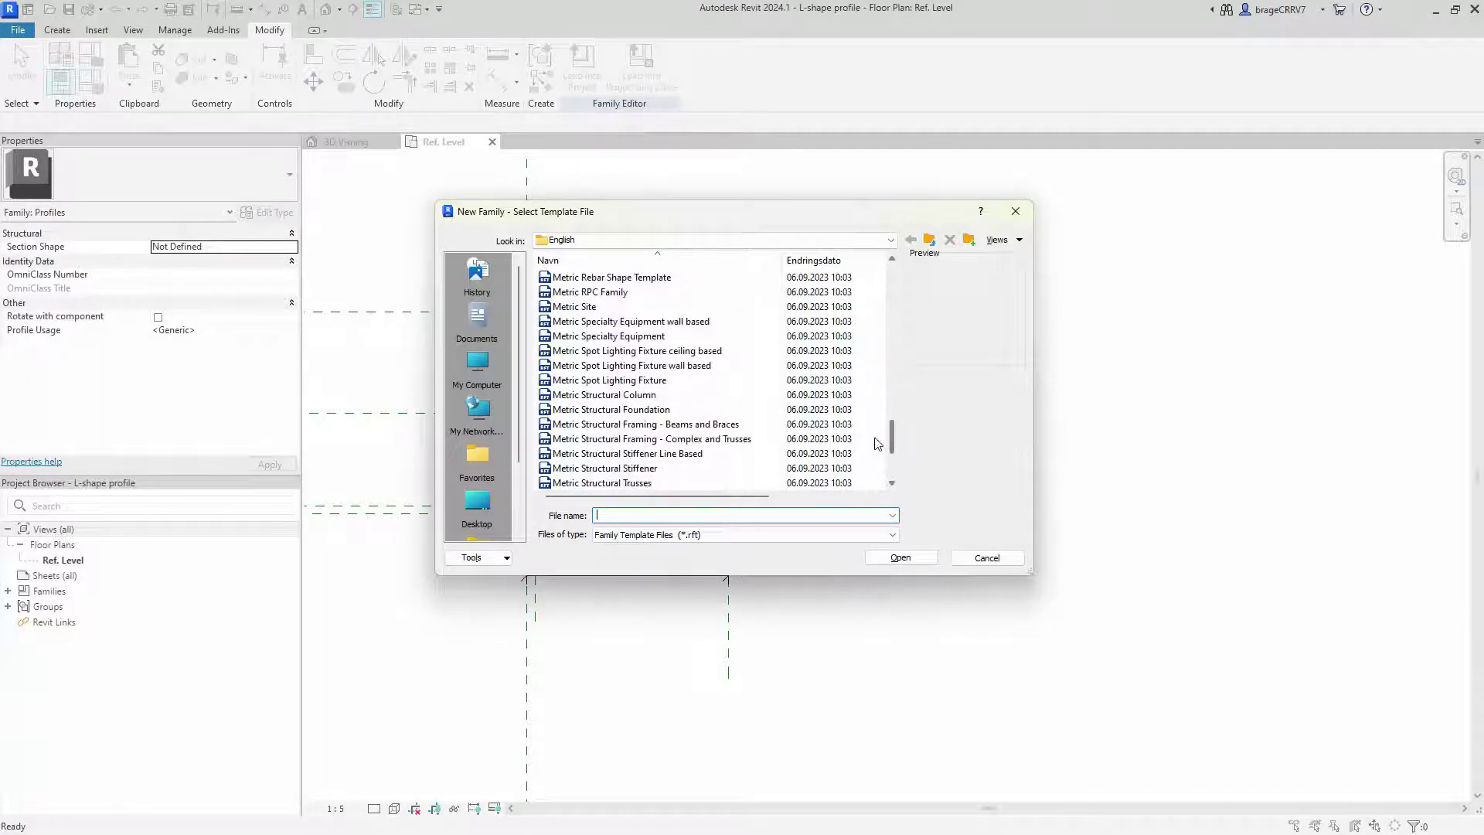
{"action": "left_click", "coordinate": [664, 425]}
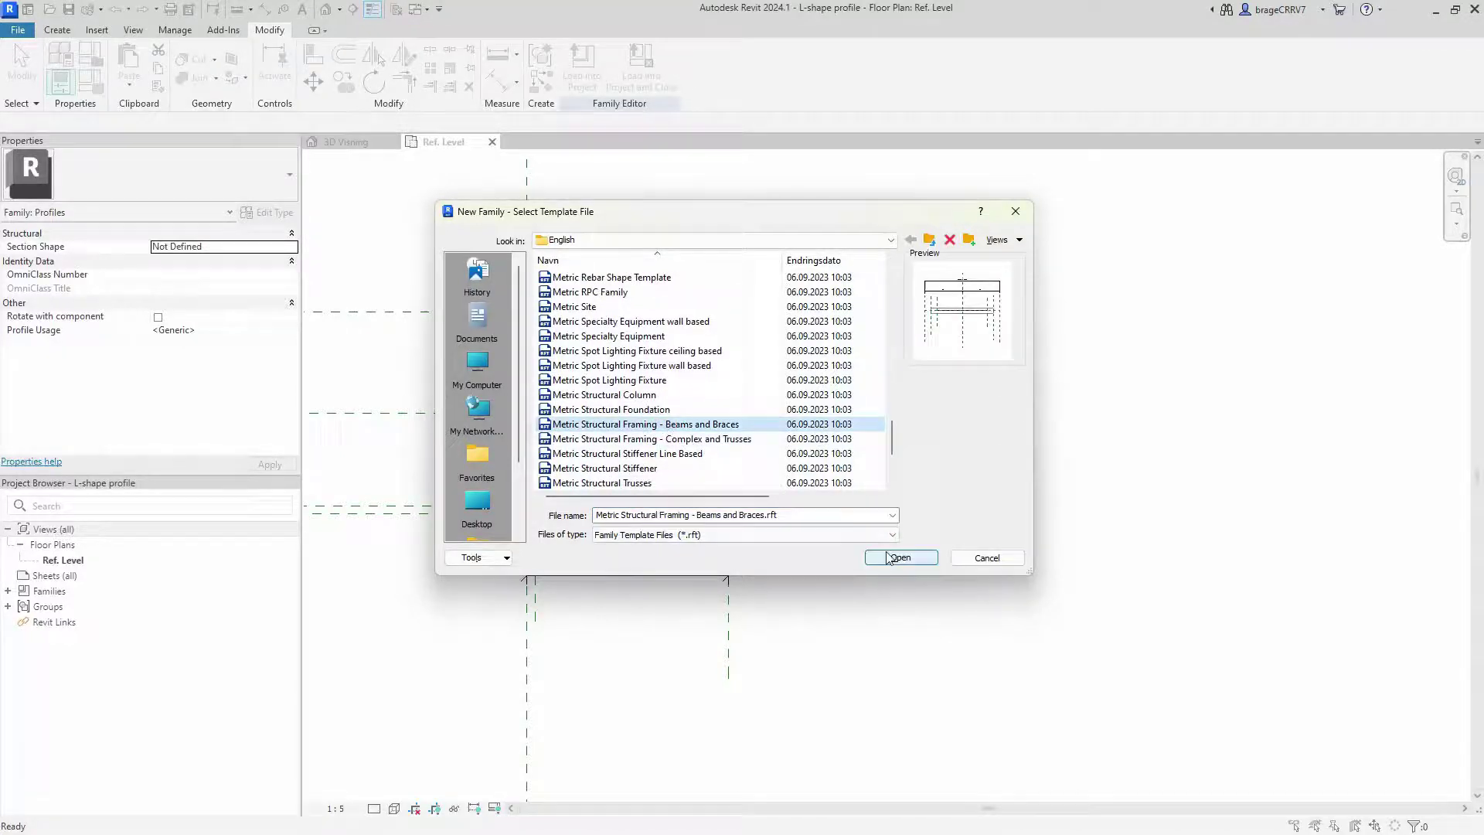
{"action": "left_click", "coordinate": [892, 558]}
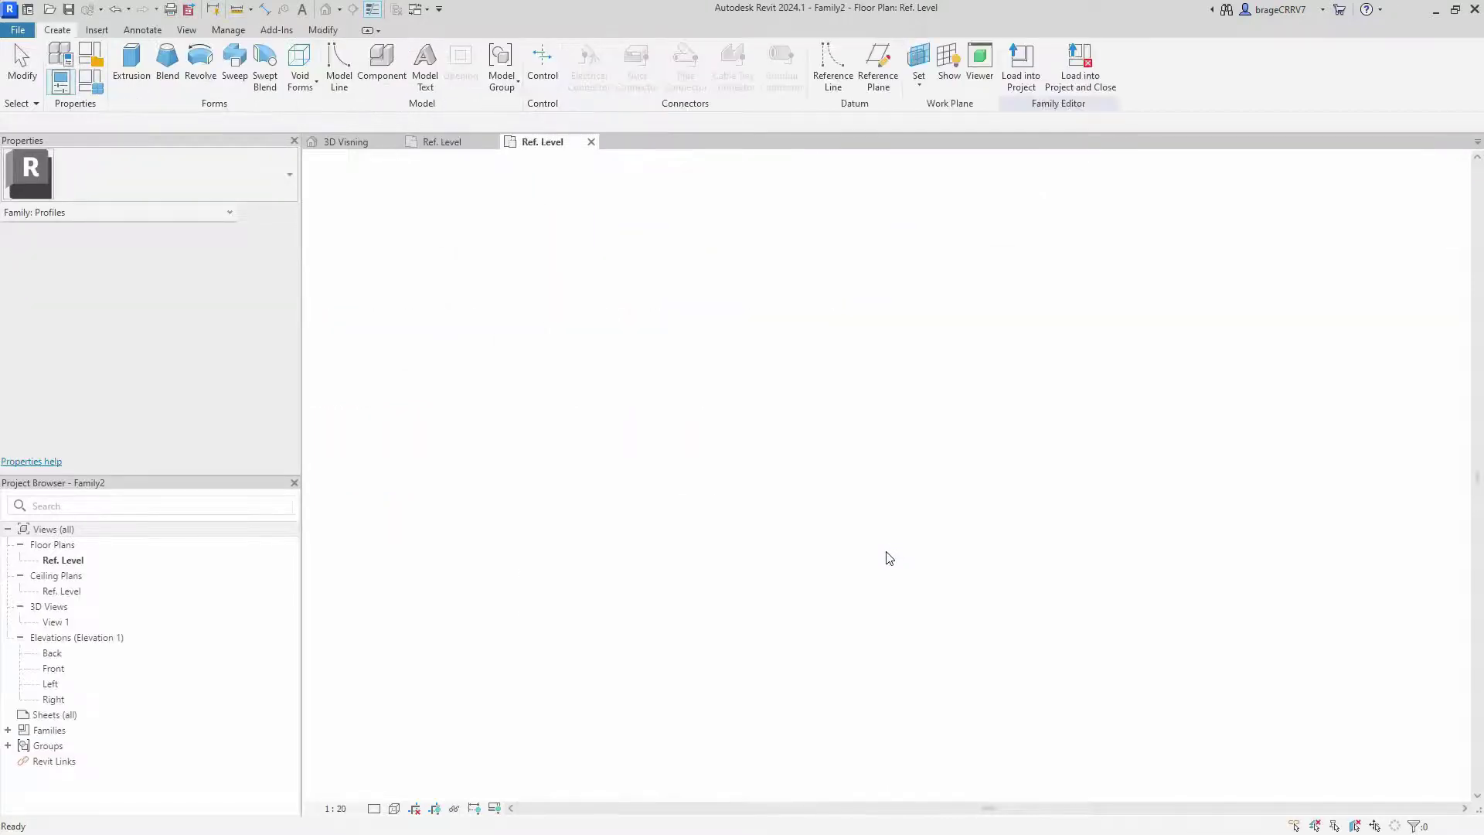
{"action": "mouse_move", "coordinate": [887, 558]}
{"action": "middle_mouse_down"}
{"action": "mouse_move", "coordinate": [728, 544]}
{"action": "mouse_move", "coordinate": [746, 545]}
{"action": "middle_mouse_up"}
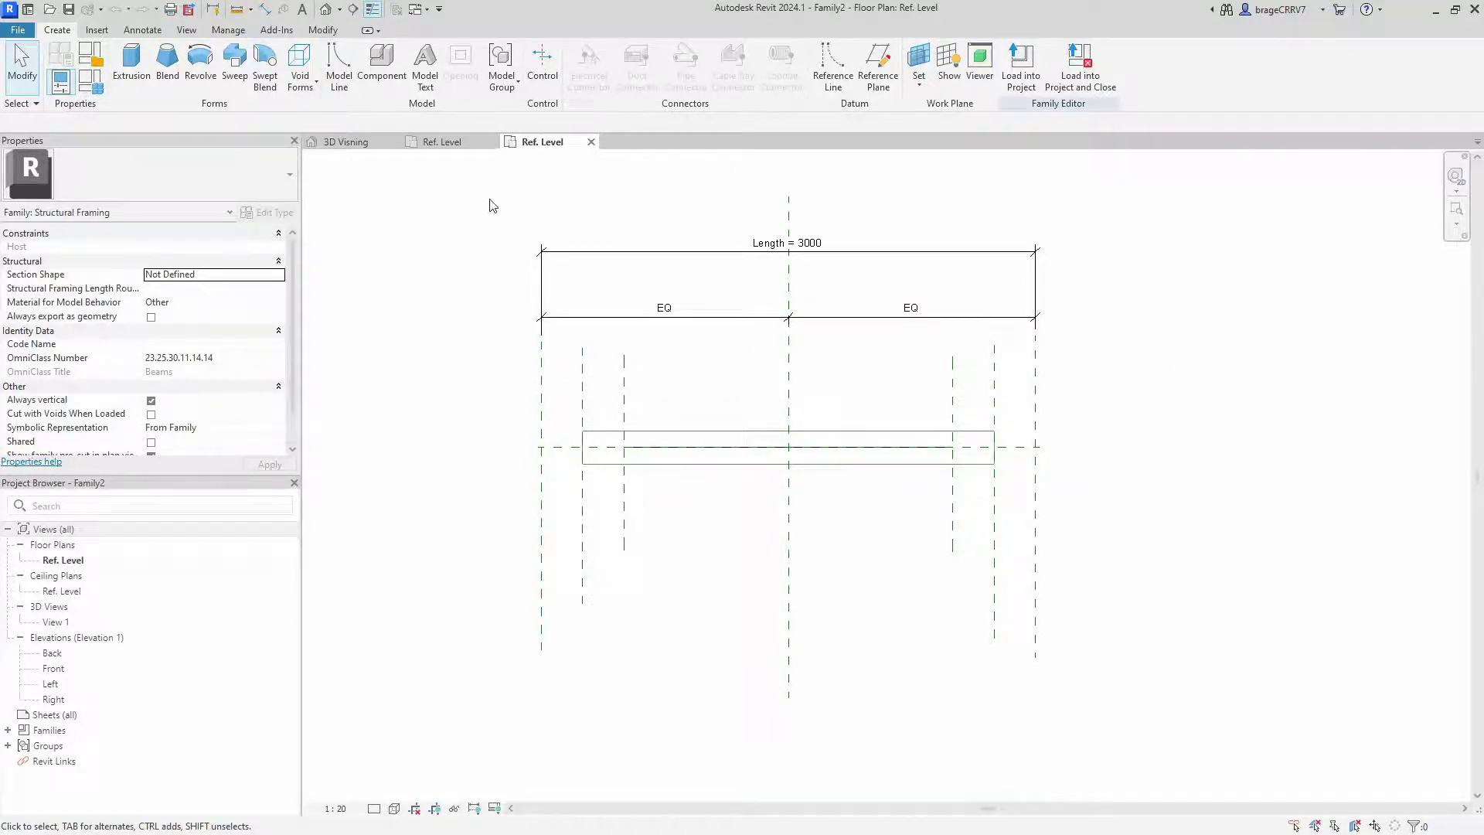
Load Family2 into EngineerBear and place a beam between two points.
{"action": "left_click", "coordinate": [1020, 69]}
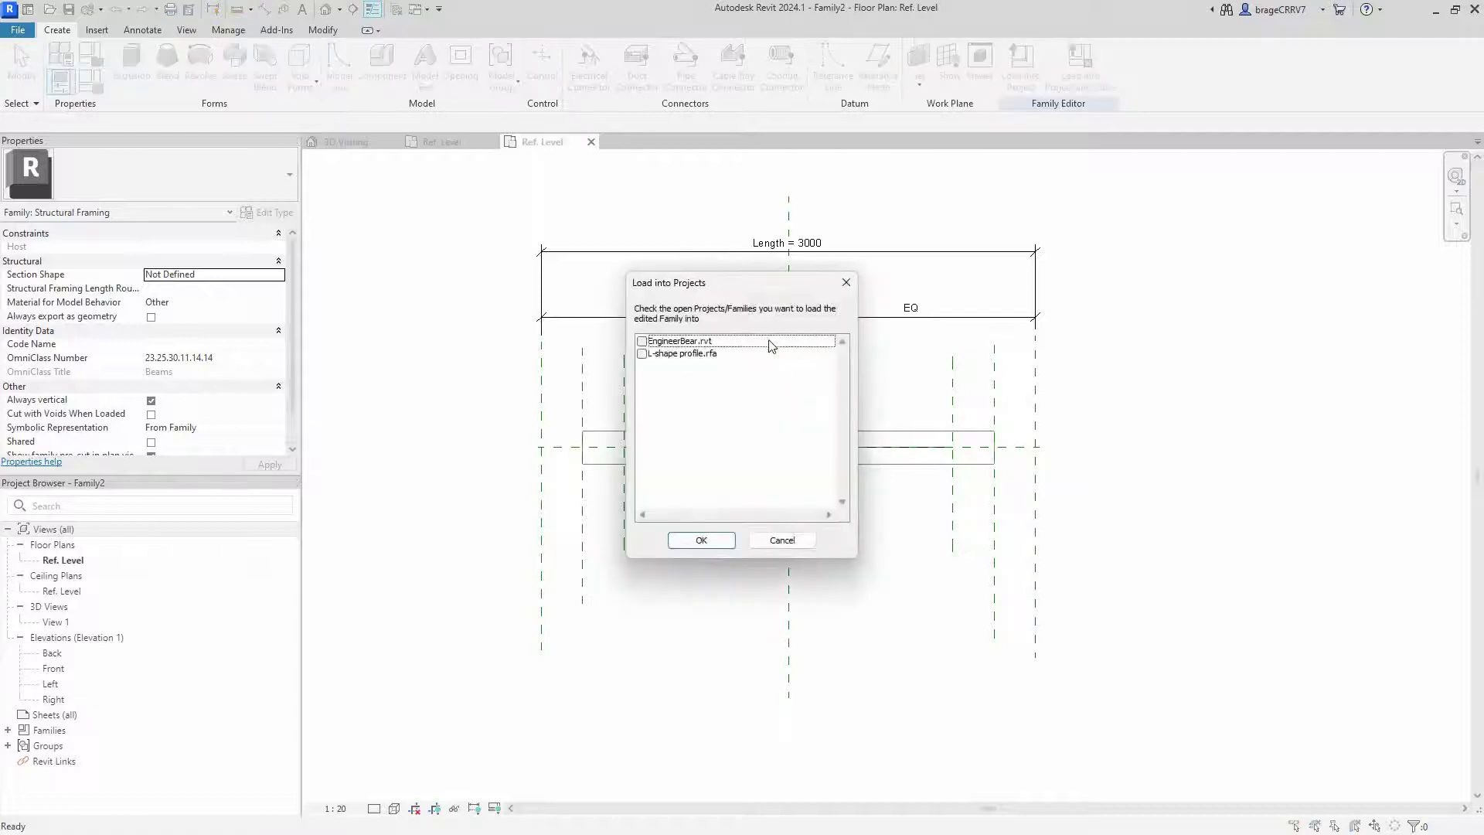
{"action": "left_click", "coordinate": [642, 341]}
{"action": "left_click", "coordinate": [700, 540]}
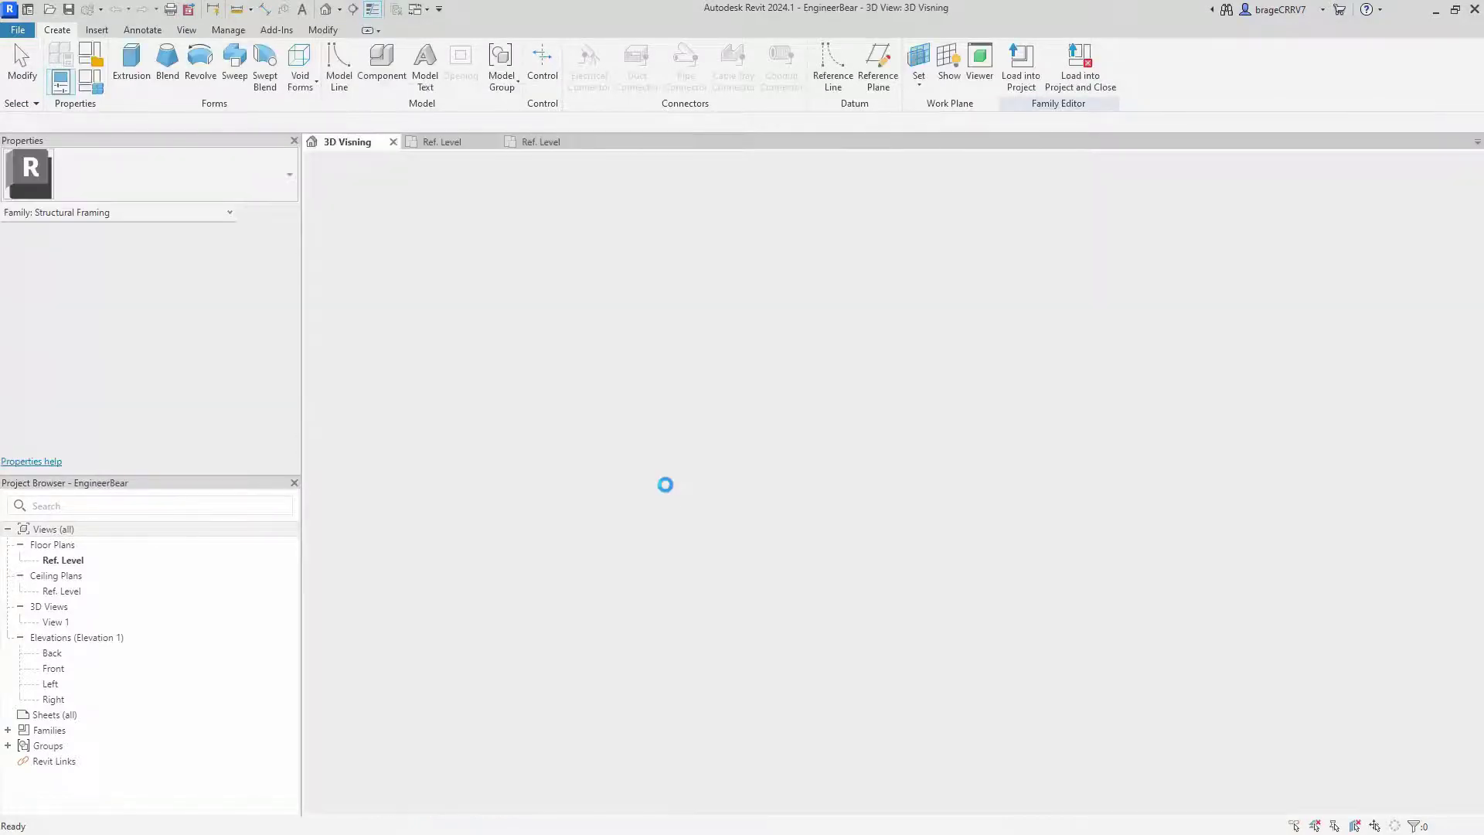
{"action": "left_click", "coordinate": [529, 440]}
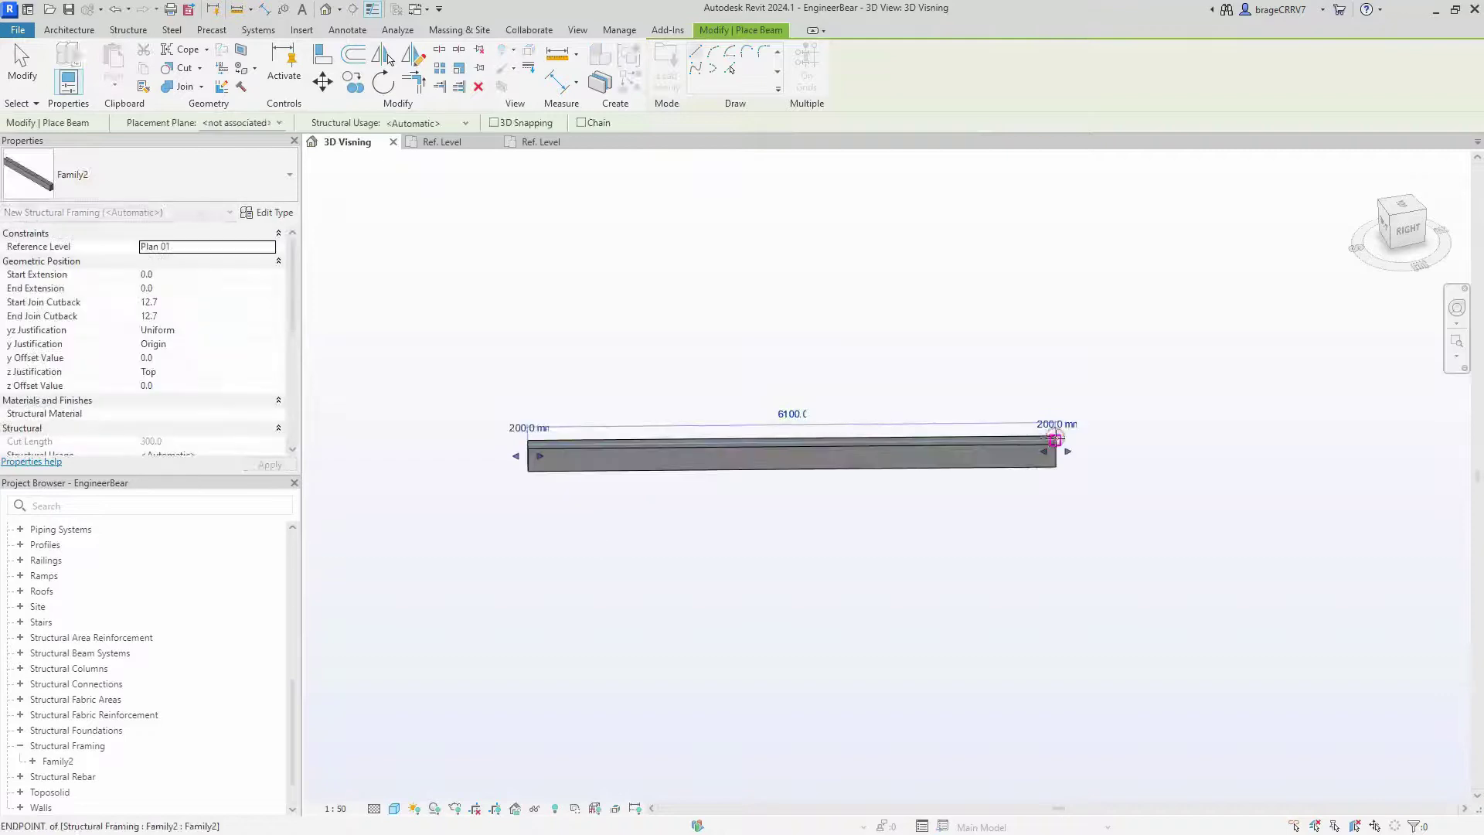
{"action": "left_click", "coordinate": [1055, 438]}
{"action": "key", "text": "Escape"}
{"action": "key", "text": "Escape"}
{"action": "left_click", "coordinate": [650, 458]}
{"action": "middle_click_drag", "start_coordinate": [653, 510], "coordinate": [690, 600], "text": "shift"}
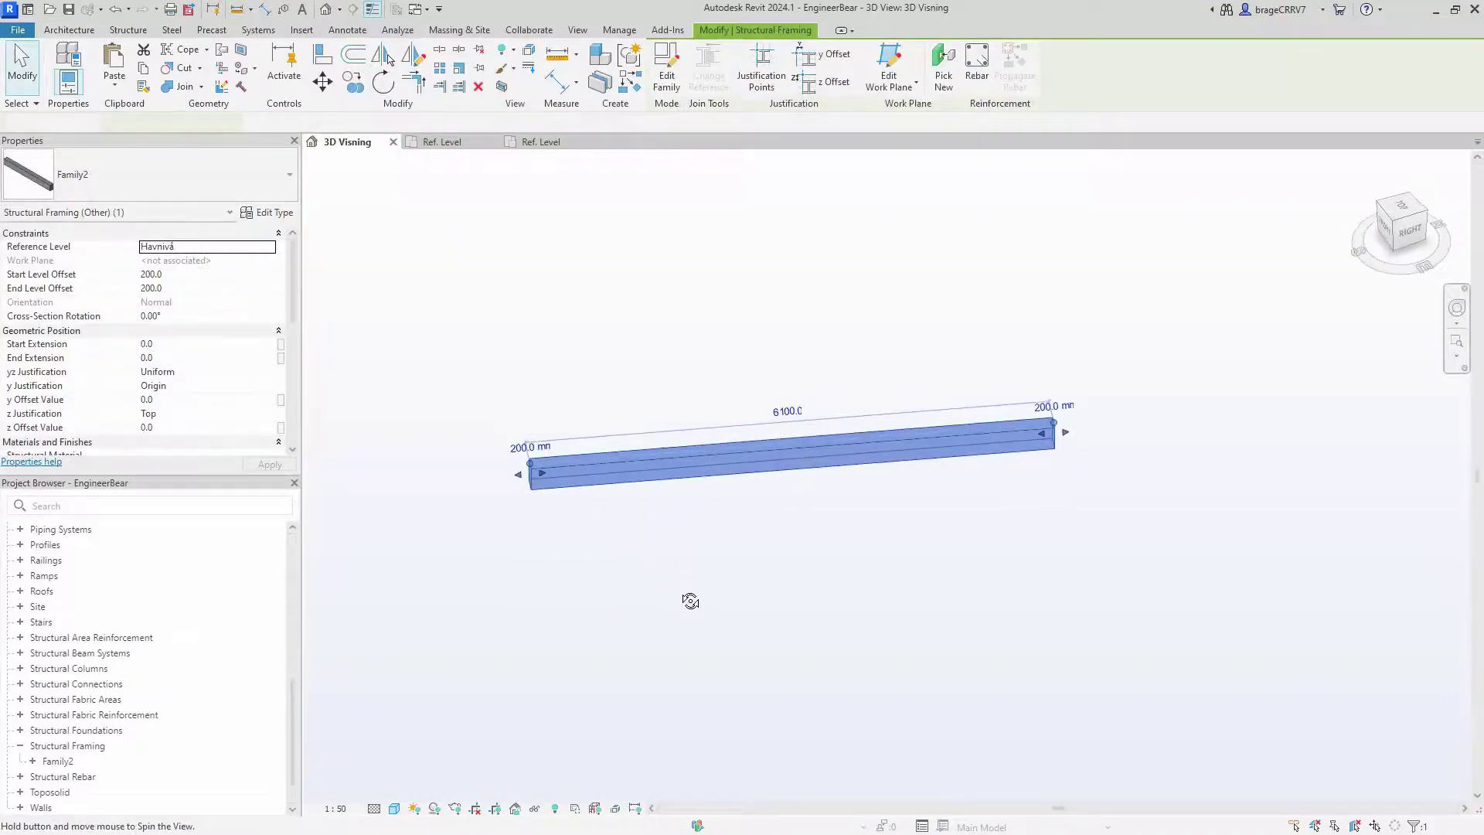
{"action": "scroll", "coordinate": [476, 480], "scroll_direction": "up", "scroll_amount": 2}
{"action": "scroll", "coordinate": [513, 510], "scroll_direction": "up", "scroll_amount": 2}
{"action": "scroll", "coordinate": [550, 497], "scroll_direction": "up", "scroll_amount": 1}
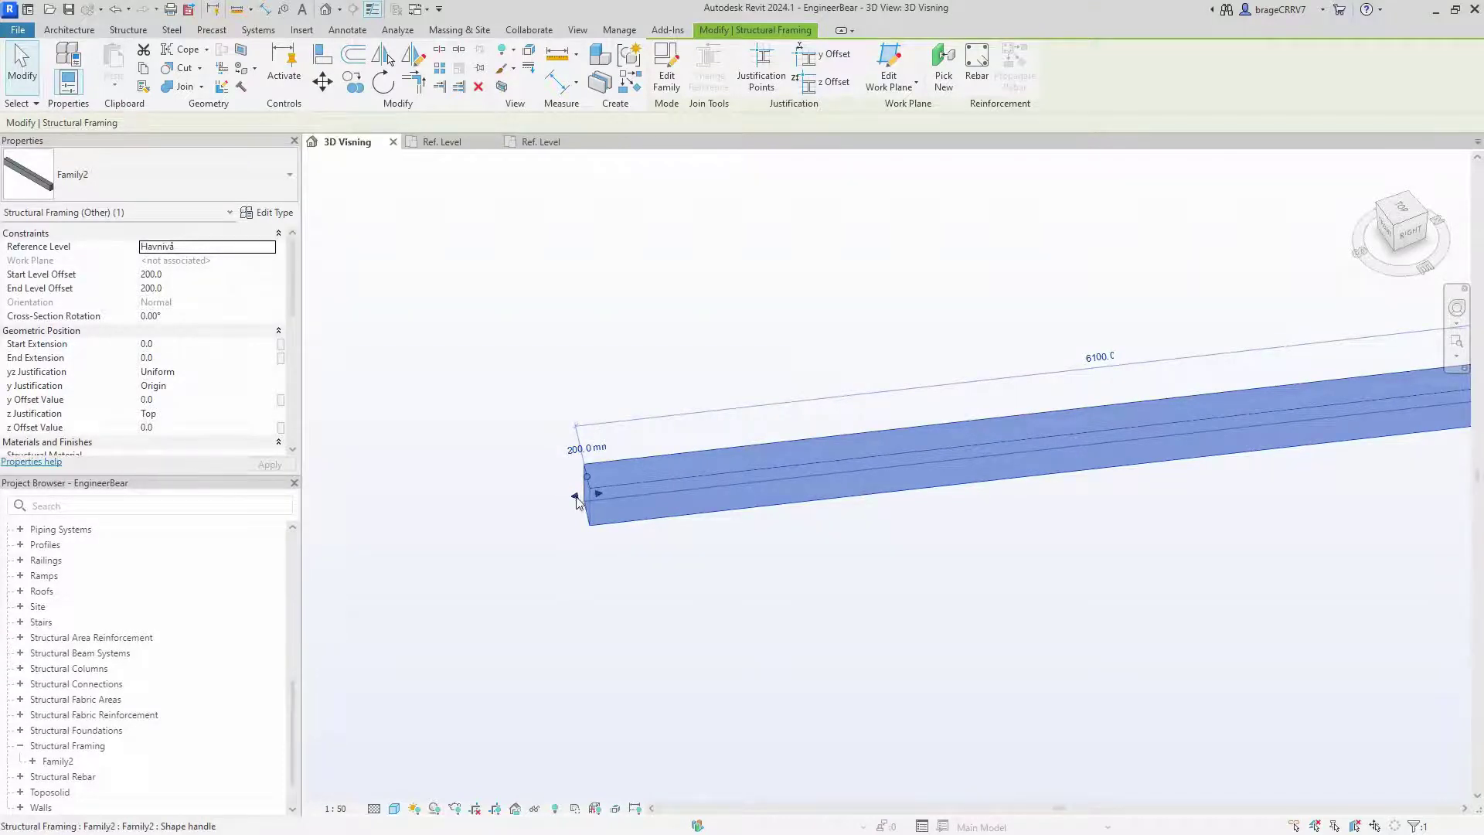
Adjust the beam's start end, set Start Extension to 0, and edit the family.
{"action": "left_click_drag", "start_coordinate": [573, 499], "coordinate": [519, 501]}
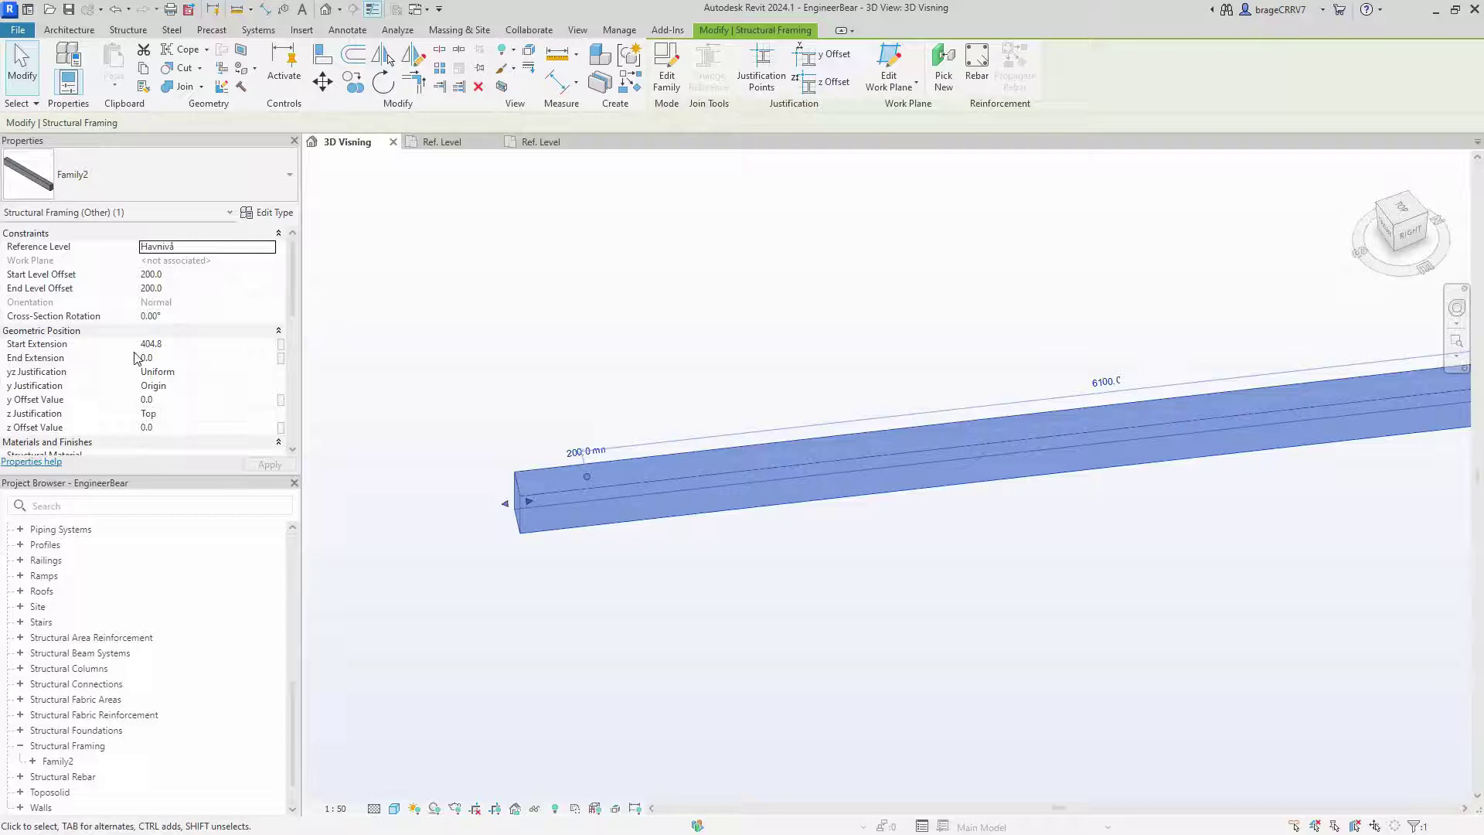
{"action": "left_click_drag", "start_coordinate": [528, 501], "coordinate": [634, 487]}
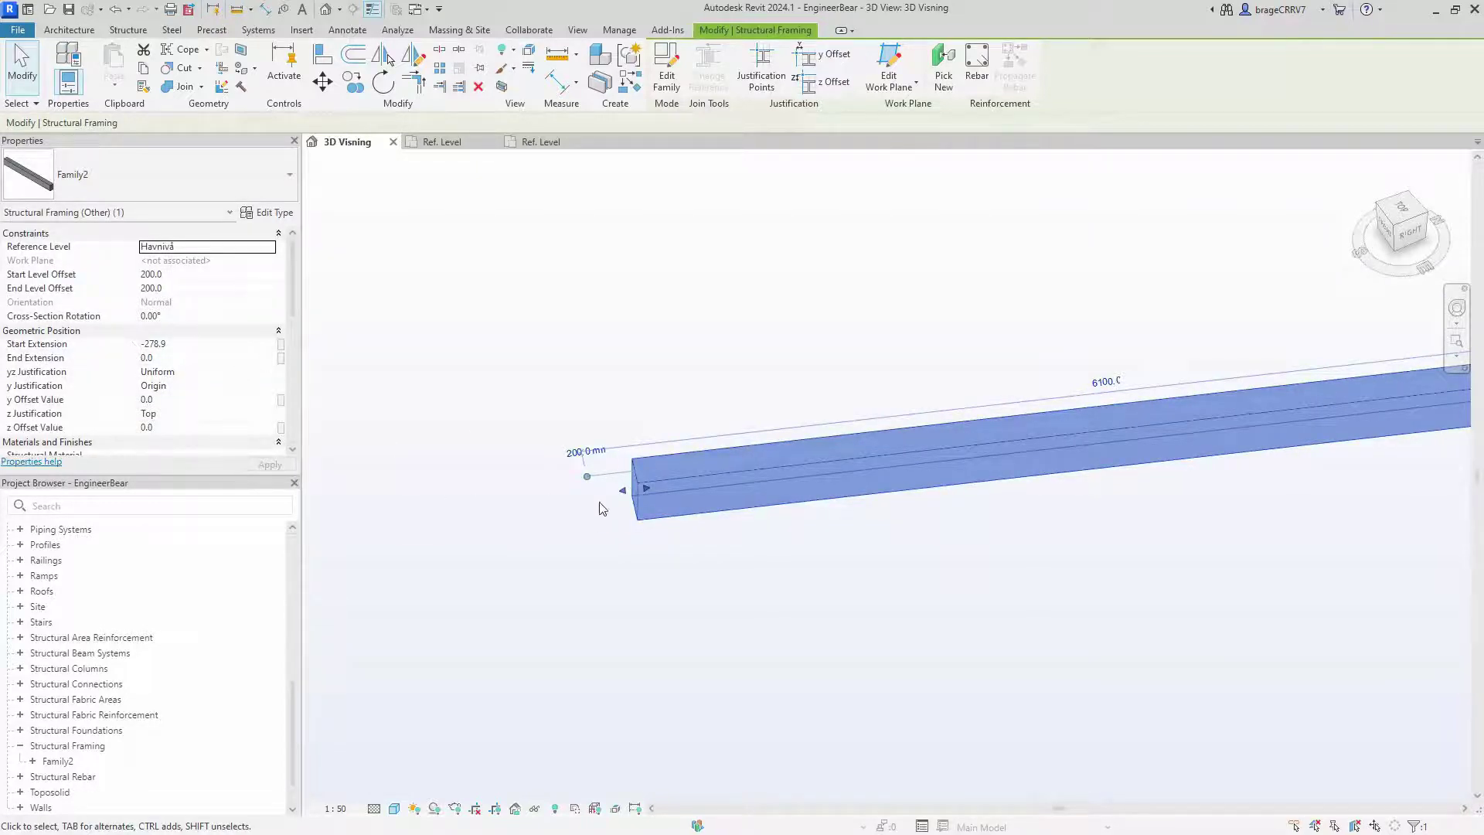
{"action": "left_click", "coordinate": [194, 343]}
{"action": "type", "text": "0"}
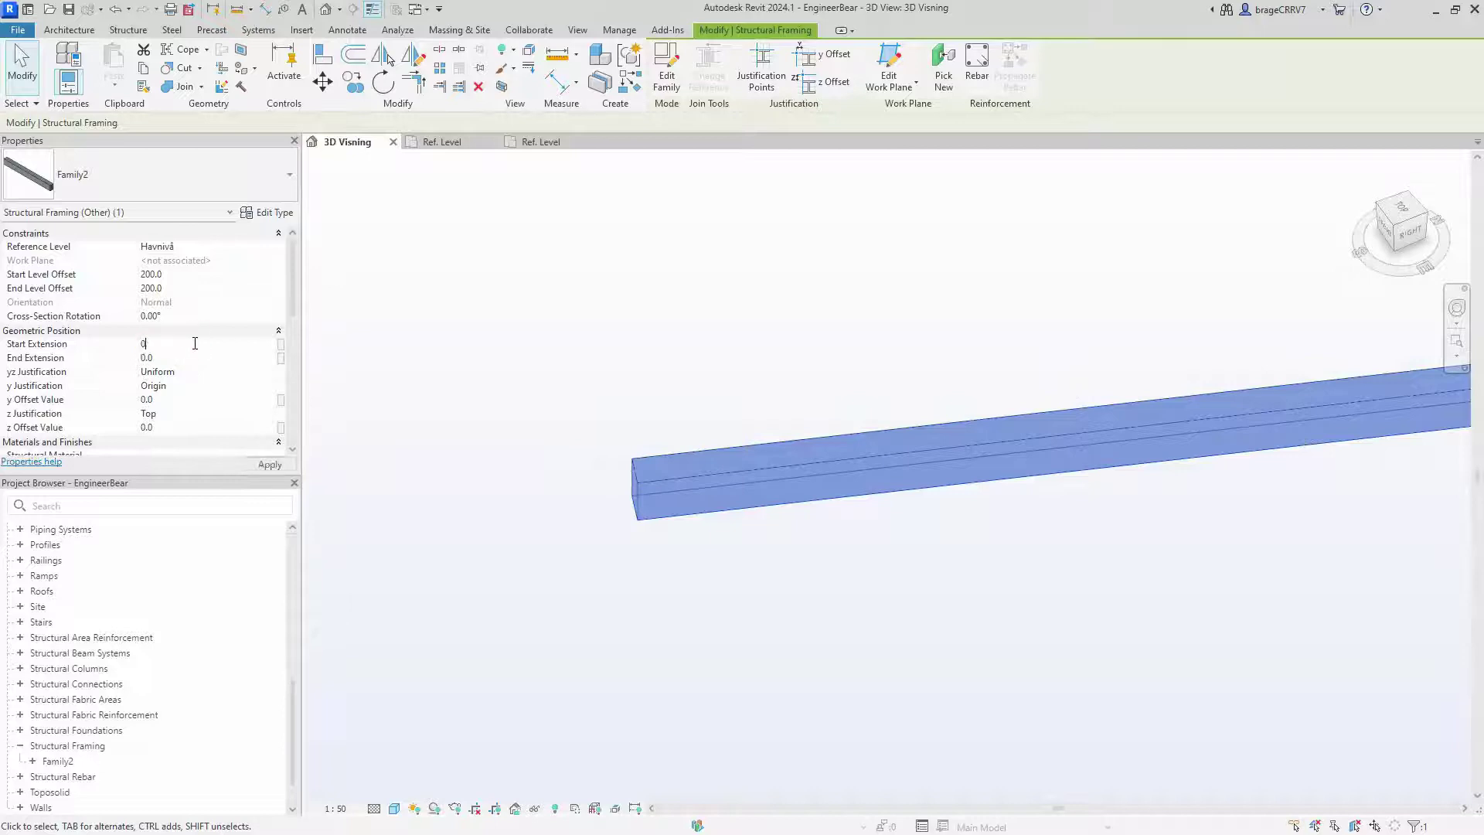
{"action": "left_click", "coordinate": [269, 465]}
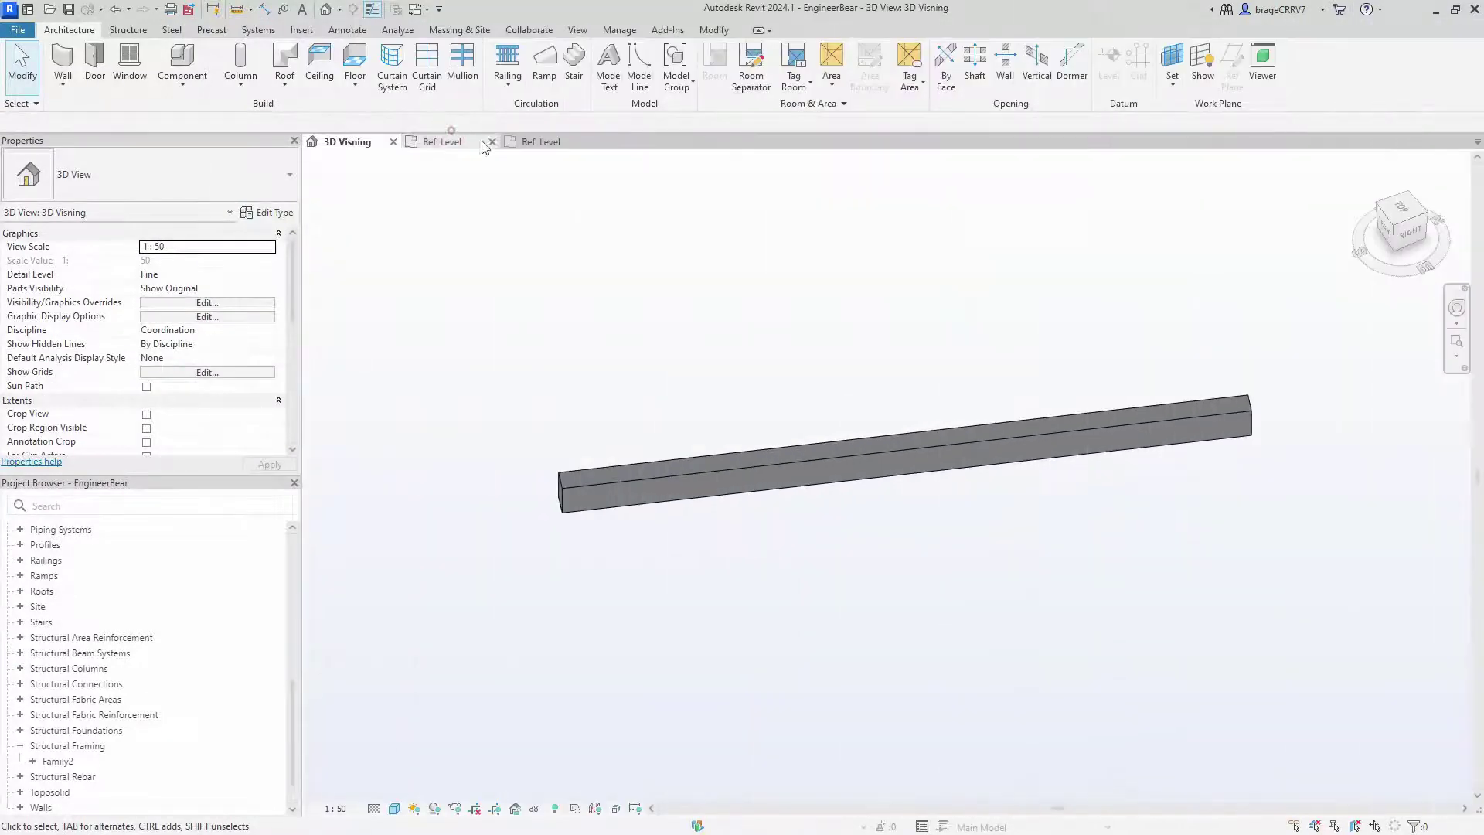
{"action": "left_click", "coordinate": [536, 141]}
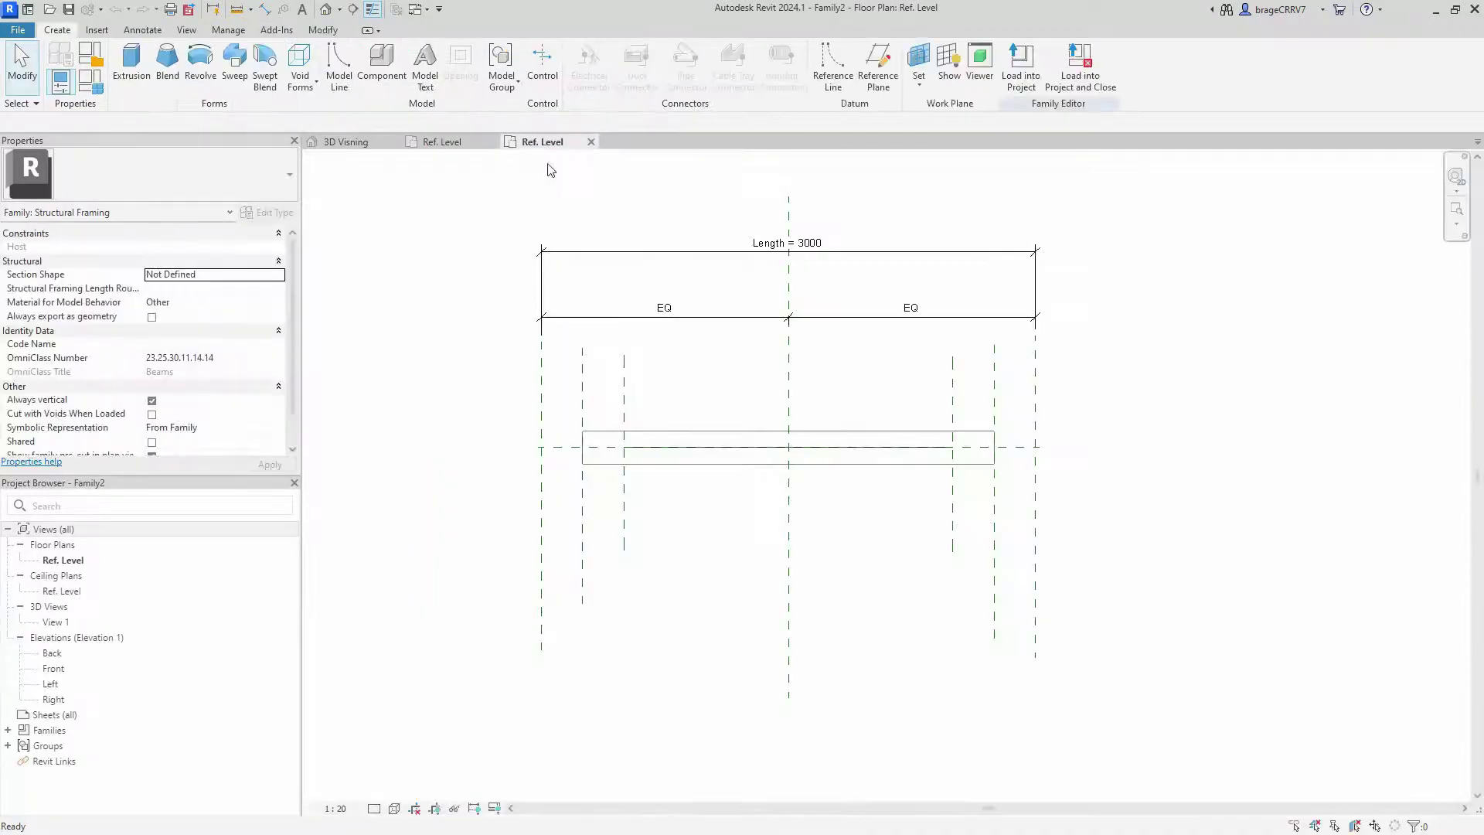
Delete the beam family's existing extrusion.
{"action": "left_click", "coordinate": [704, 470]}
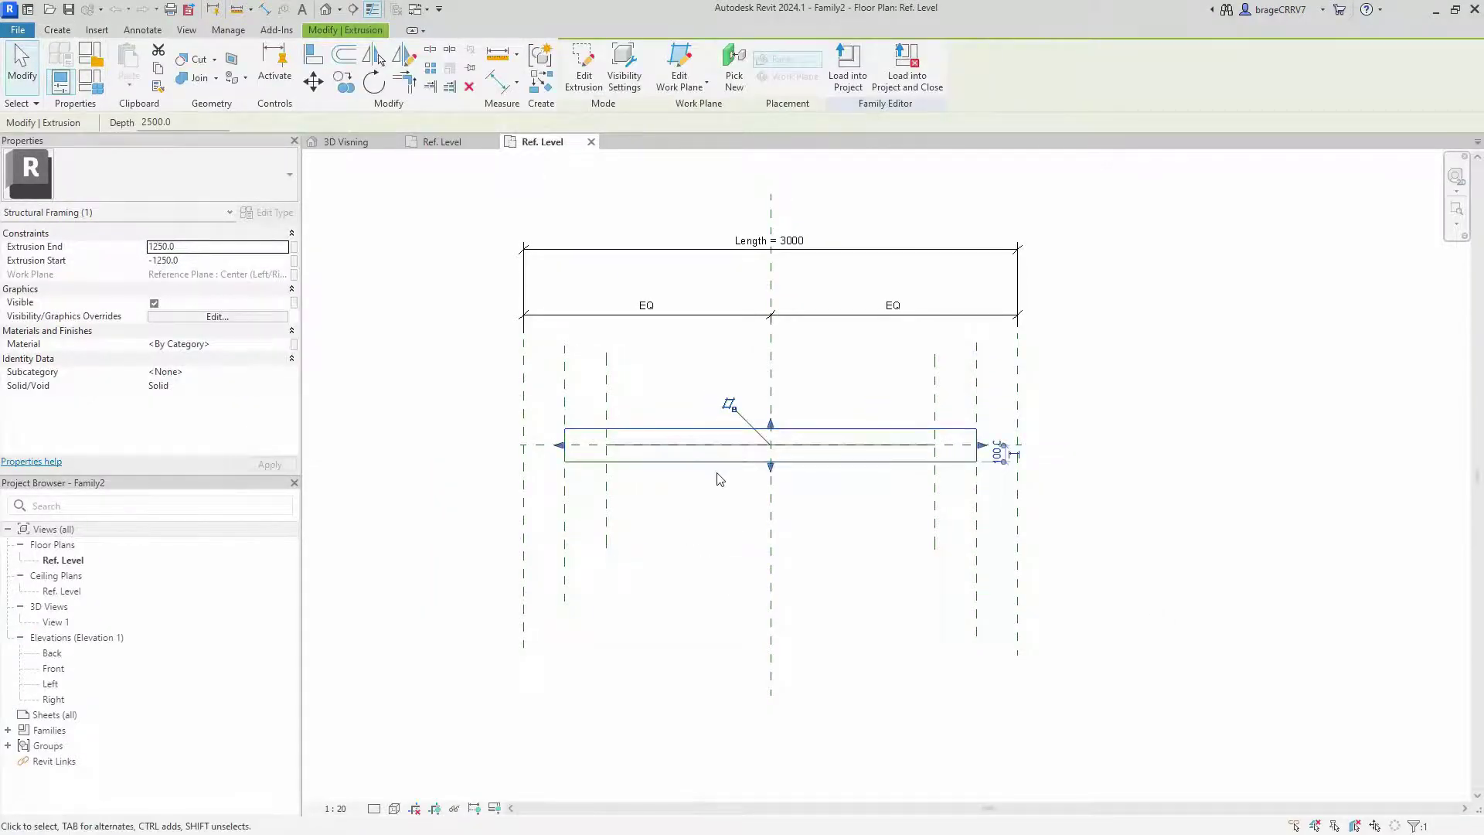
{"action": "key", "text": "Delete"}
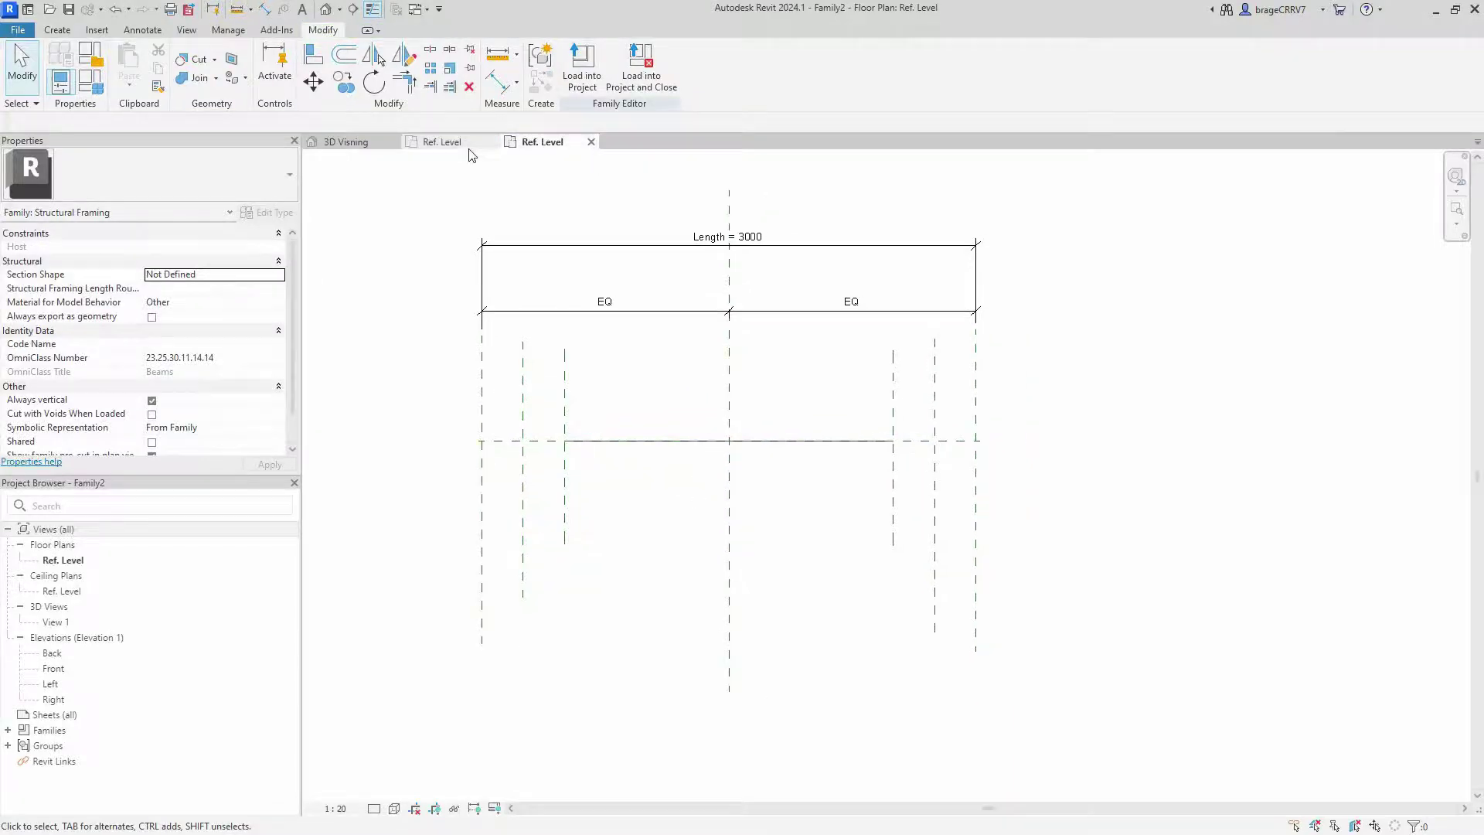
{"action": "left_click", "coordinate": [441, 143]}
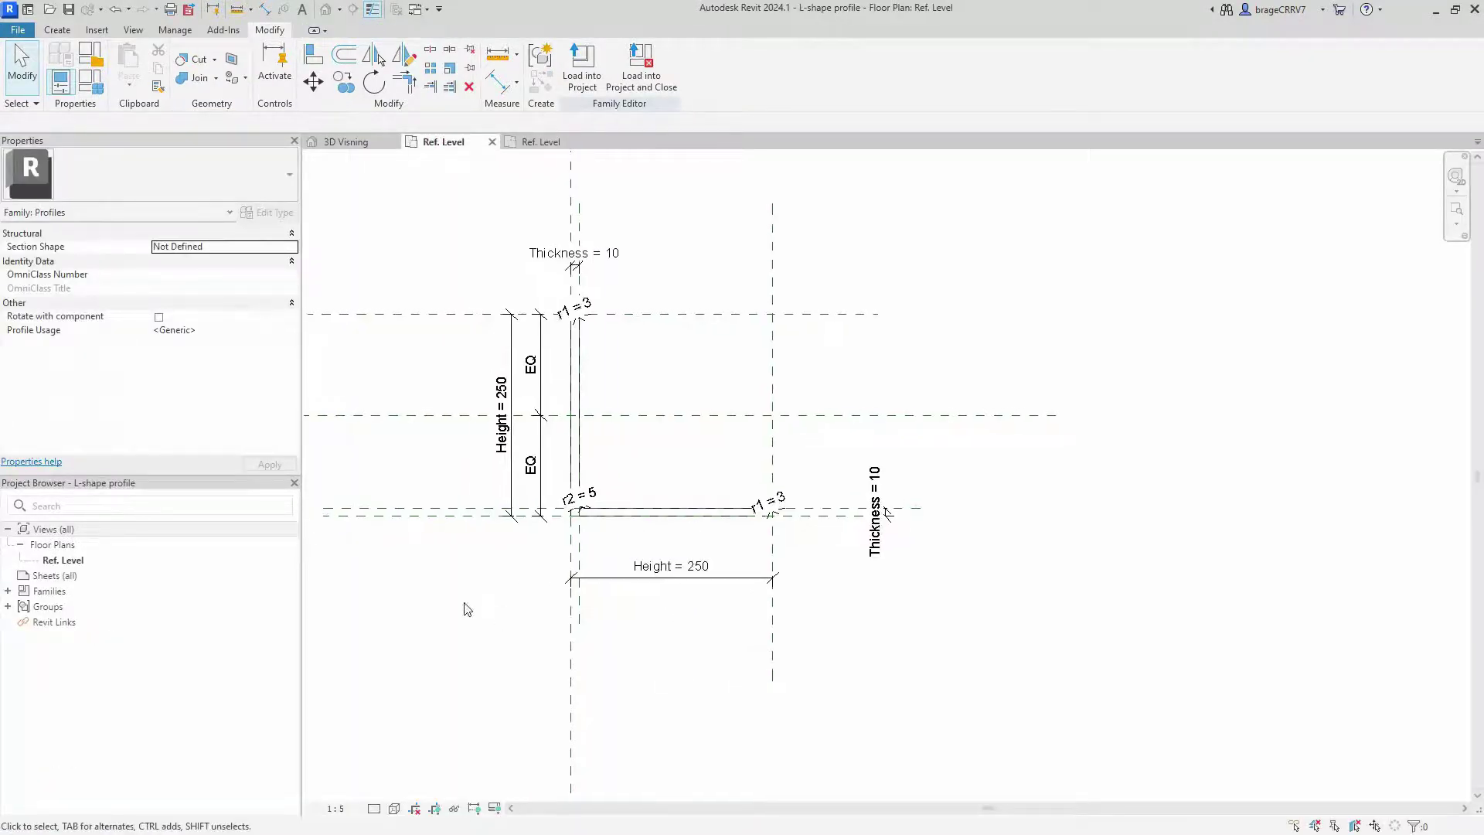
Load the L-shape profile into Family2, saving and closing the profile family.
{"action": "left_click", "coordinate": [576, 79]}
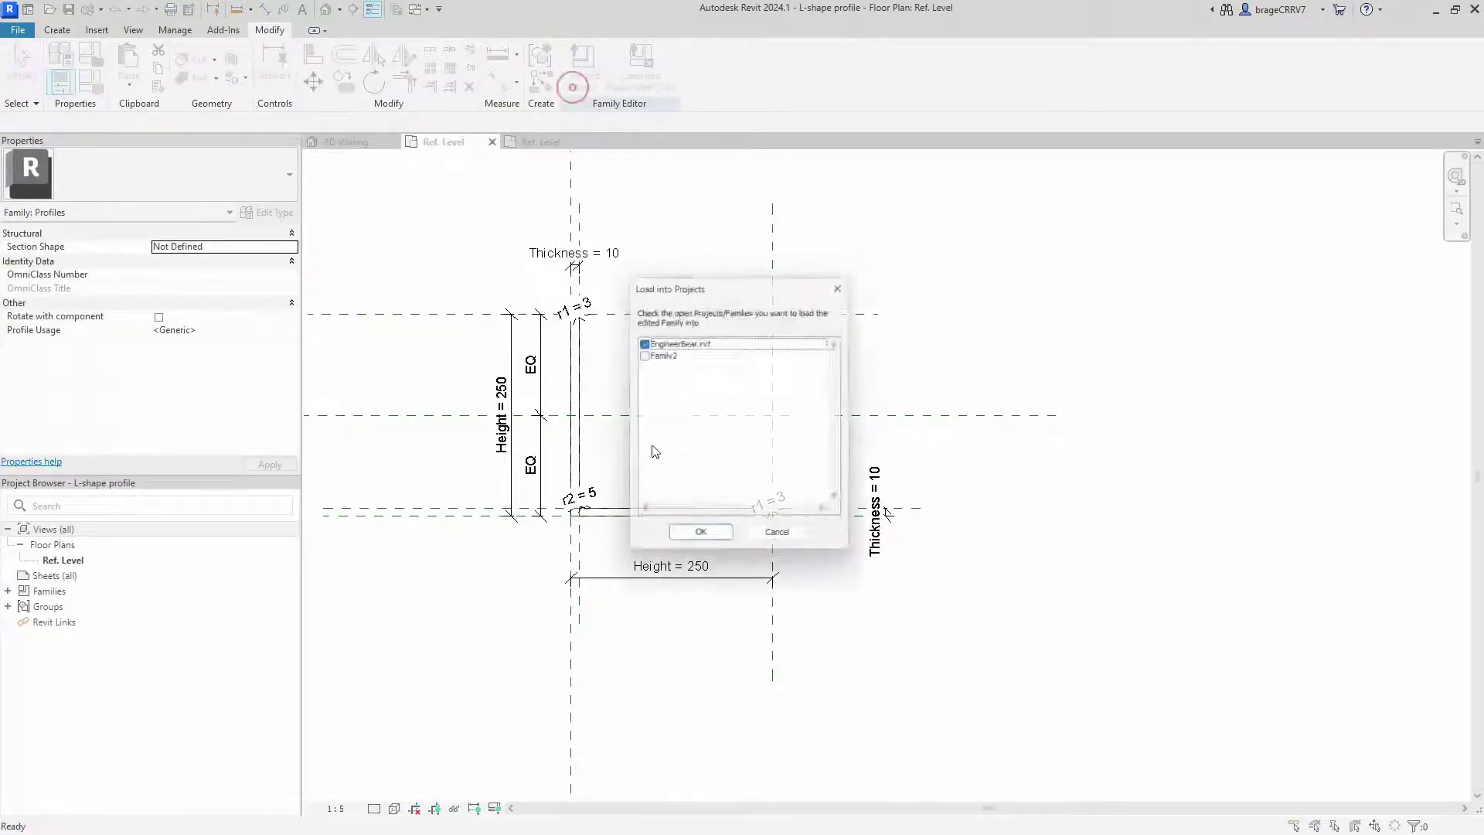
{"action": "left_click", "coordinate": [847, 284]}
{"action": "left_click", "coordinate": [648, 81]}
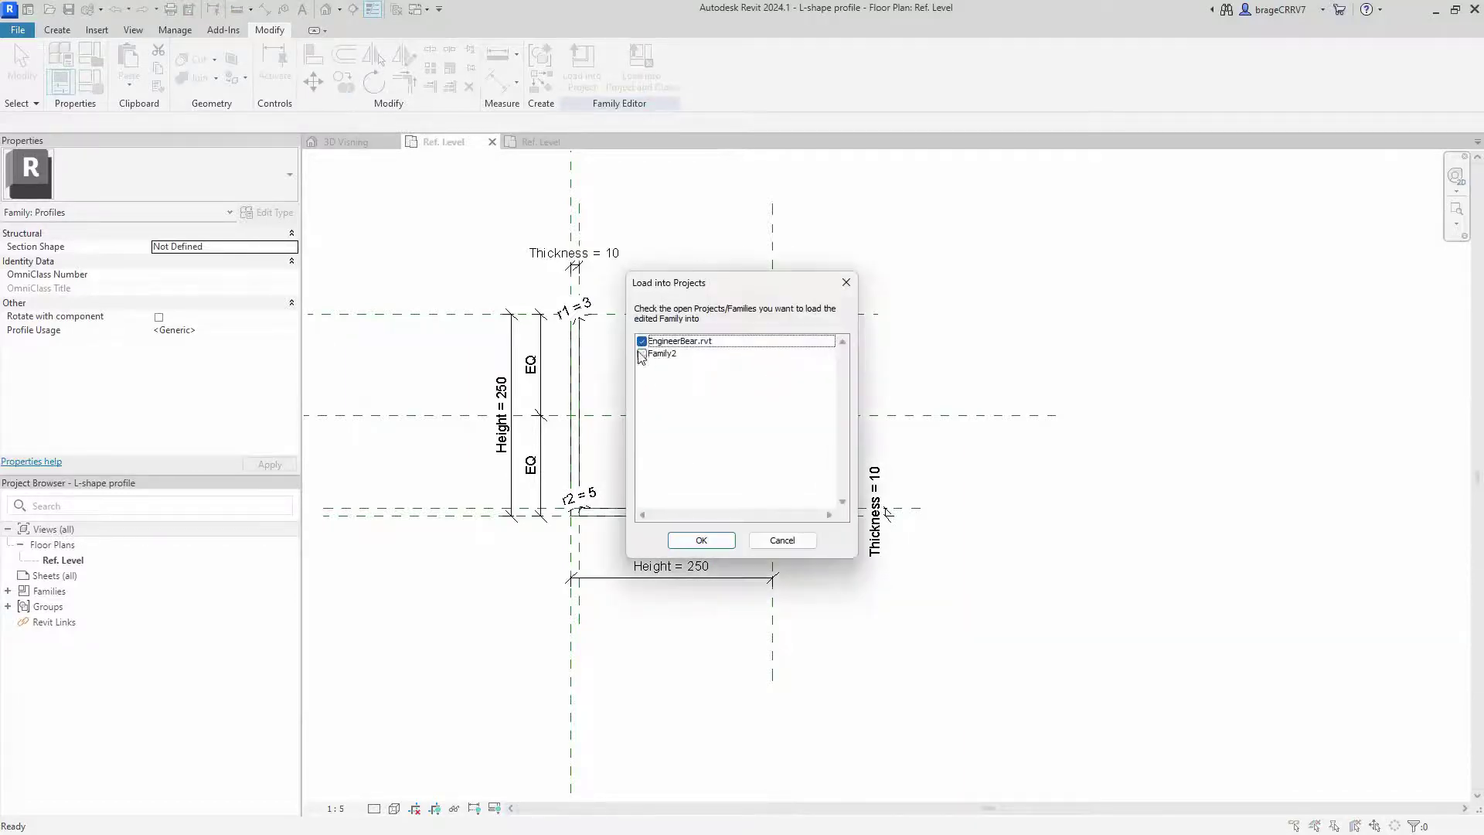
{"action": "left_click", "coordinate": [701, 541]}
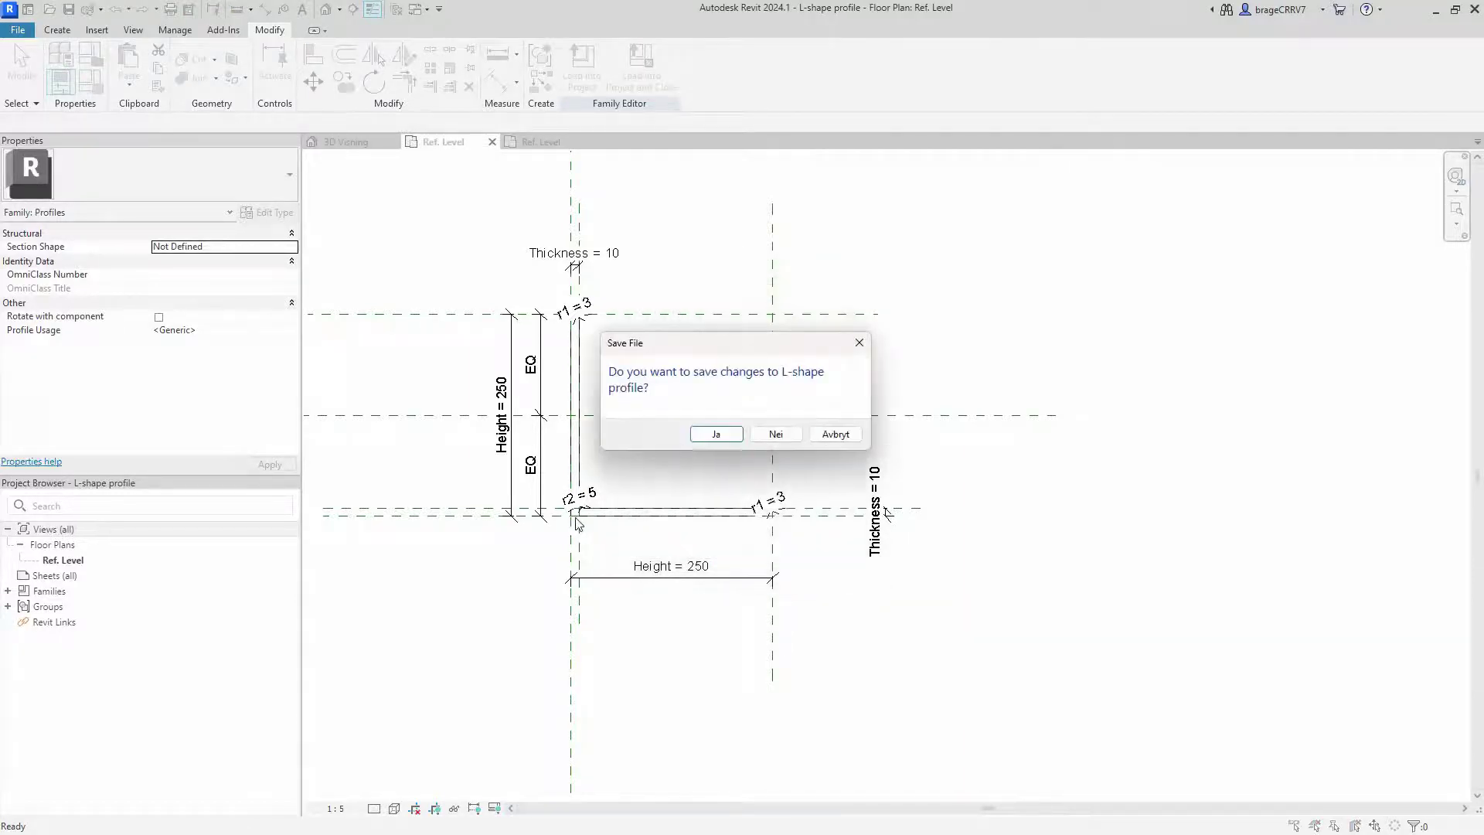
{"action": "left_click", "coordinate": [718, 437]}
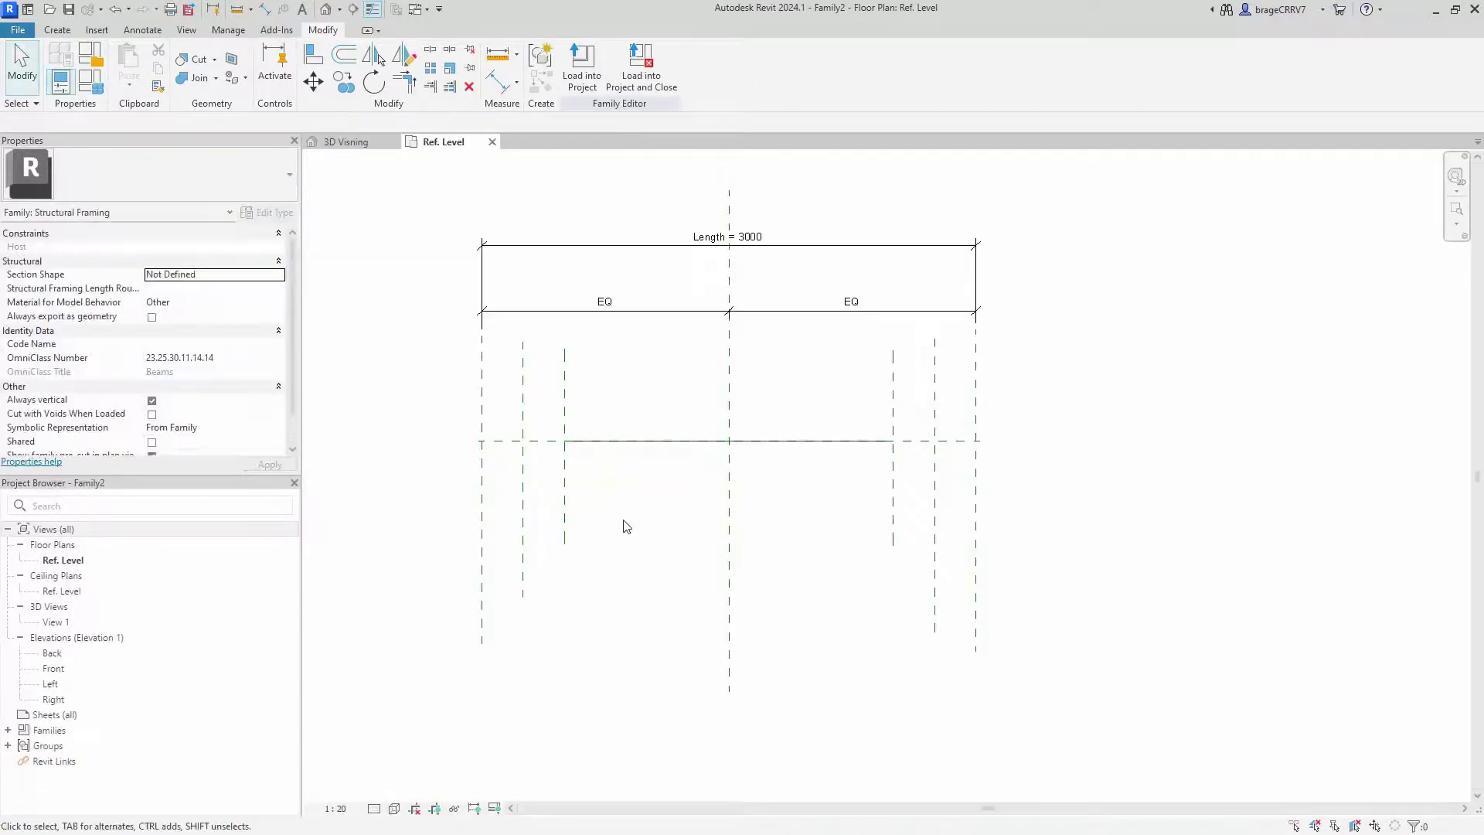
{"action": "middle_click_drag", "start_coordinate": [629, 535], "coordinate": [646, 519]}
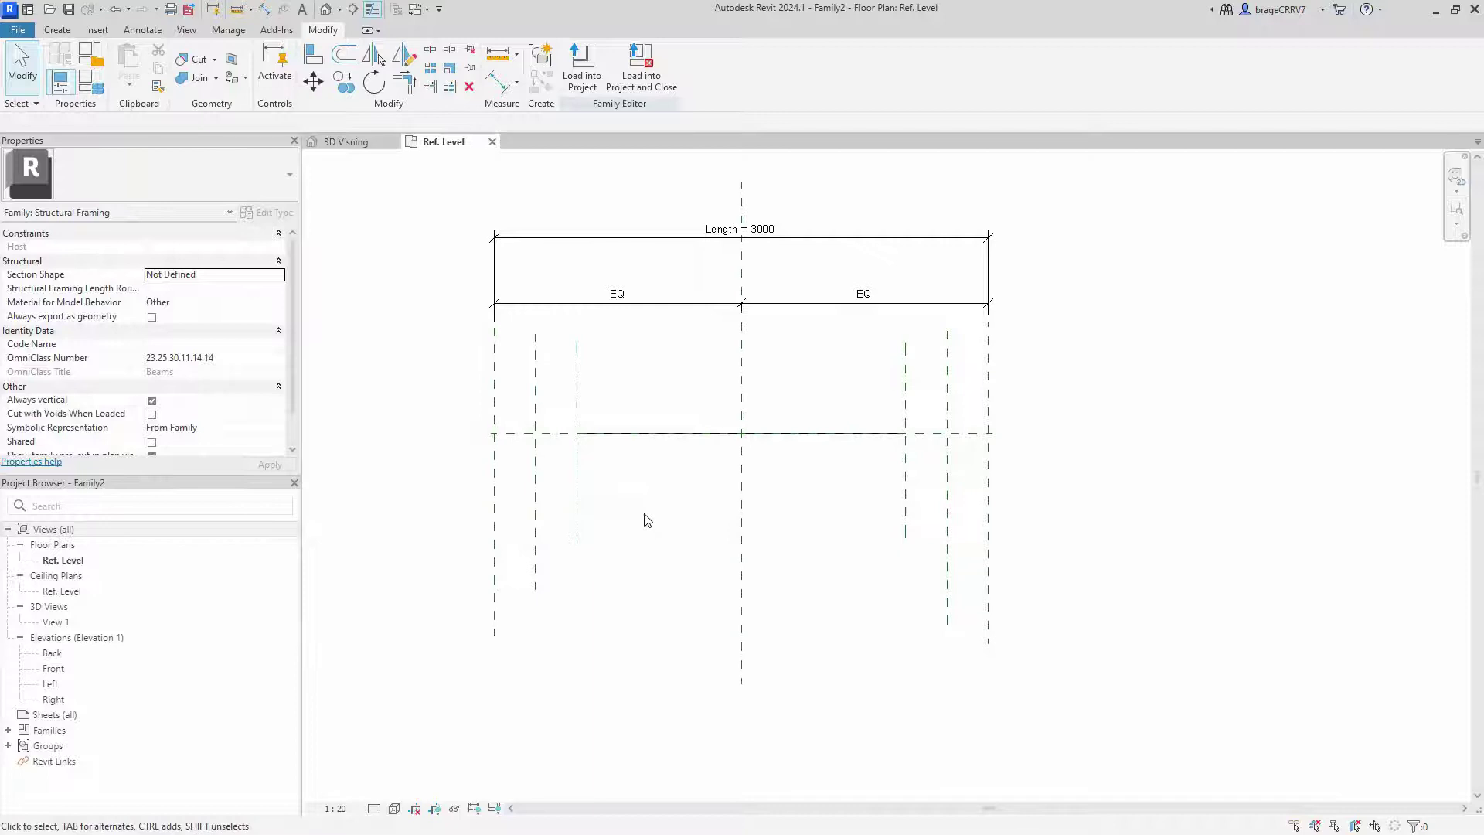
Start a sweep and sketch a path line along the beam's centre plane.
{"action": "left_click", "coordinate": [56, 29]}
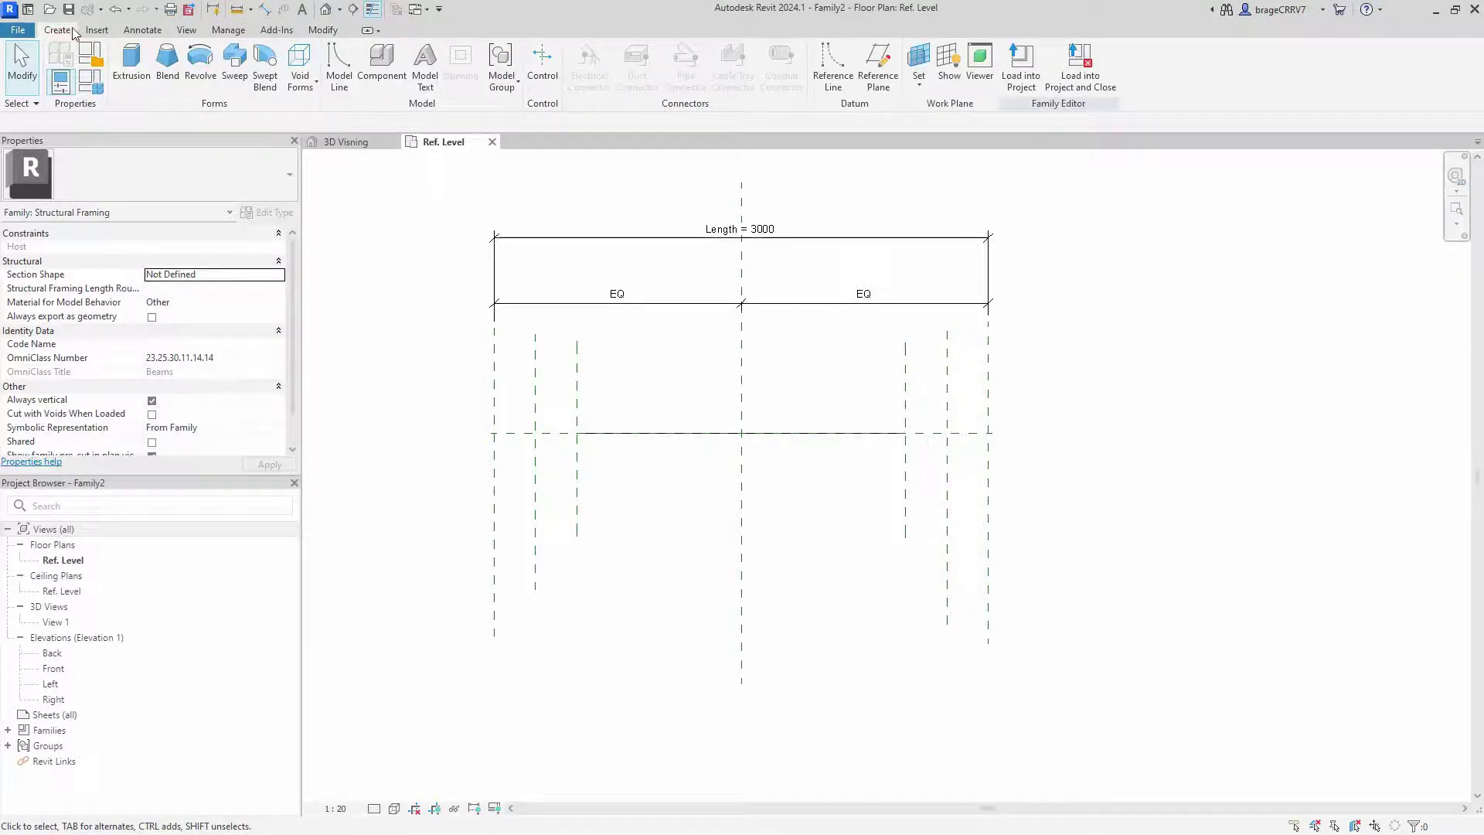
{"action": "left_click", "coordinate": [236, 72]}
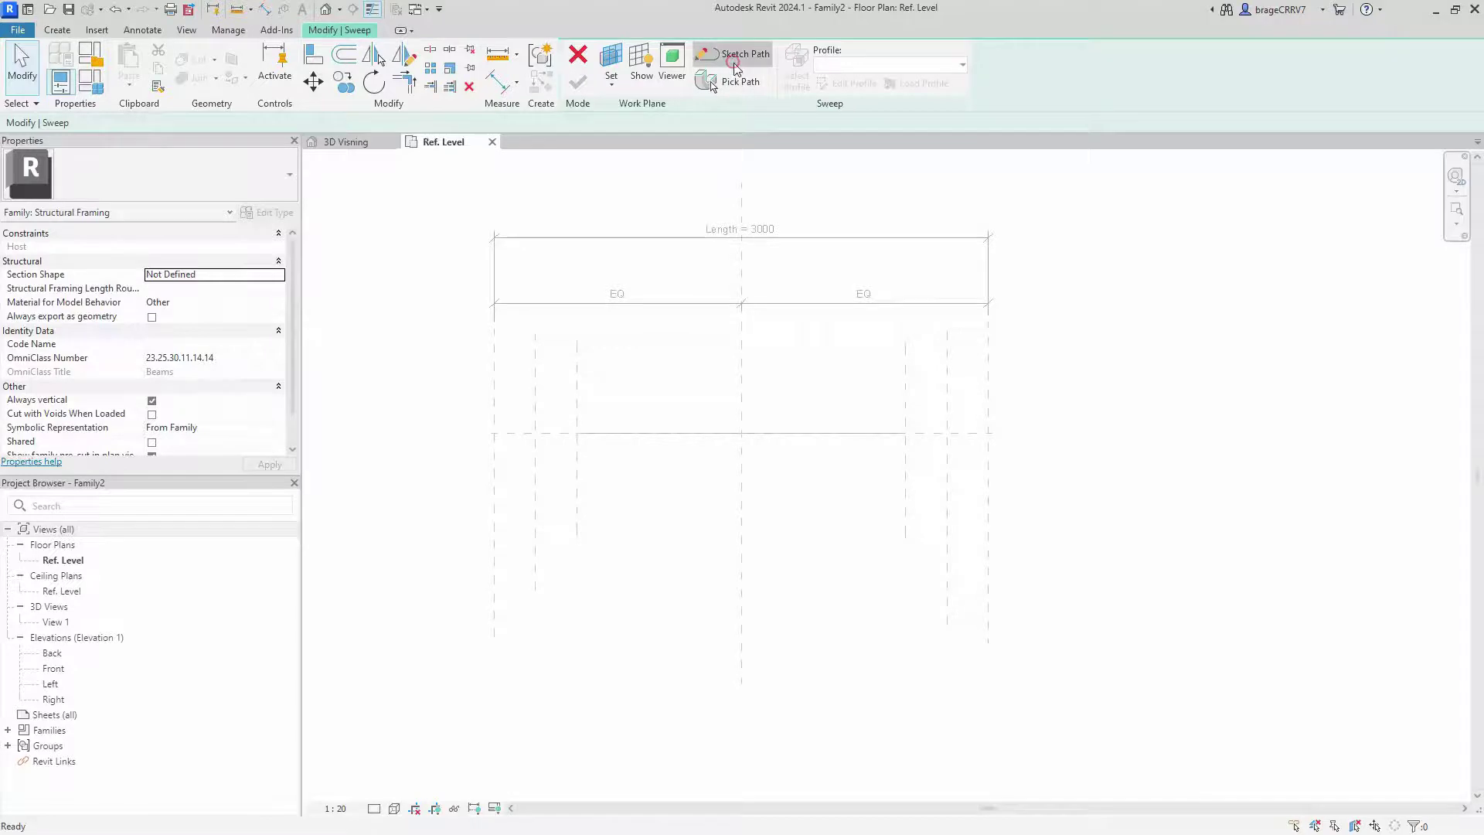
{"action": "left_click", "coordinate": [740, 56]}
{"action": "left_click", "coordinate": [620, 434]}
{"action": "left_click", "coordinate": [823, 434]}
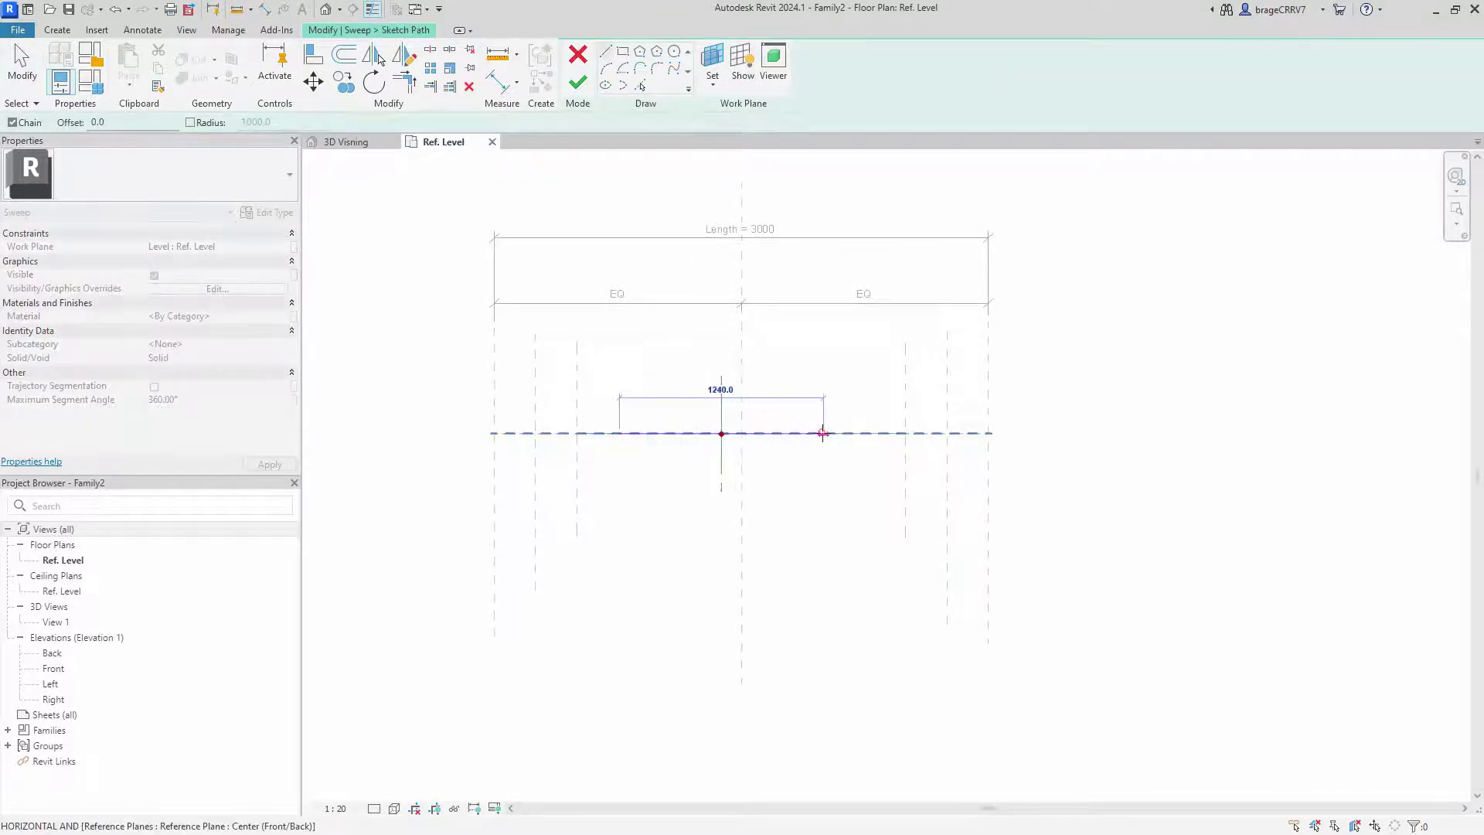
{"action": "key", "text": "Escape"}
{"action": "key", "text": "Escape"}
{"action": "middle_click_drag", "start_coordinate": [606, 530], "coordinate": [636, 535]}
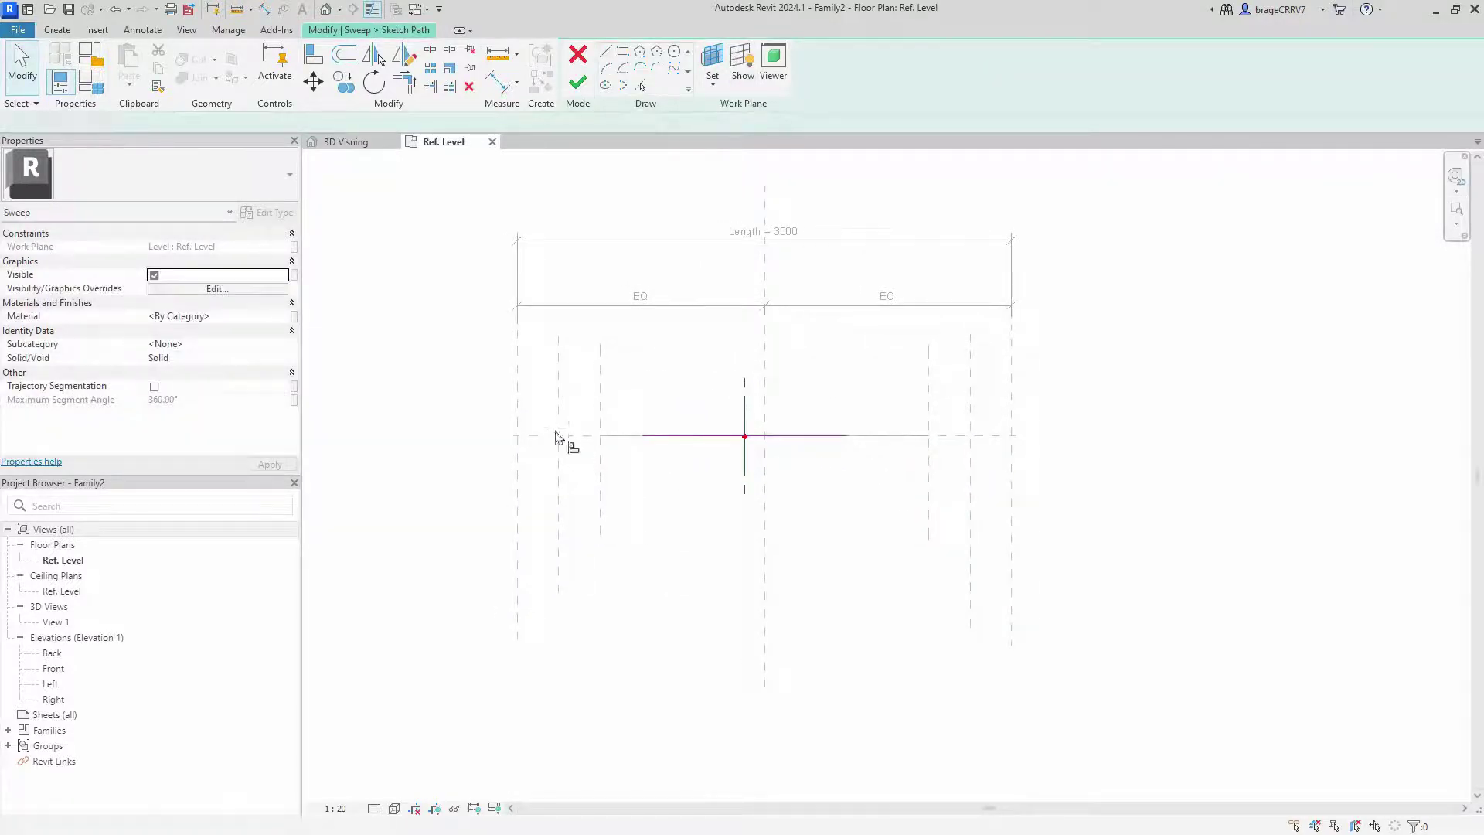
Align and lock both path ends to the Member Left and Right planes, viewed in 3D.
{"action": "key", "text": "l"}
{"action": "scroll", "coordinate": [564, 437], "scroll_direction": "up", "scroll_amount": 2}
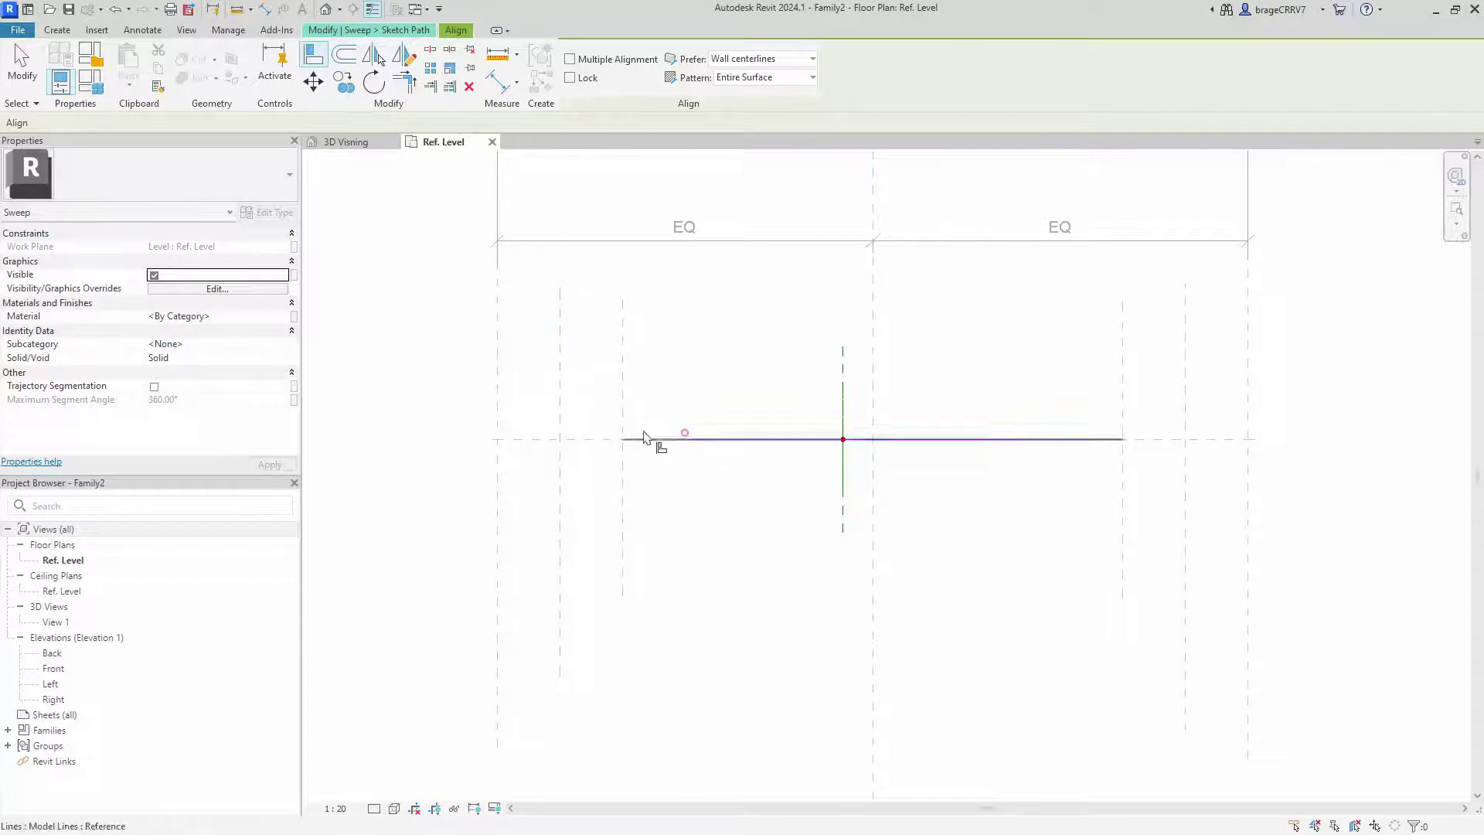
{"action": "key", "text": "Escape"}
{"action": "key", "text": "a"}
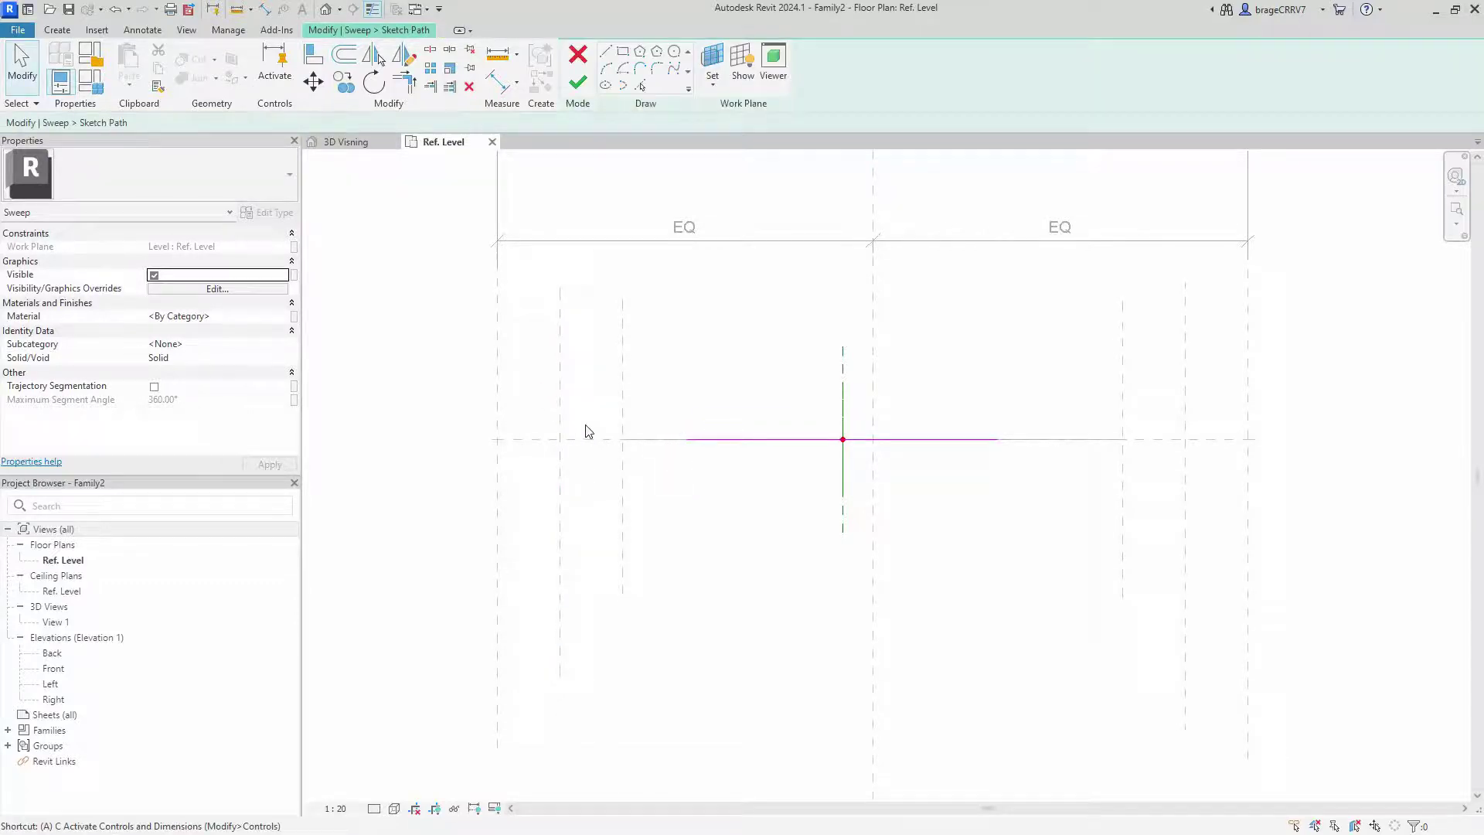
{"action": "key", "text": "l"}
{"action": "left_click", "coordinate": [564, 427]}
{"action": "left_click", "coordinate": [684, 441]}
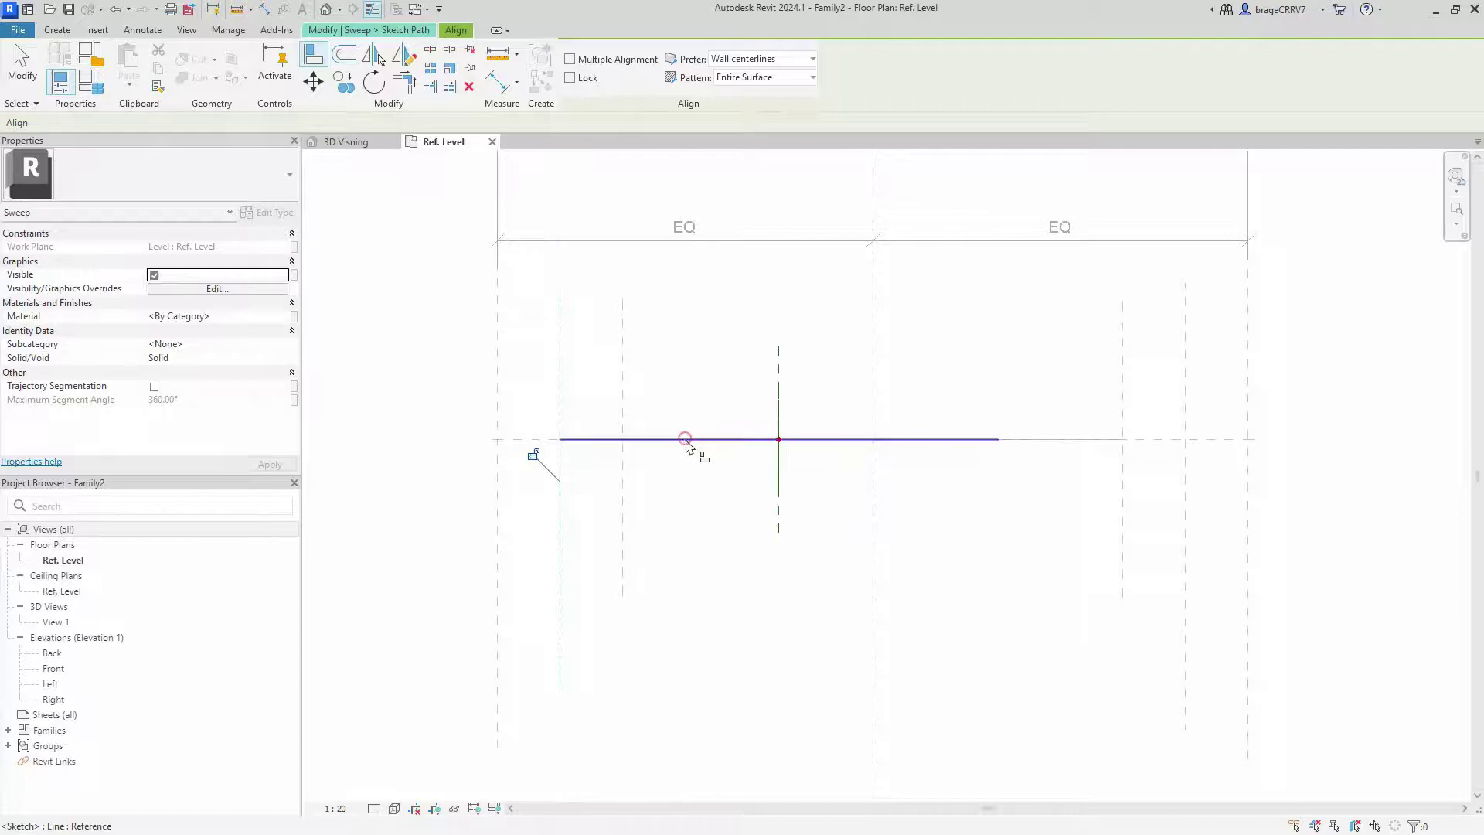
{"action": "left_click", "coordinate": [1185, 417]}
{"action": "left_click", "coordinate": [1000, 442]}
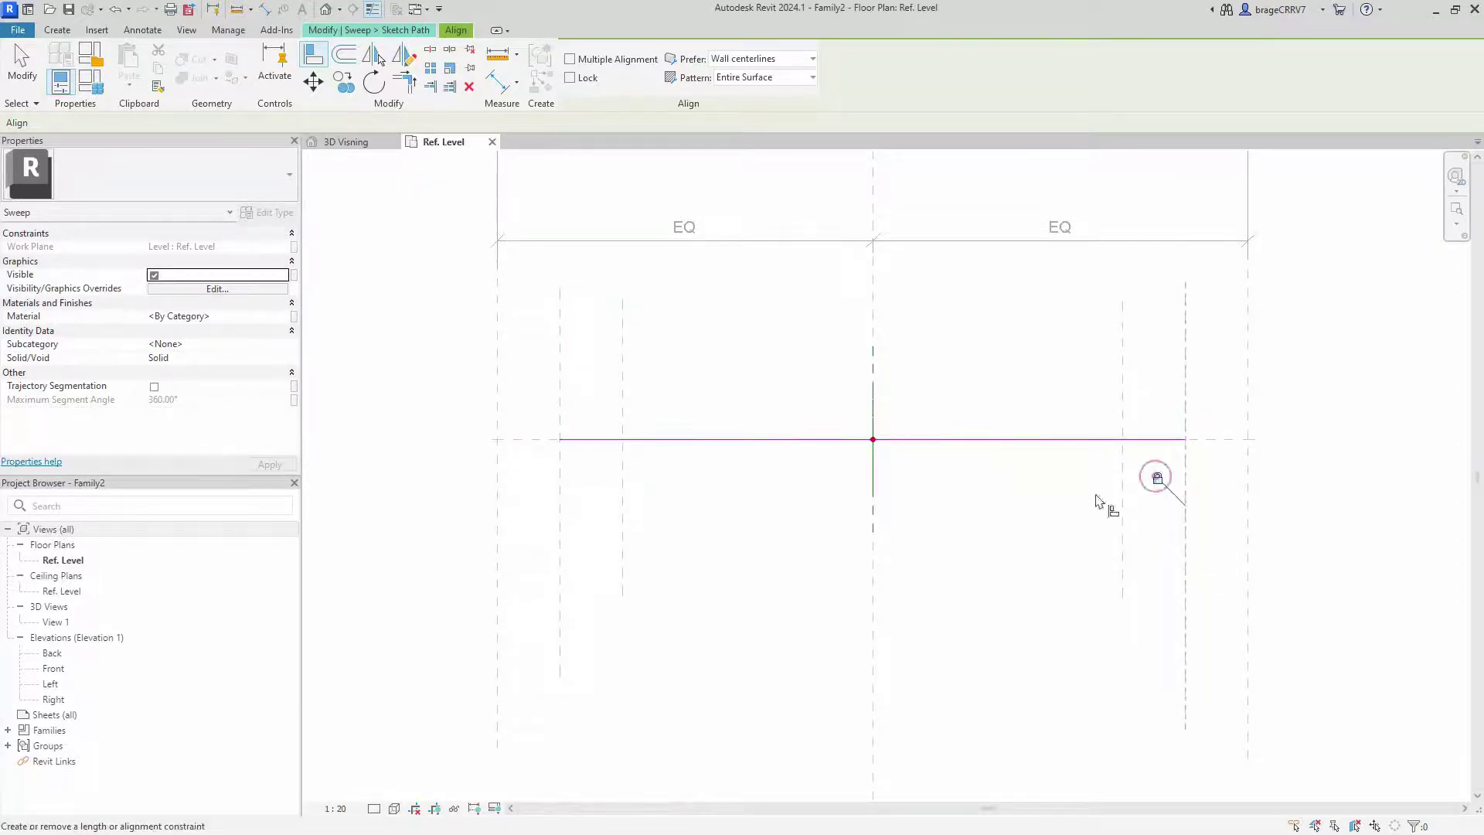
{"action": "key", "text": "Escape"}
{"action": "key", "text": "Escape"}
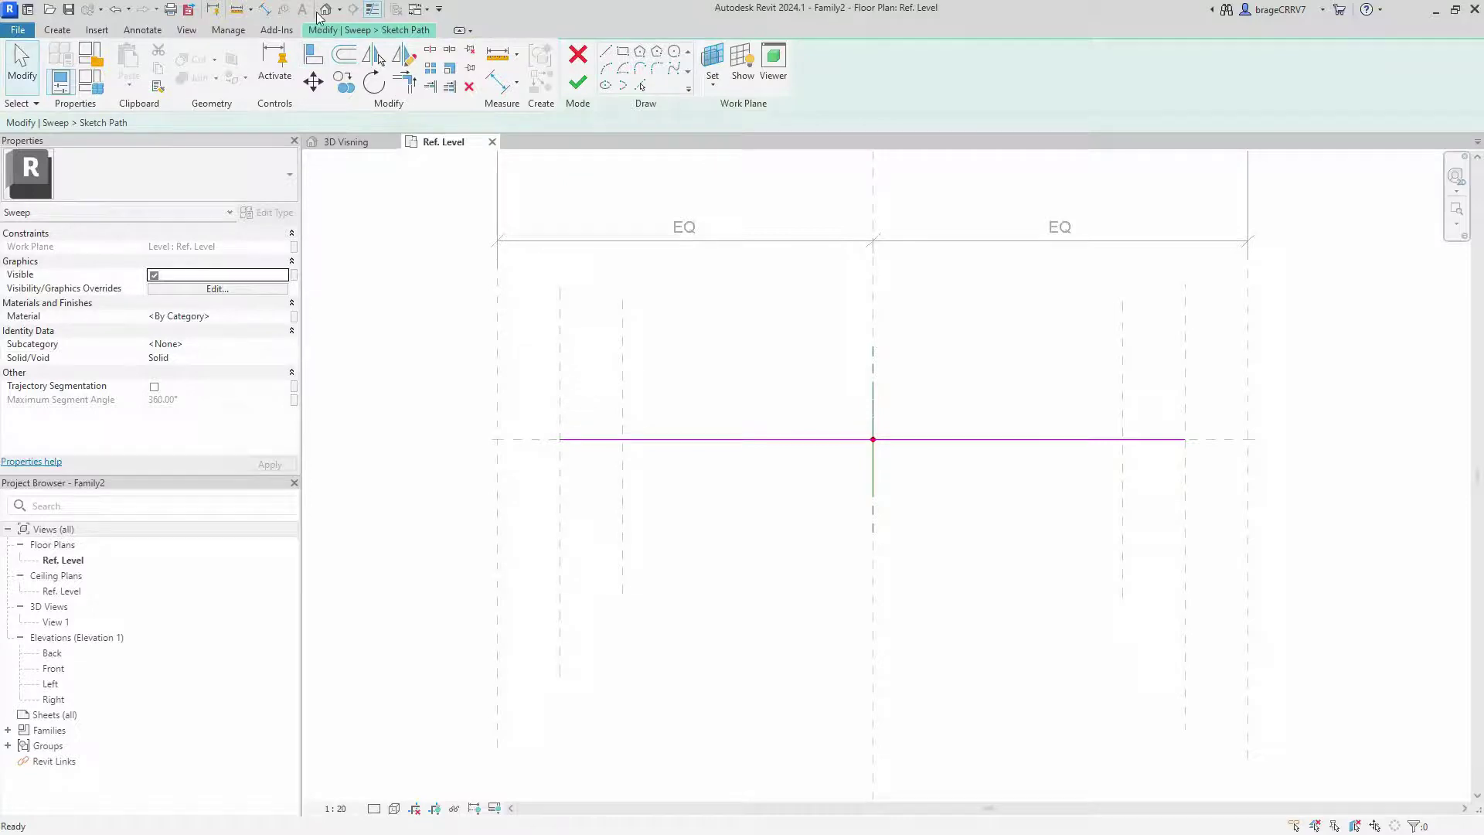
{"action": "left_click", "coordinate": [324, 9]}
{"action": "scroll", "coordinate": [726, 488], "scroll_direction": "down", "scroll_amount": 2}
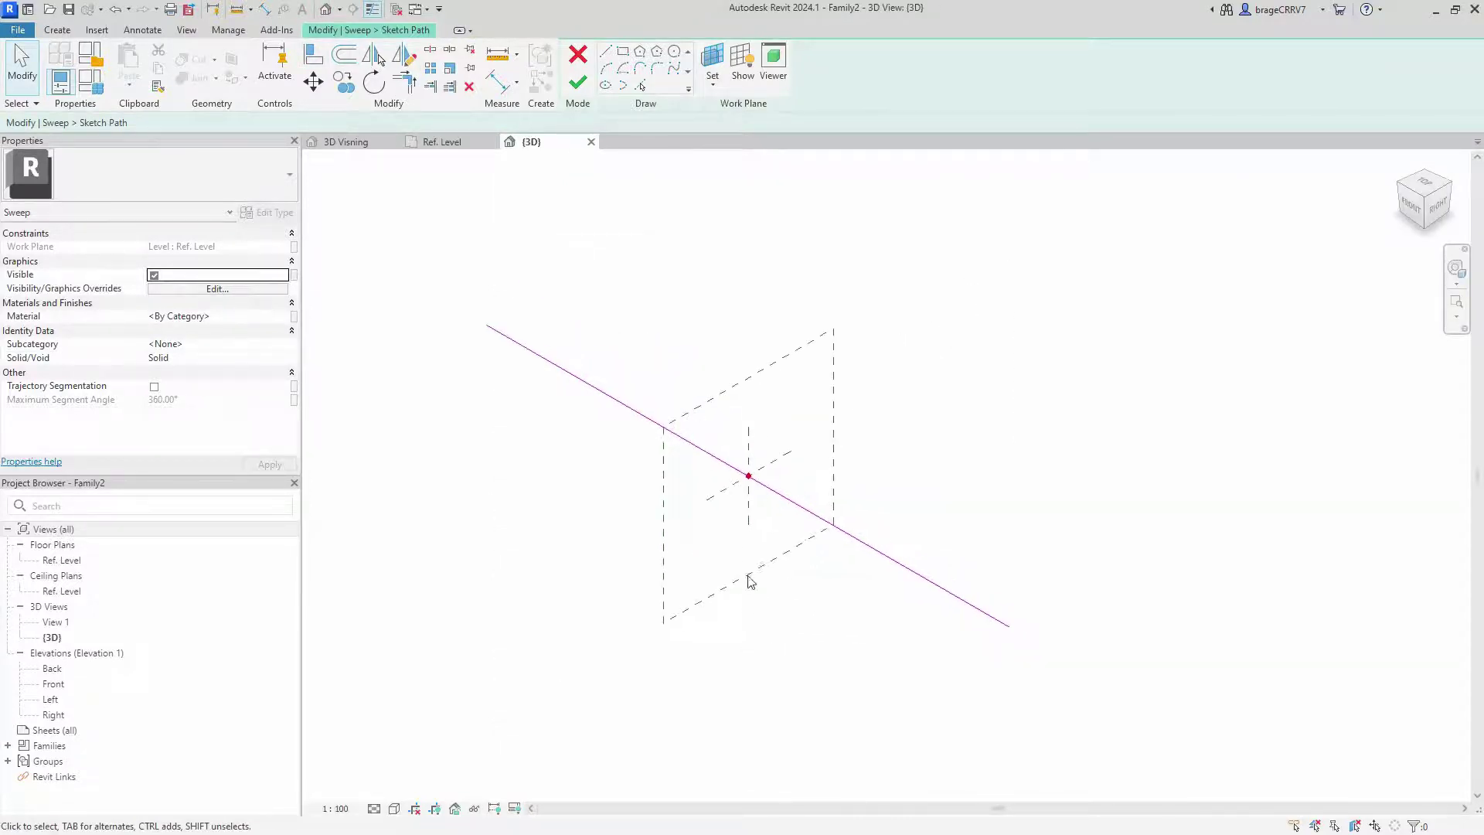
Finish the sweep path sketch.
{"action": "left_click", "coordinate": [735, 487]}
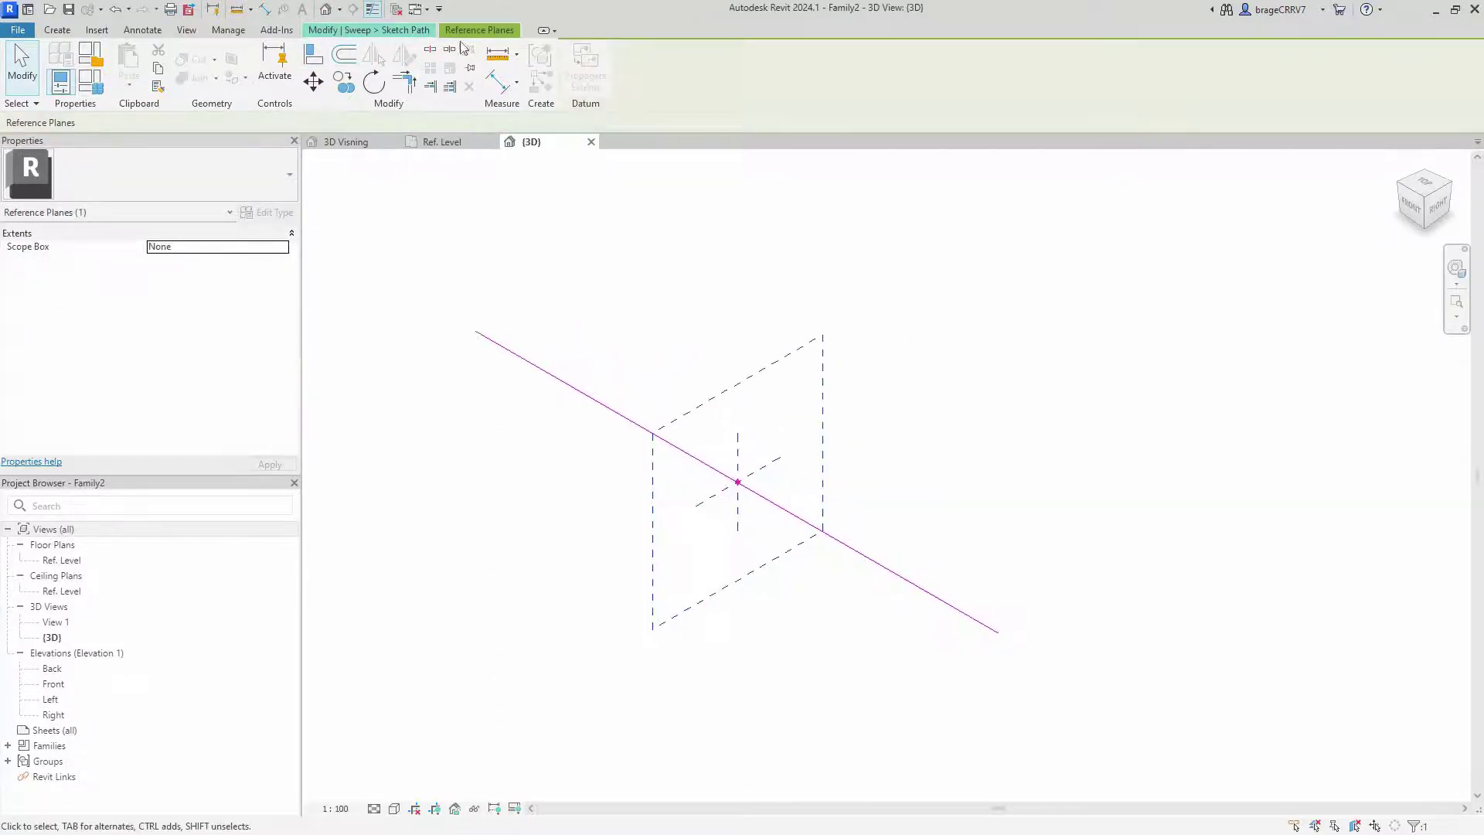
{"action": "left_click", "coordinate": [395, 33]}
{"action": "left_click", "coordinate": [577, 83]}
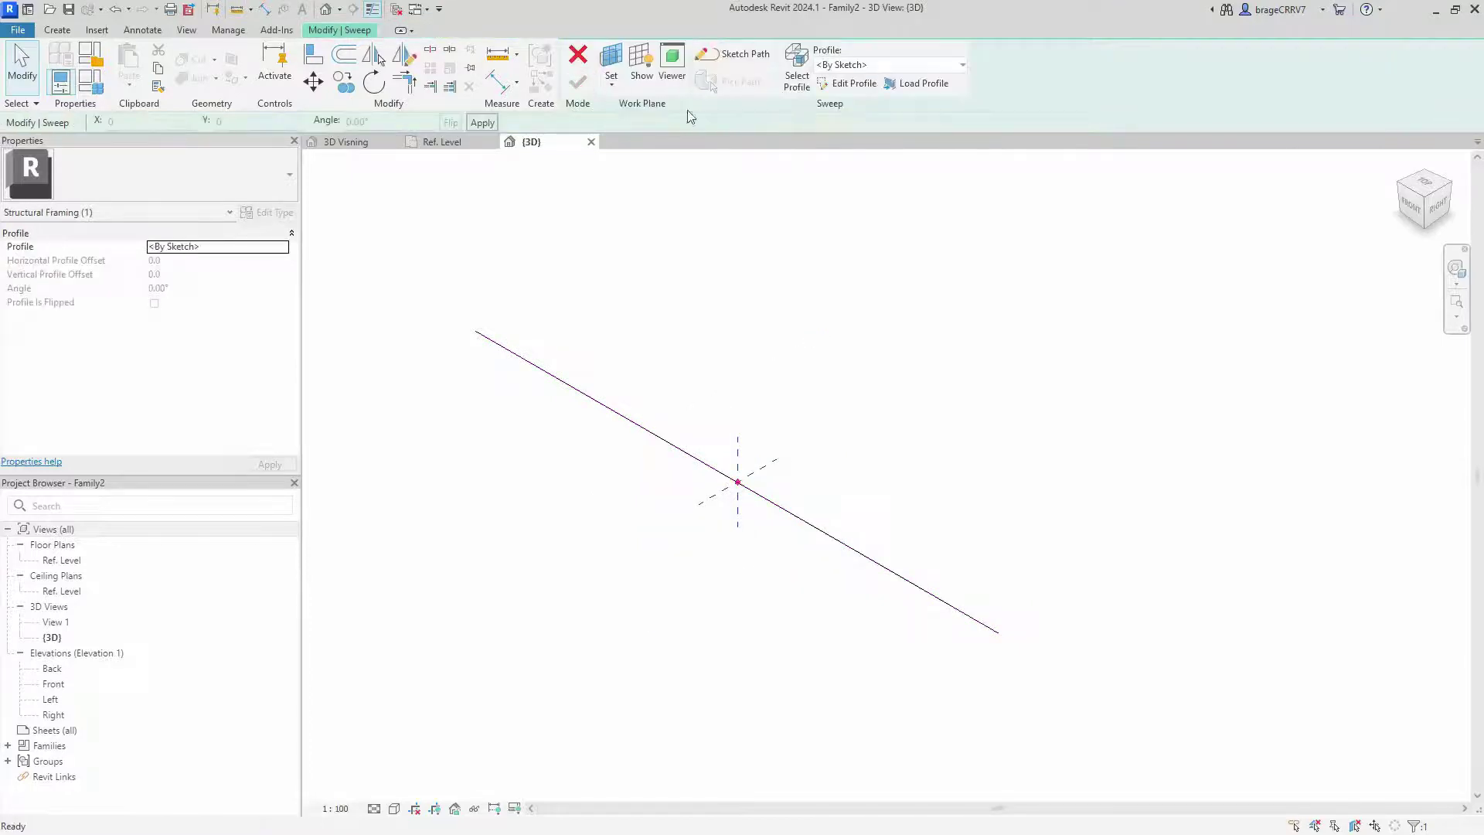
Sketch a trial four-sided sweep profile, then discard the profile edits.
{"action": "left_click", "coordinate": [847, 84]}
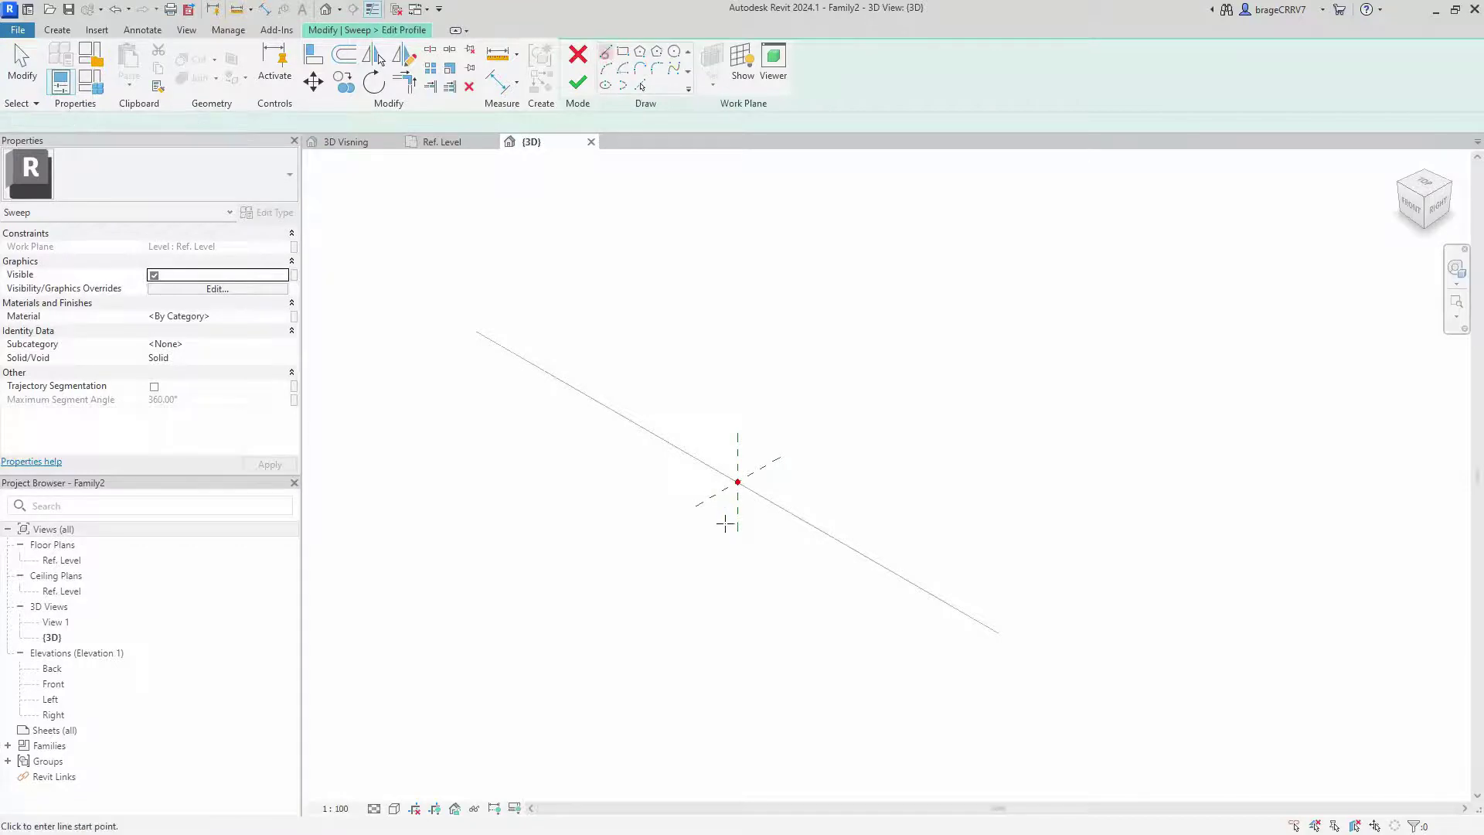
{"action": "left_click", "coordinate": [696, 469]}
{"action": "left_click", "coordinate": [798, 442]}
{"action": "left_click", "coordinate": [809, 501]}
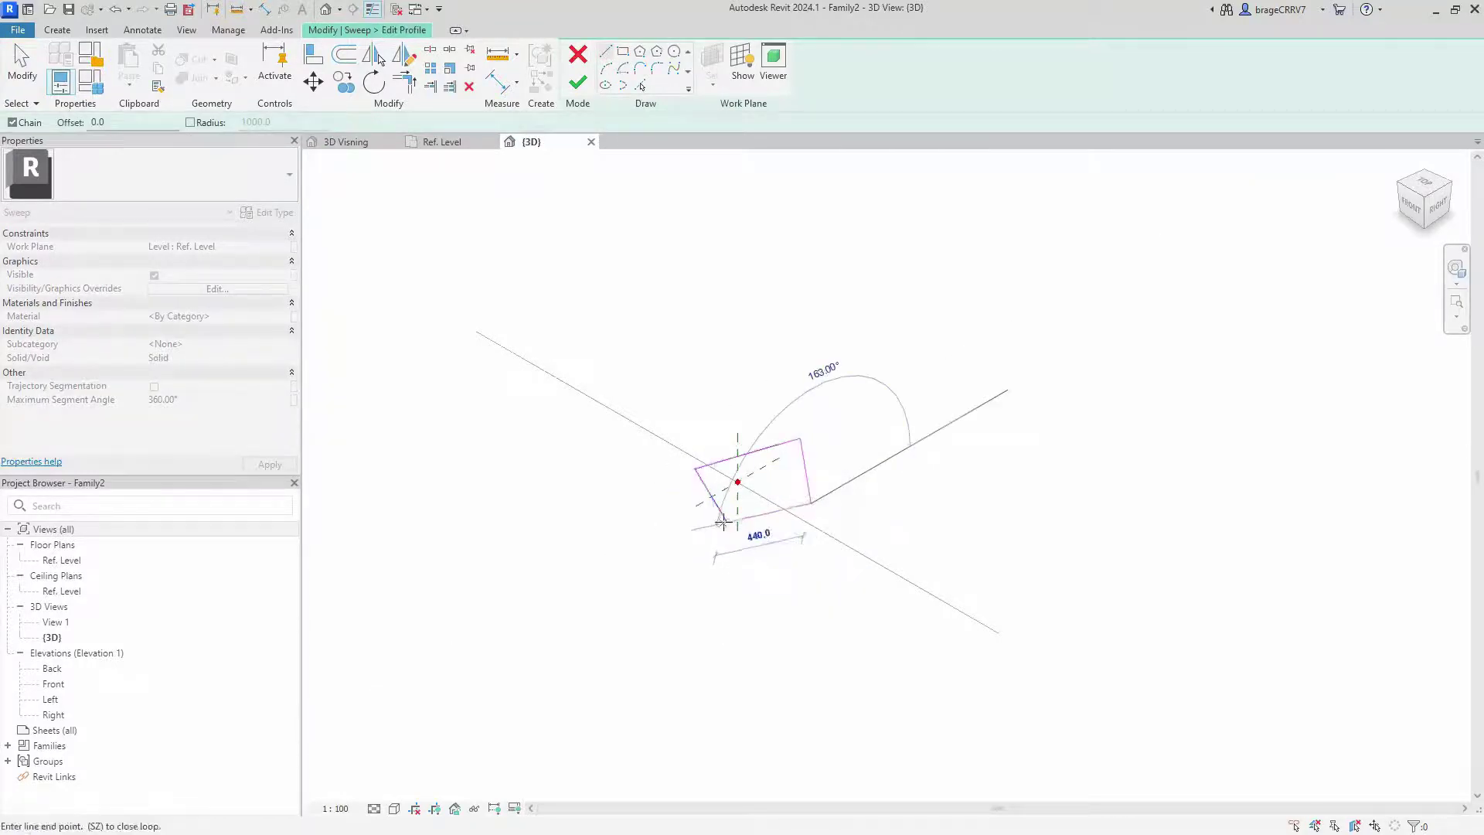
{"action": "left_click", "coordinate": [726, 523]}
{"action": "key", "text": "Escape"}
{"action": "key", "text": "Escape"}
{"action": "middle_click_drag", "start_coordinate": [788, 606], "coordinate": [748, 610]}
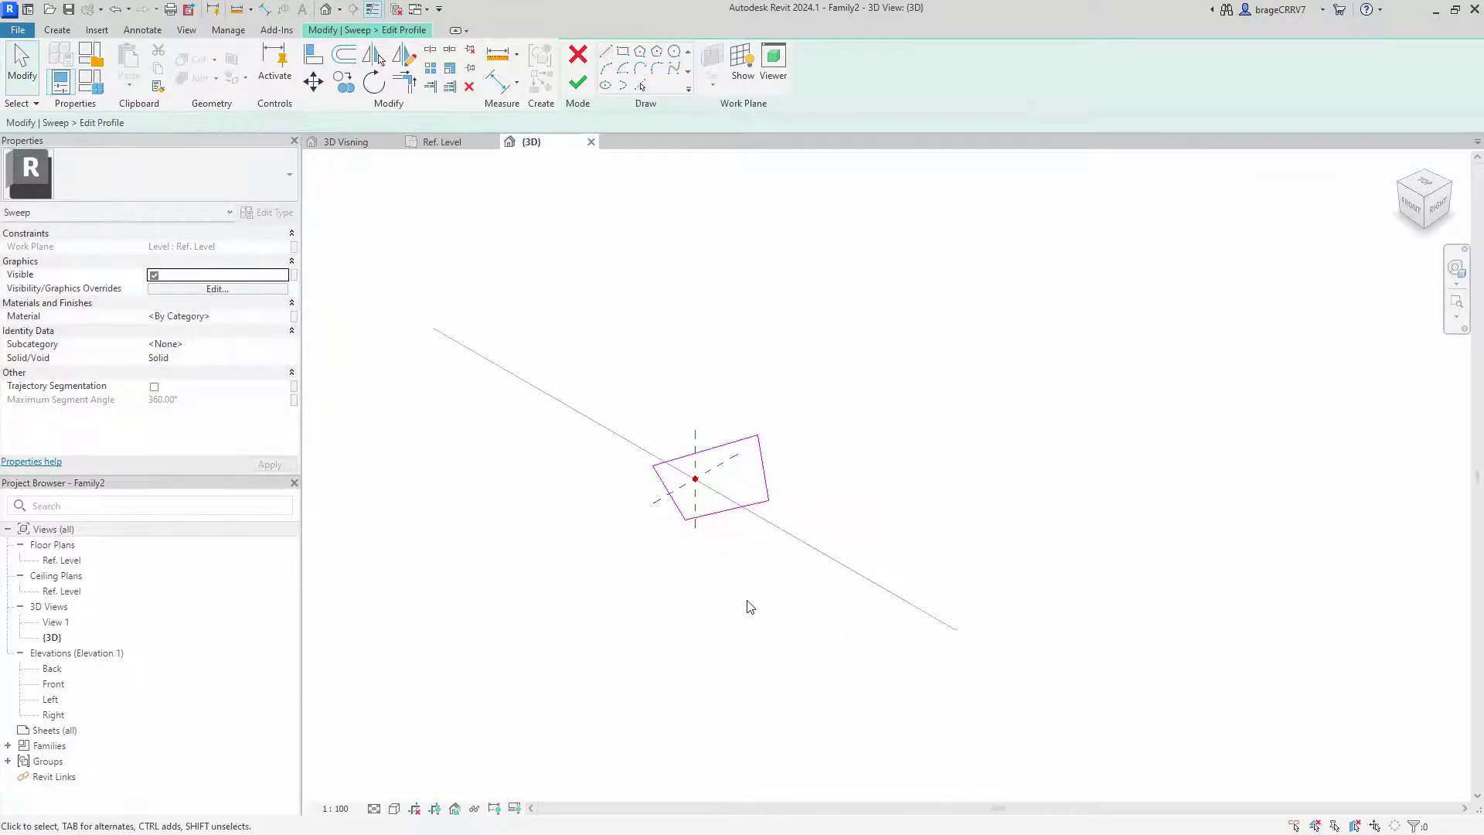
{"action": "left_click_drag", "start_coordinate": [606, 407], "coordinate": [798, 560]}
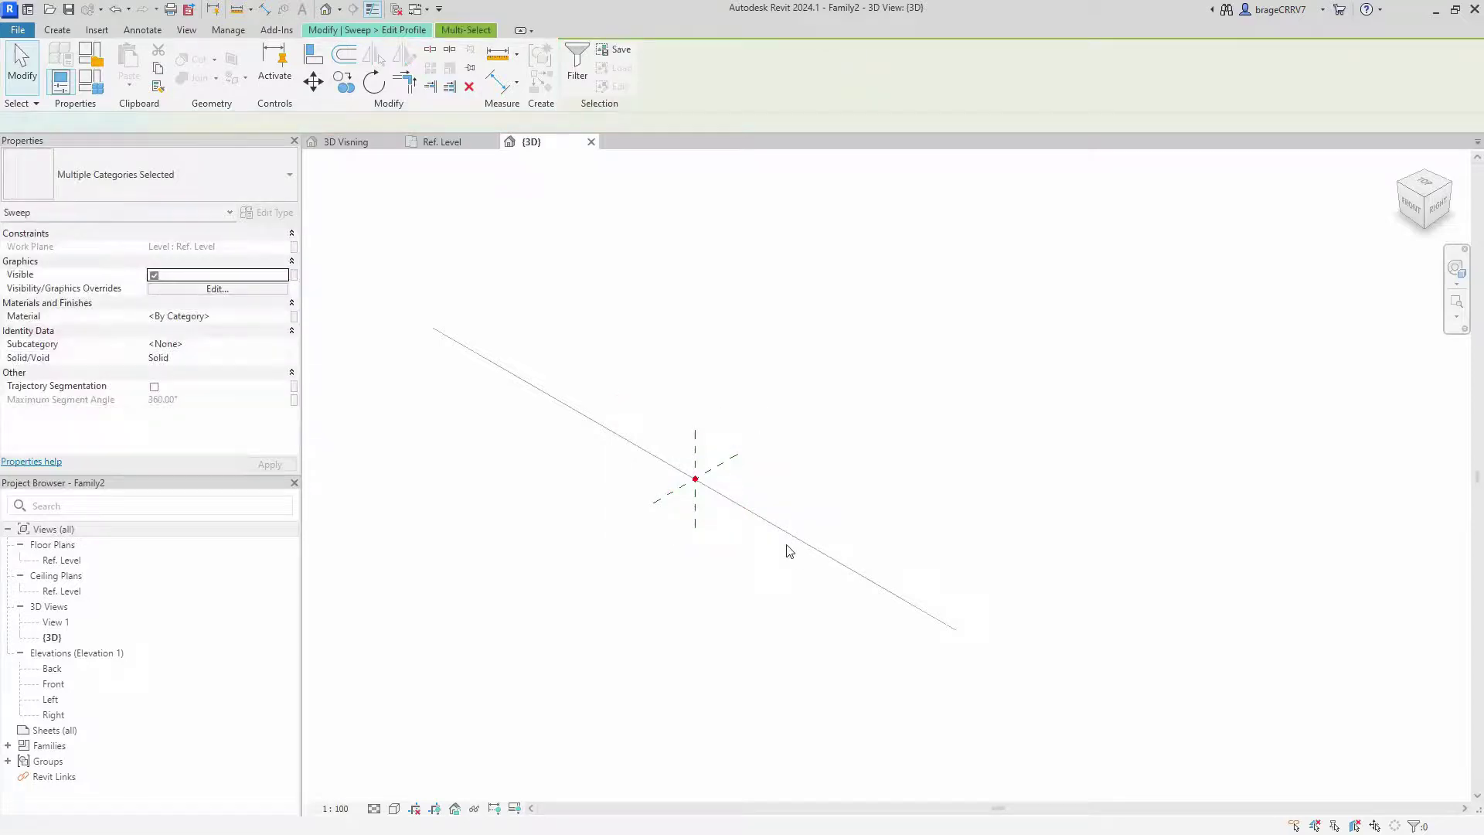
{"action": "key", "text": "Escape"}
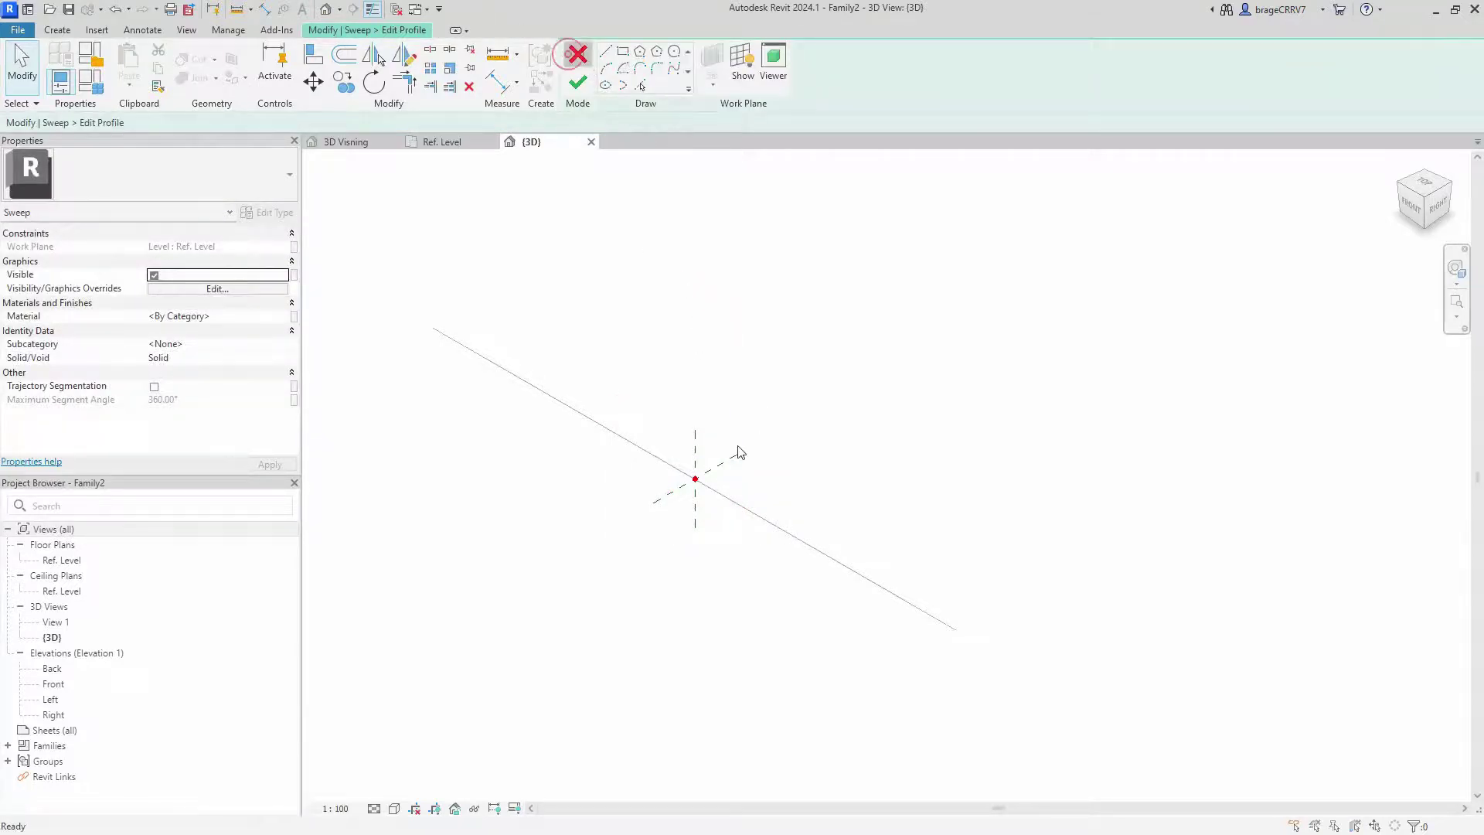
{"action": "key", "text": "Escape"}
{"action": "key", "text": "Return"}
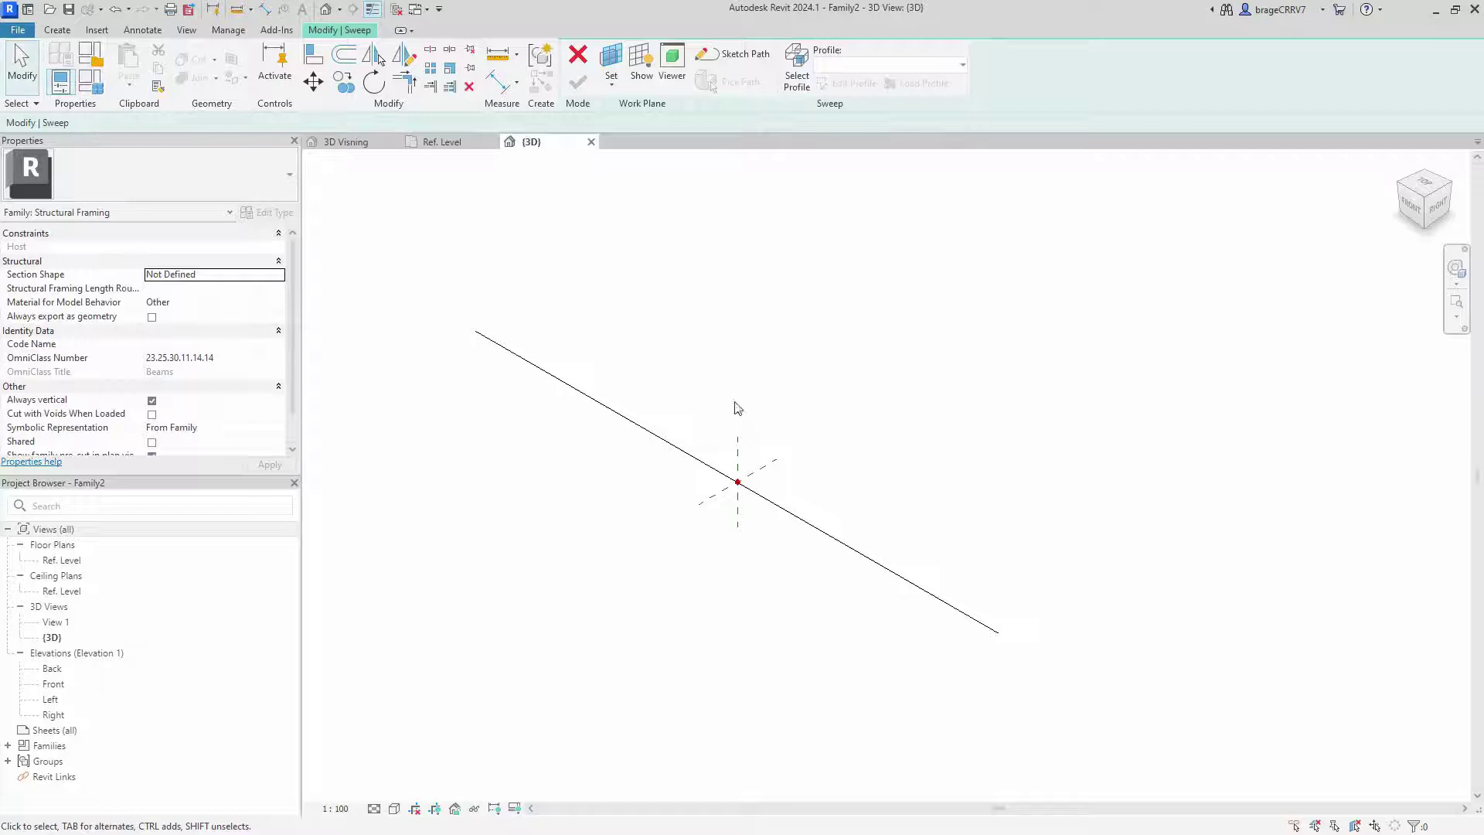
Assign the L-shape profile to the sweep and finish it as a solid beam.
{"action": "left_click", "coordinate": [714, 496]}
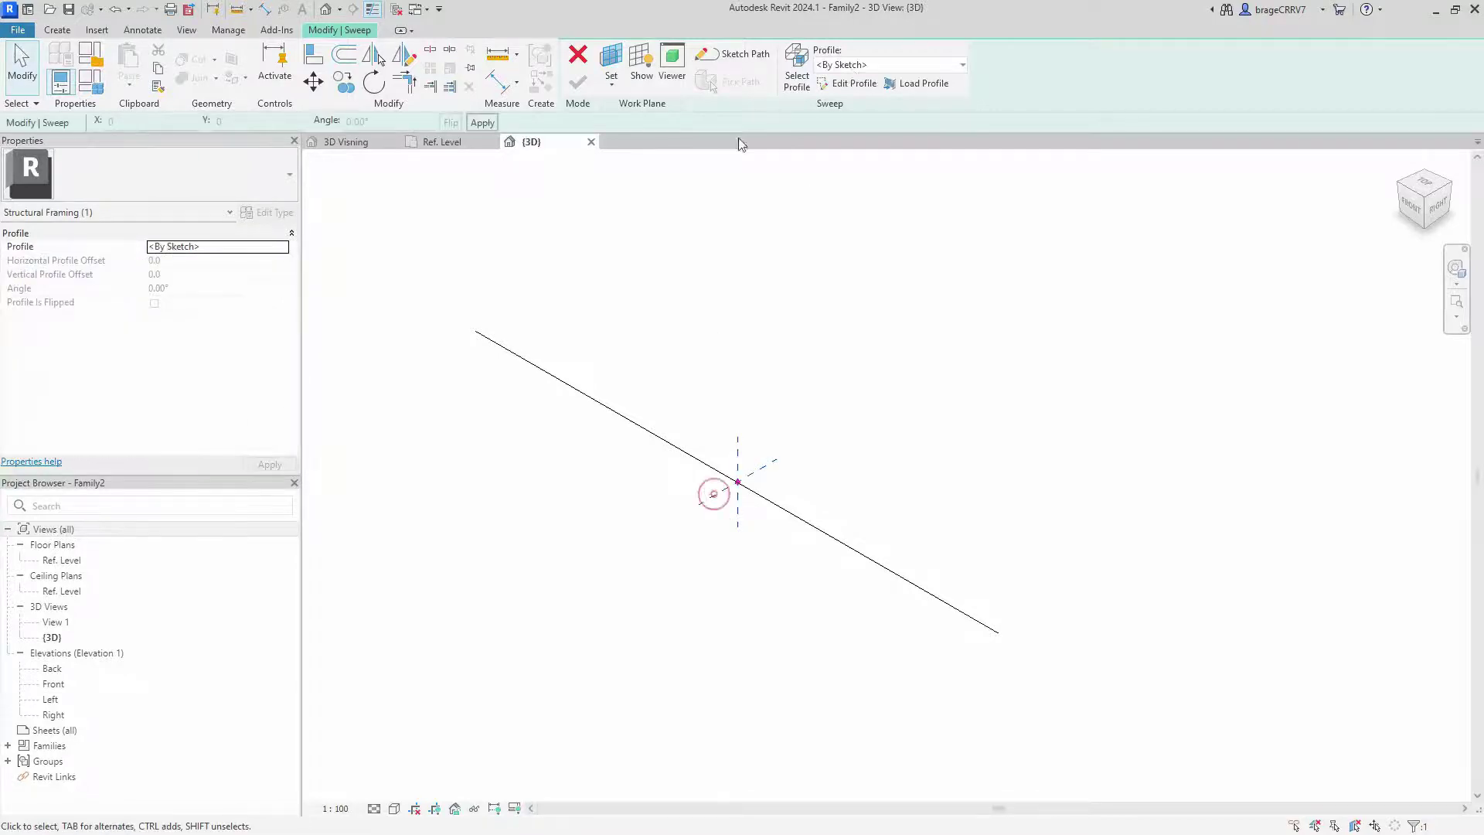
{"action": "left_click", "coordinate": [855, 67]}
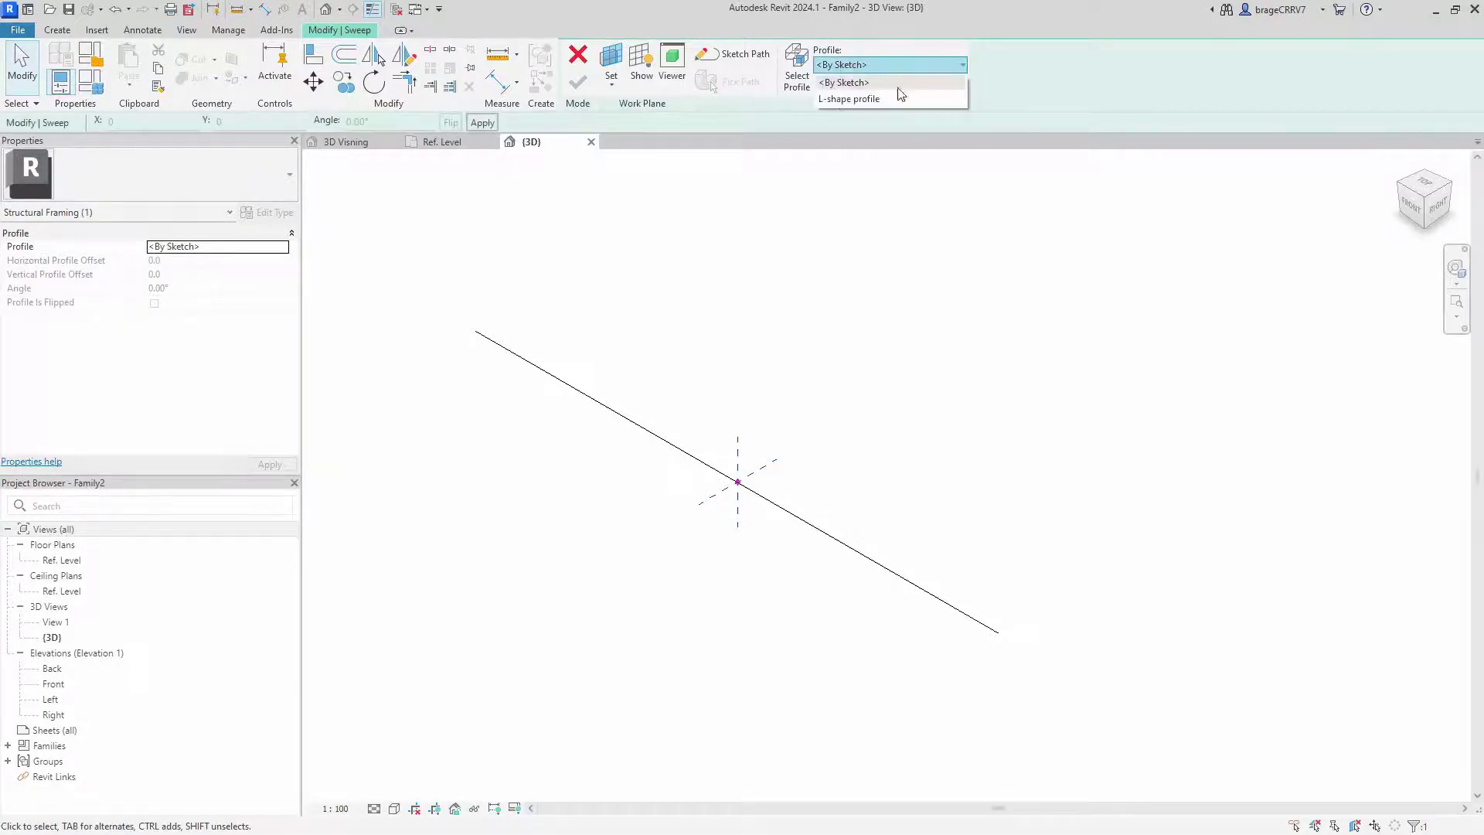
{"action": "left_click", "coordinate": [852, 103]}
{"action": "middle_click_drag", "start_coordinate": [718, 546], "coordinate": [719, 528], "text": "shift"}
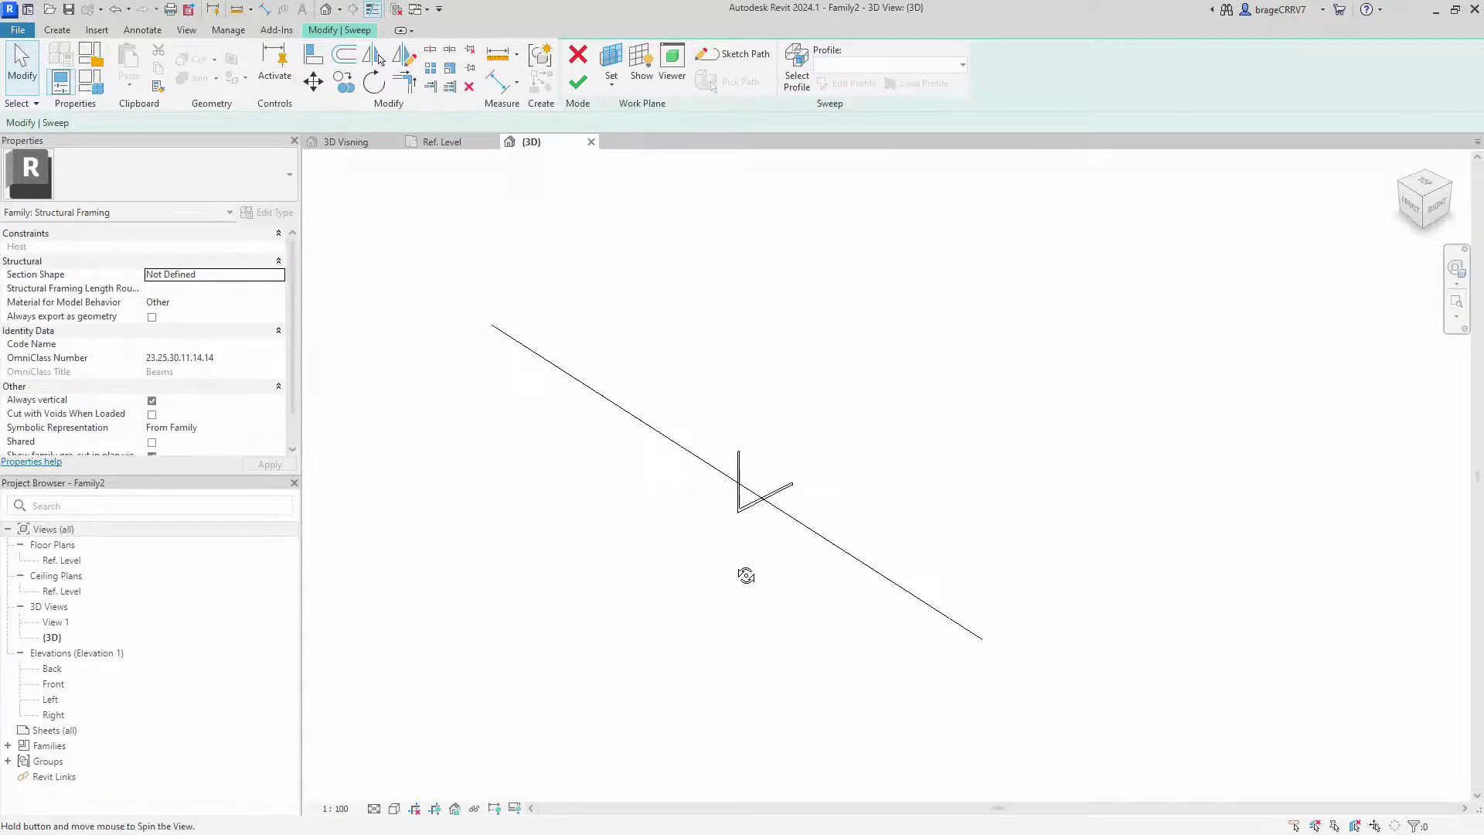
{"action": "left_click", "coordinate": [577, 81]}
{"action": "left_click", "coordinate": [647, 602]}
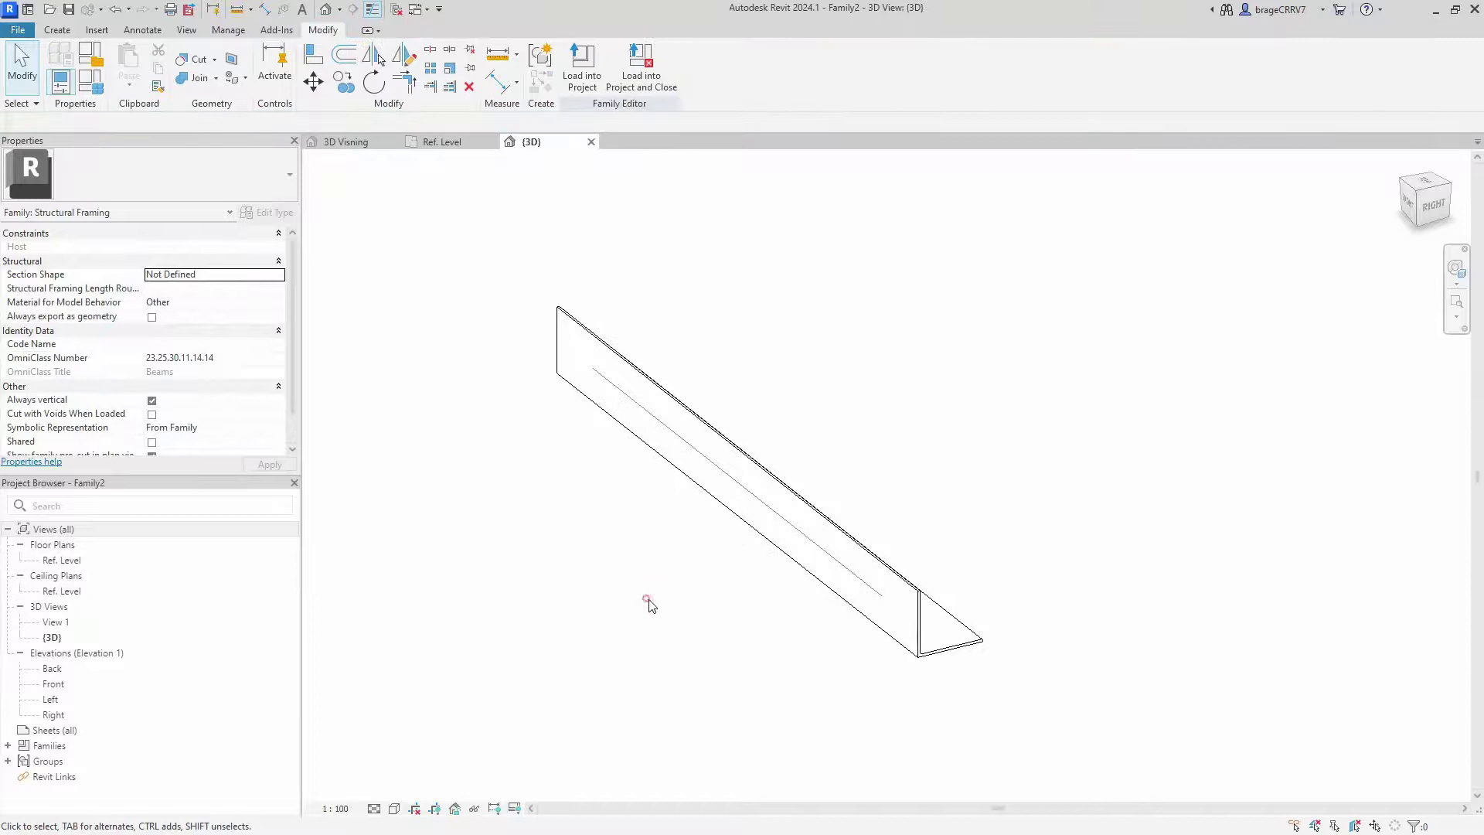
Add Height and Thickness as instance parameters in Family Types.
{"action": "middle_click_drag", "start_coordinate": [829, 603], "coordinate": [777, 585], "text": "shift"}
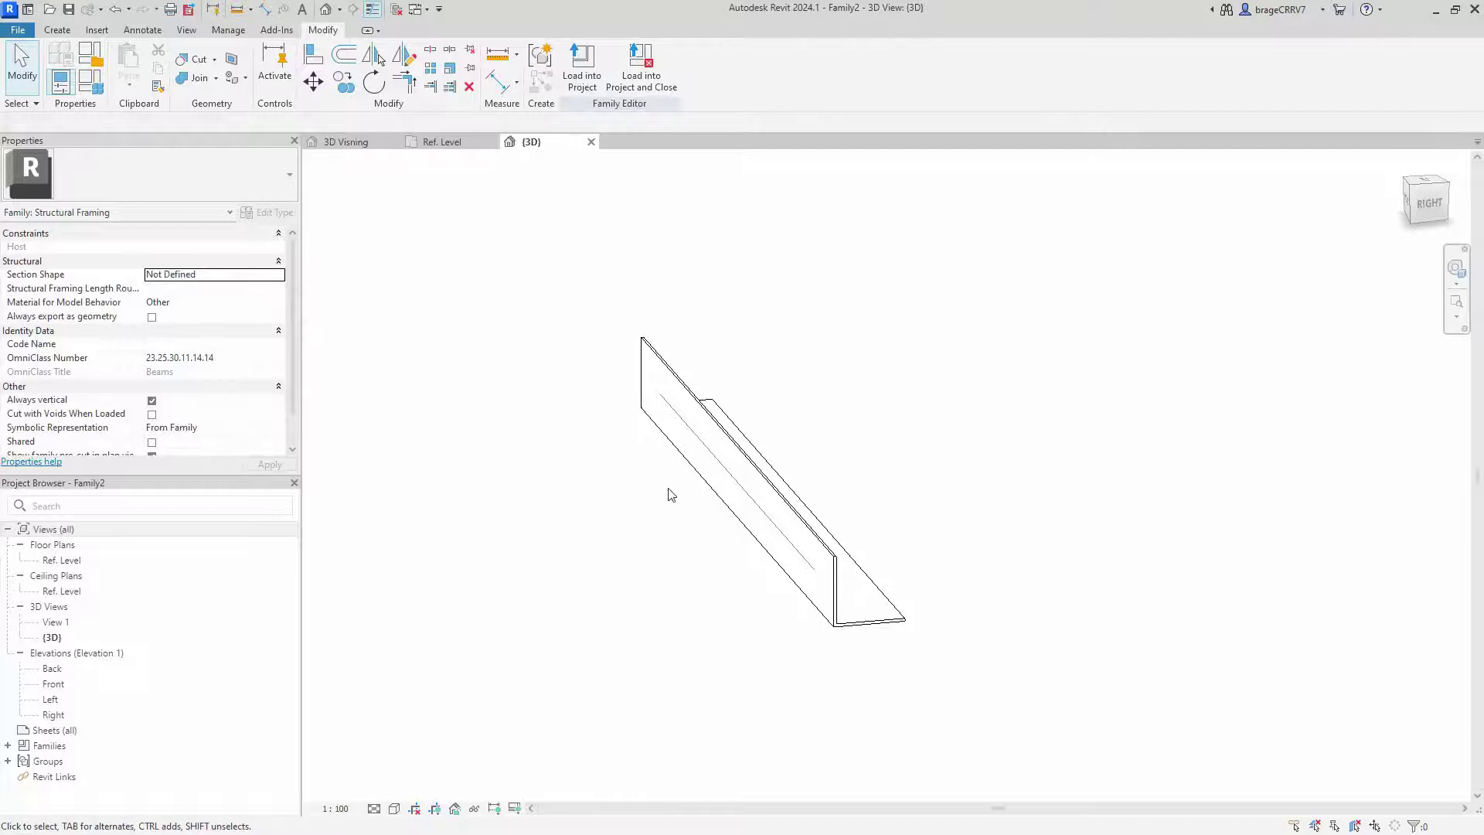
{"action": "left_click", "coordinate": [100, 97]}
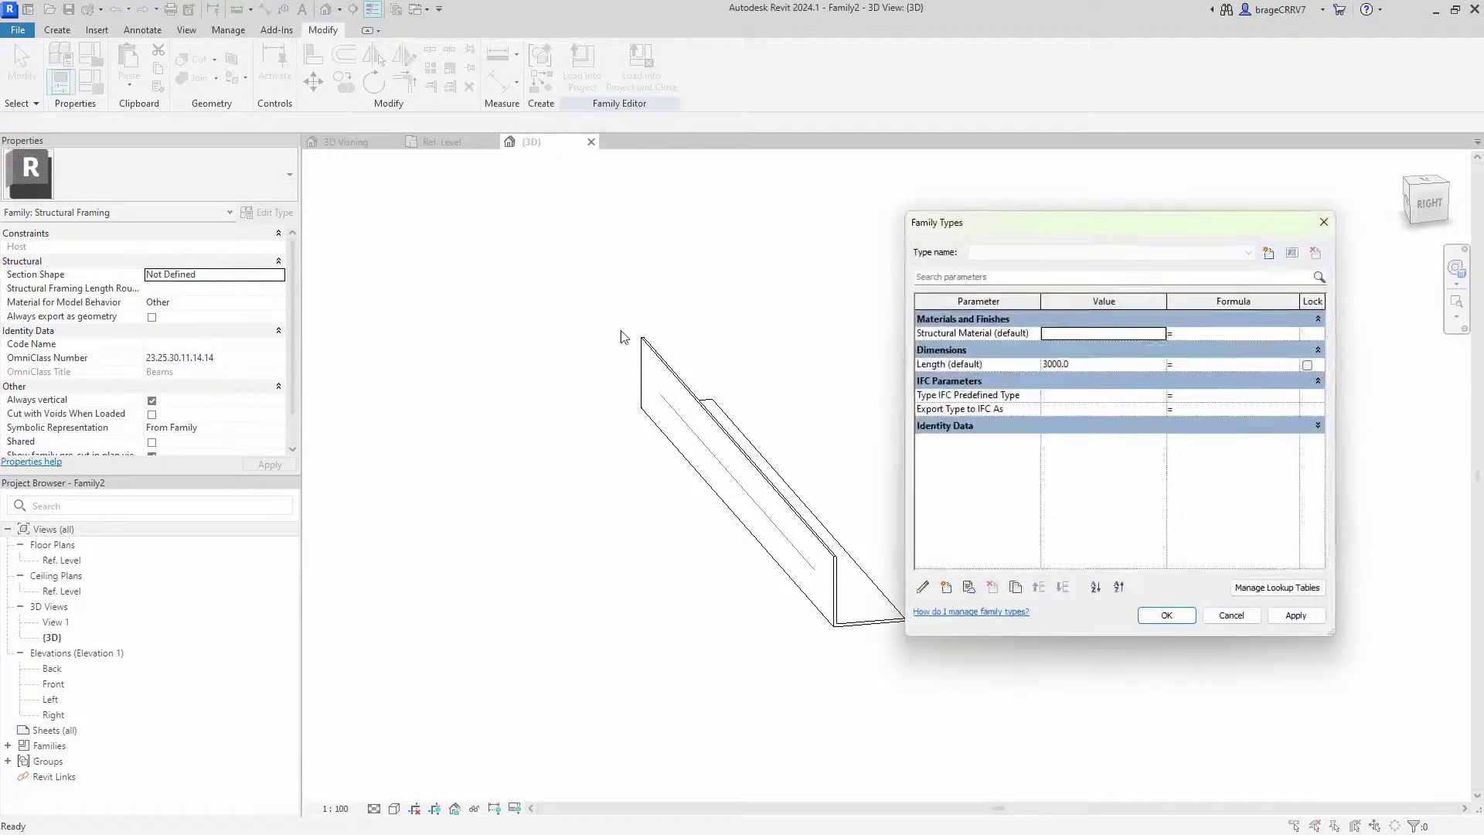
{"action": "left_click", "coordinate": [947, 587]}
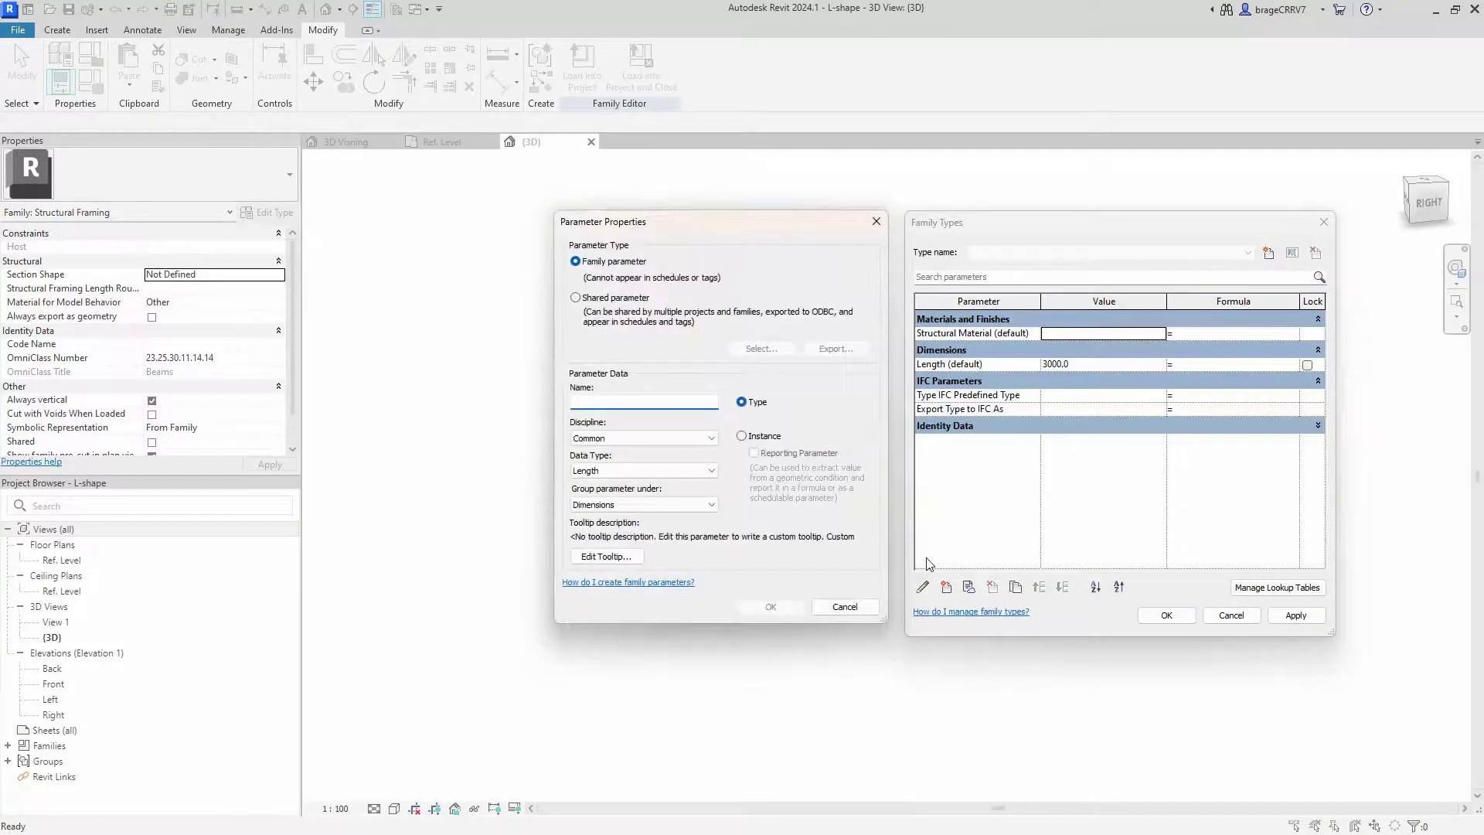
{"action": "type", "text": "Height"}
{"action": "left_click", "coordinate": [742, 436]}
{"action": "left_click", "coordinate": [770, 607]}
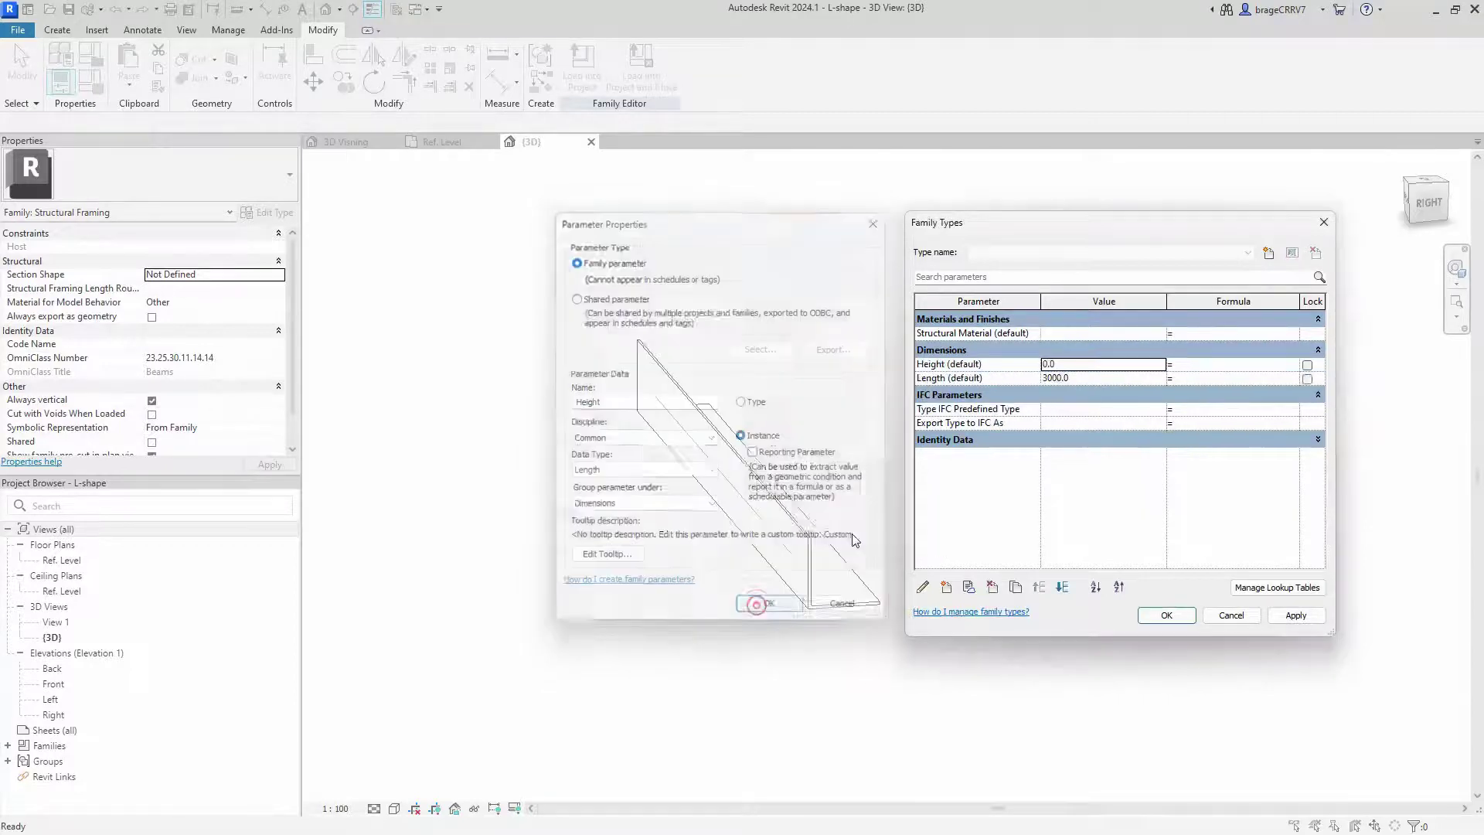
{"action": "left_click", "coordinate": [946, 587]}
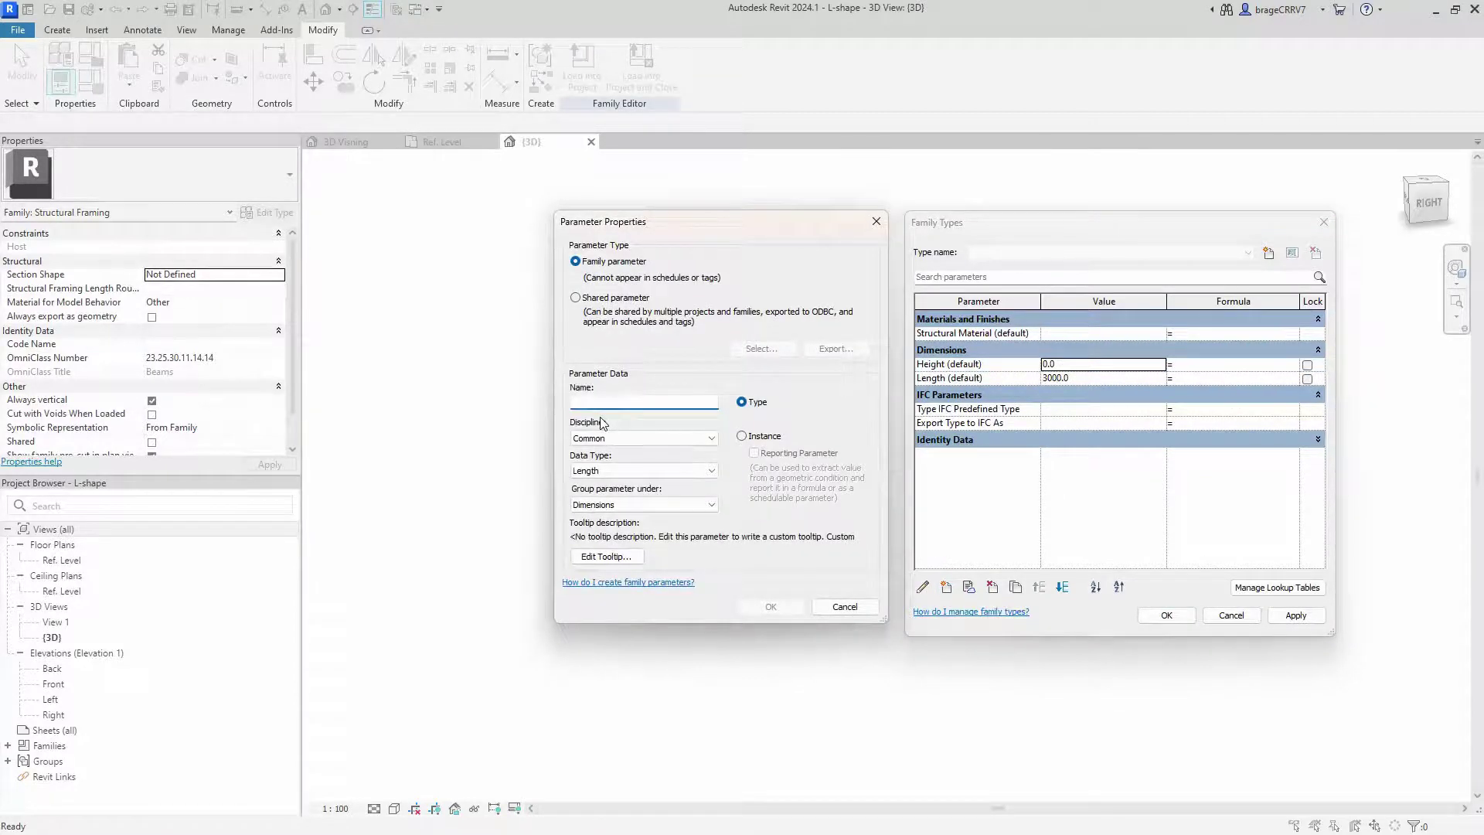
{"action": "type", "text": "Thickness"}
{"action": "left_click", "coordinate": [743, 437]}
{"action": "left_click", "coordinate": [768, 610]}
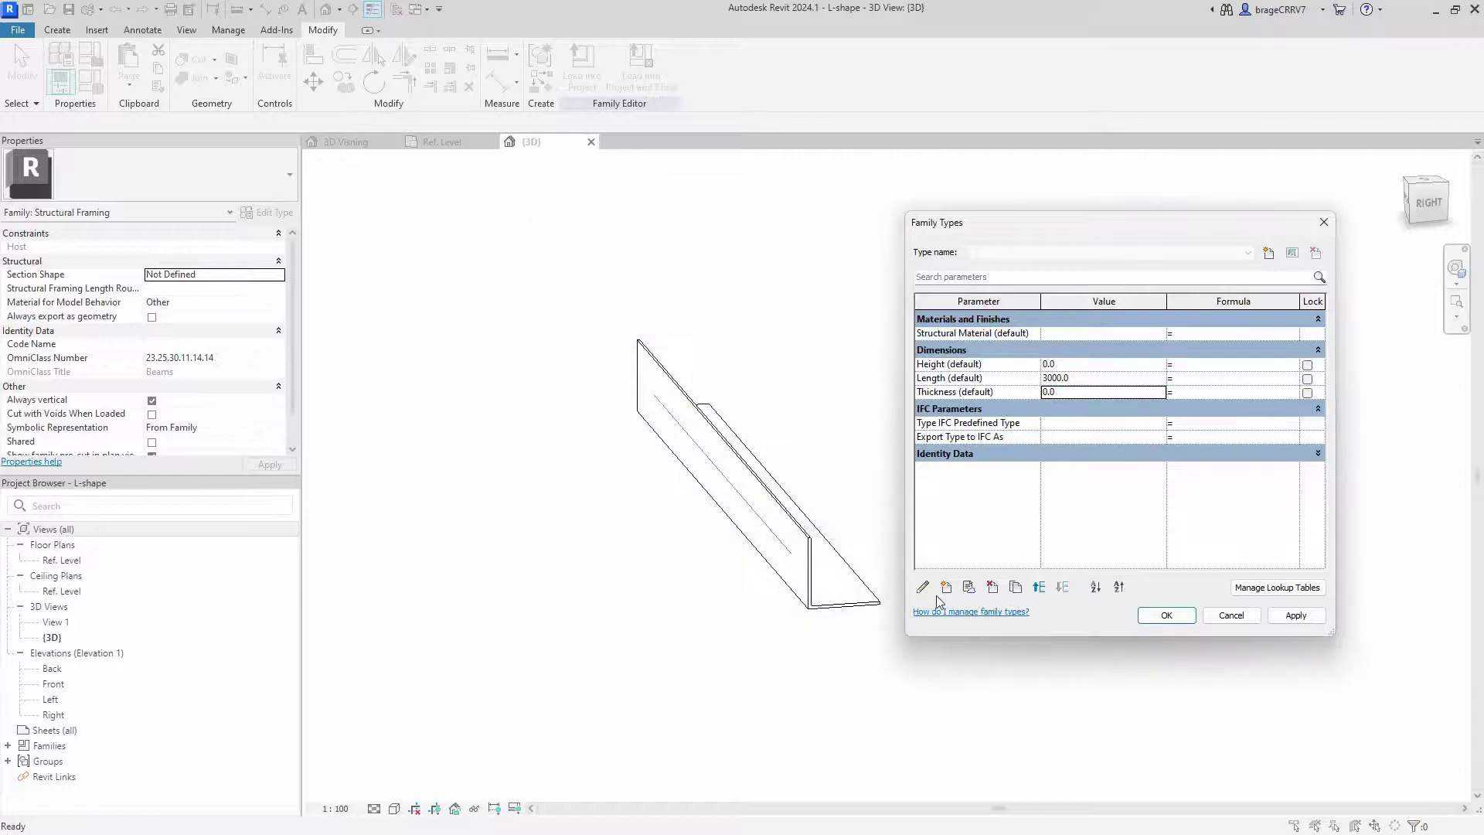
Add r1 and r2 as instance parameters.
{"action": "left_click", "coordinate": [946, 588]}
{"action": "type", "text": "r"}
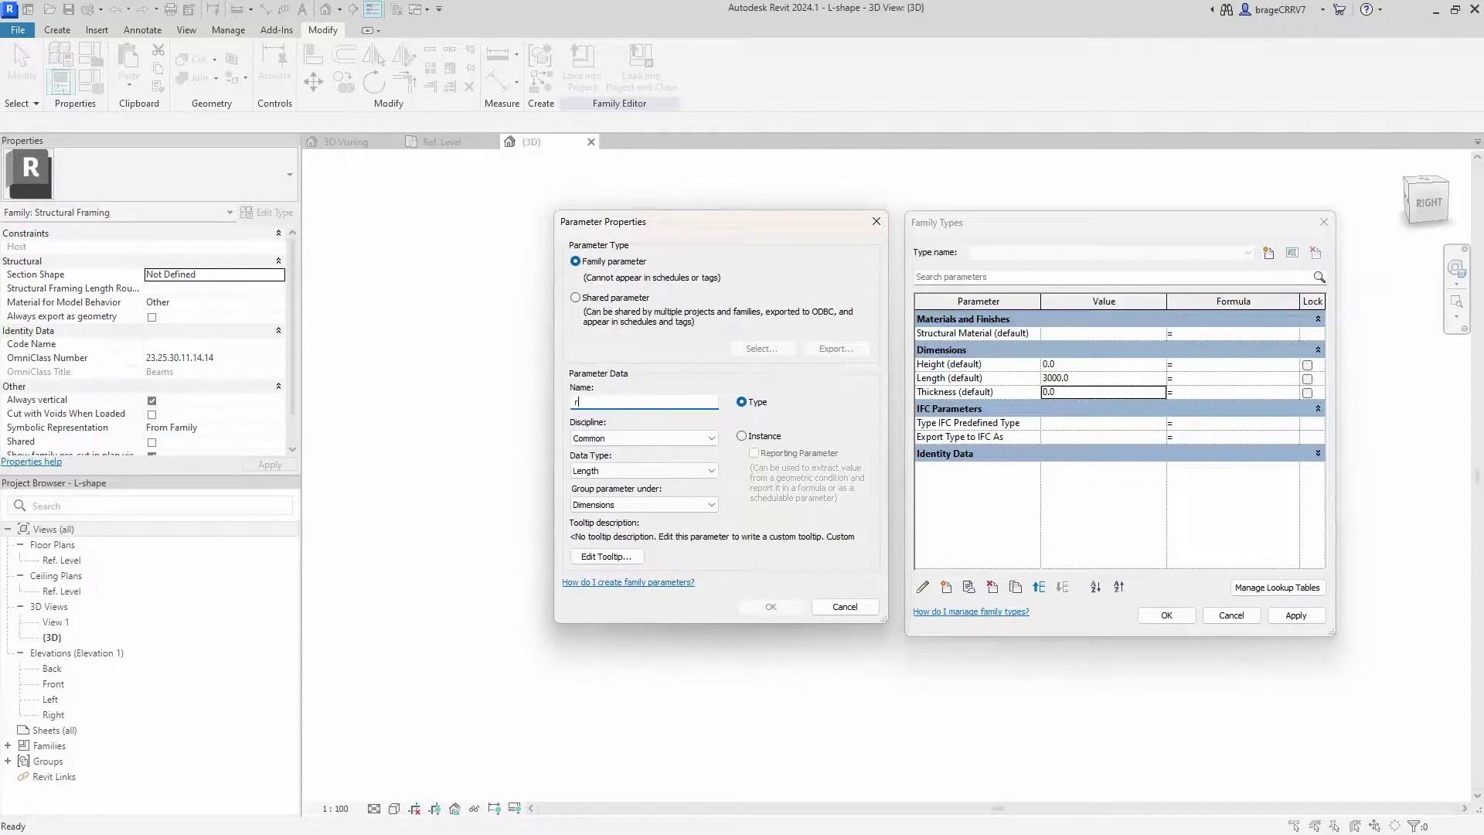
{"action": "type", "text": "1"}
{"action": "left_click", "coordinate": [743, 436]}
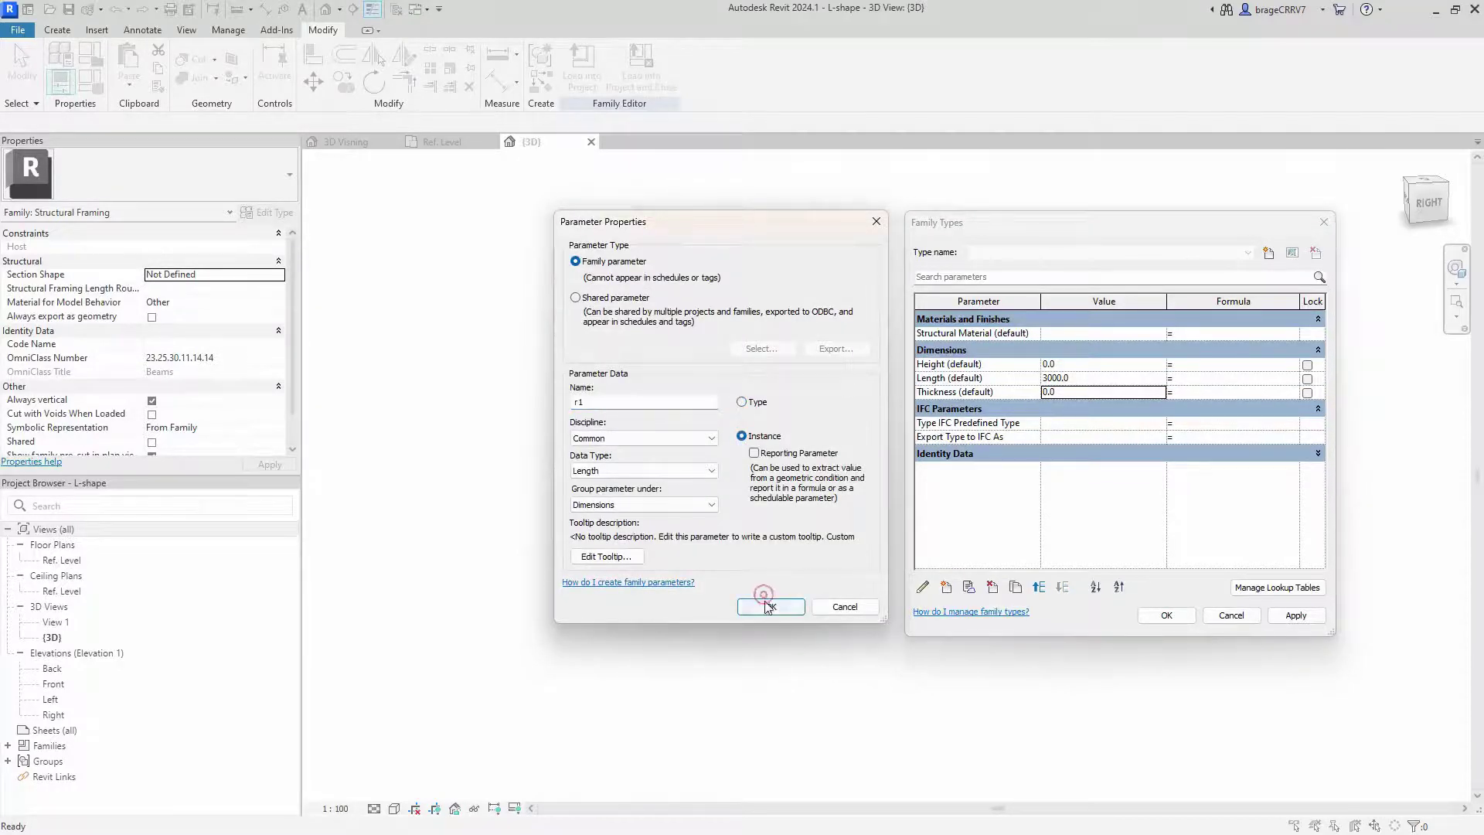
{"action": "left_click", "coordinate": [770, 606]}
{"action": "left_click", "coordinate": [946, 589]}
{"action": "type", "text": "r2"}
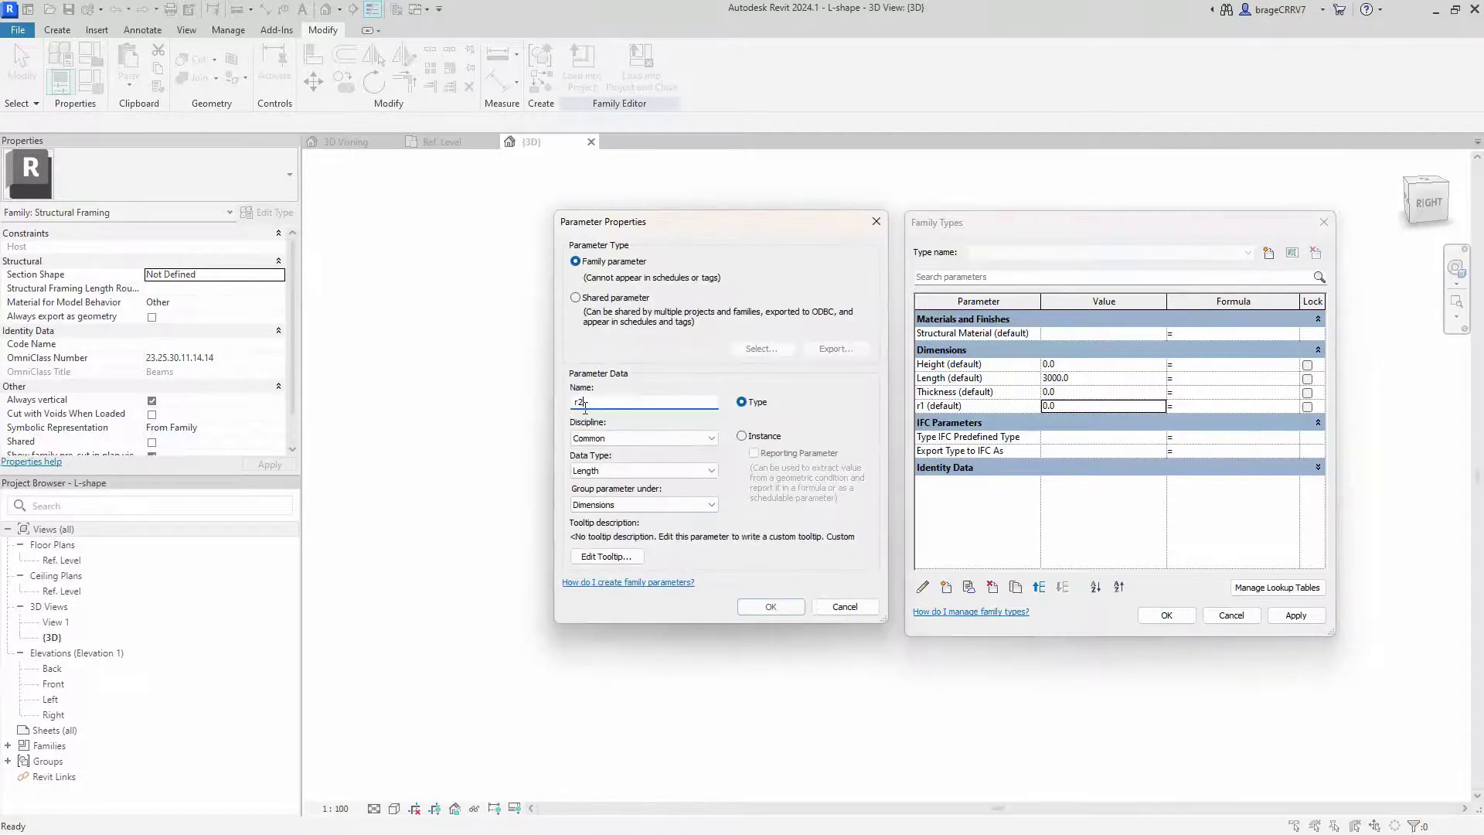
{"action": "left_click", "coordinate": [743, 437]}
{"action": "left_click", "coordinate": [769, 607]}
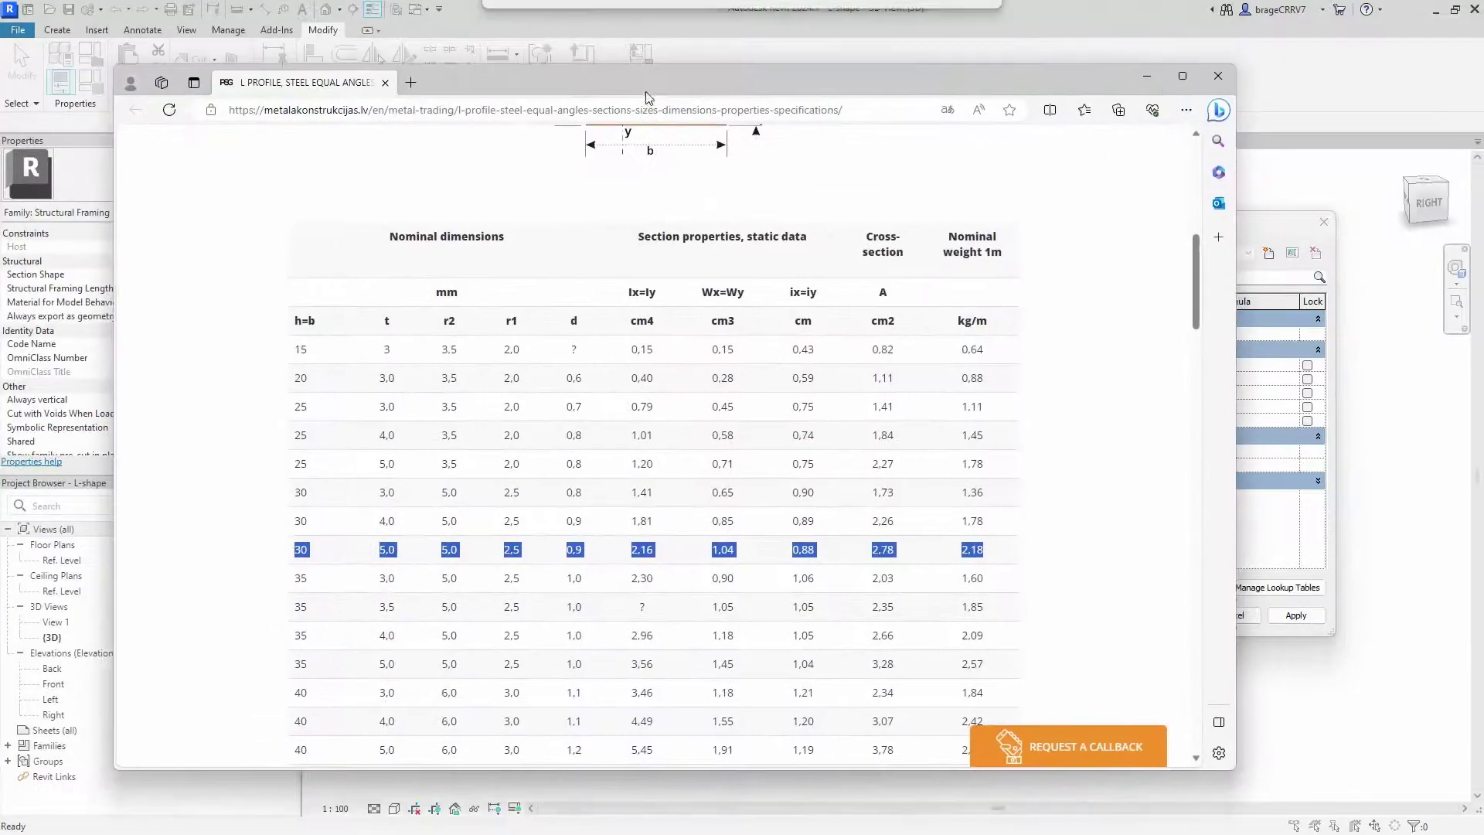
{"action": "scroll", "coordinate": [576, 345], "scroll_direction": "down", "scroll_amount": 1}
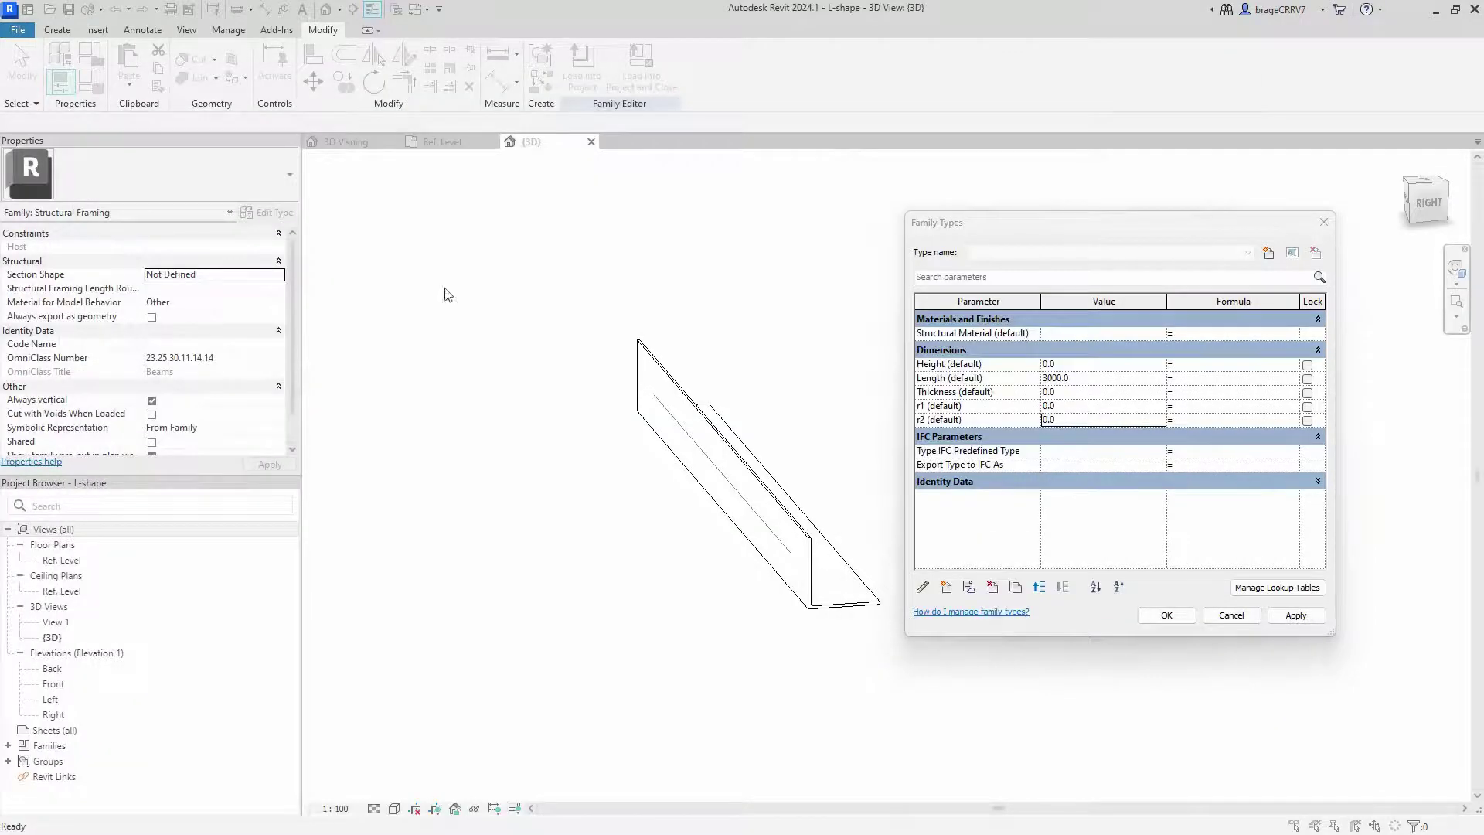
Enter Height 30, Thickness 5, r1 2.5 and r2 5 as the beam's values and apply them.
{"action": "left_click", "coordinate": [1080, 366]}
{"action": "type", "text": "30"}
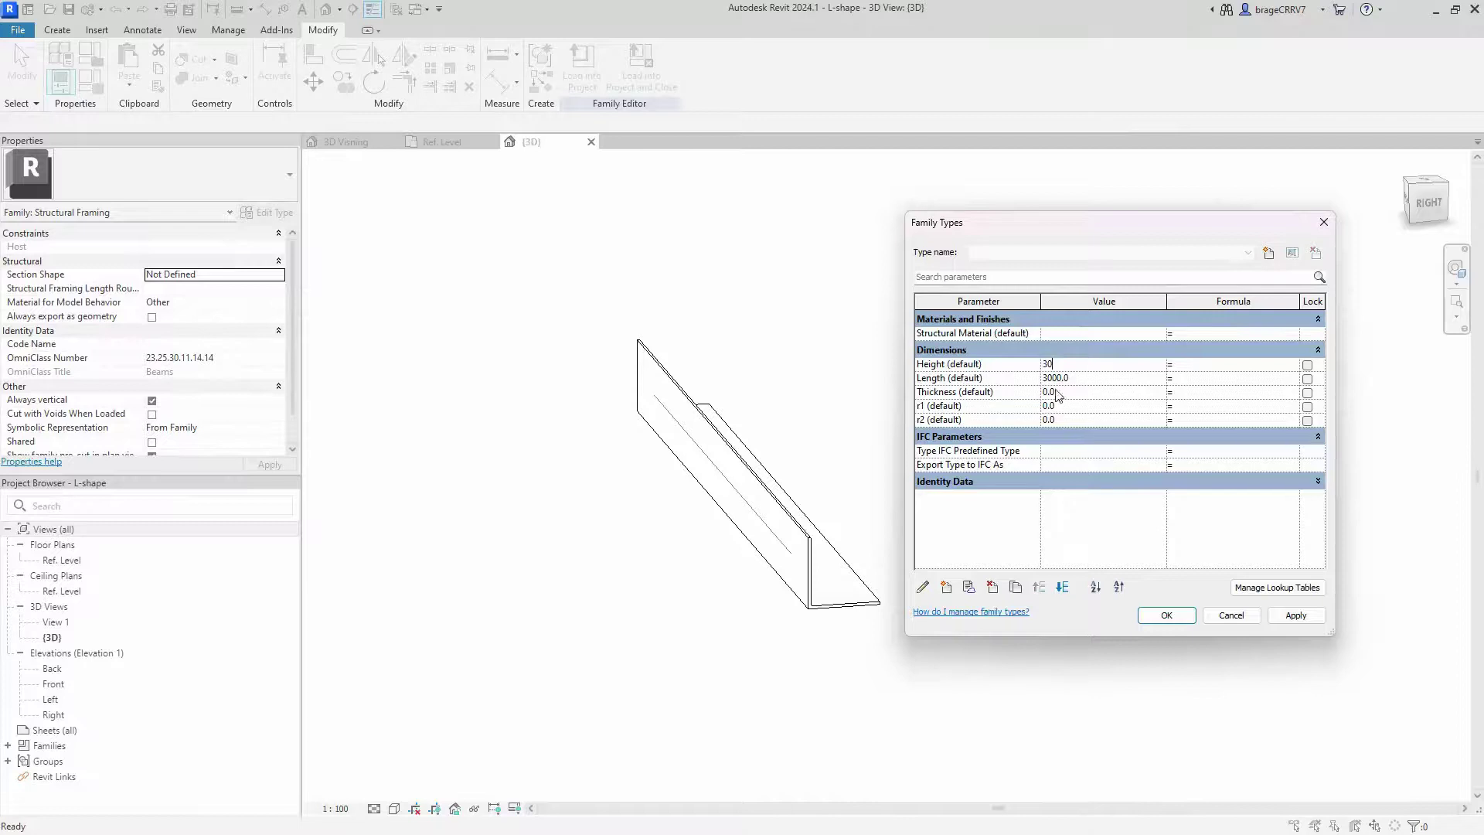
{"action": "left_click", "coordinate": [1066, 393]}
{"action": "left_click", "coordinate": [1060, 405]}
{"action": "left_click", "coordinate": [1060, 419]}
{"action": "left_click", "coordinate": [1263, 628]}
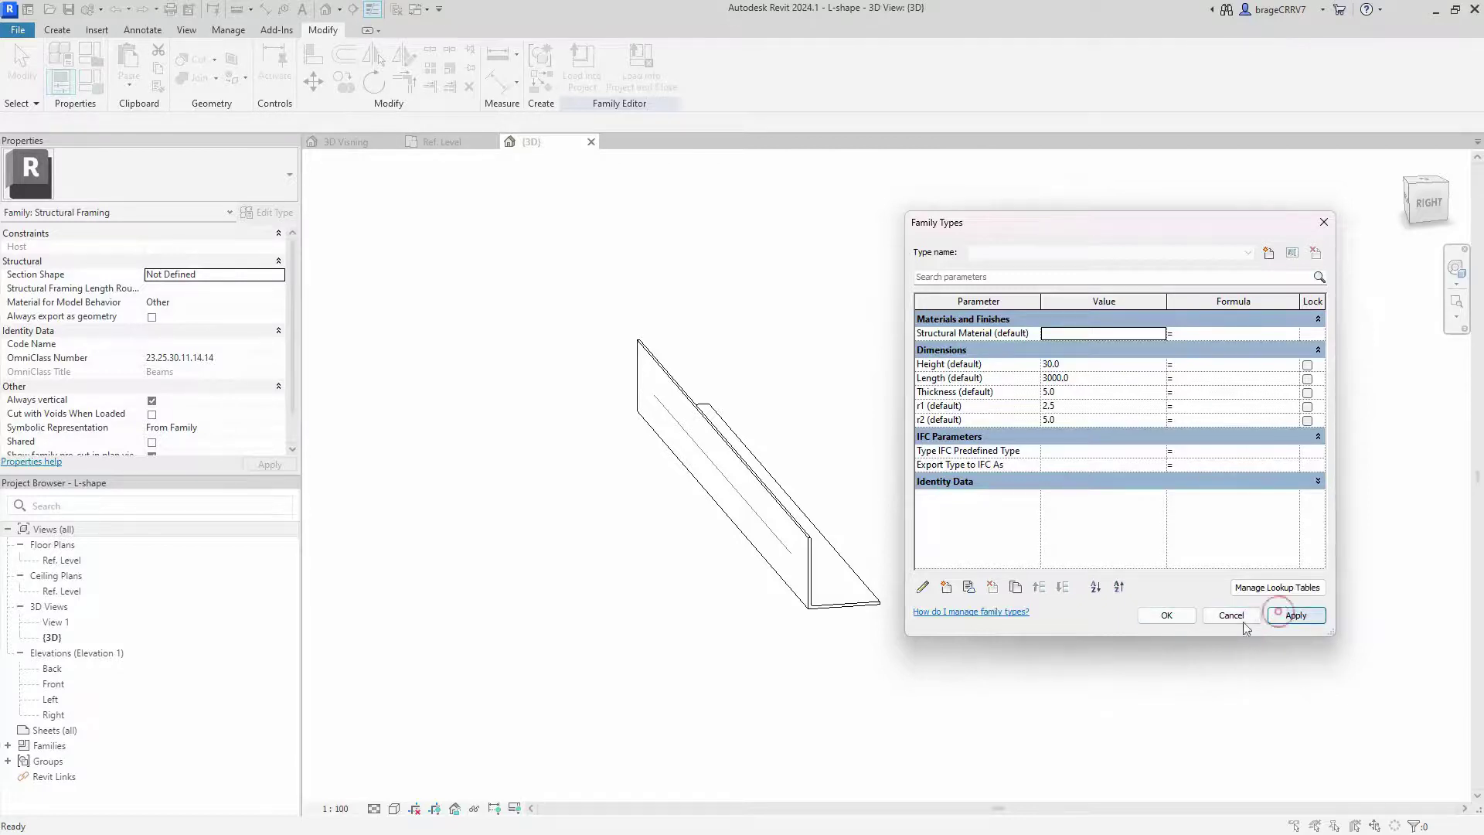
Close the parameter list and find the L-shape profile type under Families > Profiles.
{"action": "left_click", "coordinate": [1166, 615]}
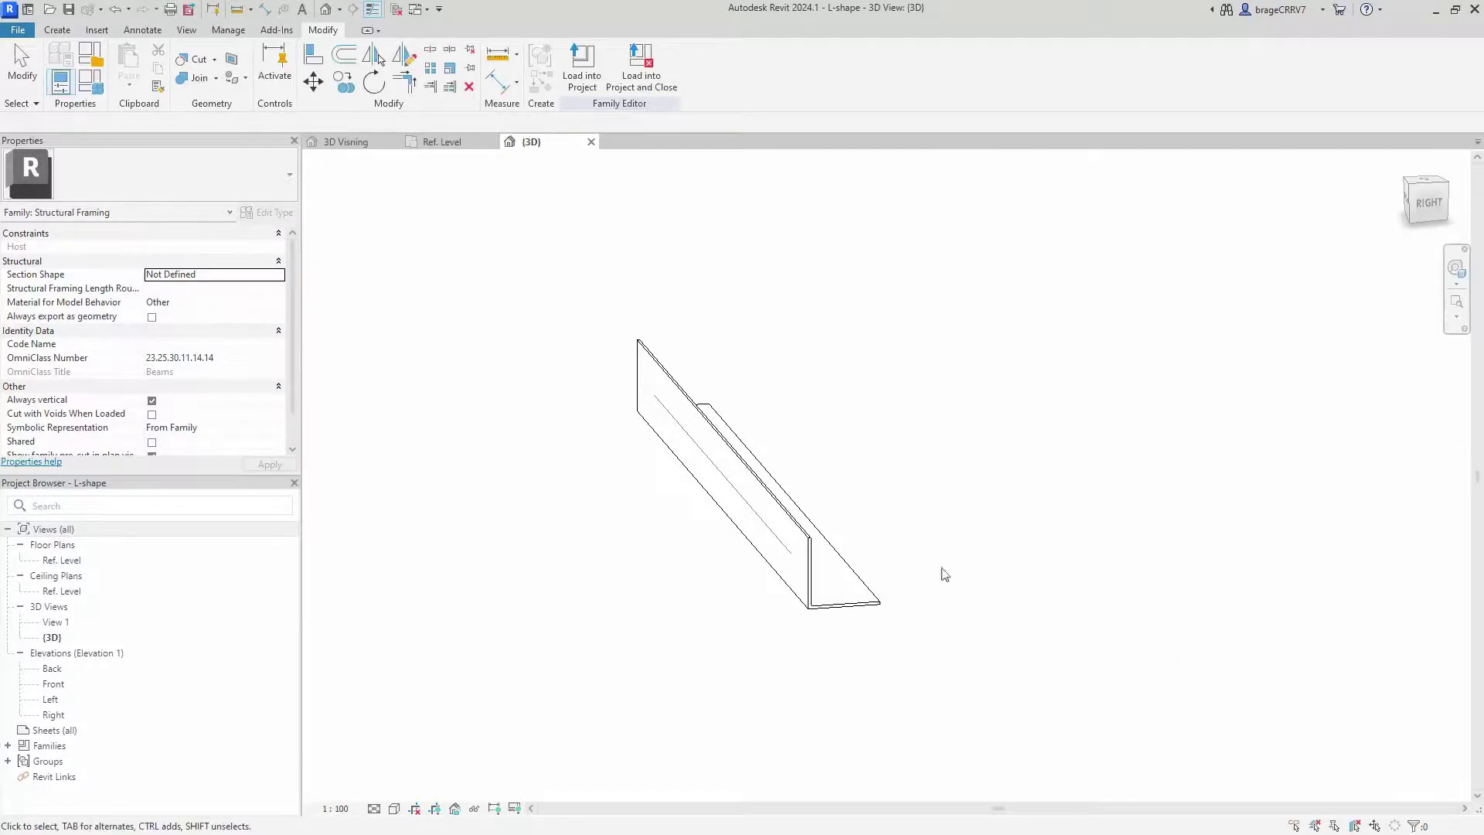
{"action": "left_click", "coordinate": [8, 529]}
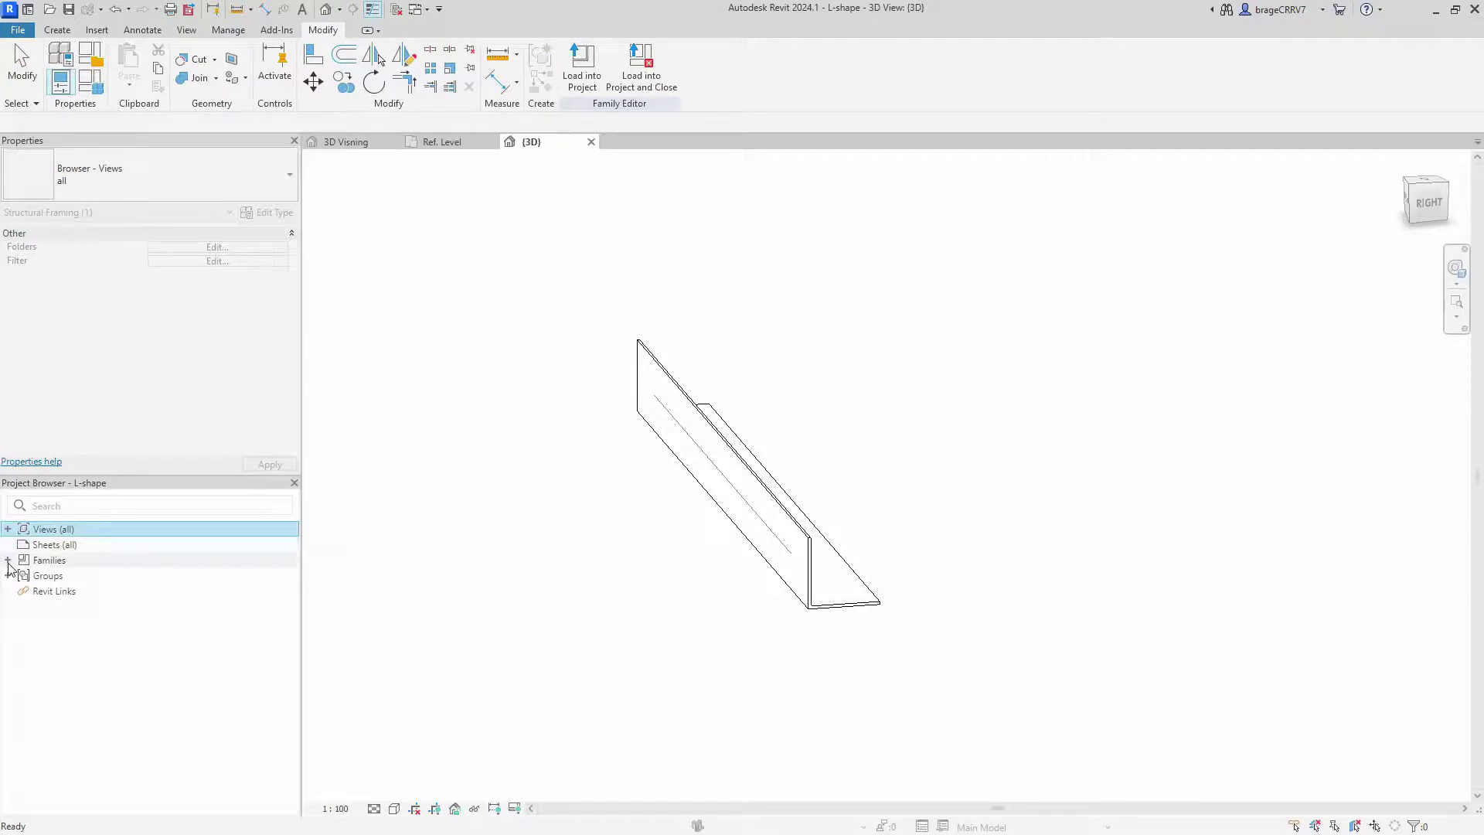
{"action": "left_click", "coordinate": [8, 559]}
{"action": "left_click", "coordinate": [19, 607]}
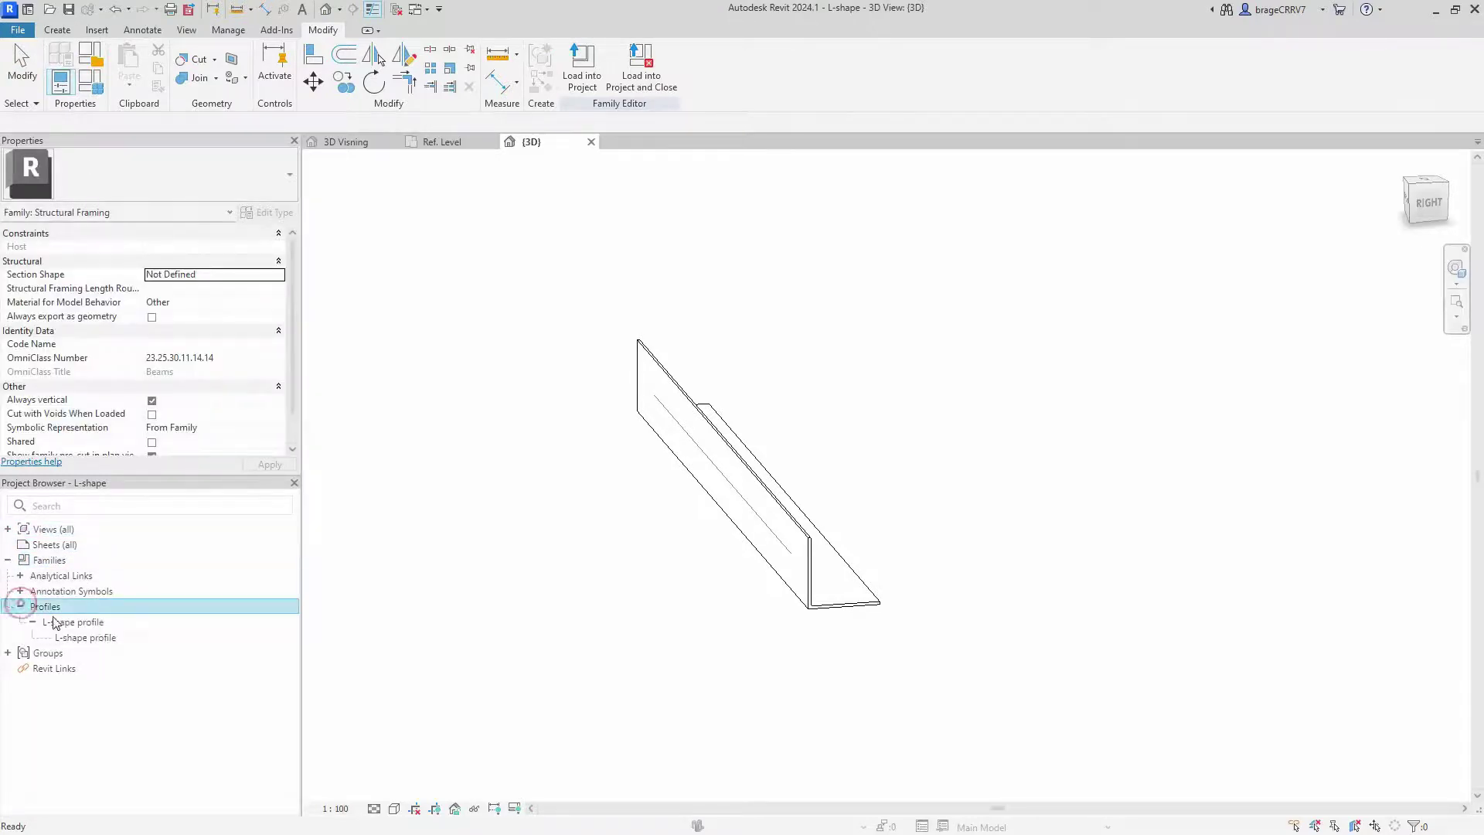
{"action": "right_click", "coordinate": [67, 643]}
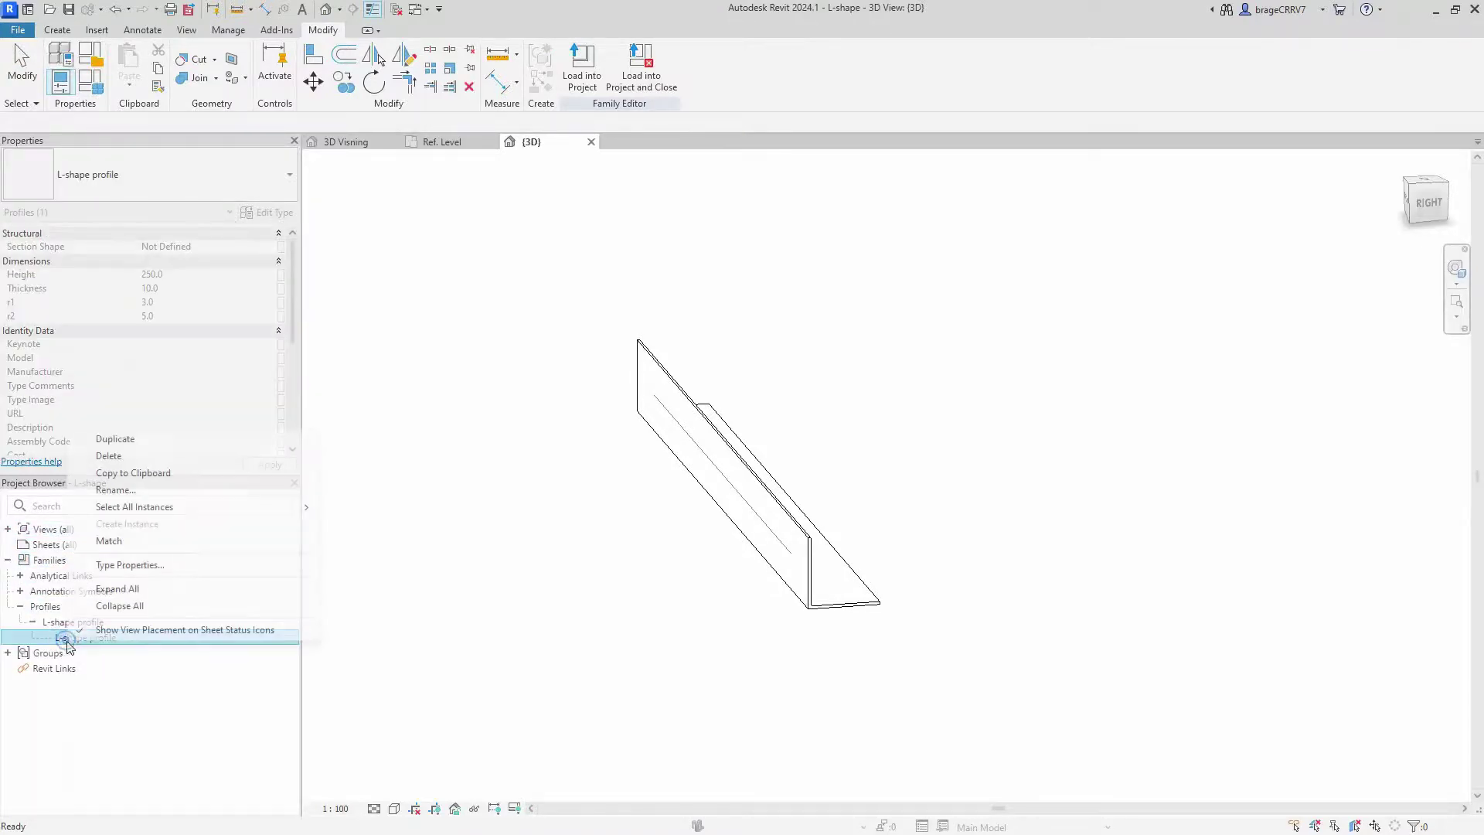
Associate the profile's Height and Thickness with the beam family's Height and Thickness parameters.
{"action": "left_click", "coordinate": [128, 564]}
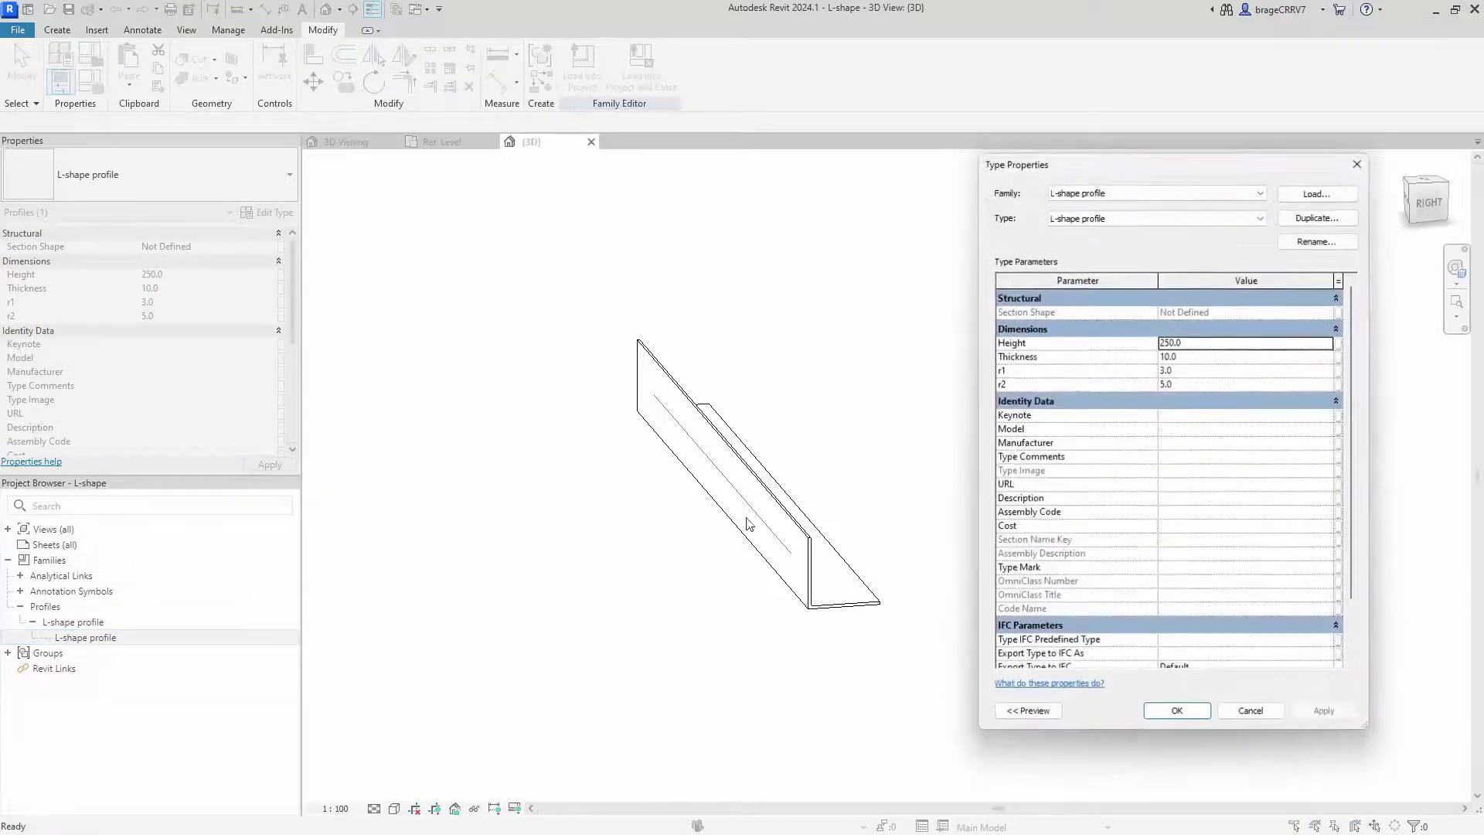
{"action": "left_click_drag", "start_coordinate": [1139, 163], "coordinate": [1146, 148]}
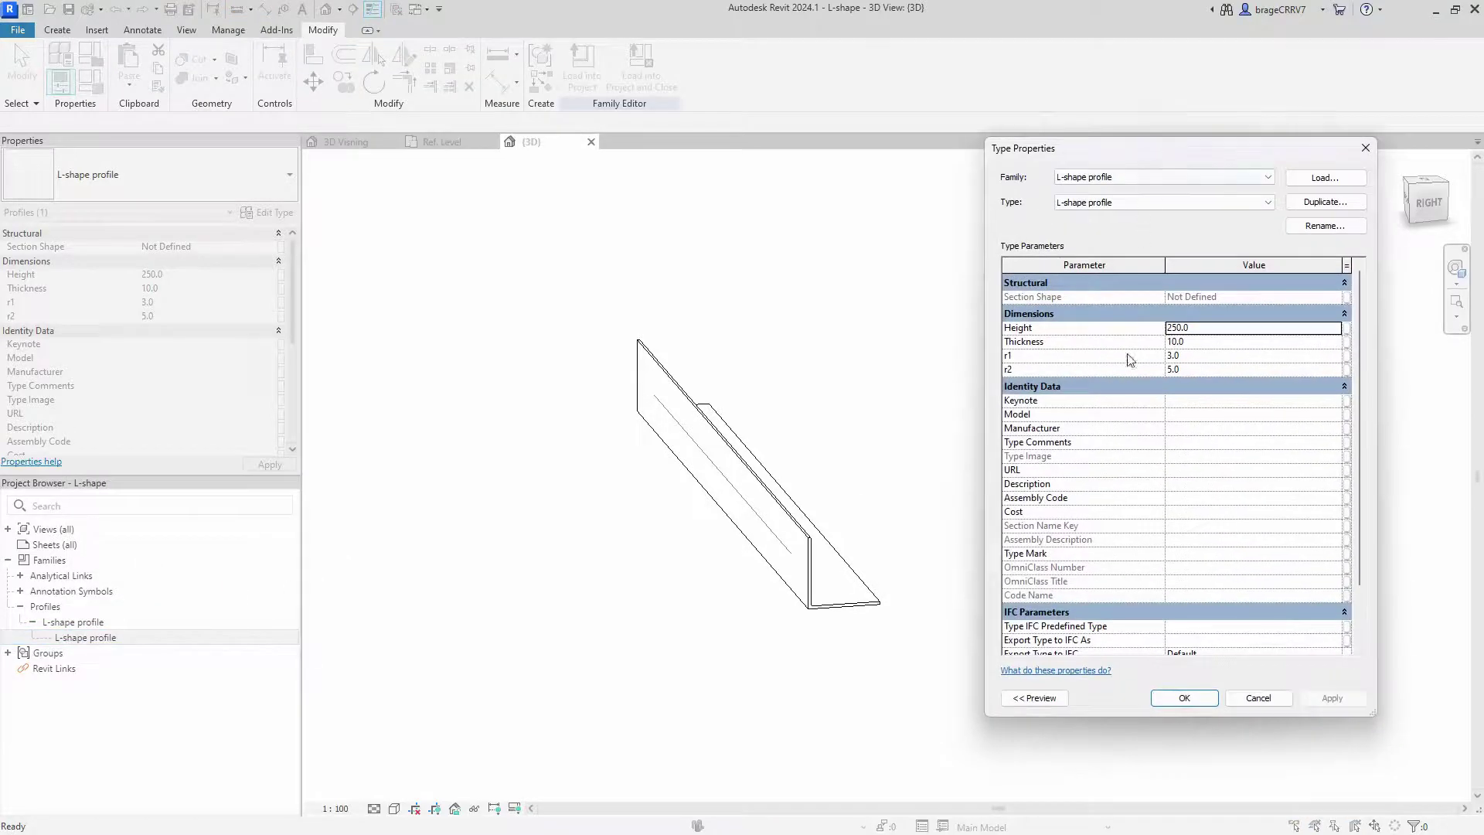
{"action": "left_click", "coordinate": [1345, 328]}
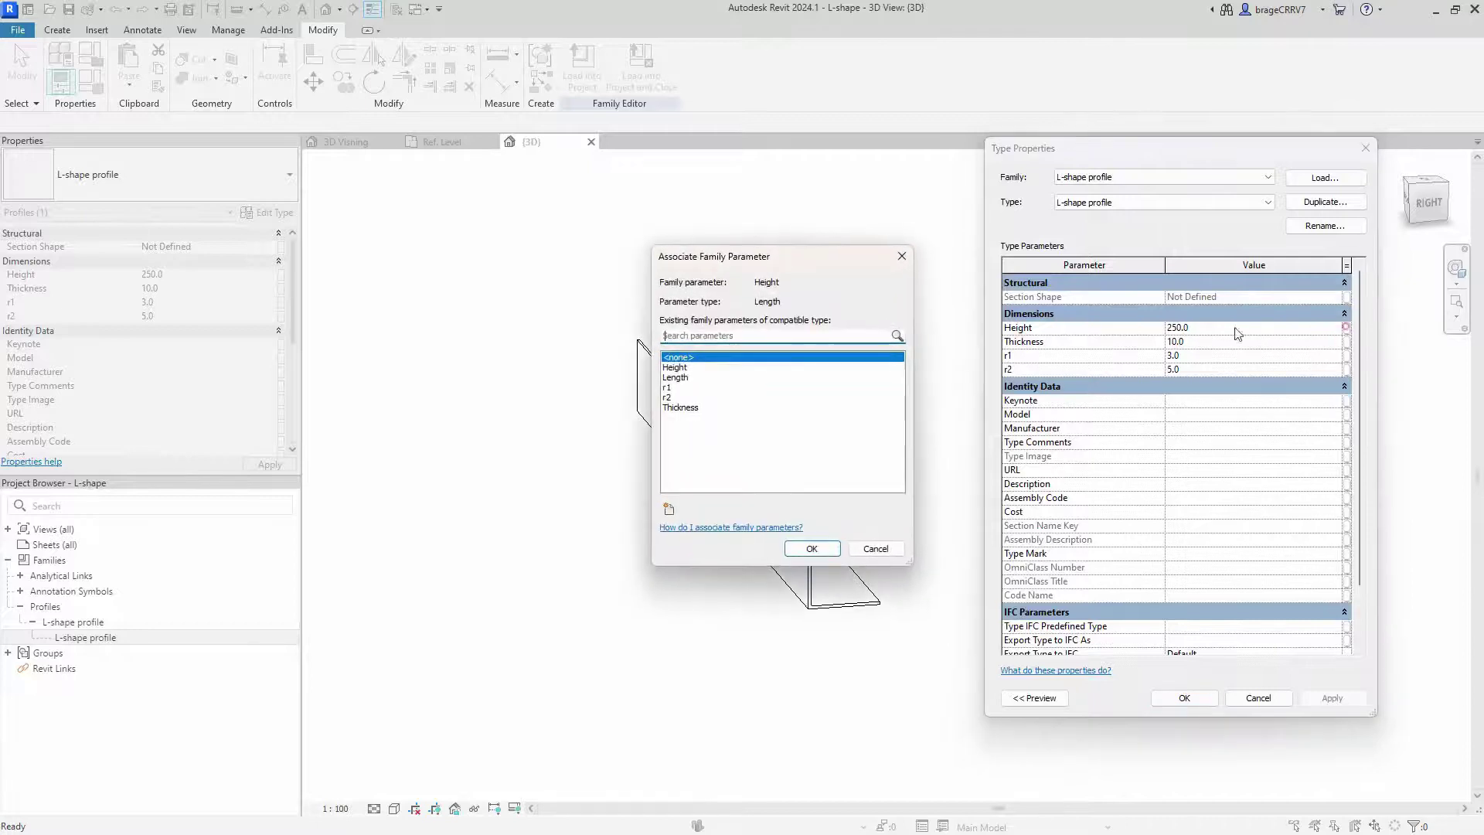
{"action": "left_click", "coordinate": [696, 377]}
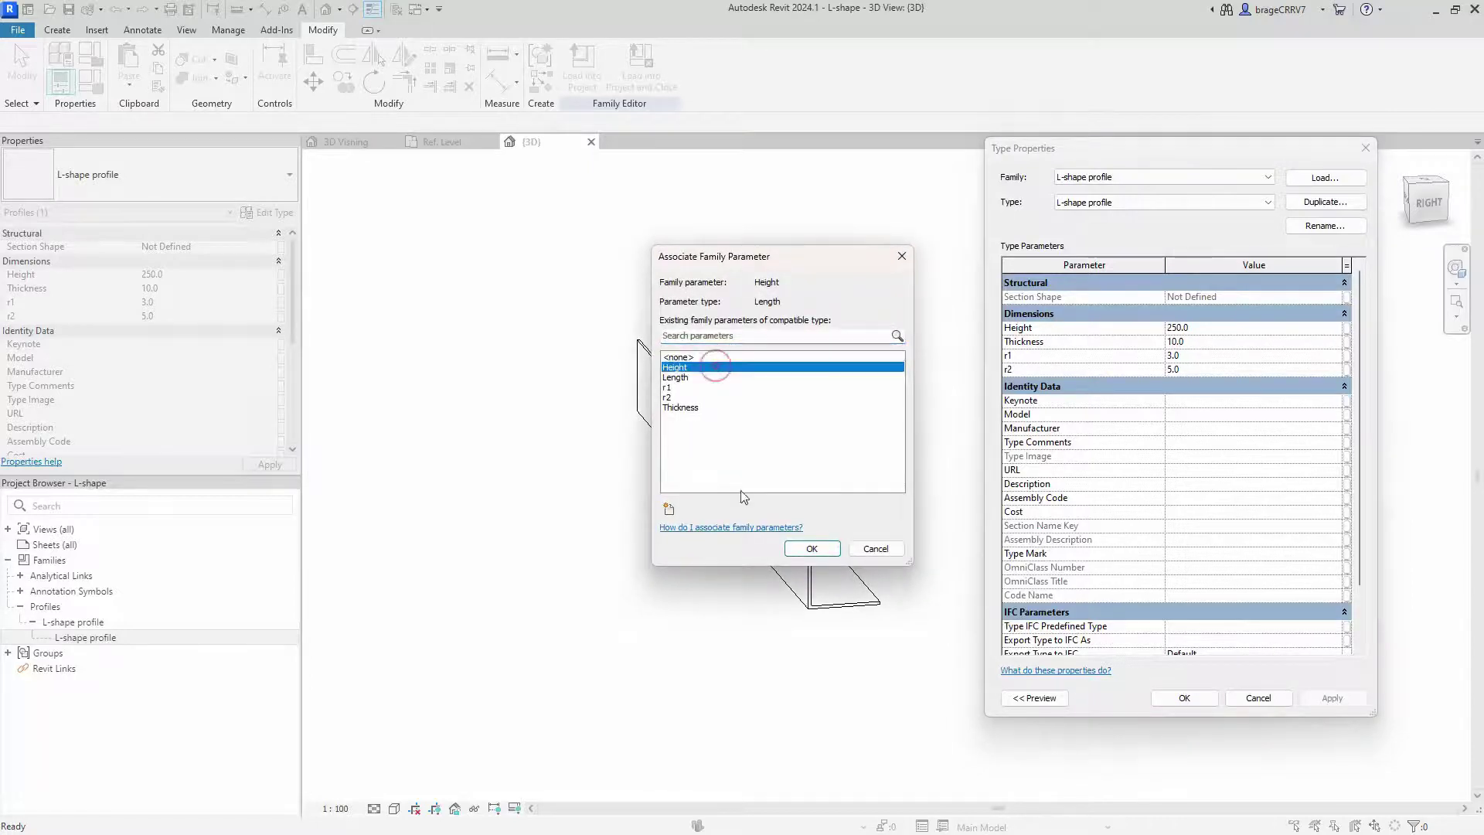
{"action": "left_click", "coordinate": [812, 549]}
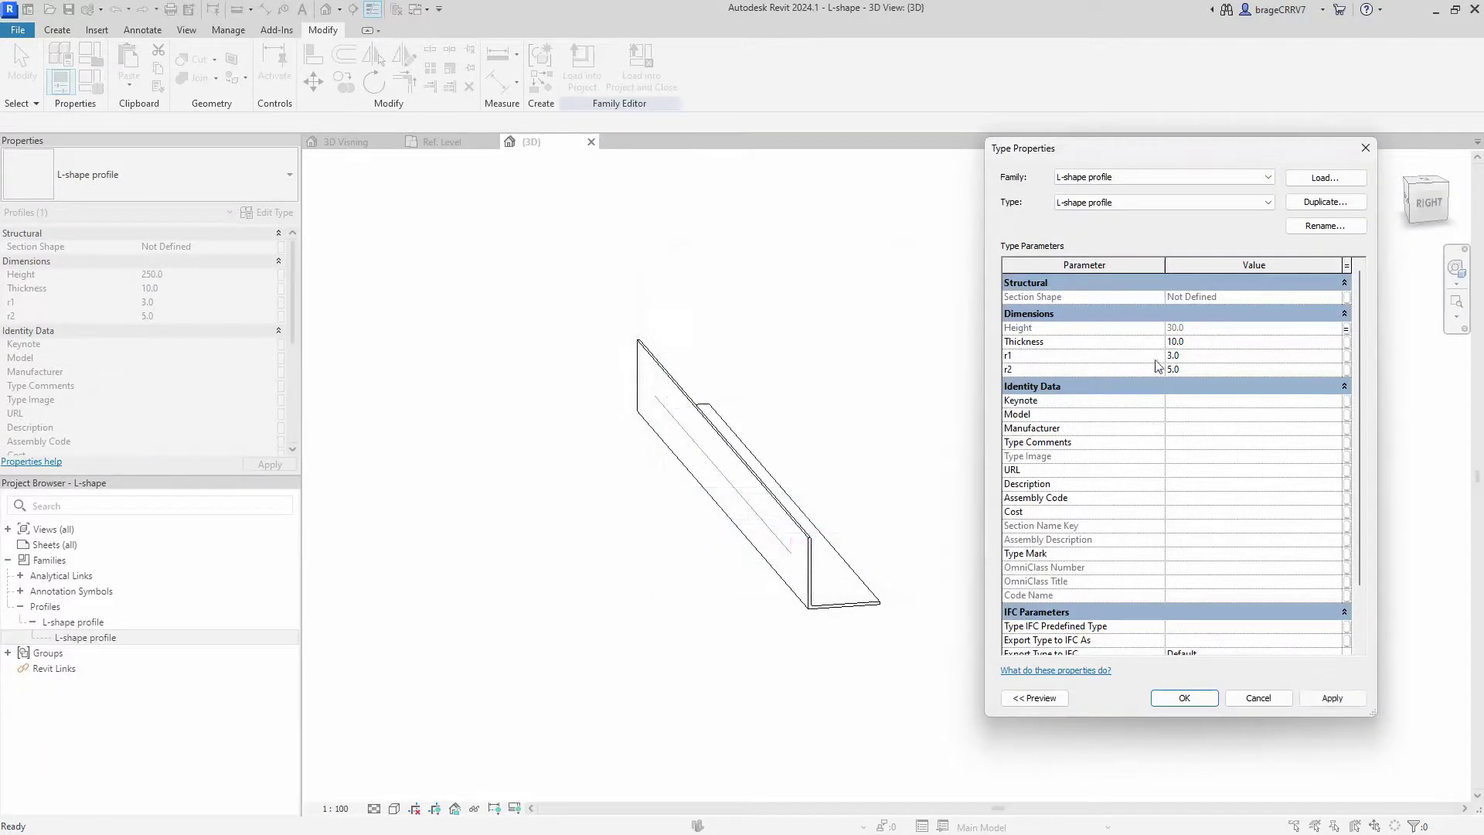
{"action": "left_click", "coordinate": [1348, 343]}
{"action": "left_click", "coordinate": [684, 406]}
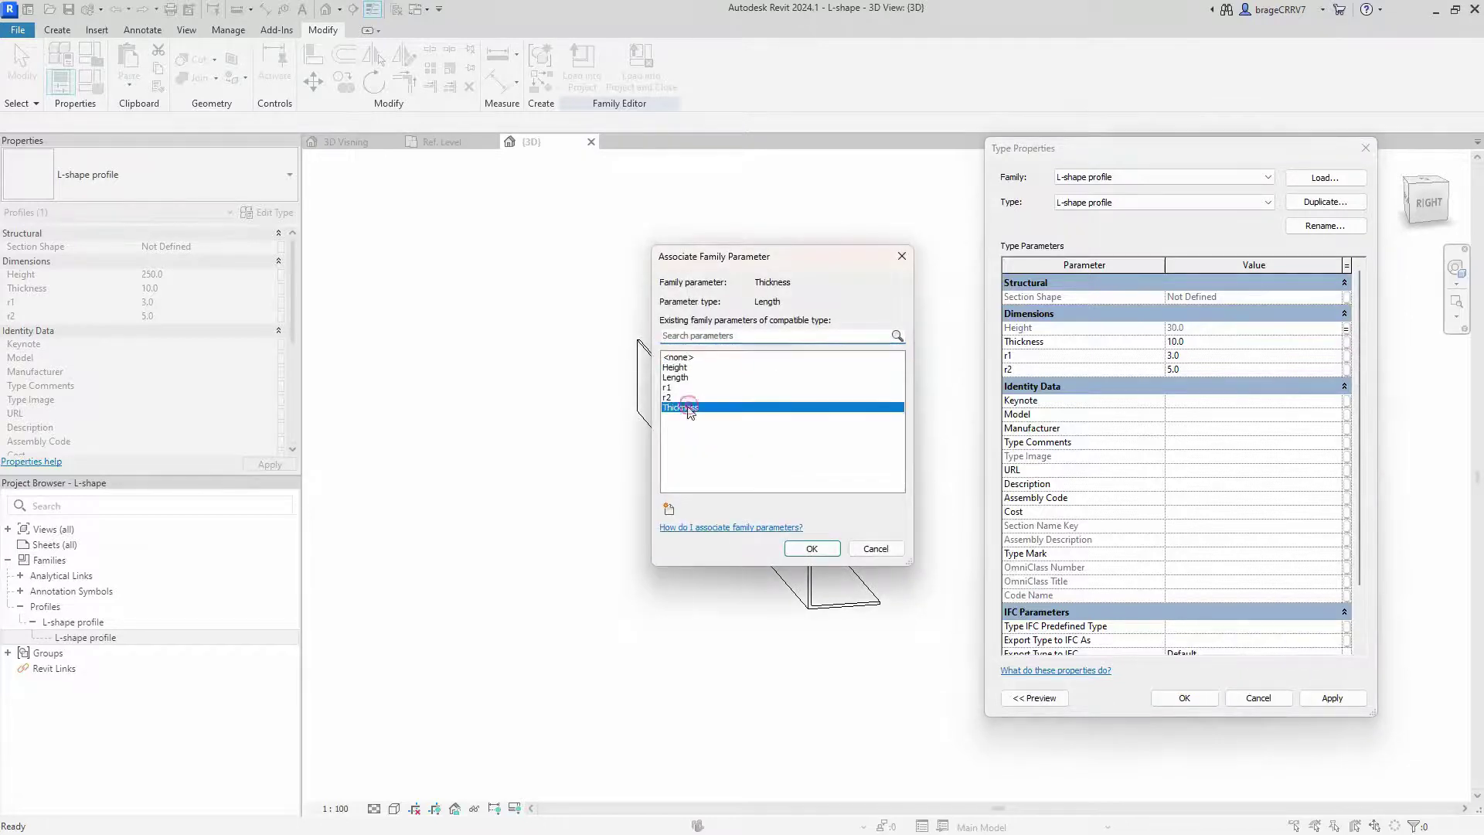
{"action": "left_click", "coordinate": [811, 548]}
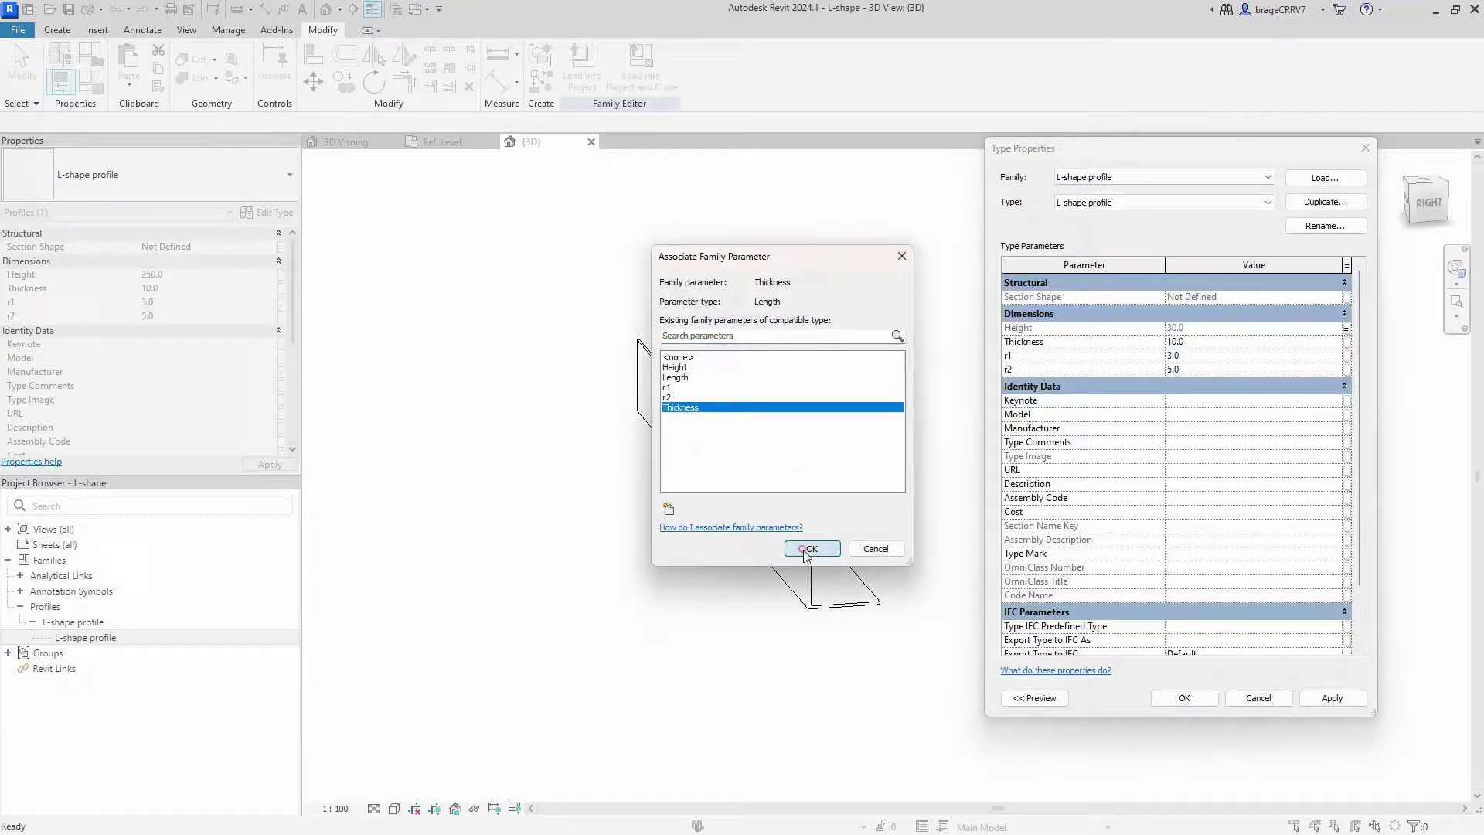
Associate the profile's r1 and r2 with the family's r1 and r2, and apply the changes.
{"action": "left_click", "coordinate": [1347, 357]}
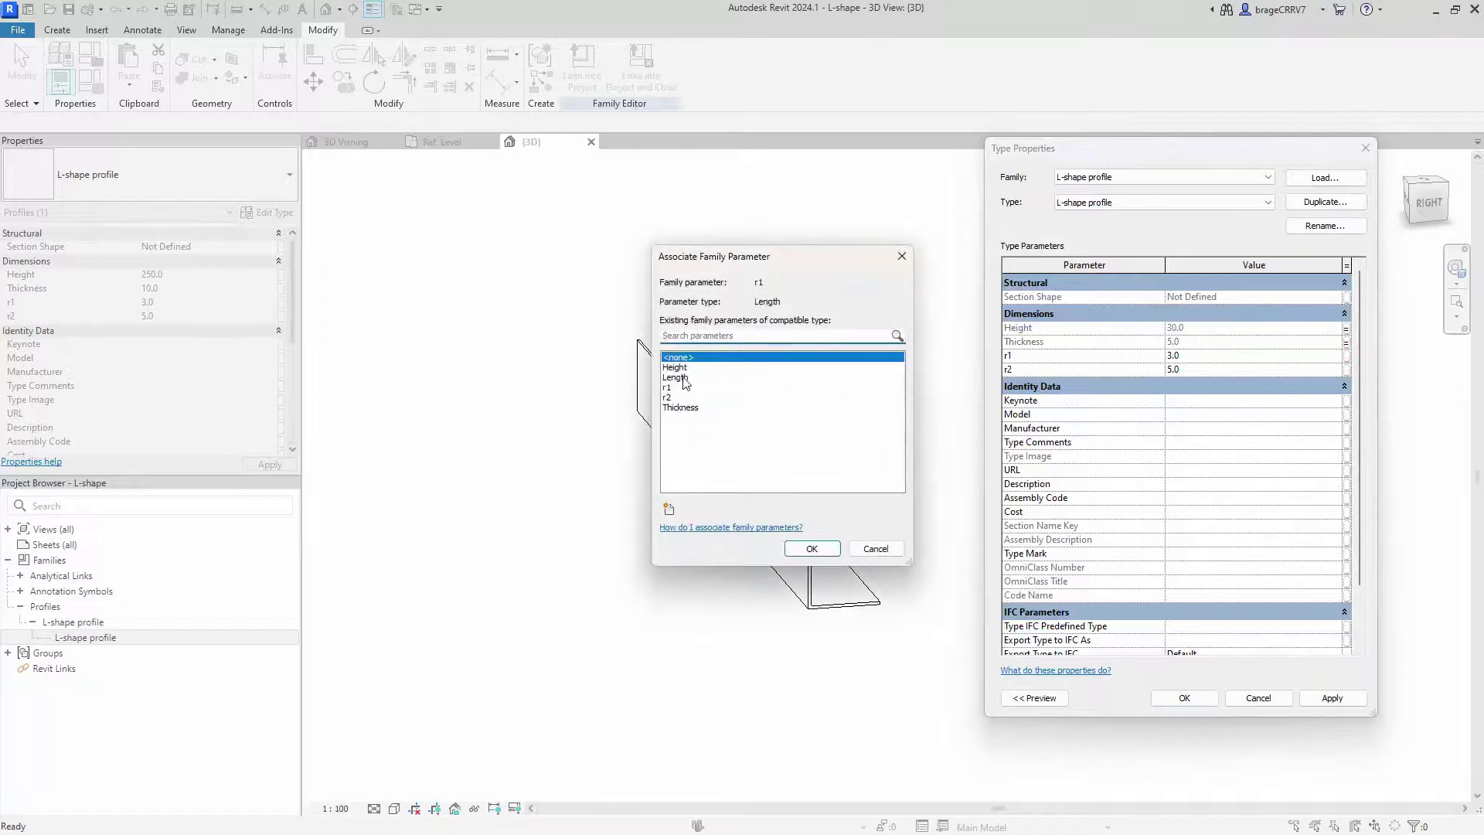
{"action": "left_click", "coordinate": [679, 386]}
{"action": "left_click", "coordinate": [812, 549]}
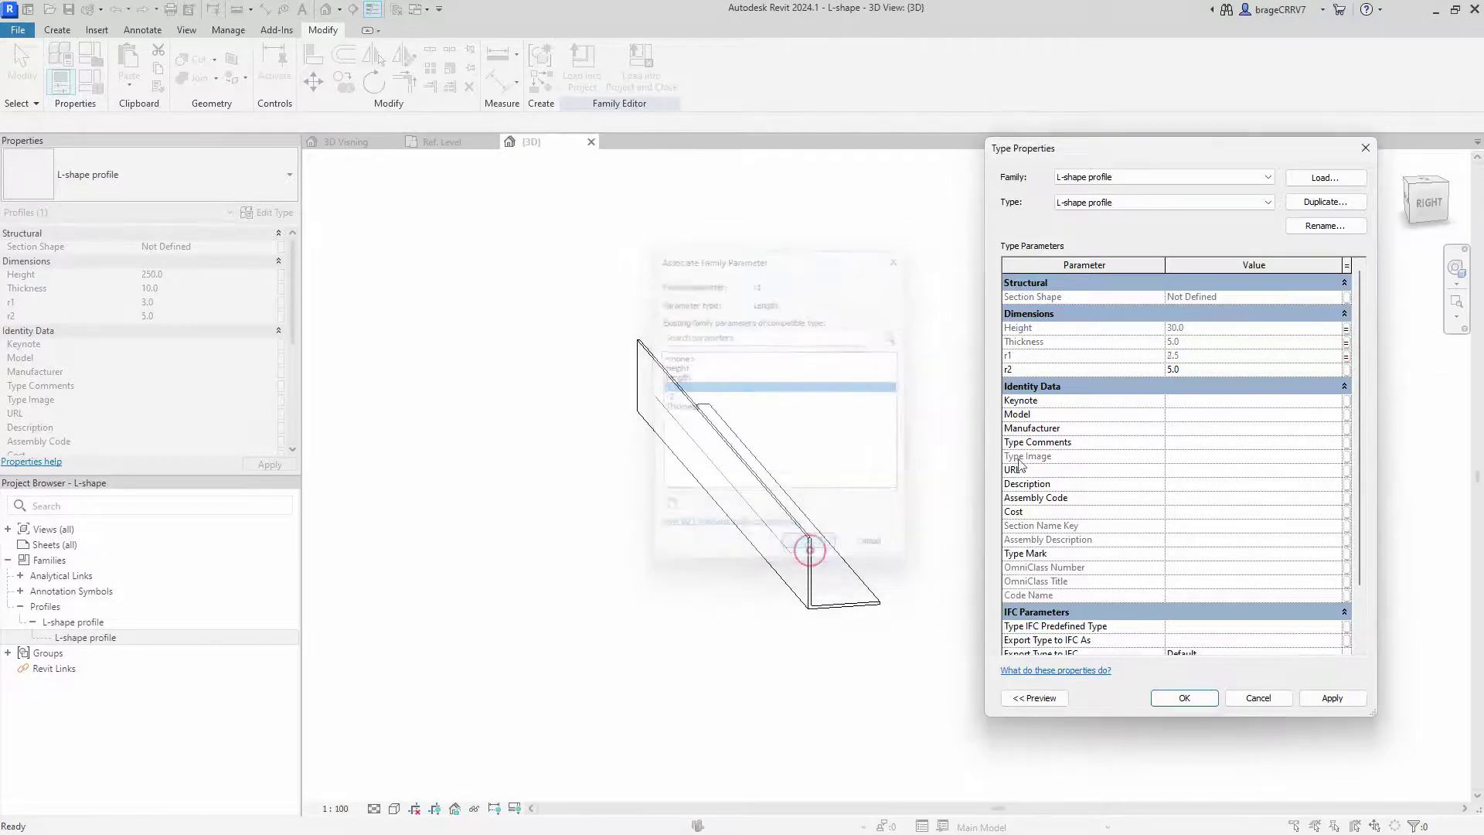
{"action": "left_click", "coordinate": [1347, 370]}
{"action": "left_click", "coordinate": [676, 398]}
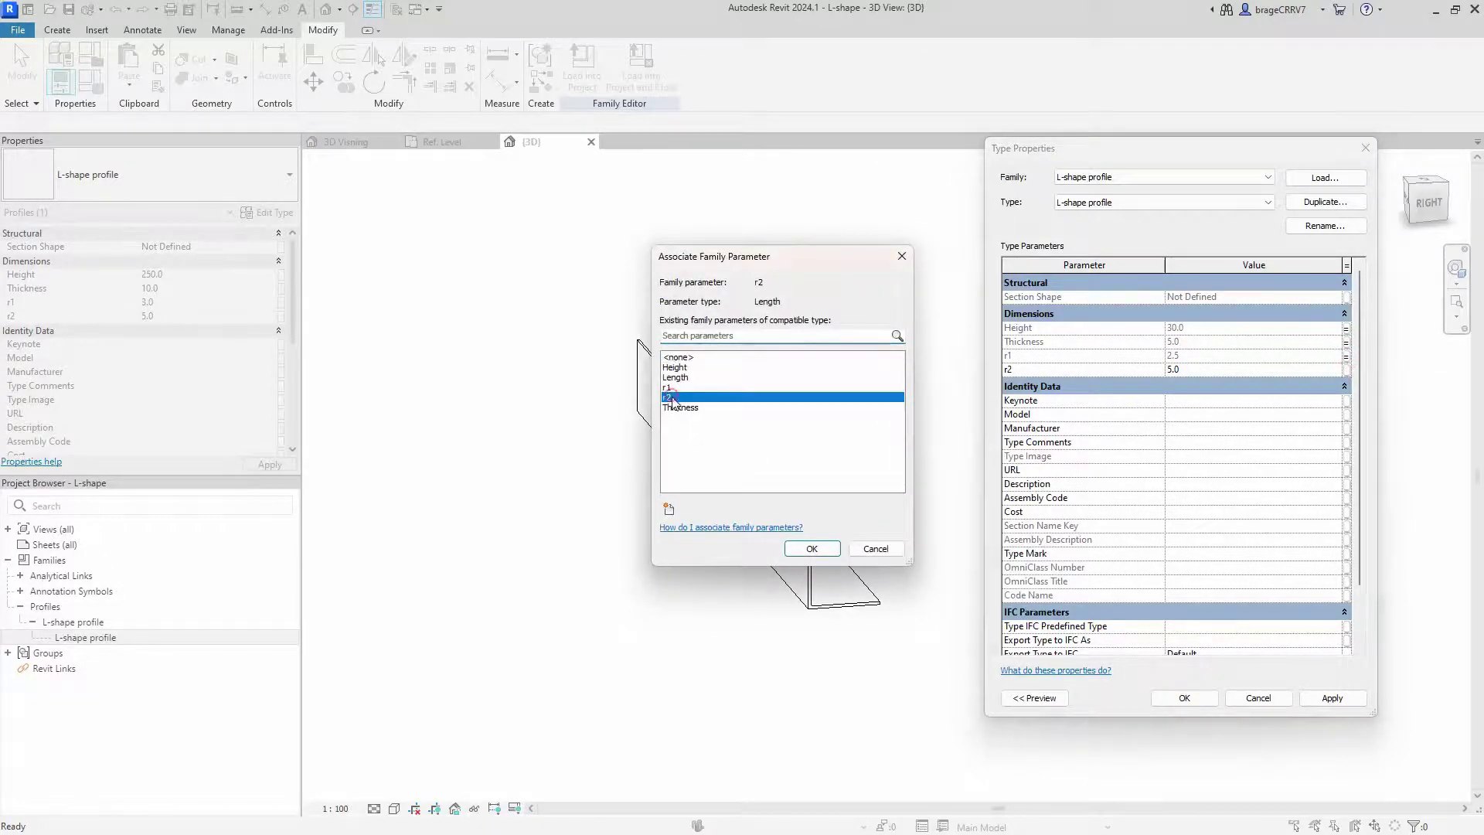
{"action": "left_click", "coordinate": [812, 549]}
{"action": "left_click", "coordinate": [1333, 699]}
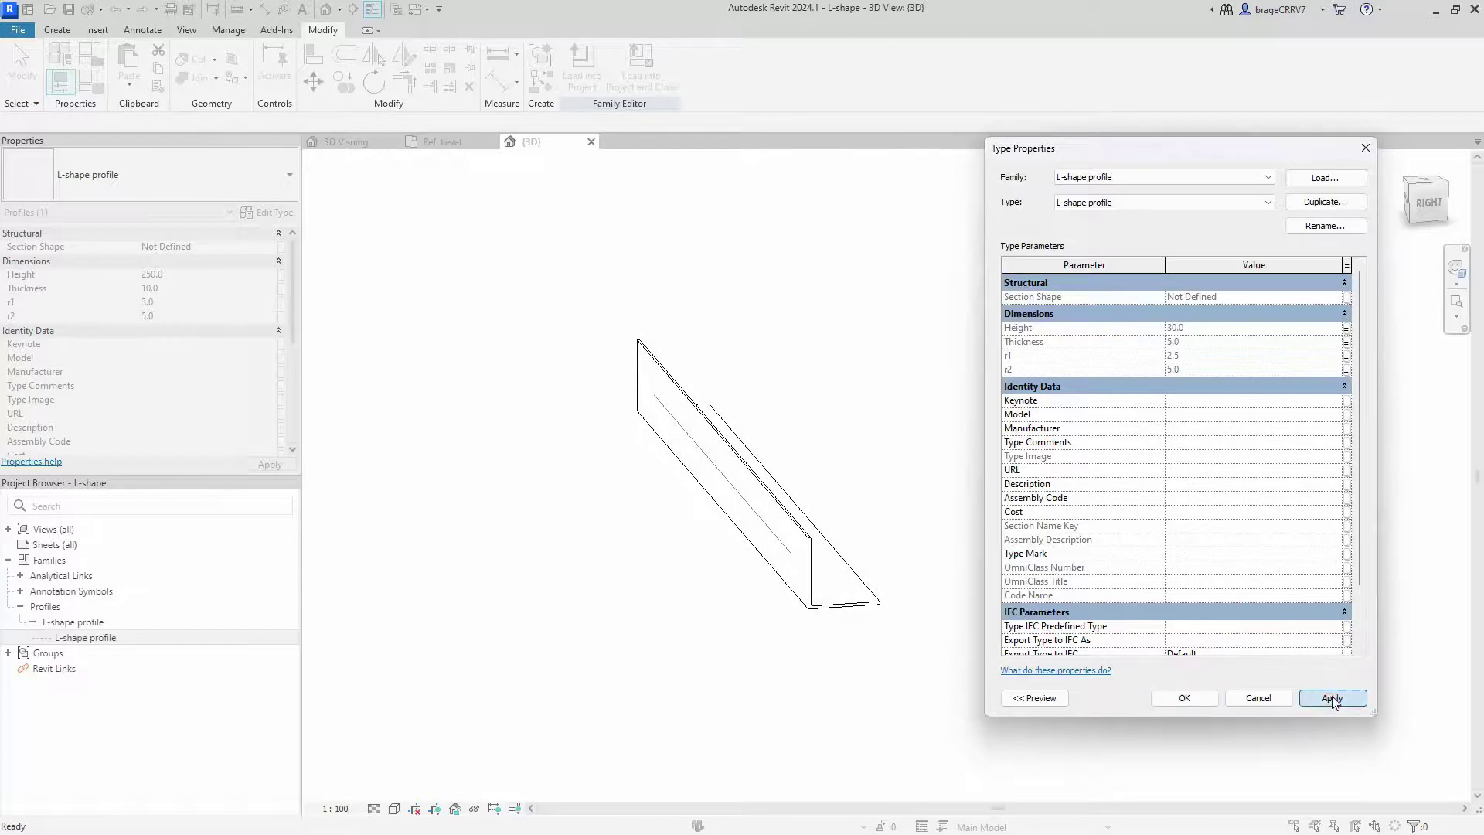
{"action": "left_click", "coordinate": [1184, 697]}
{"action": "scroll", "coordinate": [795, 569], "scroll_direction": "up", "scroll_amount": 2}
{"action": "scroll", "coordinate": [768, 596], "scroll_direction": "up", "scroll_amount": 2}
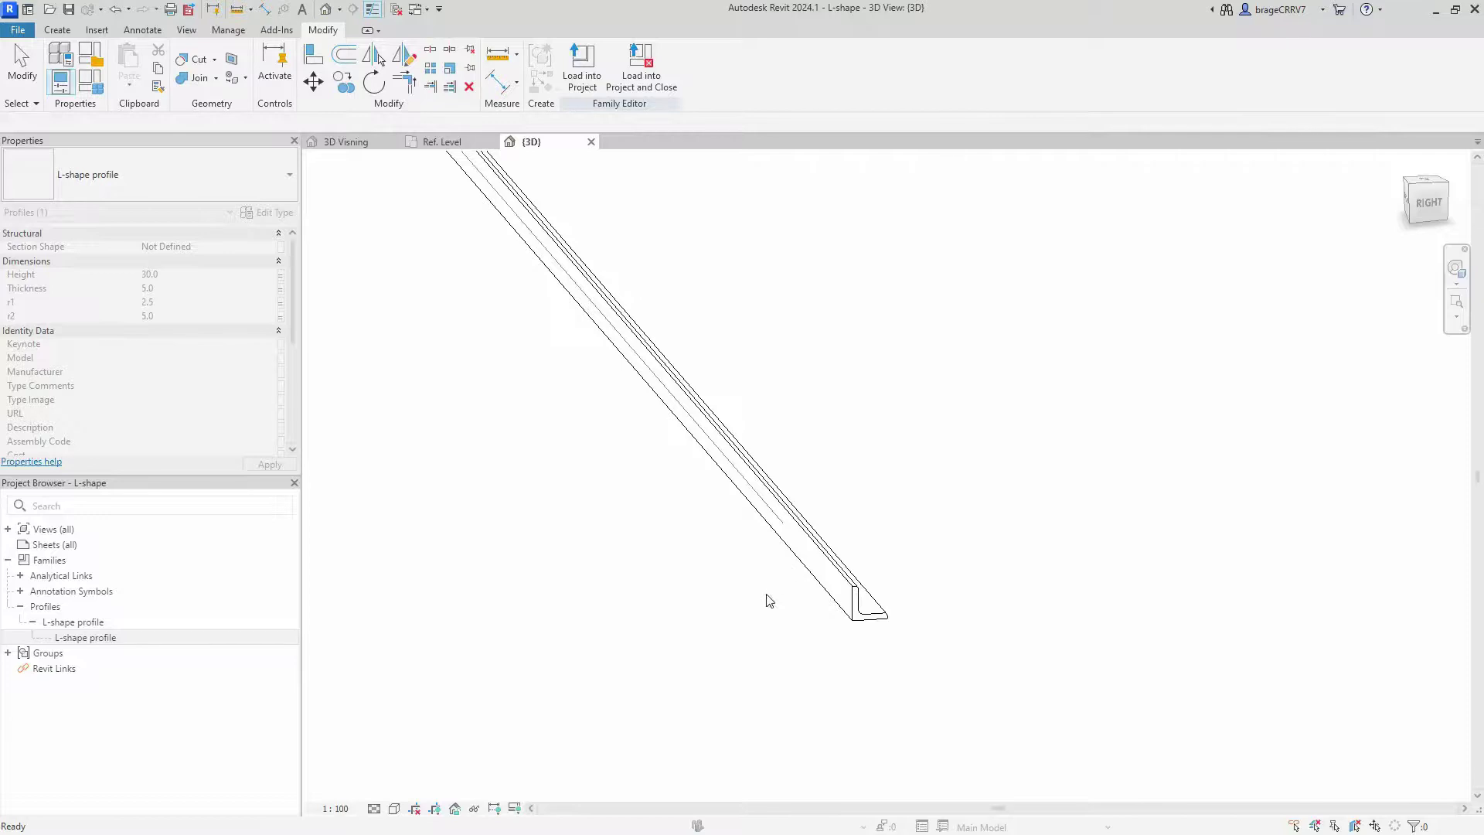
{"action": "scroll", "coordinate": [766, 594], "scroll_direction": "down", "scroll_amount": 1}
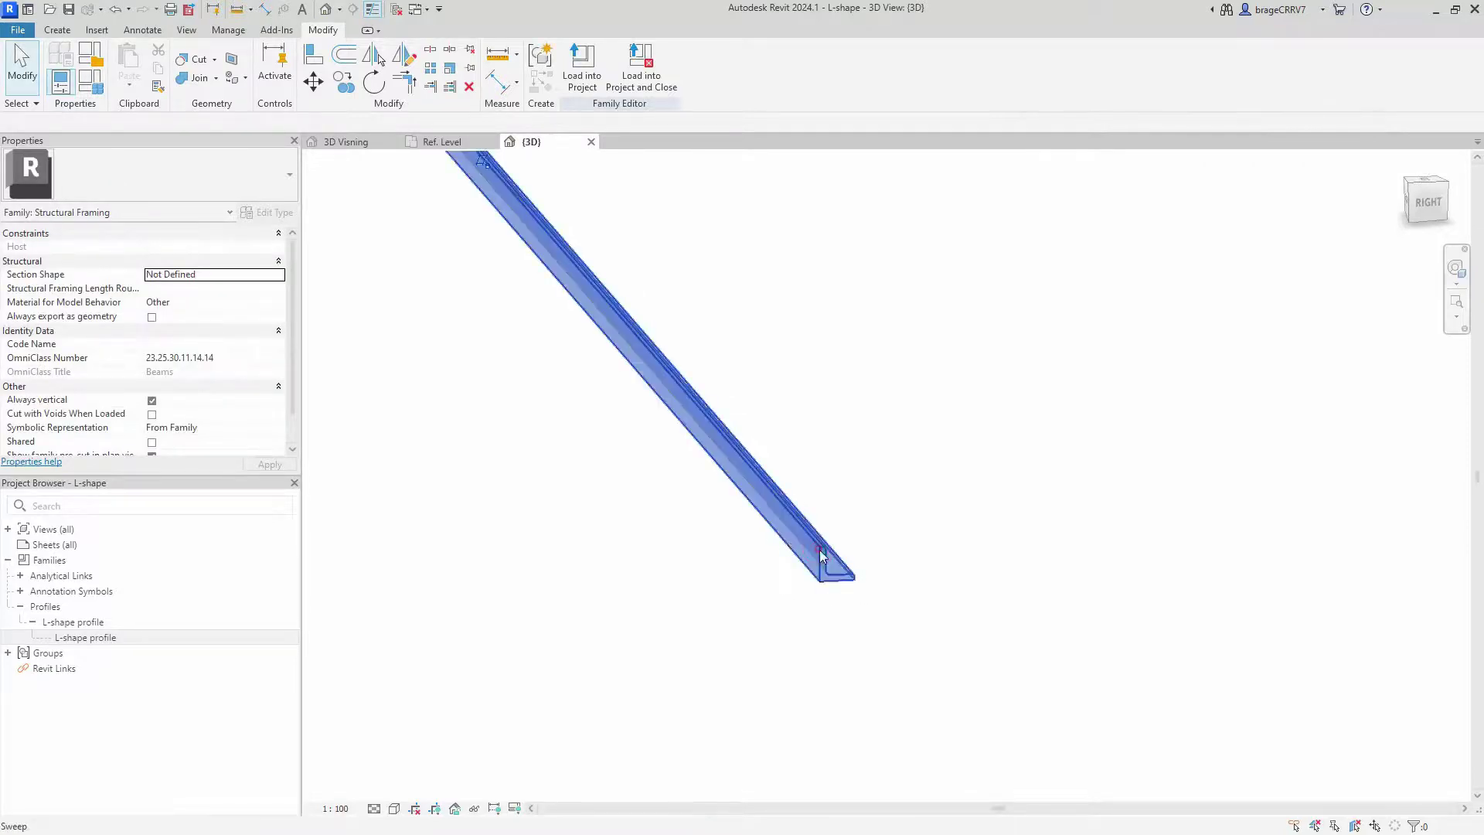
Associate the sweep's Material with the family's Structural Material parameter, then deselect the sweep.
{"action": "left_click", "coordinate": [783, 550]}
{"action": "scroll", "coordinate": [530, 454], "scroll_direction": "down", "scroll_amount": 1}
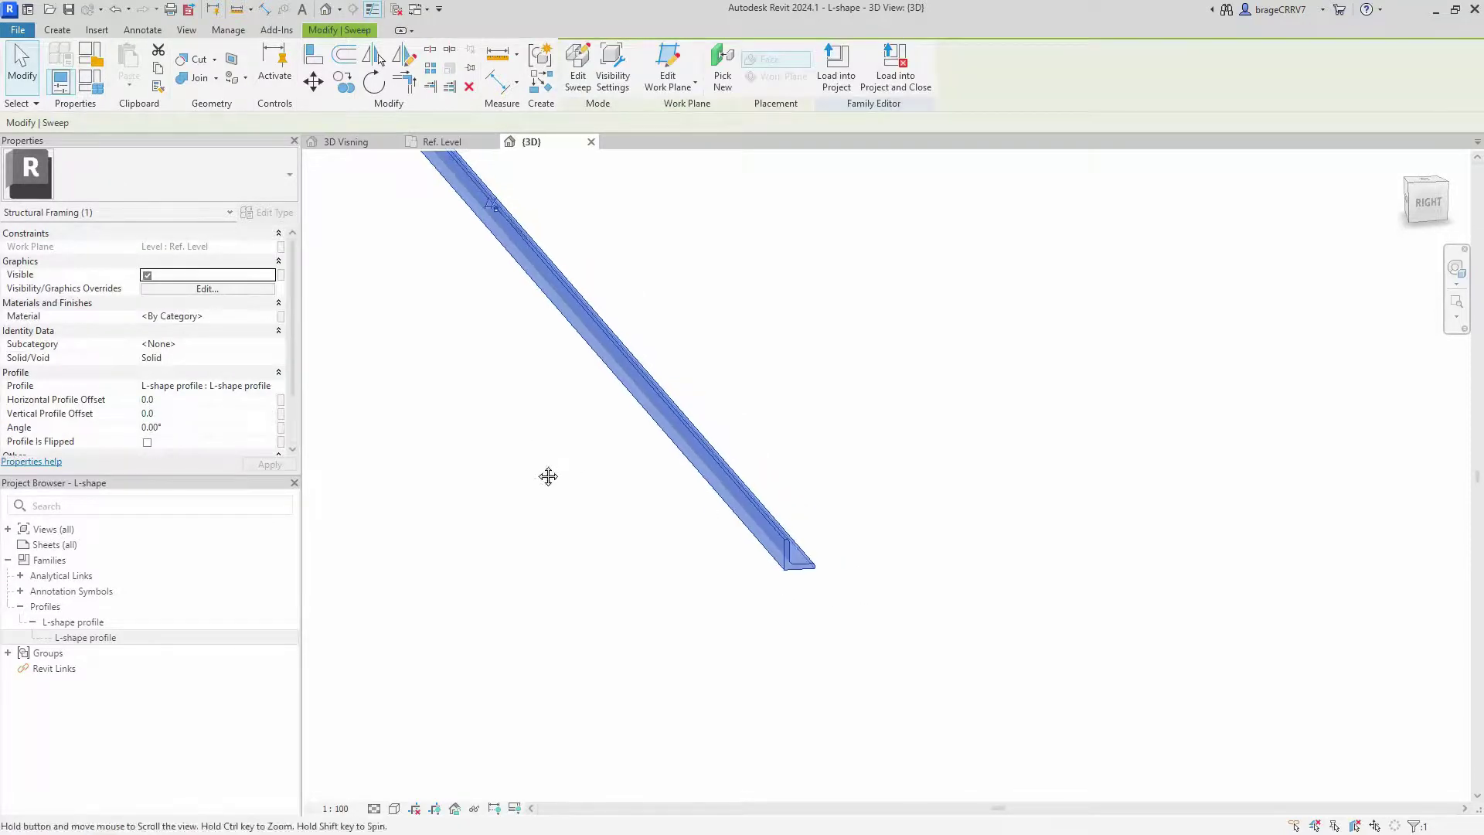
{"action": "left_click", "coordinate": [227, 30]}
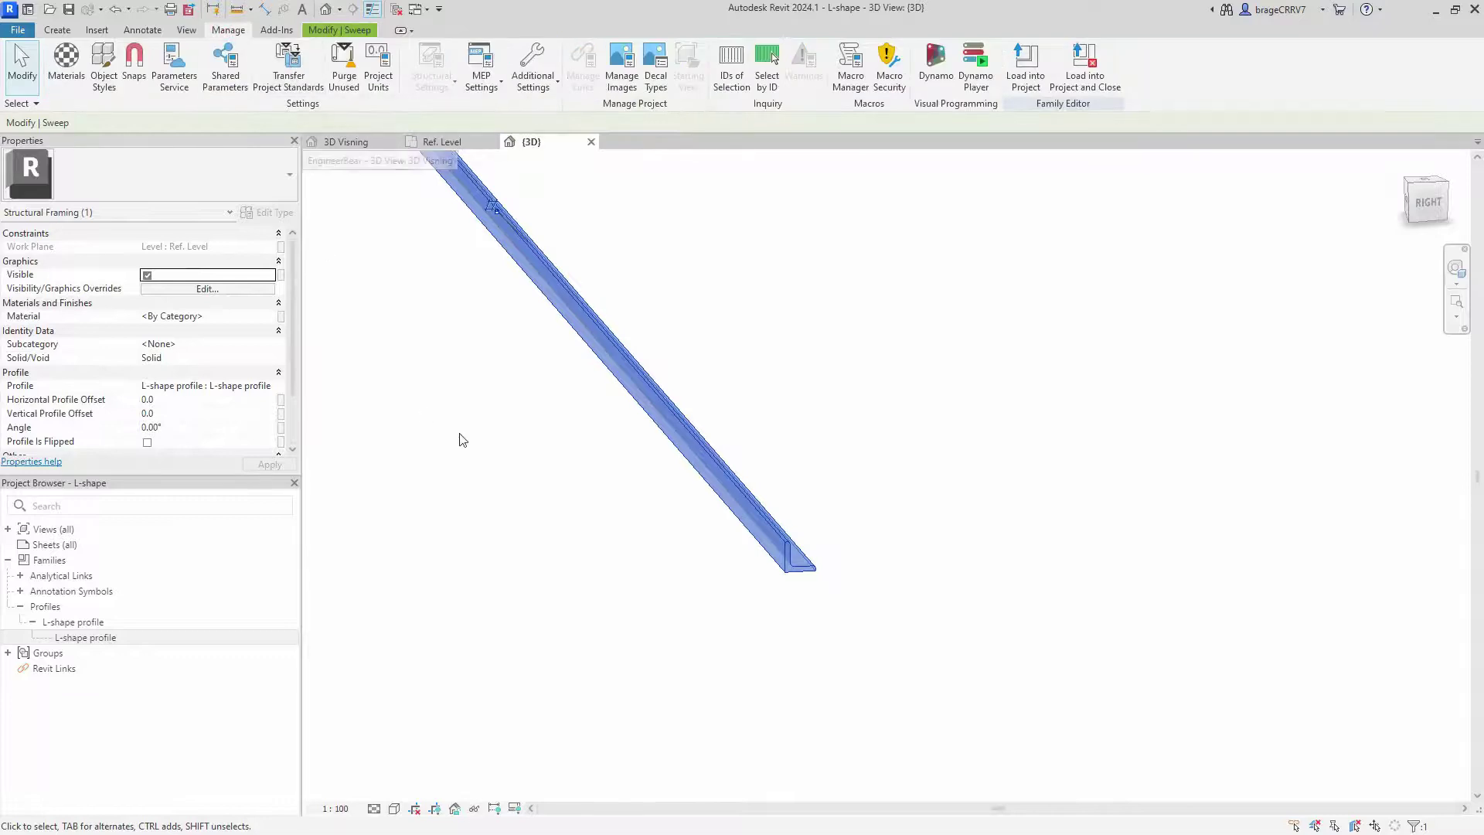
{"action": "left_click", "coordinate": [576, 494]}
{"action": "left_click", "coordinate": [760, 522]}
{"action": "left_click", "coordinate": [270, 317]}
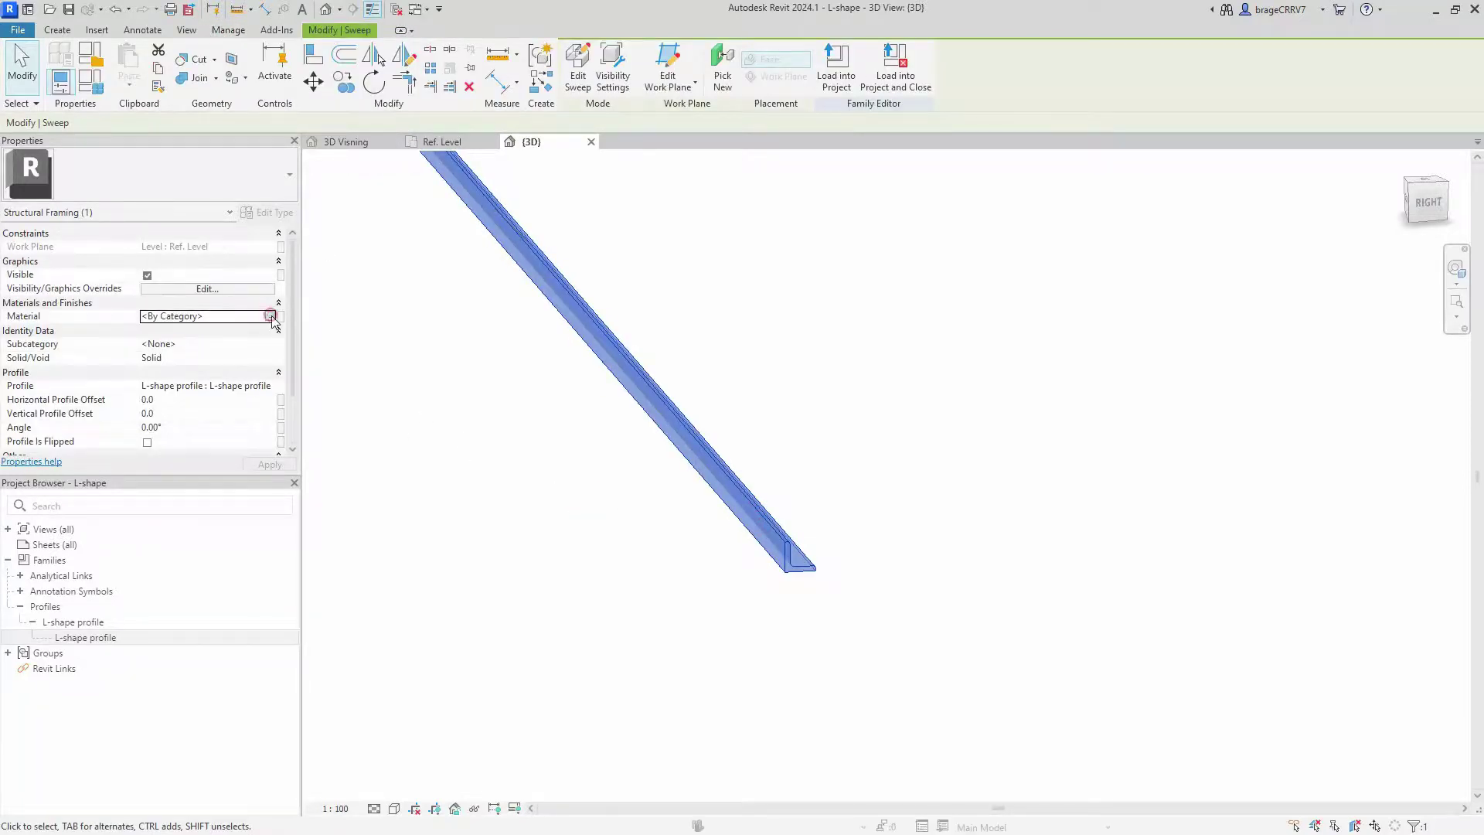
{"action": "left_click", "coordinate": [281, 316]}
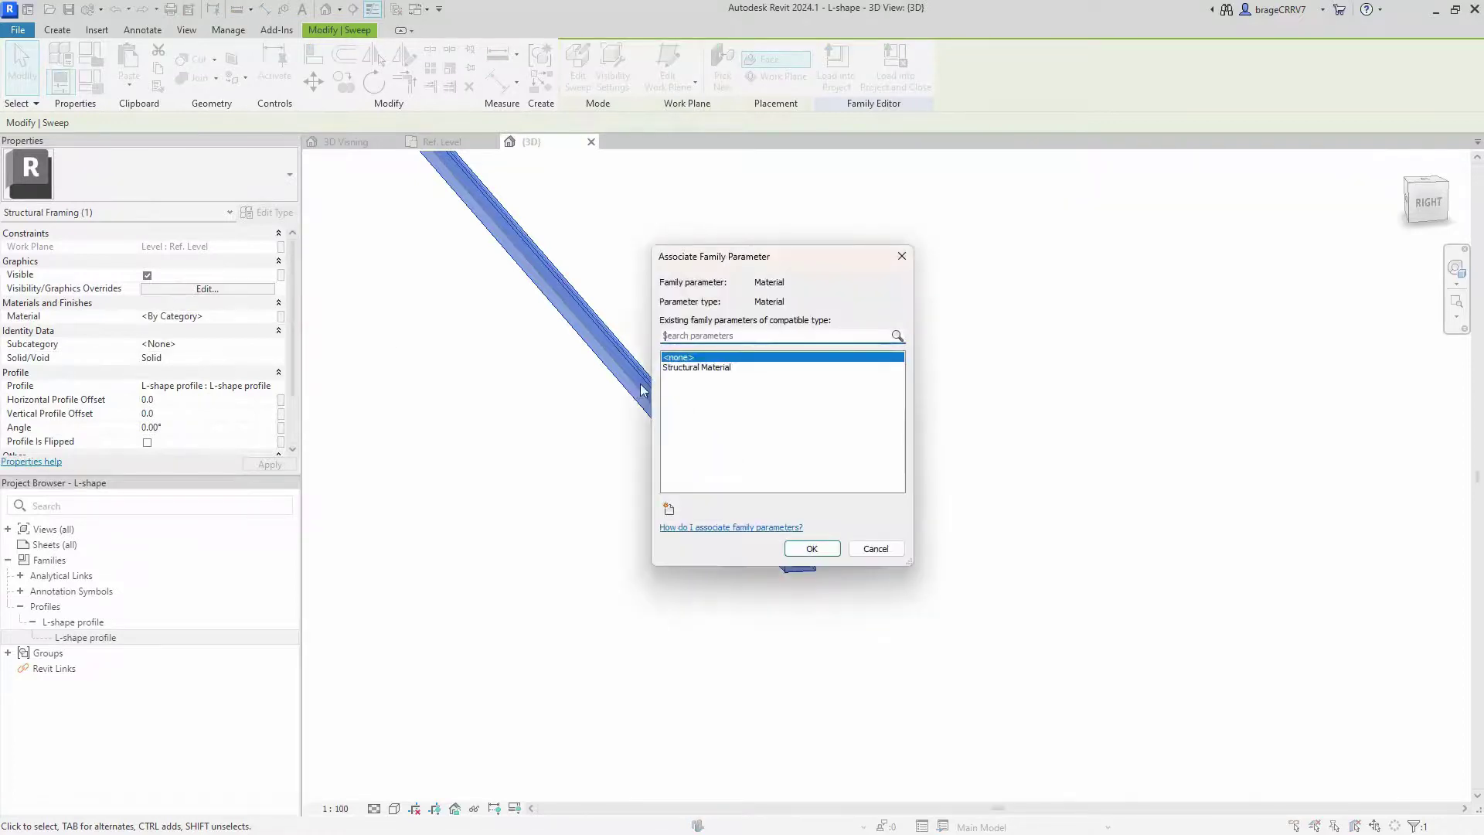
{"action": "left_click", "coordinate": [672, 367]}
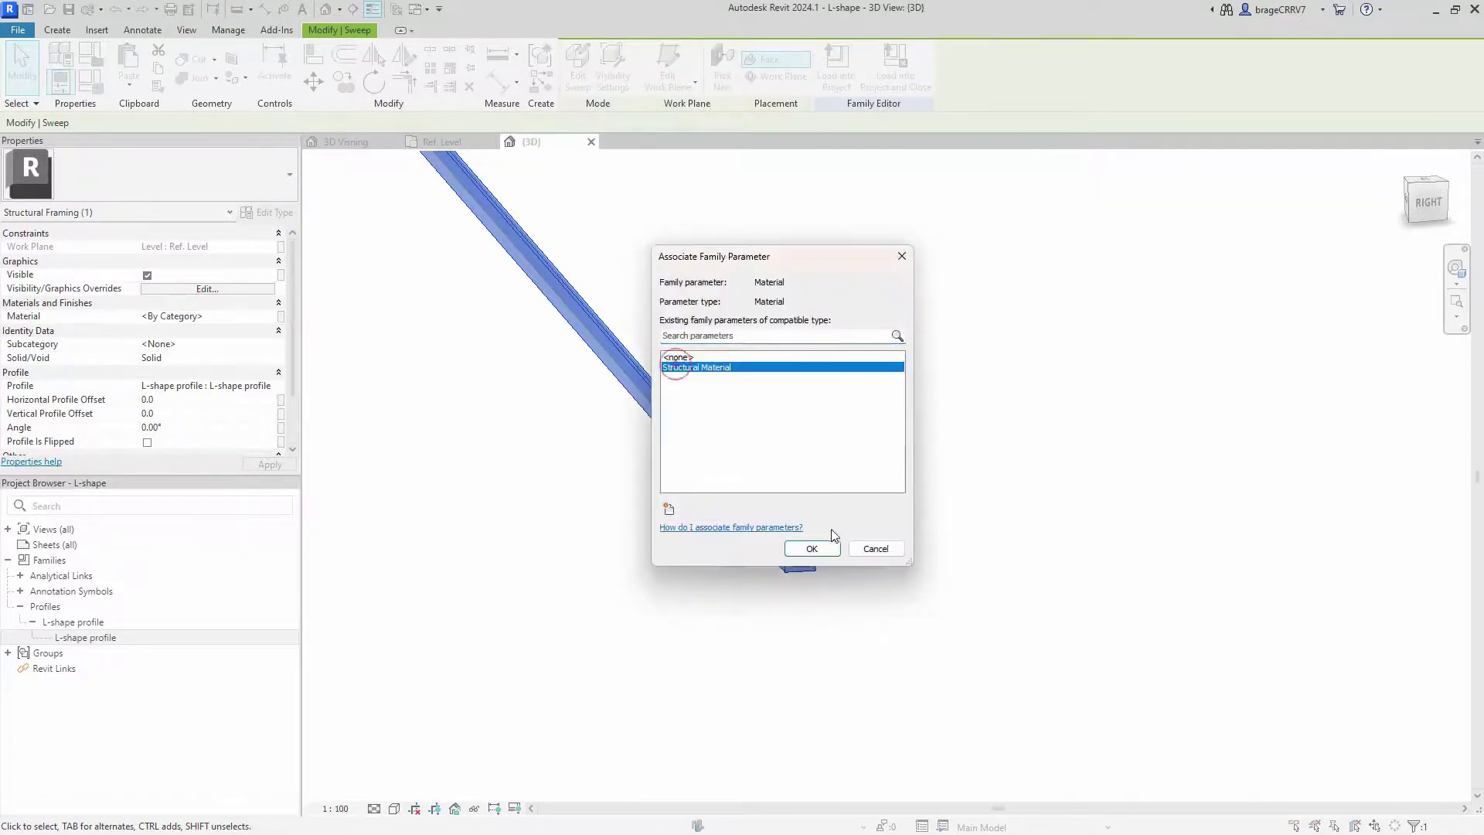
{"action": "left_click", "coordinate": [830, 543]}
{"action": "left_click", "coordinate": [667, 624]}
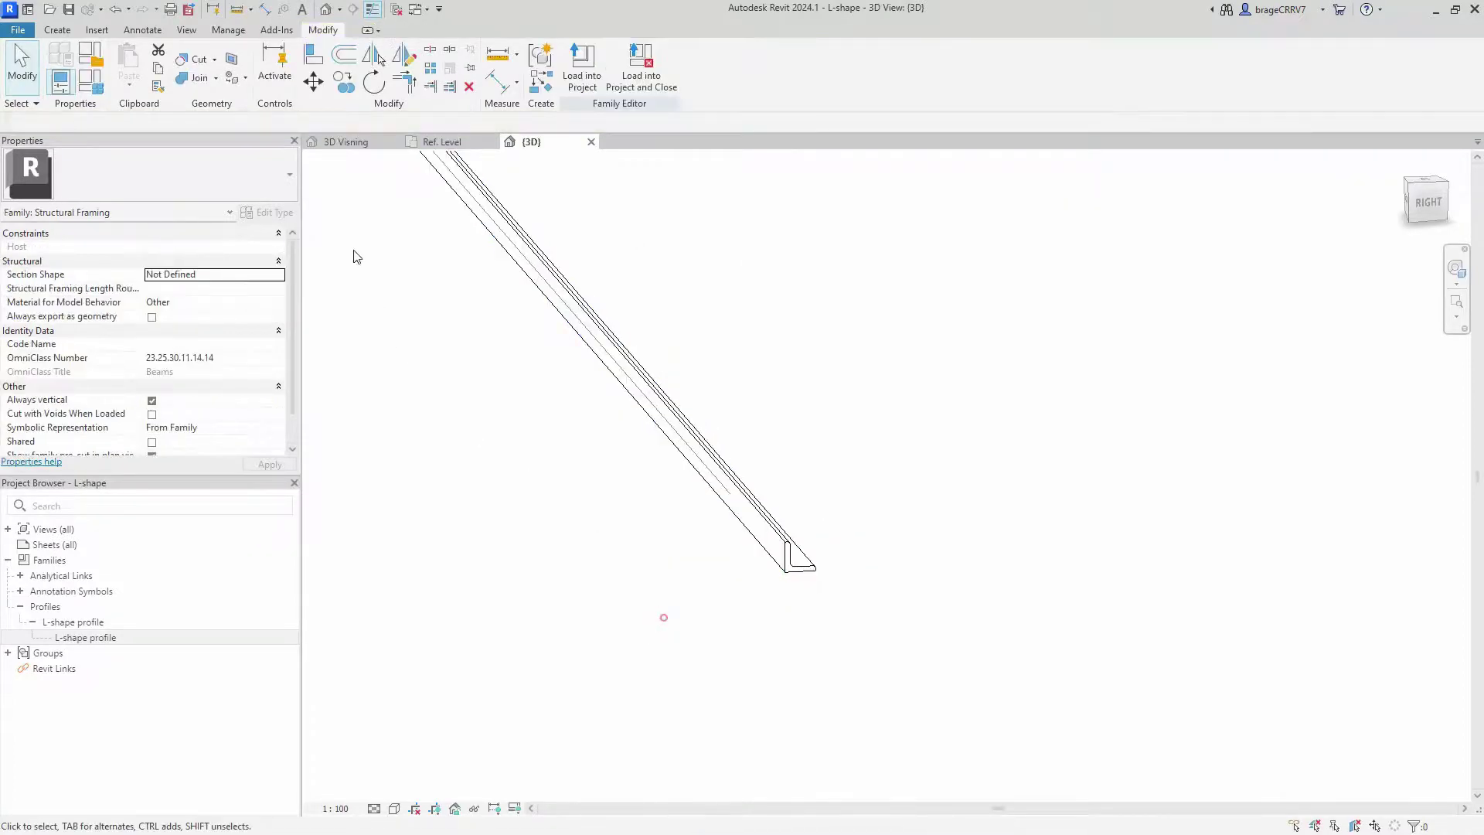
Run Manage > Purge Unused, unchecking items to keep, and purge the rest.
{"action": "left_click", "coordinate": [227, 29]}
{"action": "left_click", "coordinate": [344, 64]}
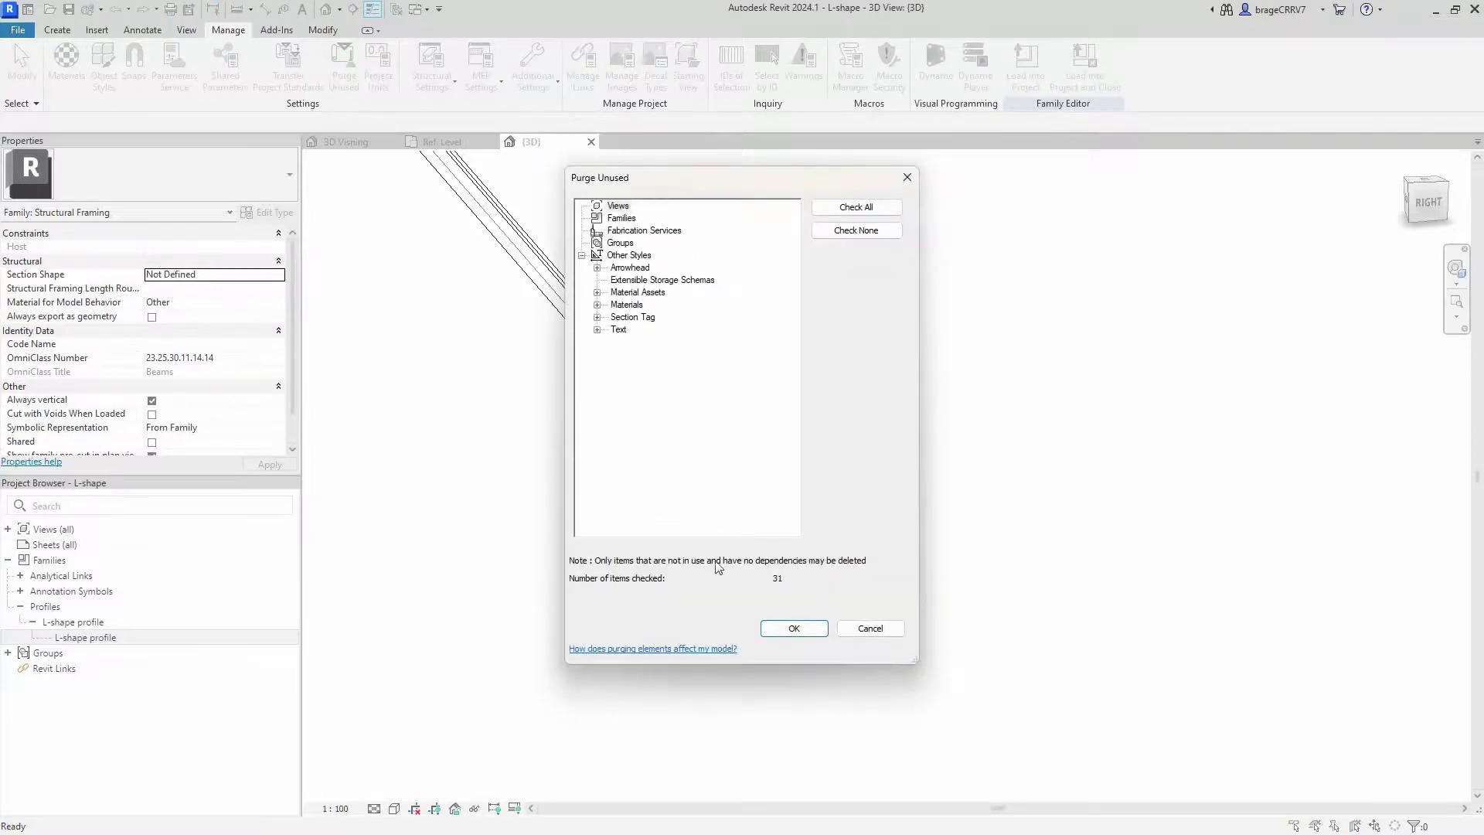
{"action": "left_click", "coordinate": [782, 632]}
{"action": "left_click", "coordinate": [344, 71]}
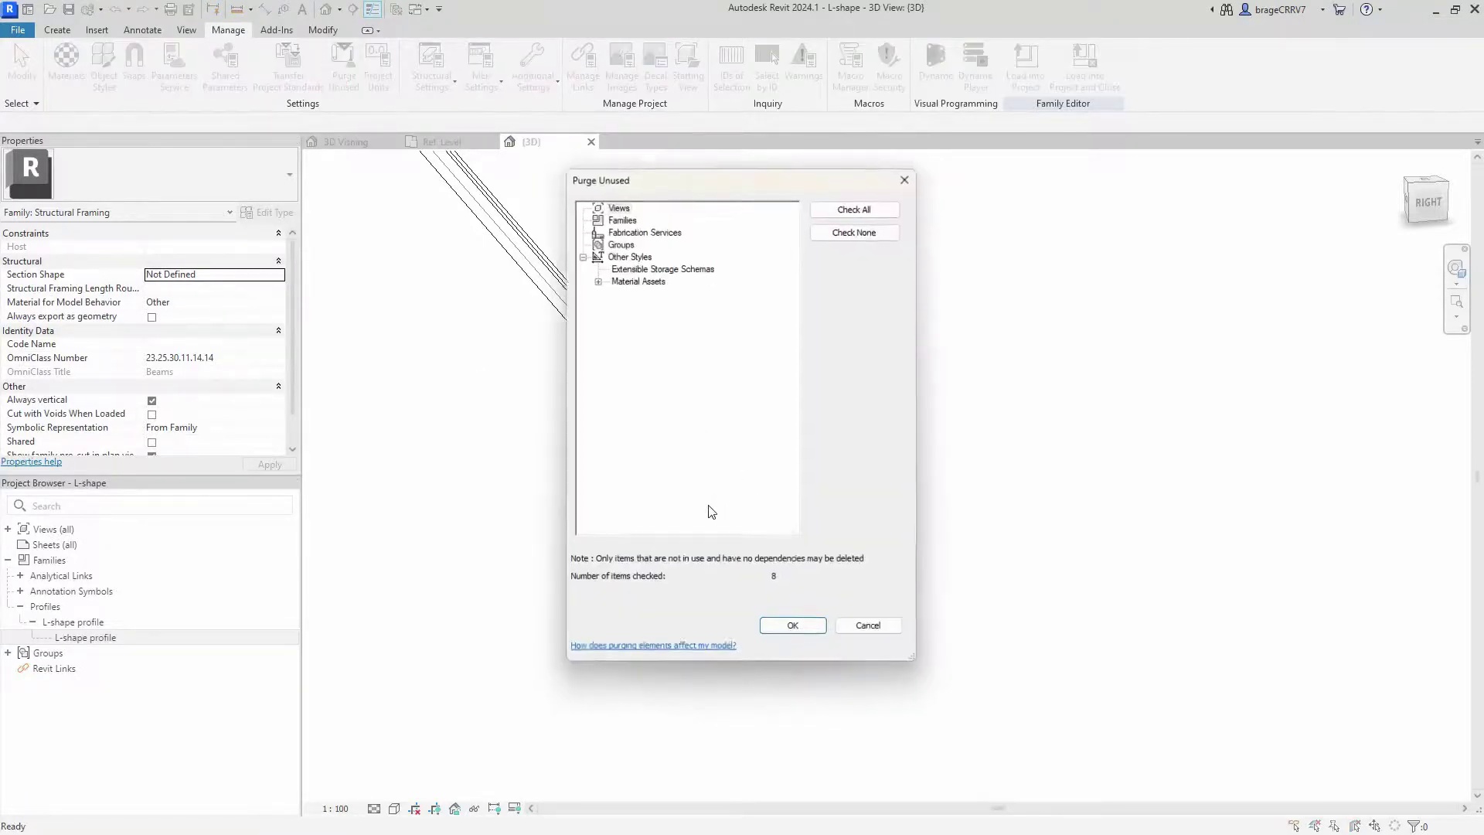
{"action": "left_click", "coordinate": [785, 630]}
{"action": "middle_click_drag", "start_coordinate": [736, 603], "coordinate": [668, 575]}
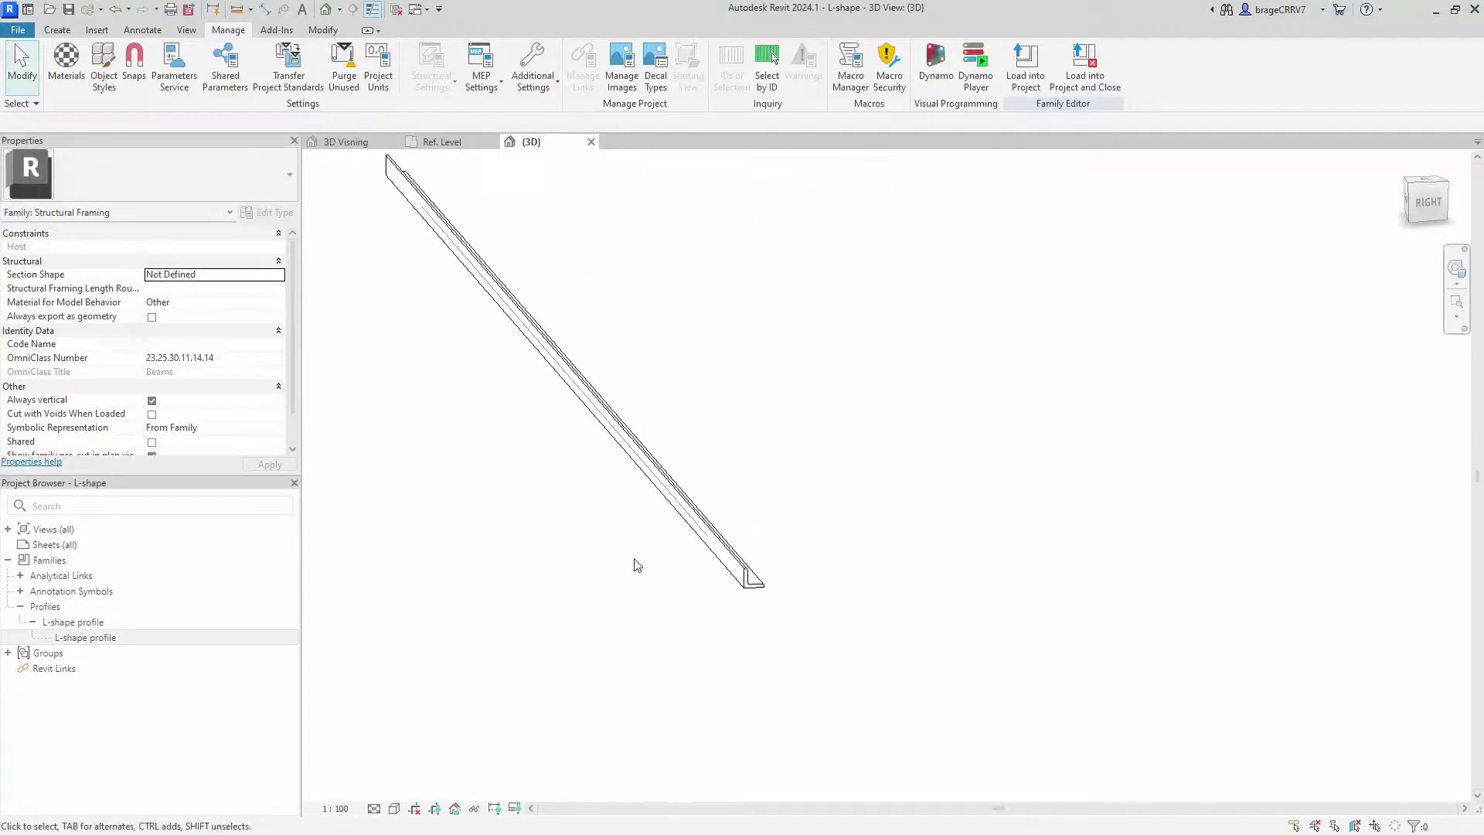
{"action": "scroll", "coordinate": [636, 563], "scroll_direction": "up", "scroll_amount": 1}
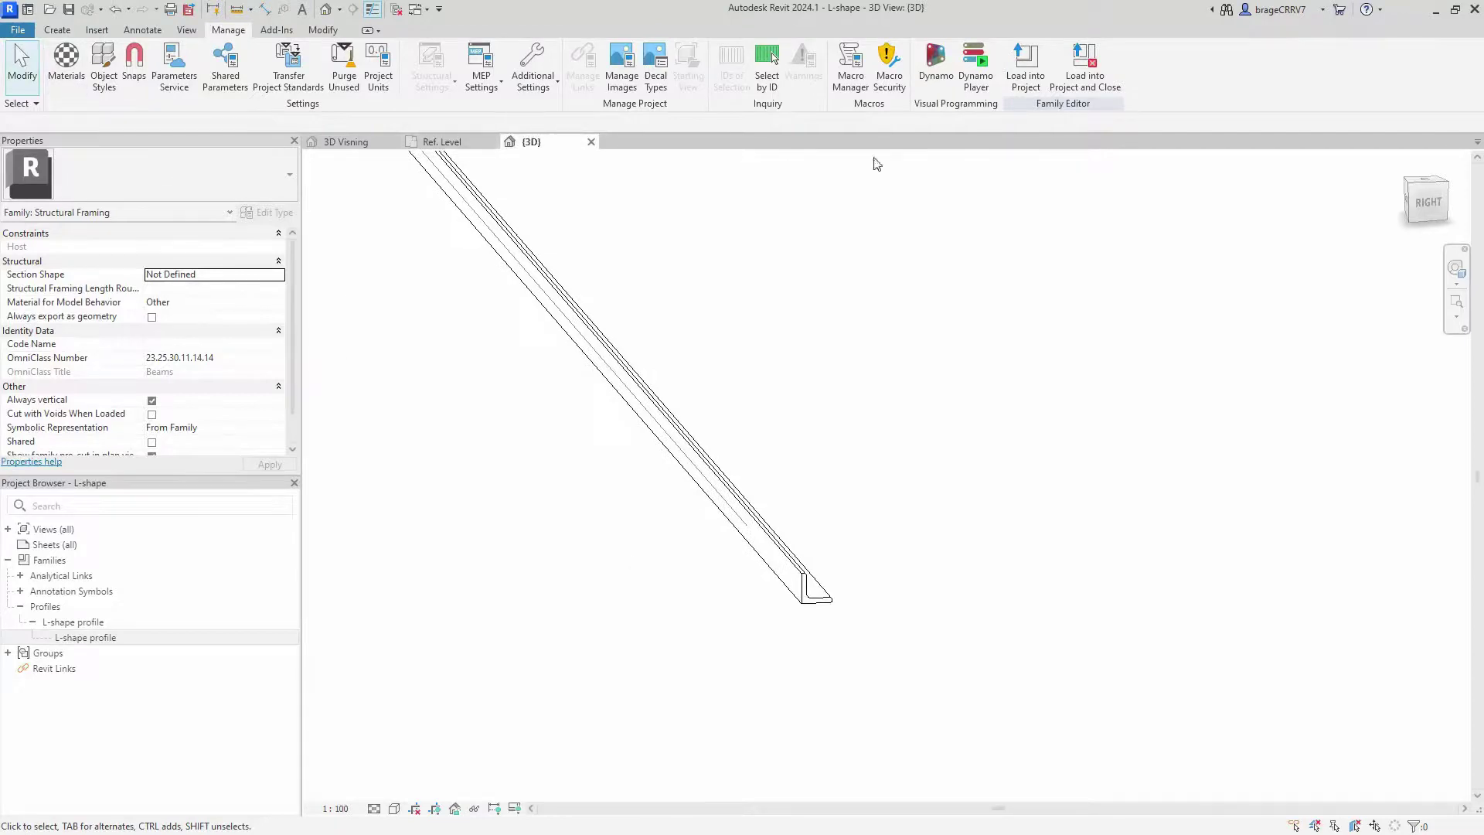
Load the L-shape beam into EngineerBear and place one beam between two points.
{"action": "left_click", "coordinate": [1025, 63]}
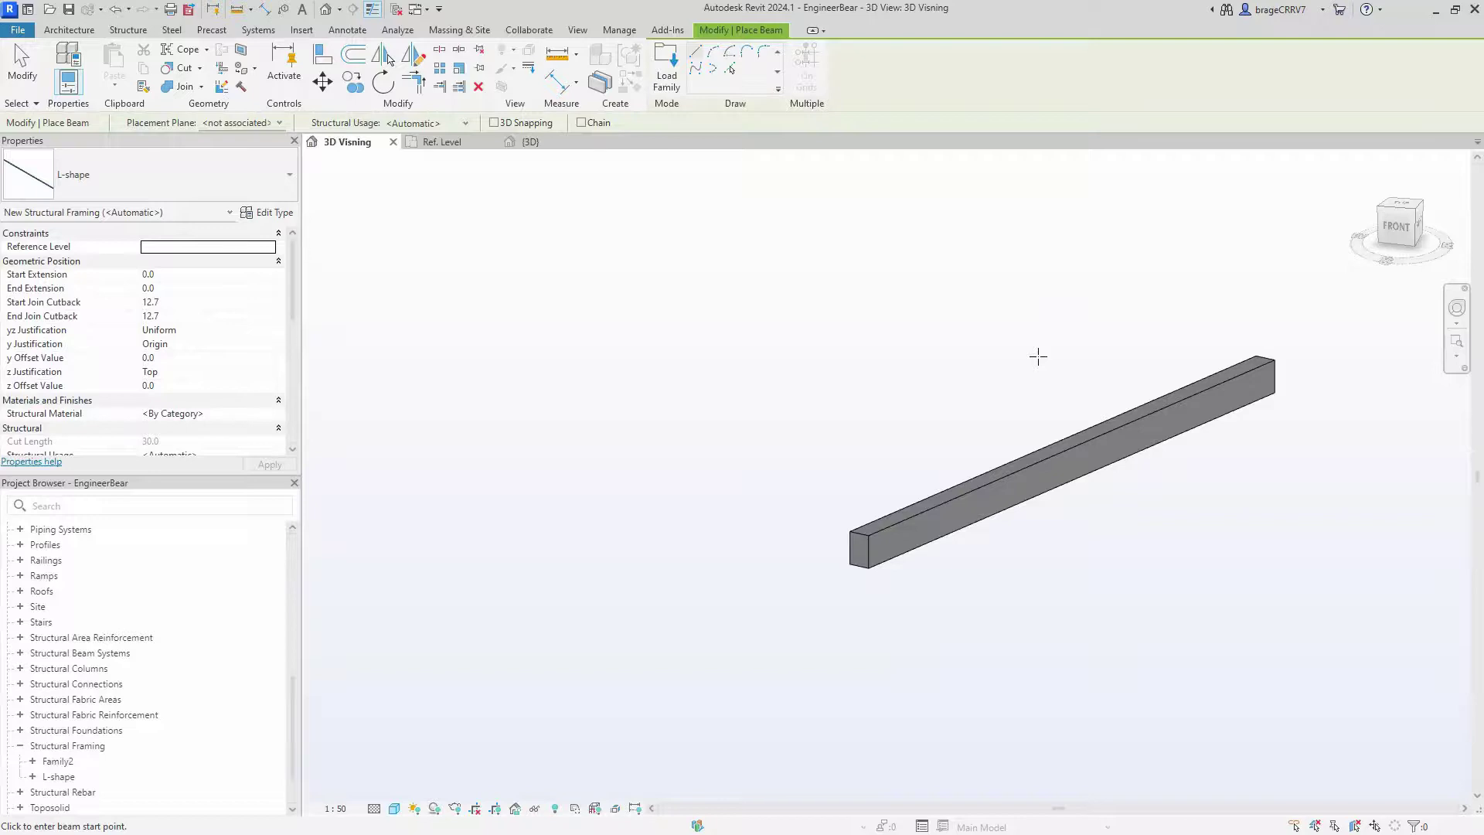
{"action": "left_click", "coordinate": [1037, 356]}
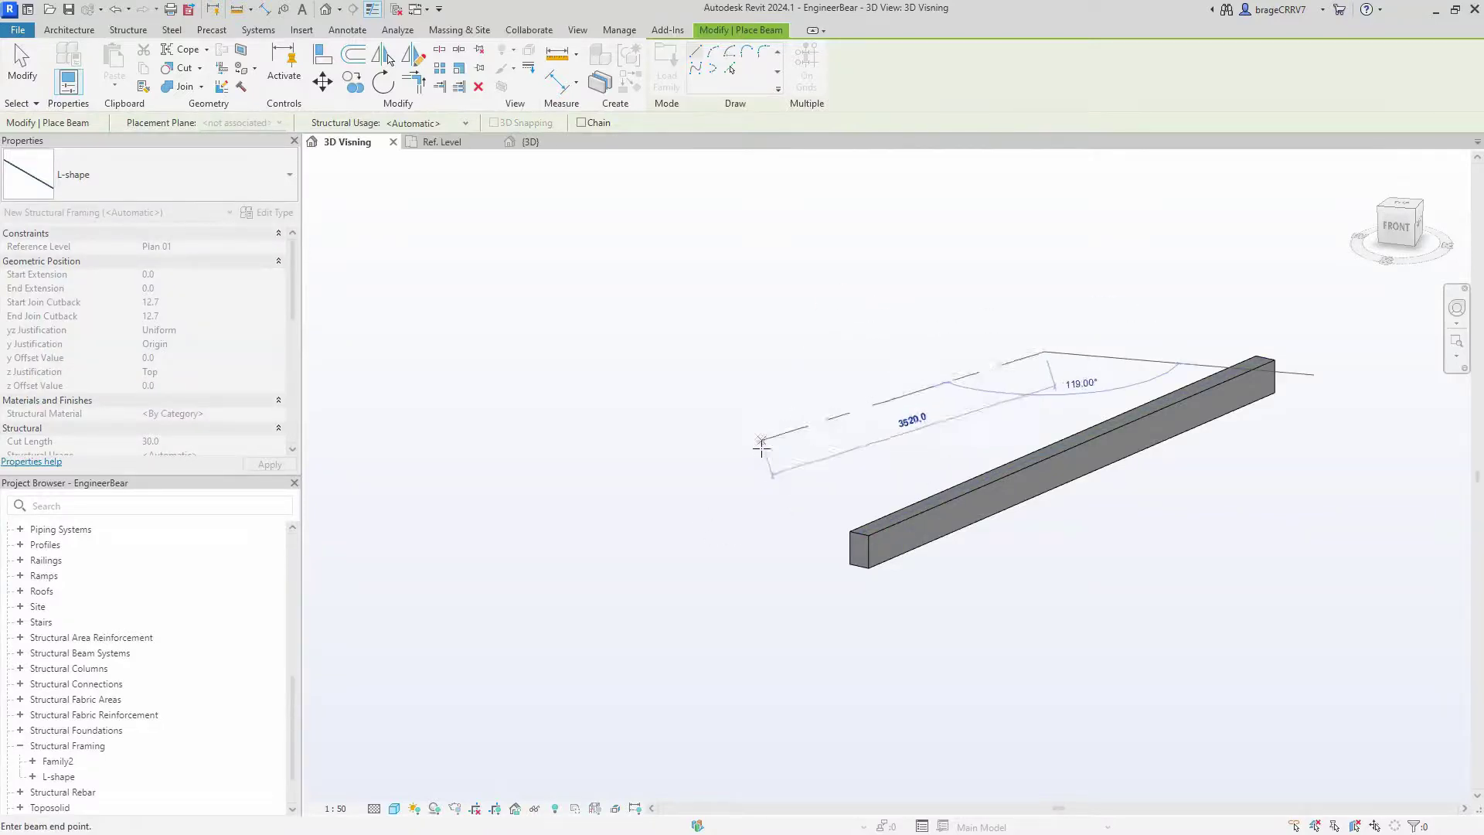
{"action": "left_click", "coordinate": [762, 461]}
{"action": "key", "text": "Escape"}
{"action": "key", "text": "Escape"}
{"action": "scroll", "coordinate": [784, 477], "scroll_direction": "up", "scroll_amount": 2}
{"action": "scroll", "coordinate": [785, 477], "scroll_direction": "up", "scroll_amount": 2}
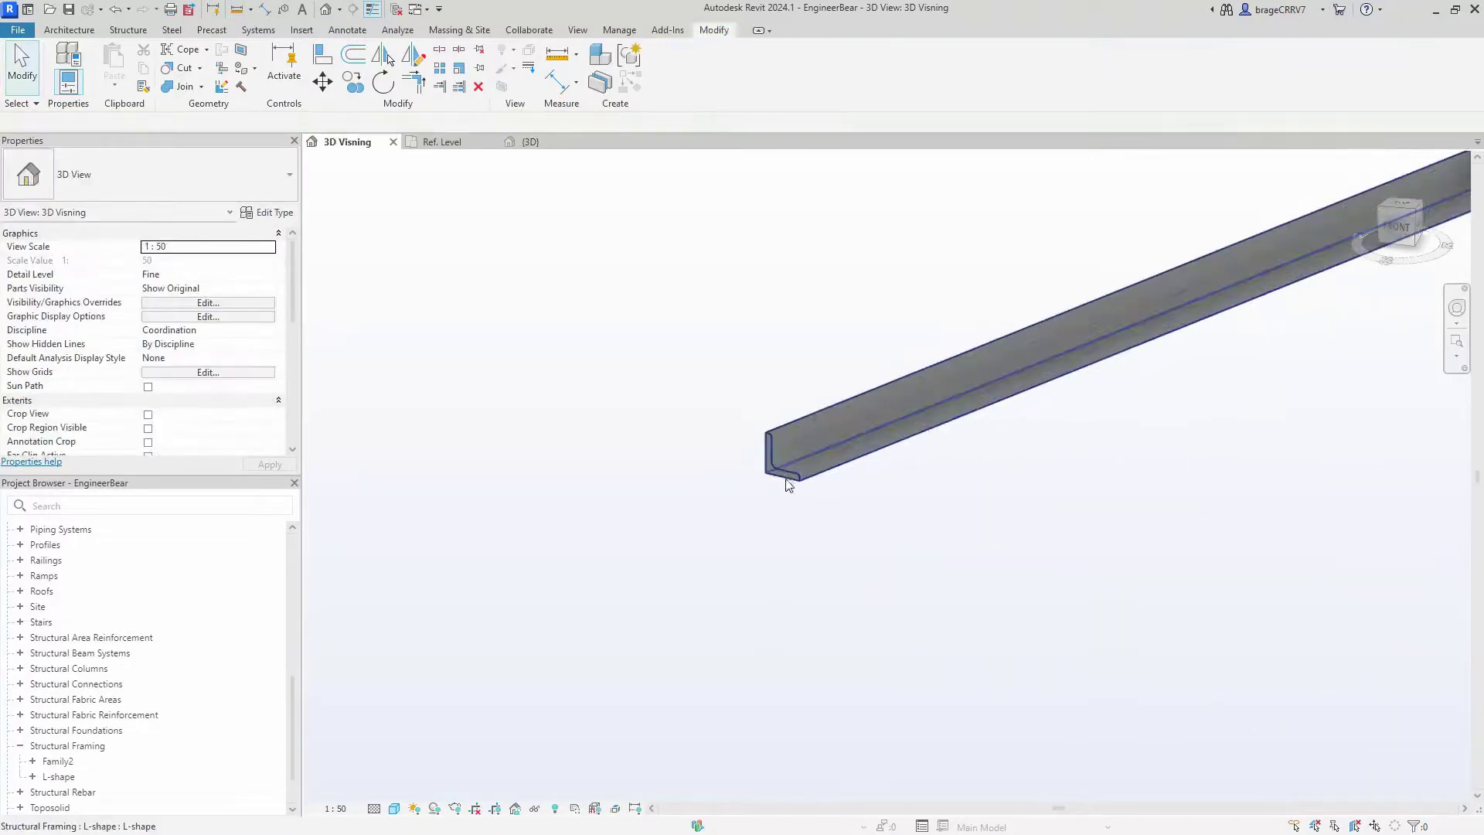
{"action": "scroll", "coordinate": [775, 556], "scroll_direction": "up", "scroll_amount": 1}
Set the placed beam's End Extension to 50.0.
{"action": "left_click", "coordinate": [745, 528]}
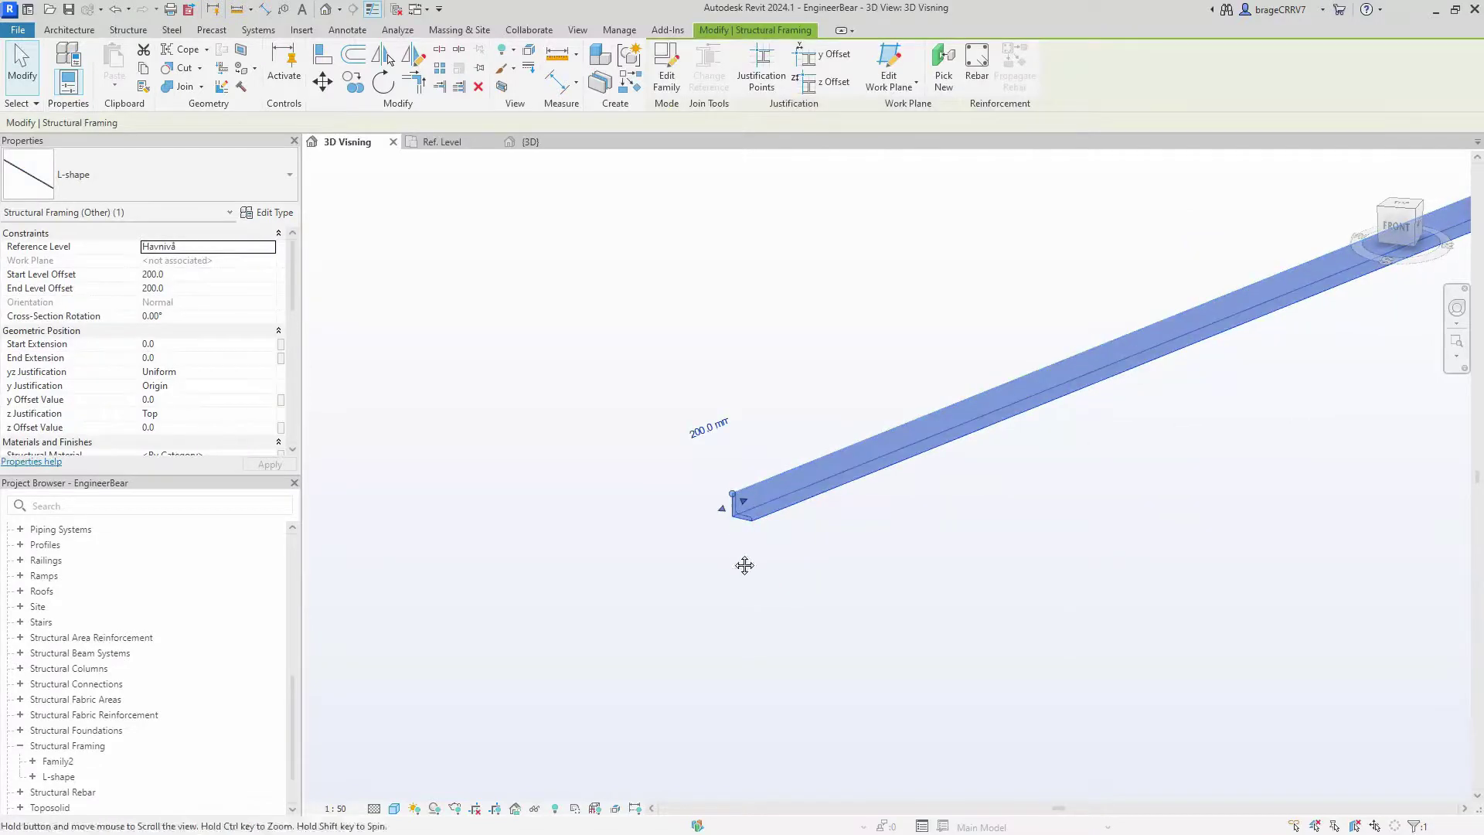
{"action": "scroll", "coordinate": [742, 564], "scroll_direction": "up", "scroll_amount": 1}
{"action": "scroll", "coordinate": [698, 554], "scroll_direction": "up", "scroll_amount": 1}
{"action": "scroll", "coordinate": [700, 487], "scroll_direction": "up", "scroll_amount": 1}
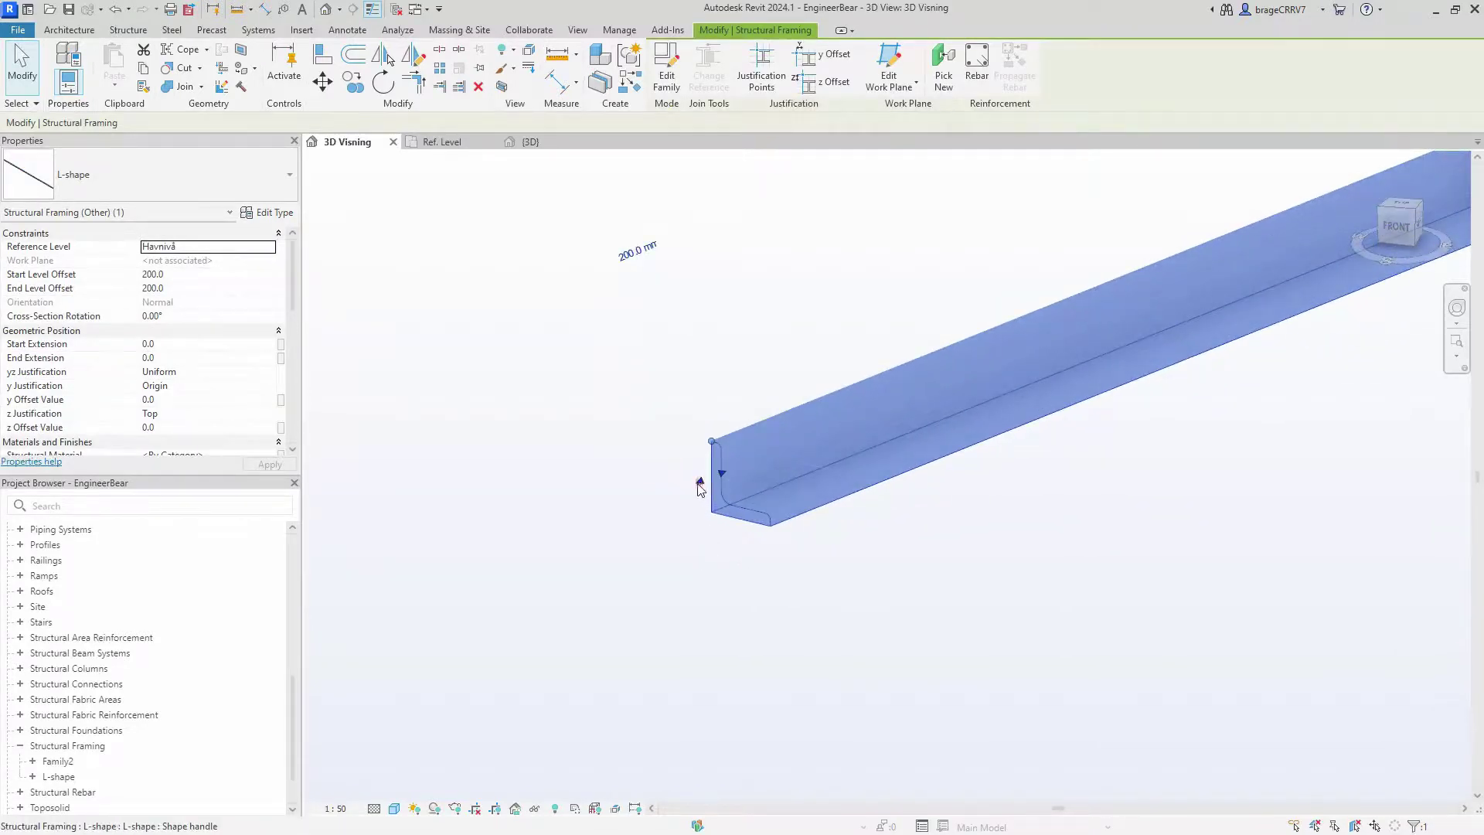
{"action": "left_click_drag", "start_coordinate": [699, 487], "coordinate": [652, 510]}
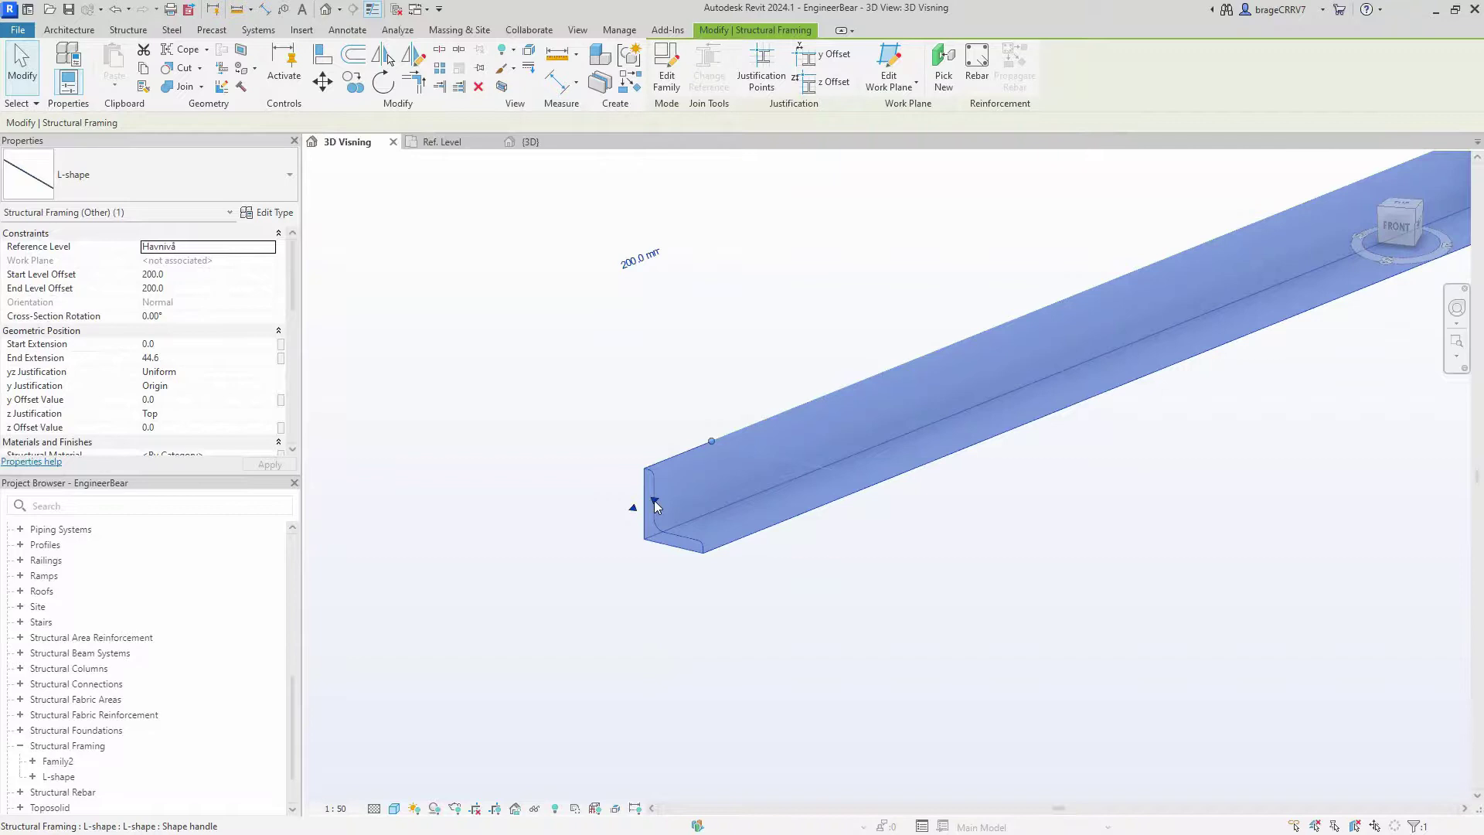
{"action": "left_click_drag", "start_coordinate": [780, 455], "coordinate": [777, 454]}
{"action": "left_click", "coordinate": [200, 356]}
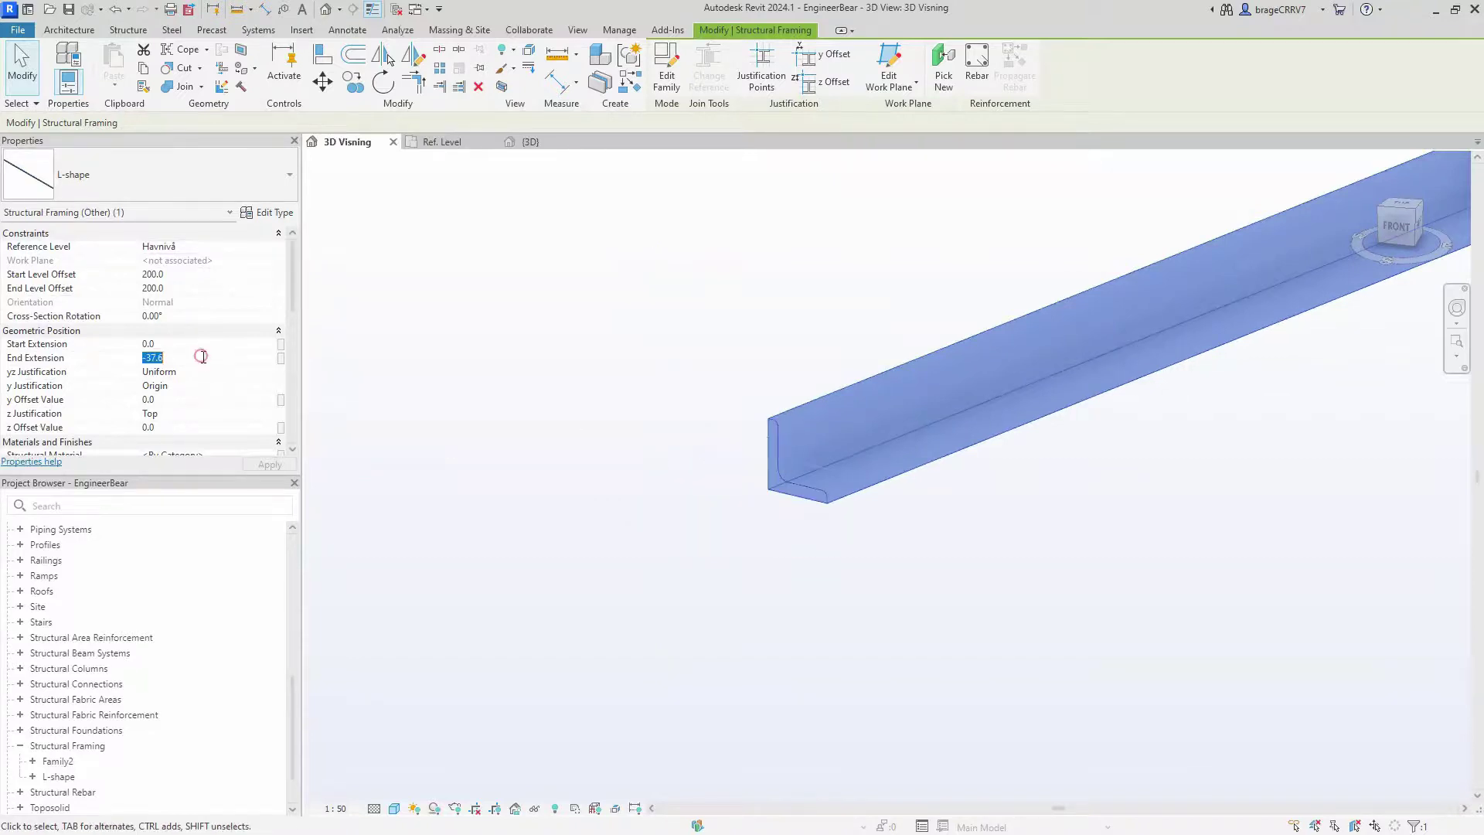
{"action": "key", "text": "Return"}
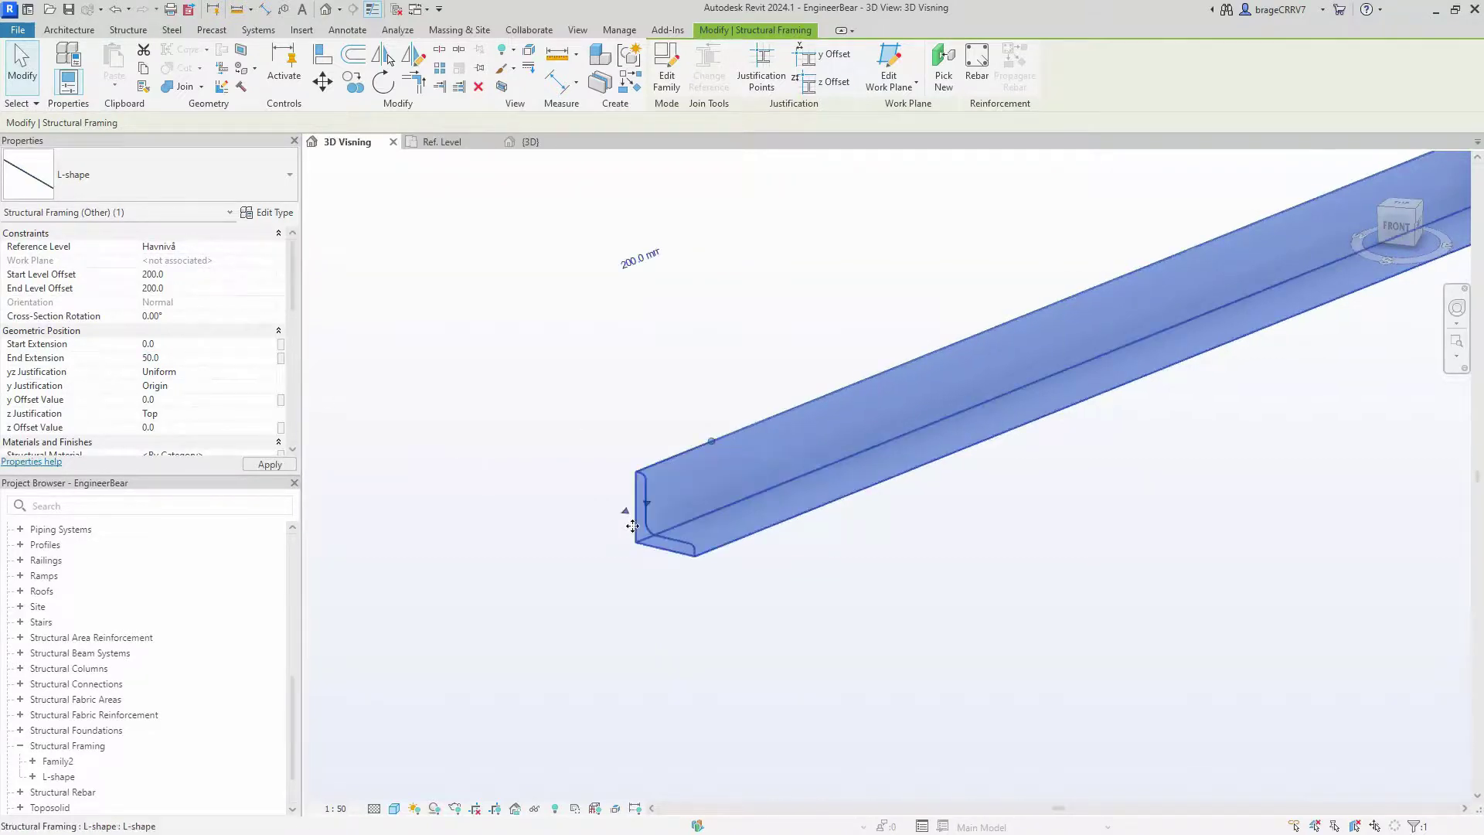
Give the placed beam Height 40.0, Thickness 4.0, r1 2.0 and r2 8.0 in Properties.
{"action": "left_click", "coordinate": [569, 521]}
{"action": "left_click", "coordinate": [642, 476]}
{"action": "scroll", "coordinate": [182, 366], "scroll_direction": "down", "scroll_amount": 1}
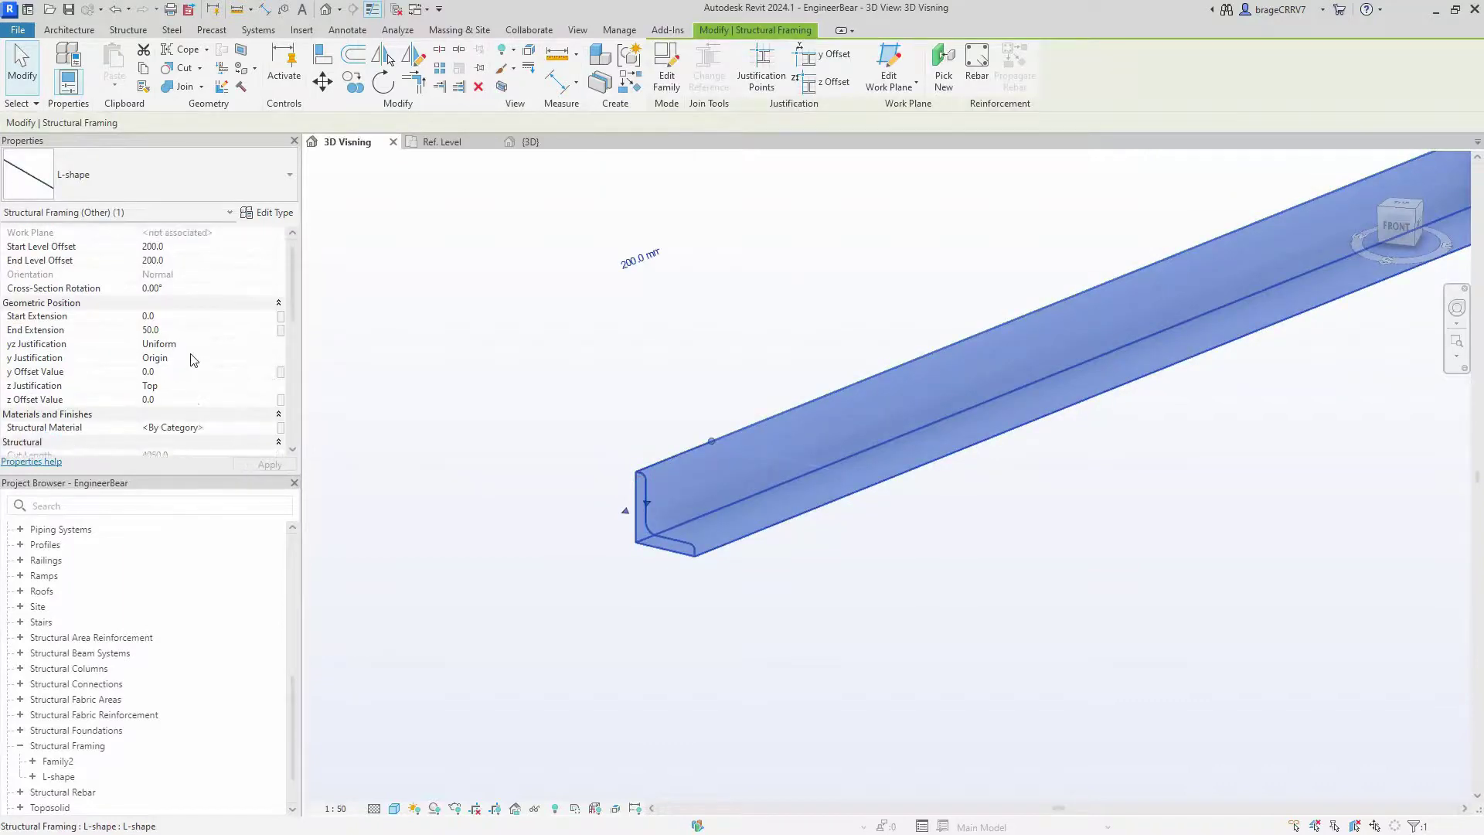
{"action": "scroll", "coordinate": [186, 364], "scroll_direction": "down", "scroll_amount": 2}
{"action": "scroll", "coordinate": [191, 361], "scroll_direction": "down", "scroll_amount": 2}
{"action": "scroll", "coordinate": [192, 360], "scroll_direction": "down", "scroll_amount": 1}
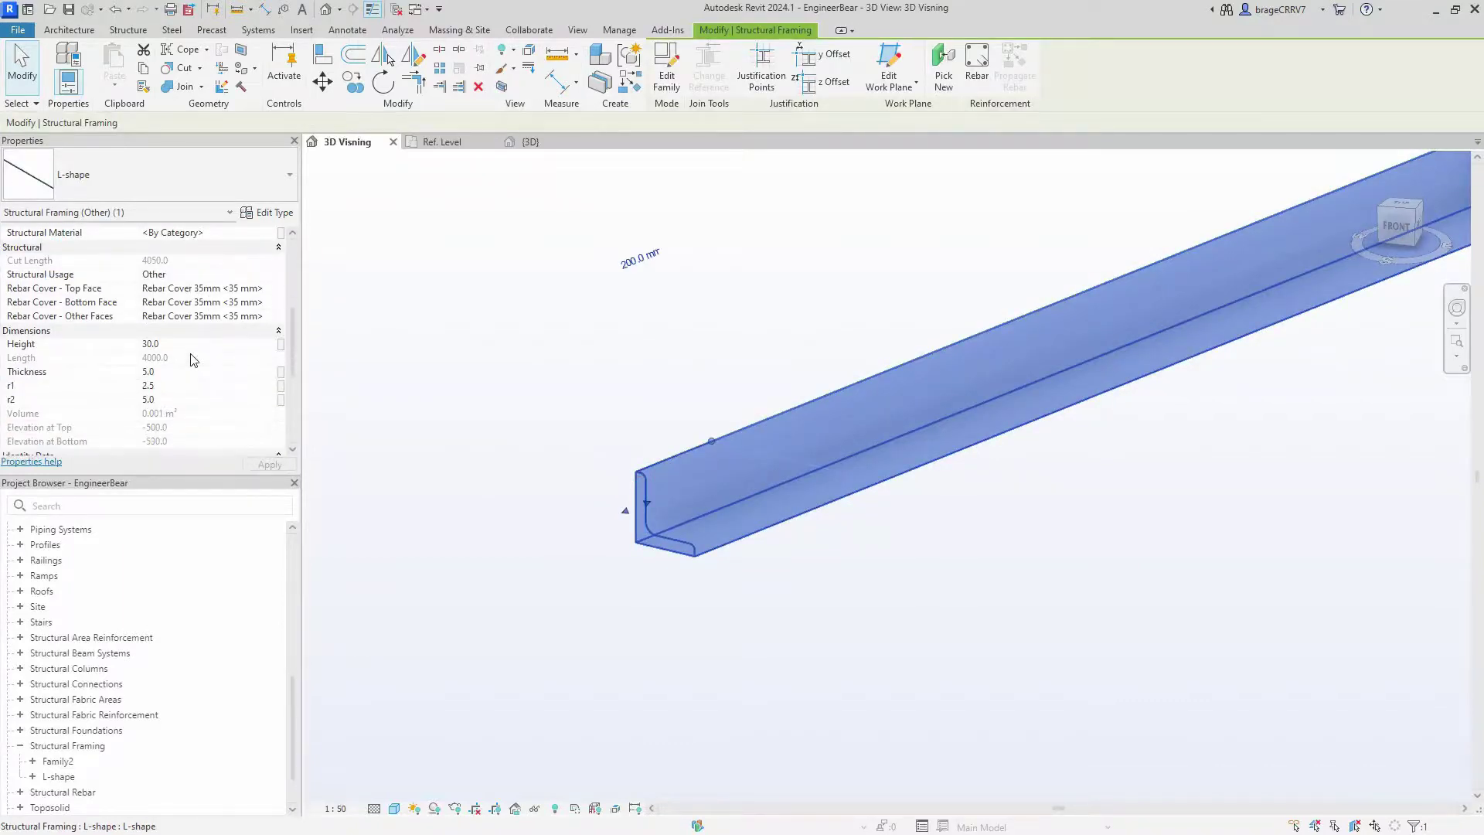
{"action": "double_click", "coordinate": [187, 345]}
{"action": "type", "text": "40"}
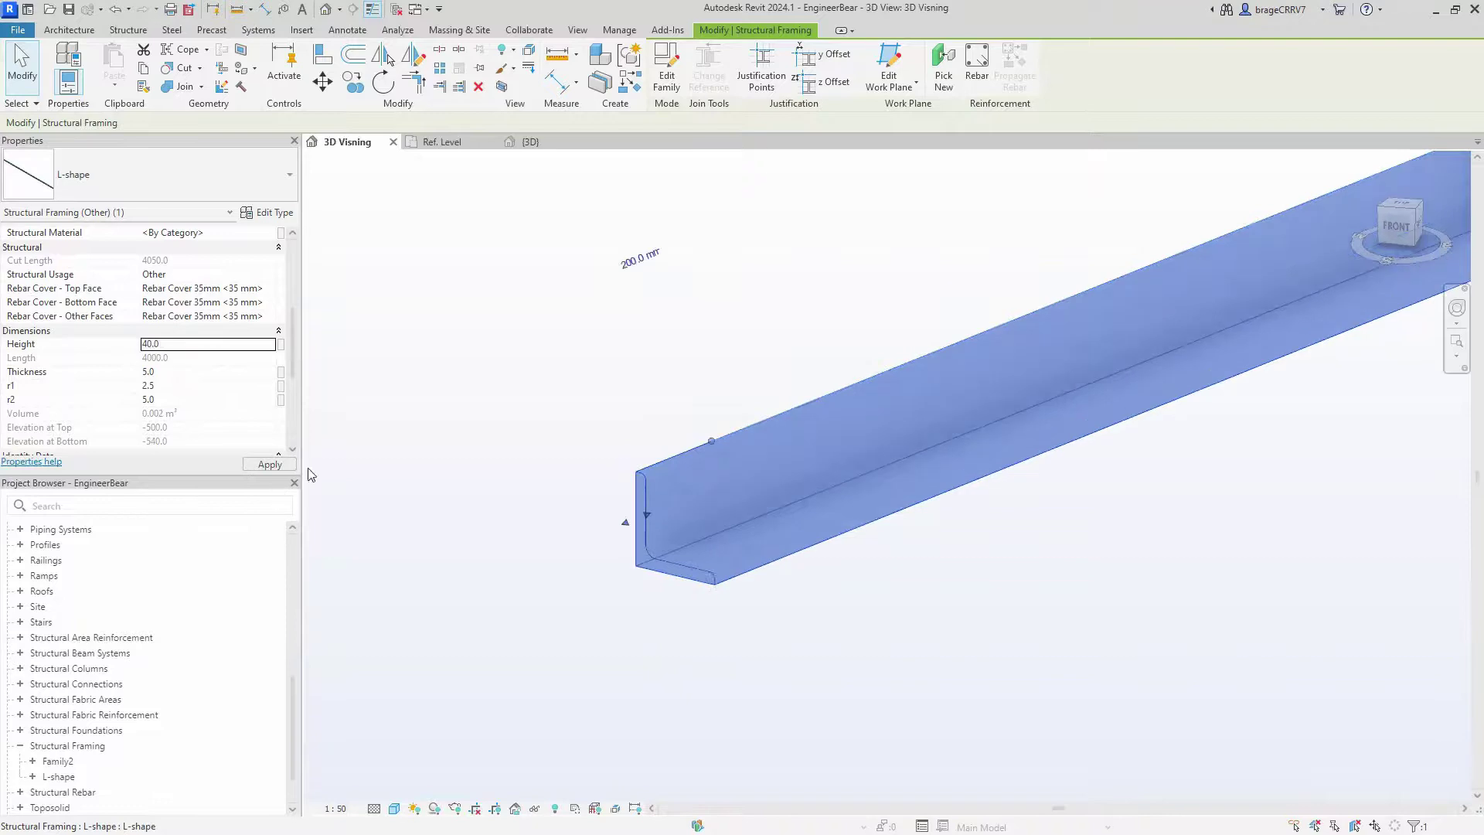
{"action": "double_click", "coordinate": [179, 373]}
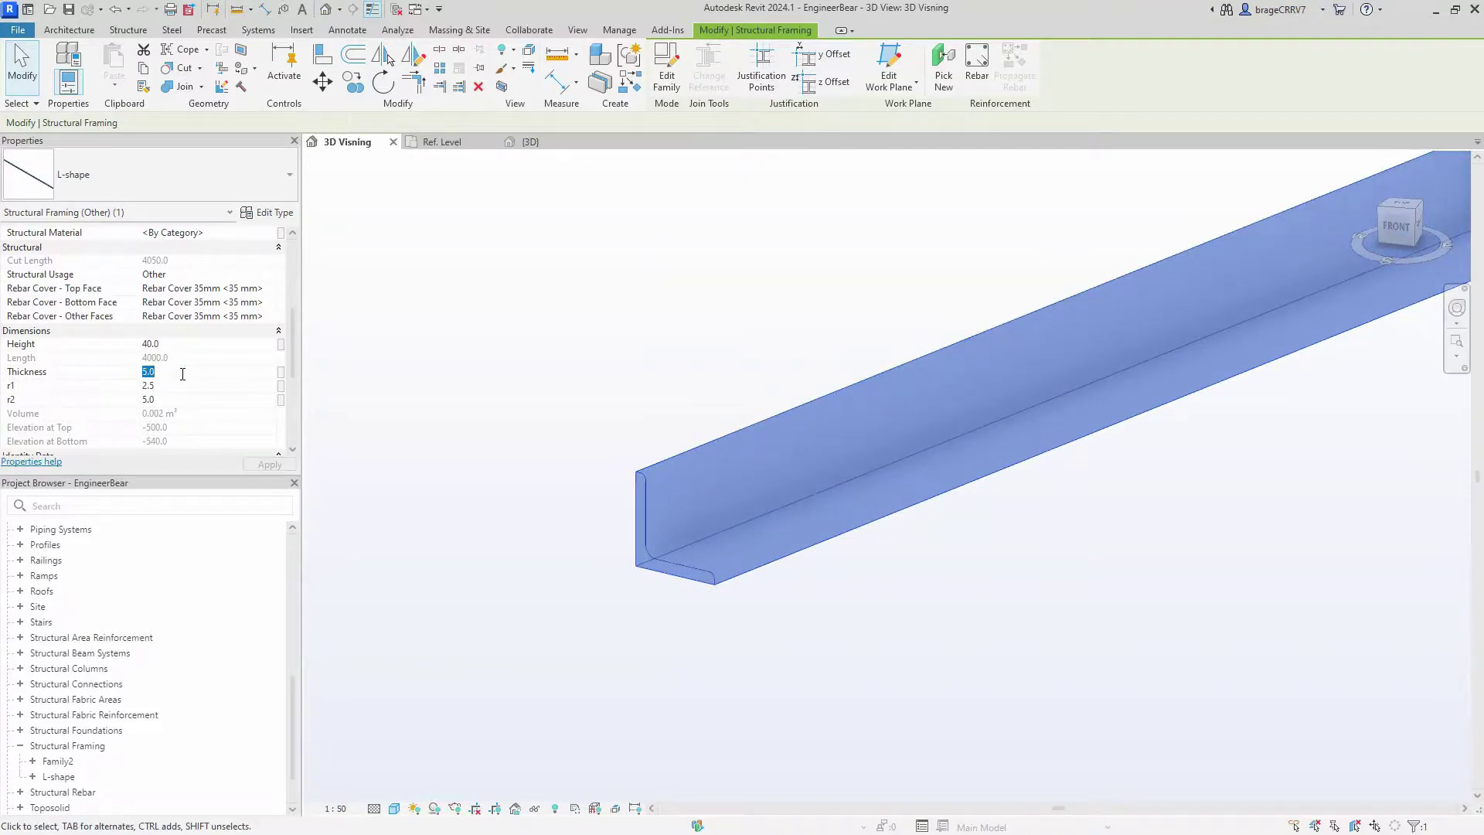
{"action": "type", "text": "4"}
{"action": "left_click", "coordinate": [159, 385]}
{"action": "type", "text": "2"}
{"action": "type", "text": "8"}
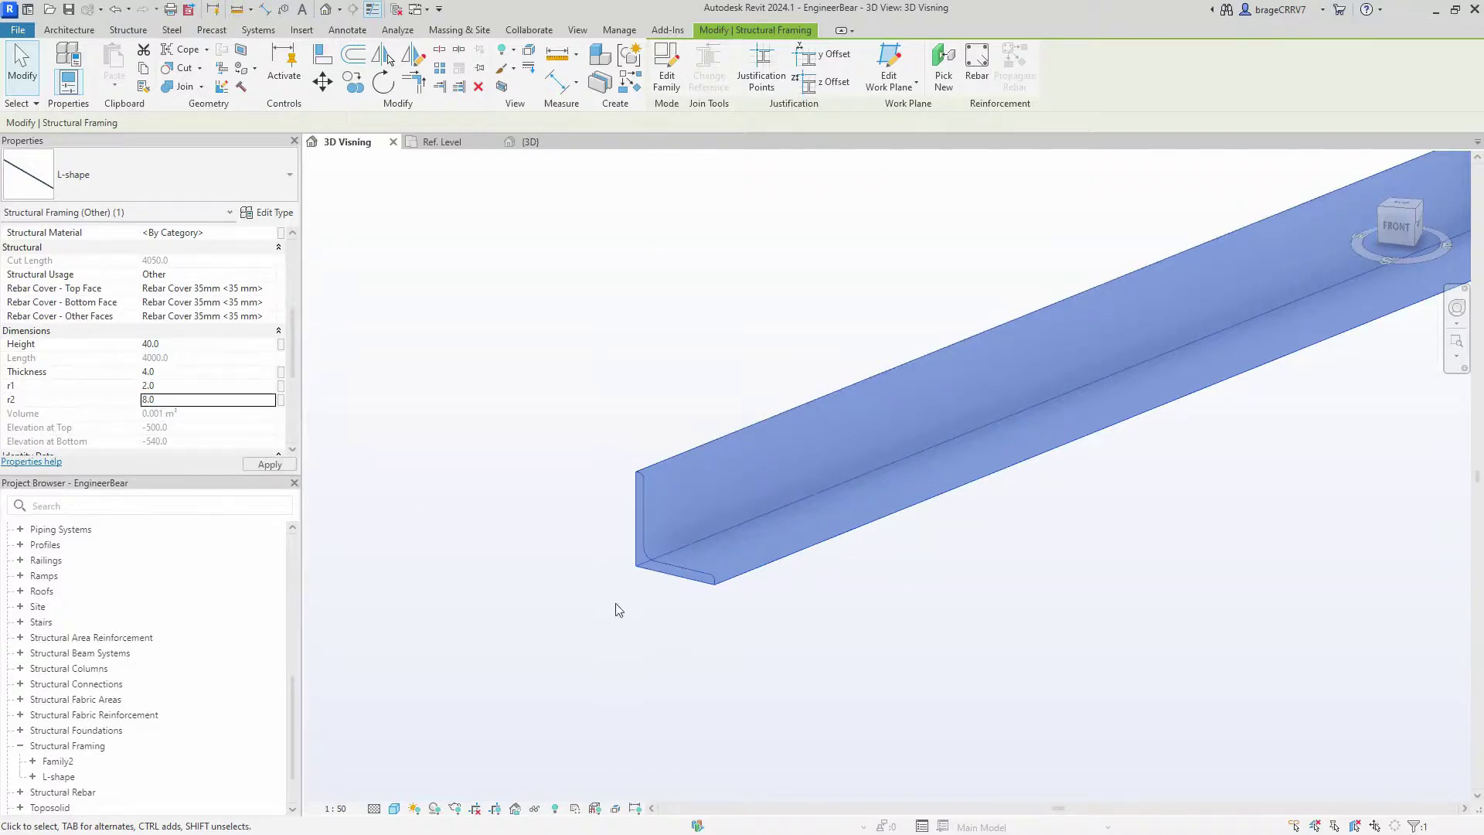
{"action": "left_click", "coordinate": [564, 619]}
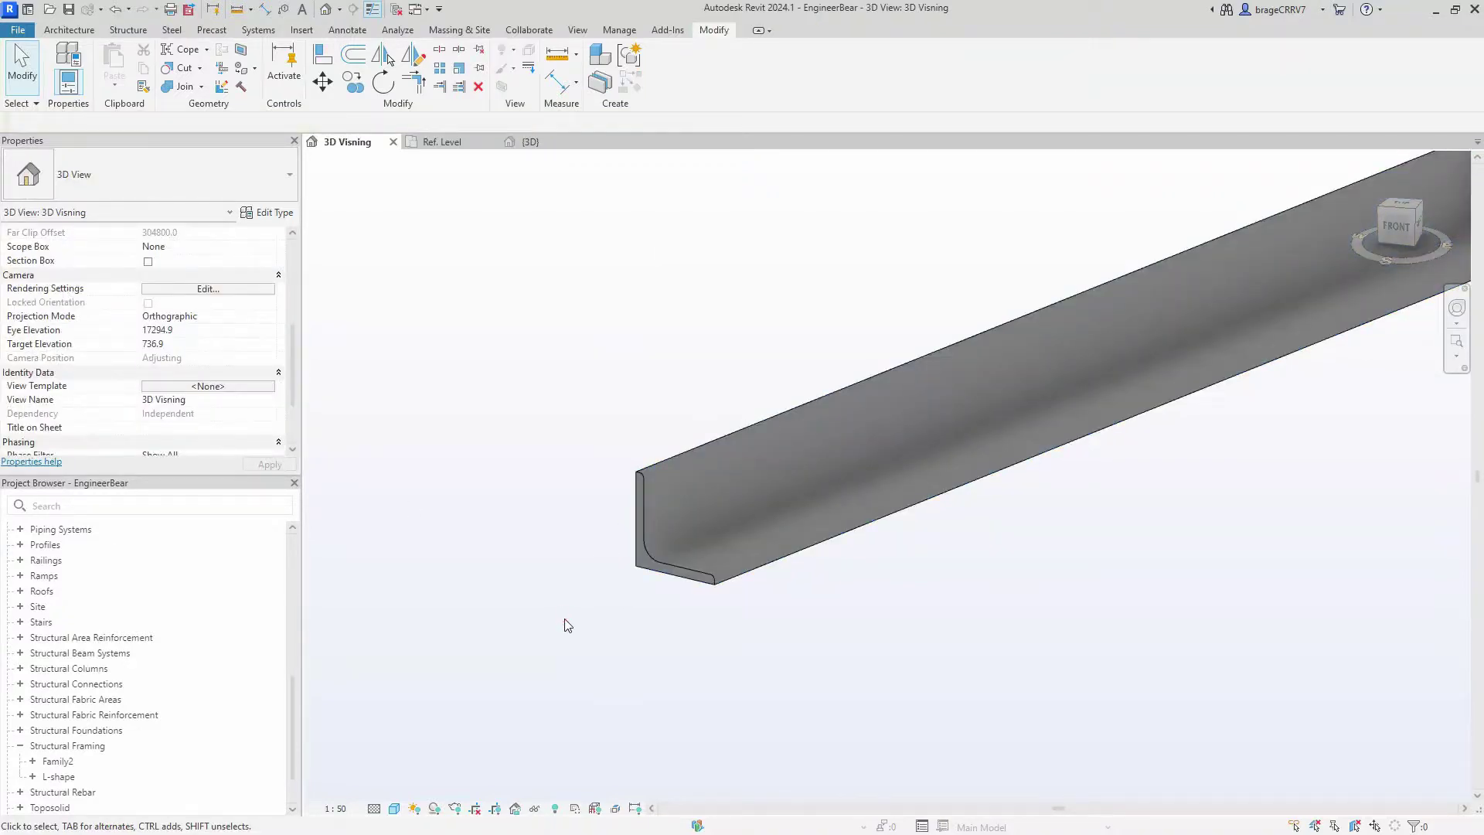
{"action": "scroll", "coordinate": [565, 626], "scroll_direction": "down", "scroll_amount": 1}
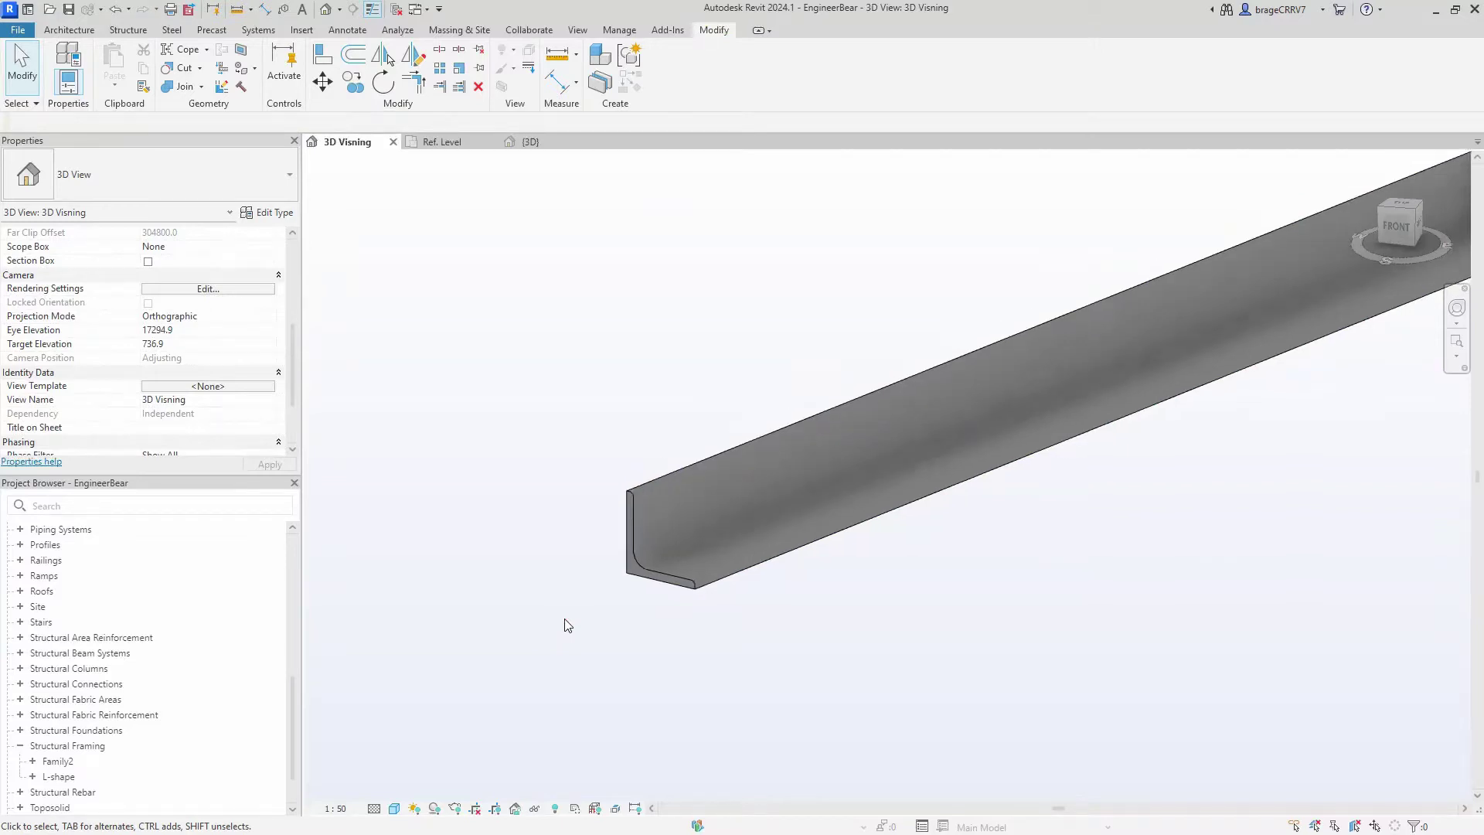
{"action": "scroll", "coordinate": [565, 626], "scroll_direction": "down", "scroll_amount": 2}
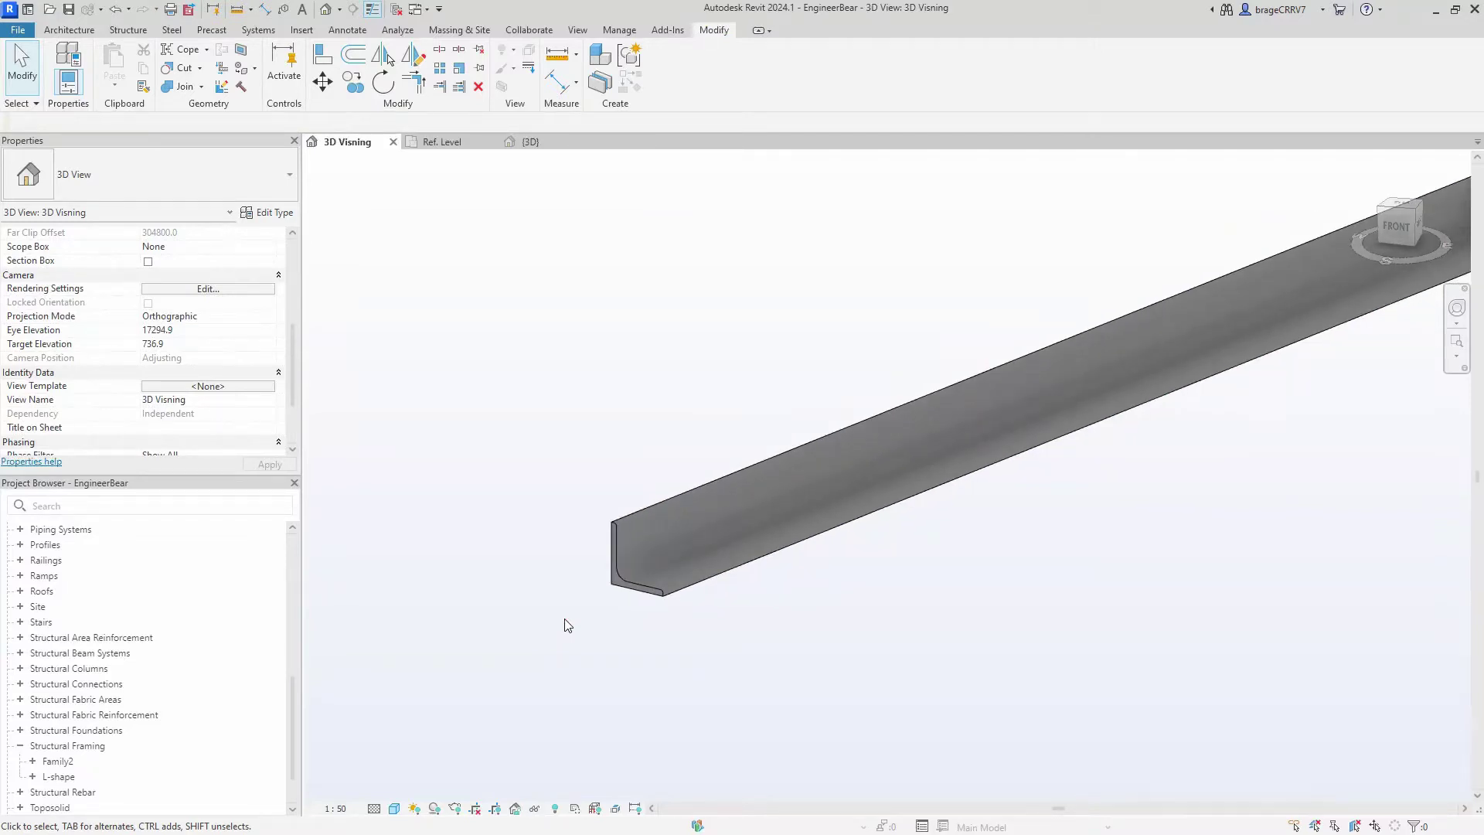